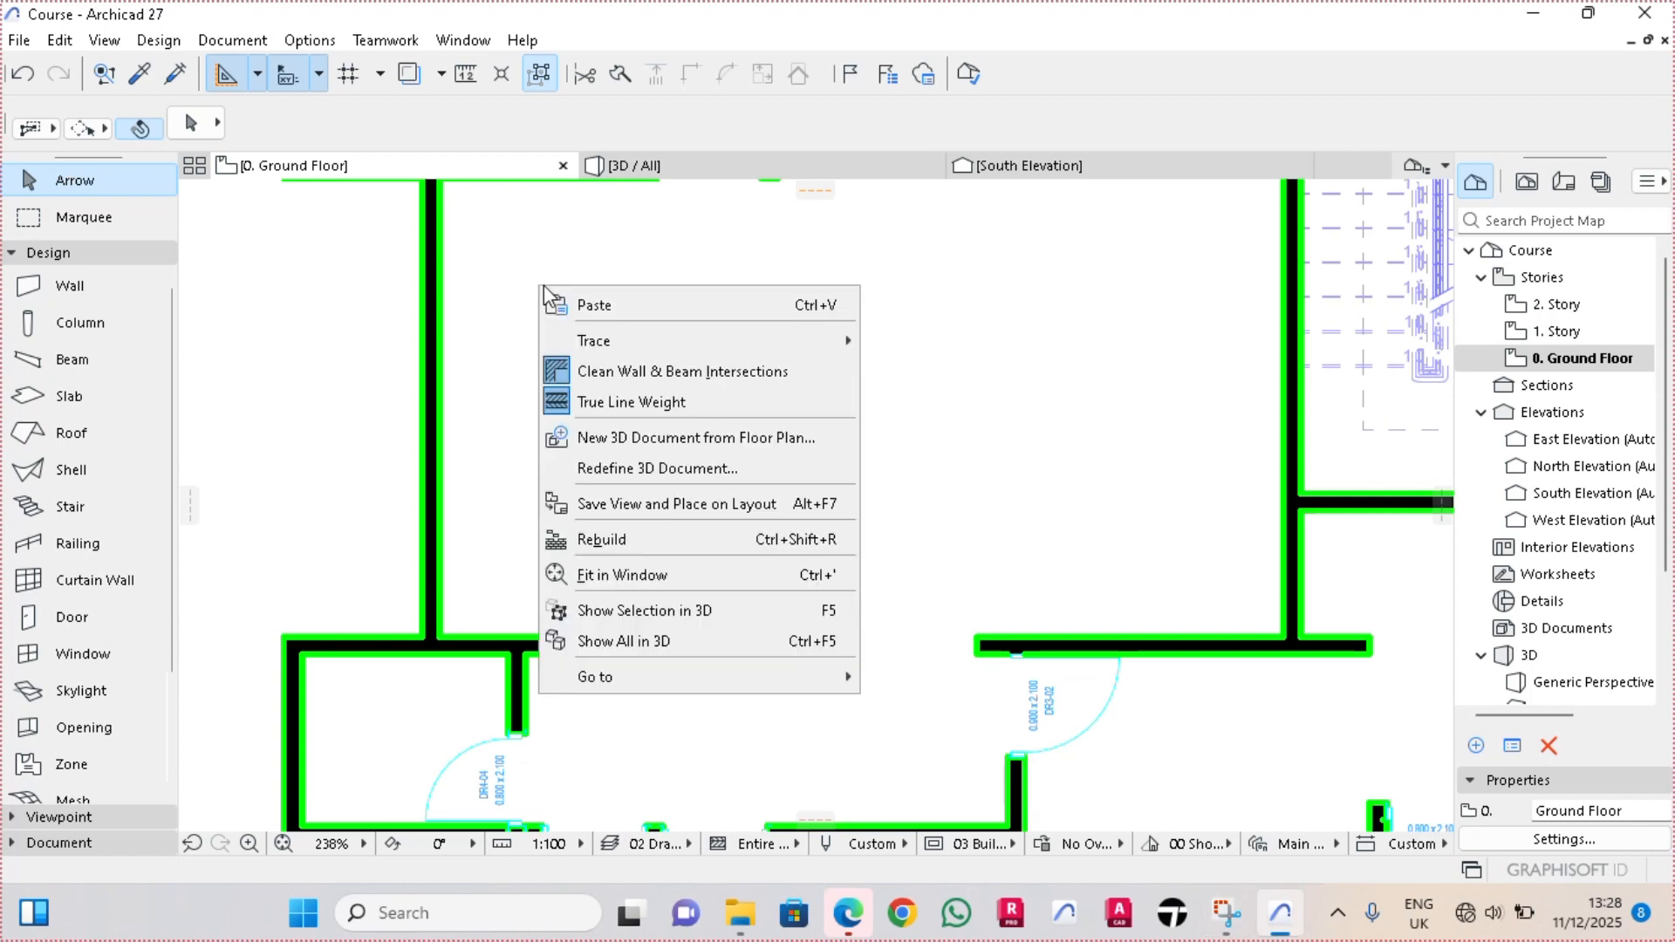
Turn off the True Line Weight display on the Ground Floor plan
click(579, 407)
scroll(577, 402, down, 5)
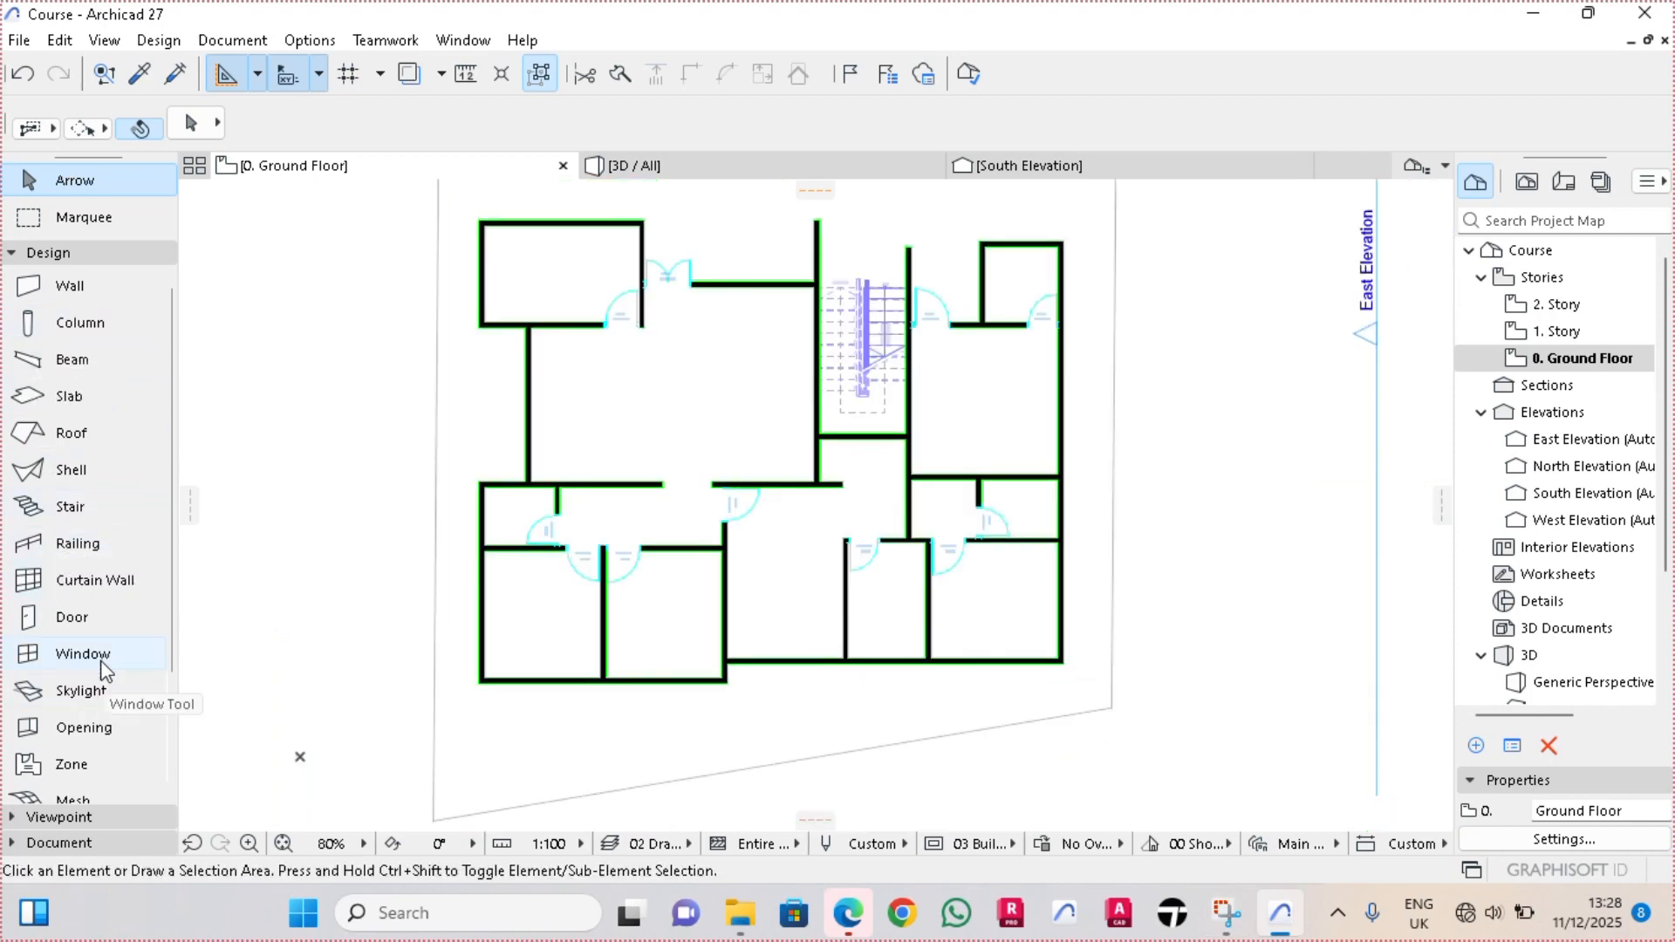
Choose Double Window 27 from Basic Windows 27 as the default window type
double_click(77, 653)
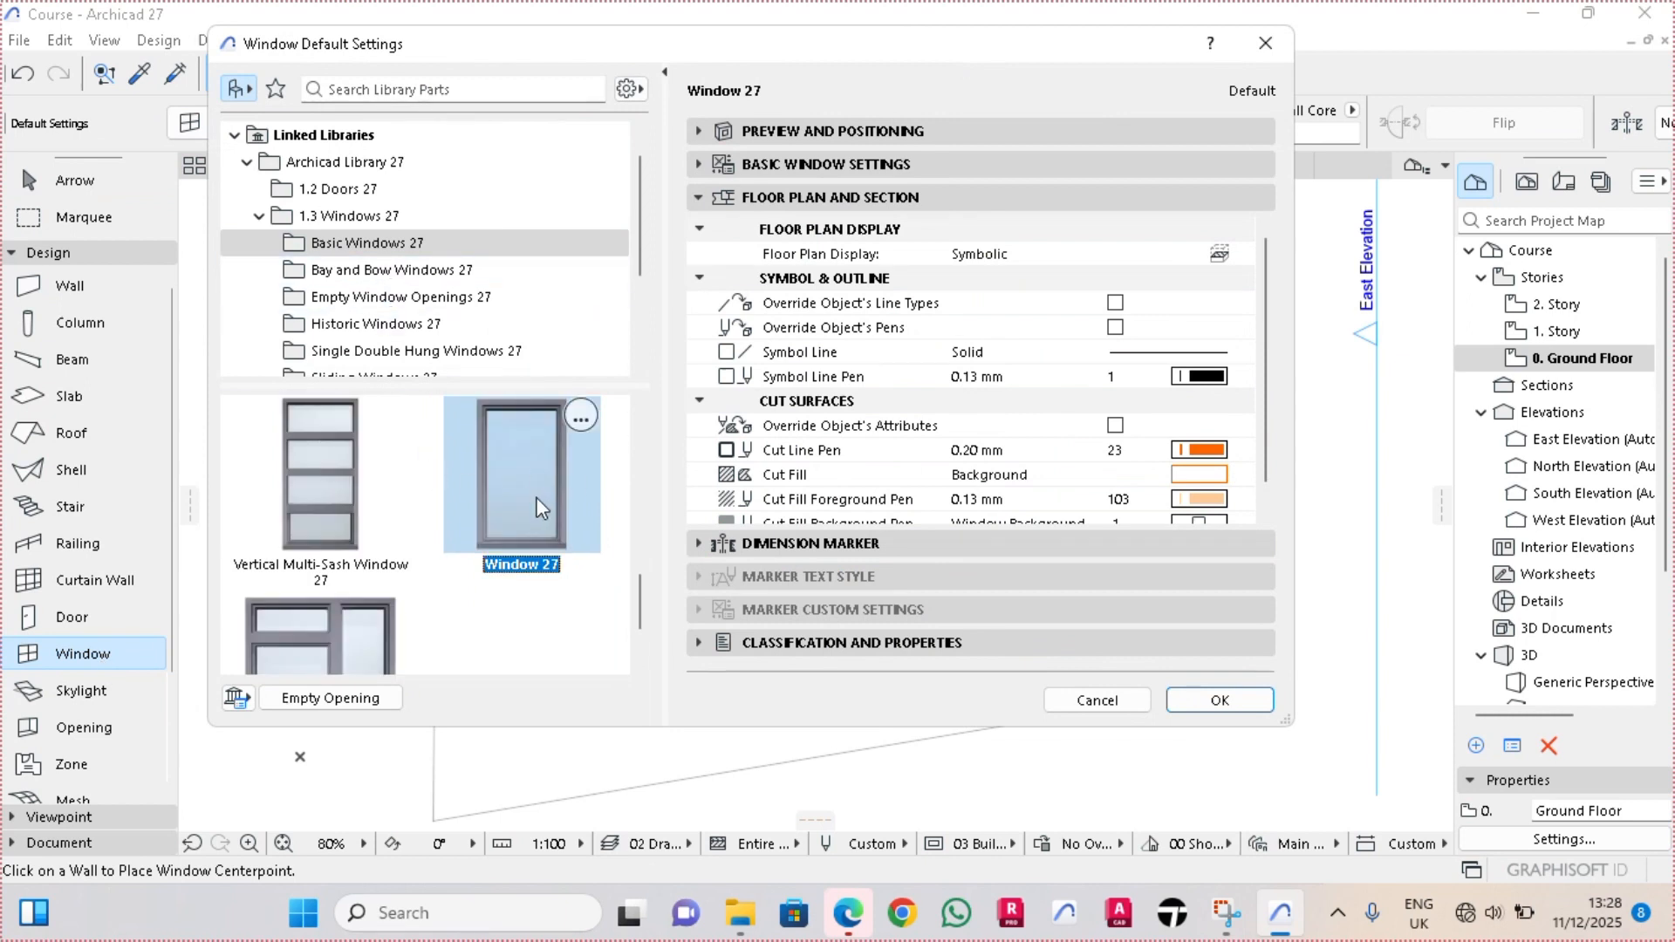
scroll(466, 533, up, 5)
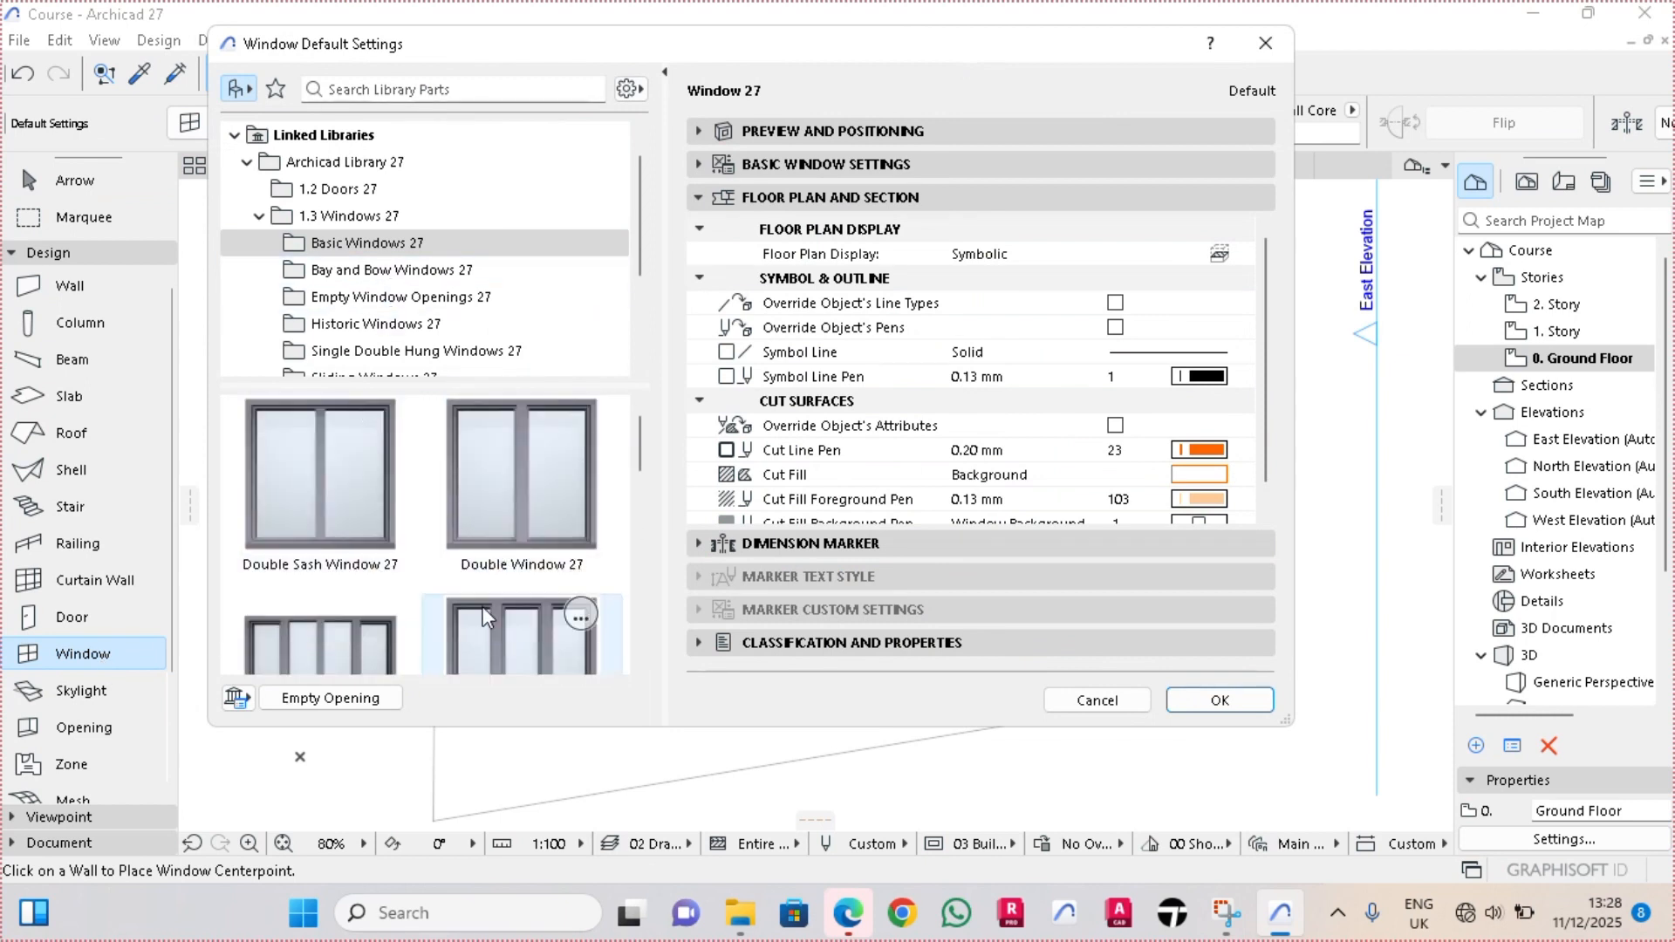
click(532, 496)
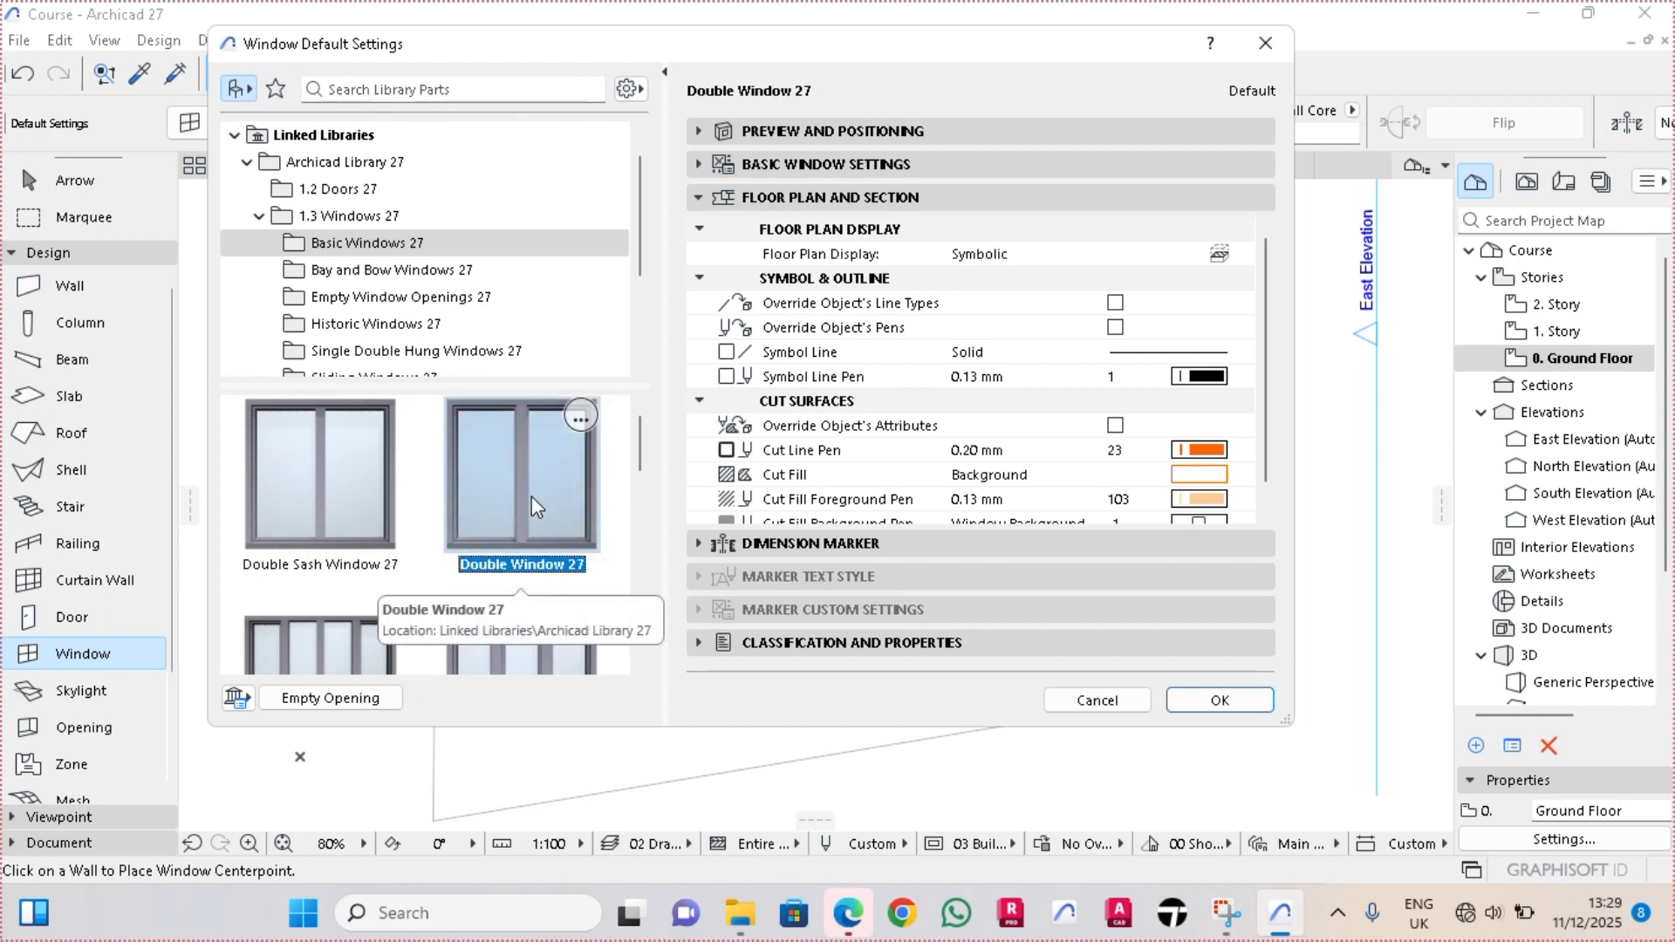
Set the default double window's height to 1.10
click(843, 136)
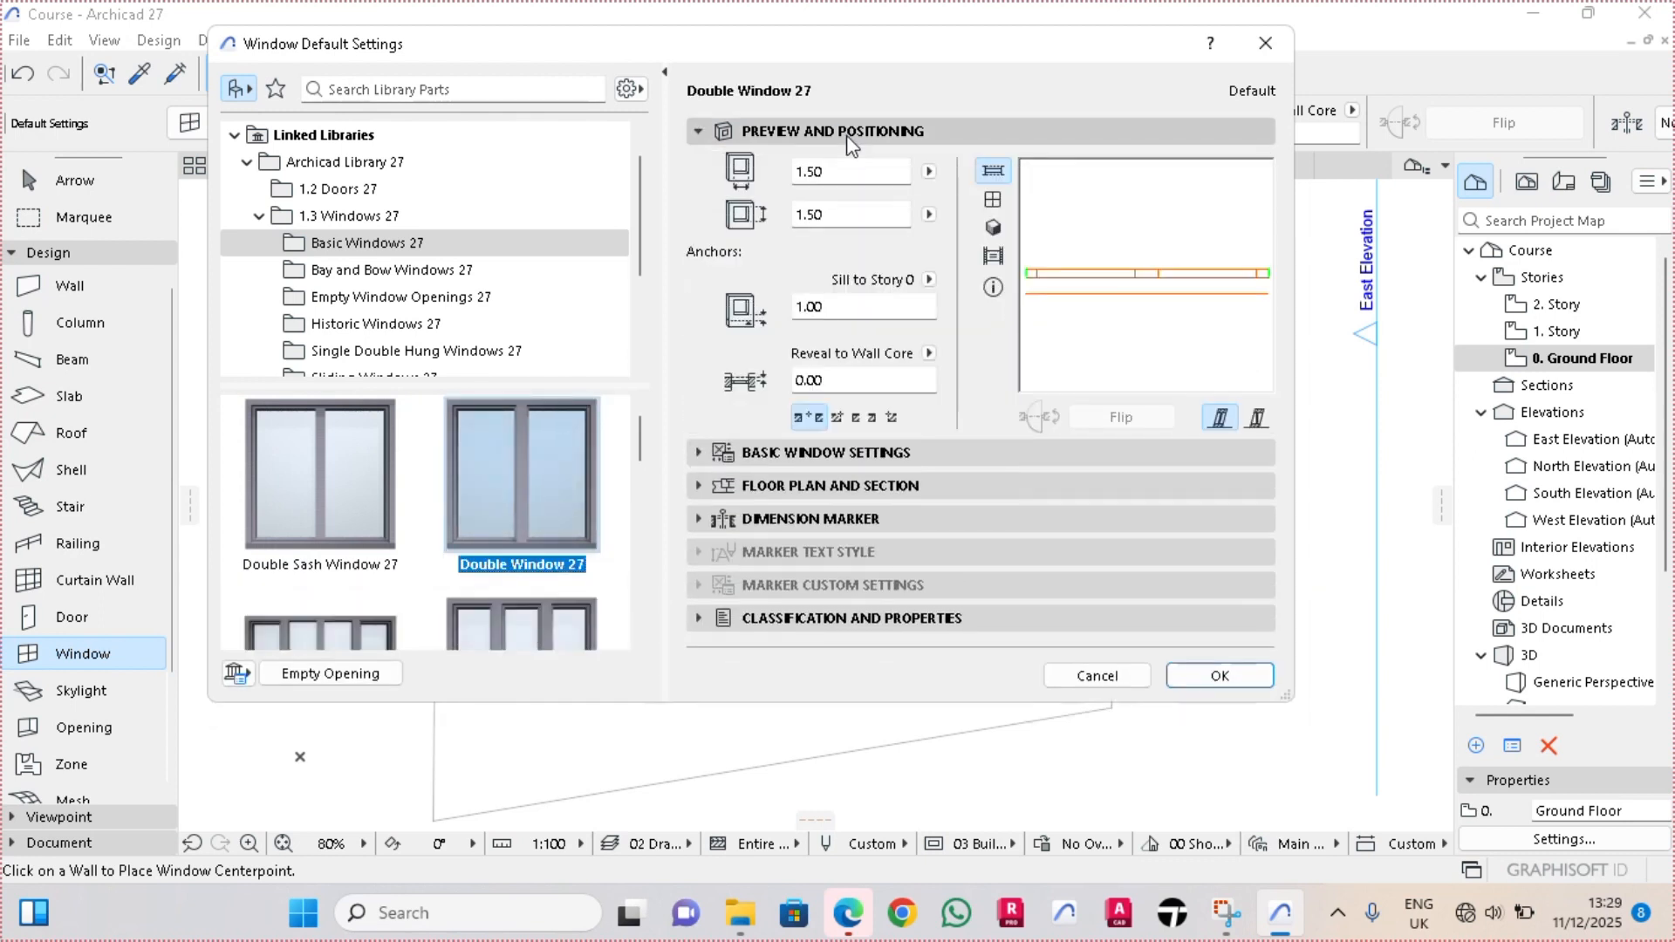
click(844, 171)
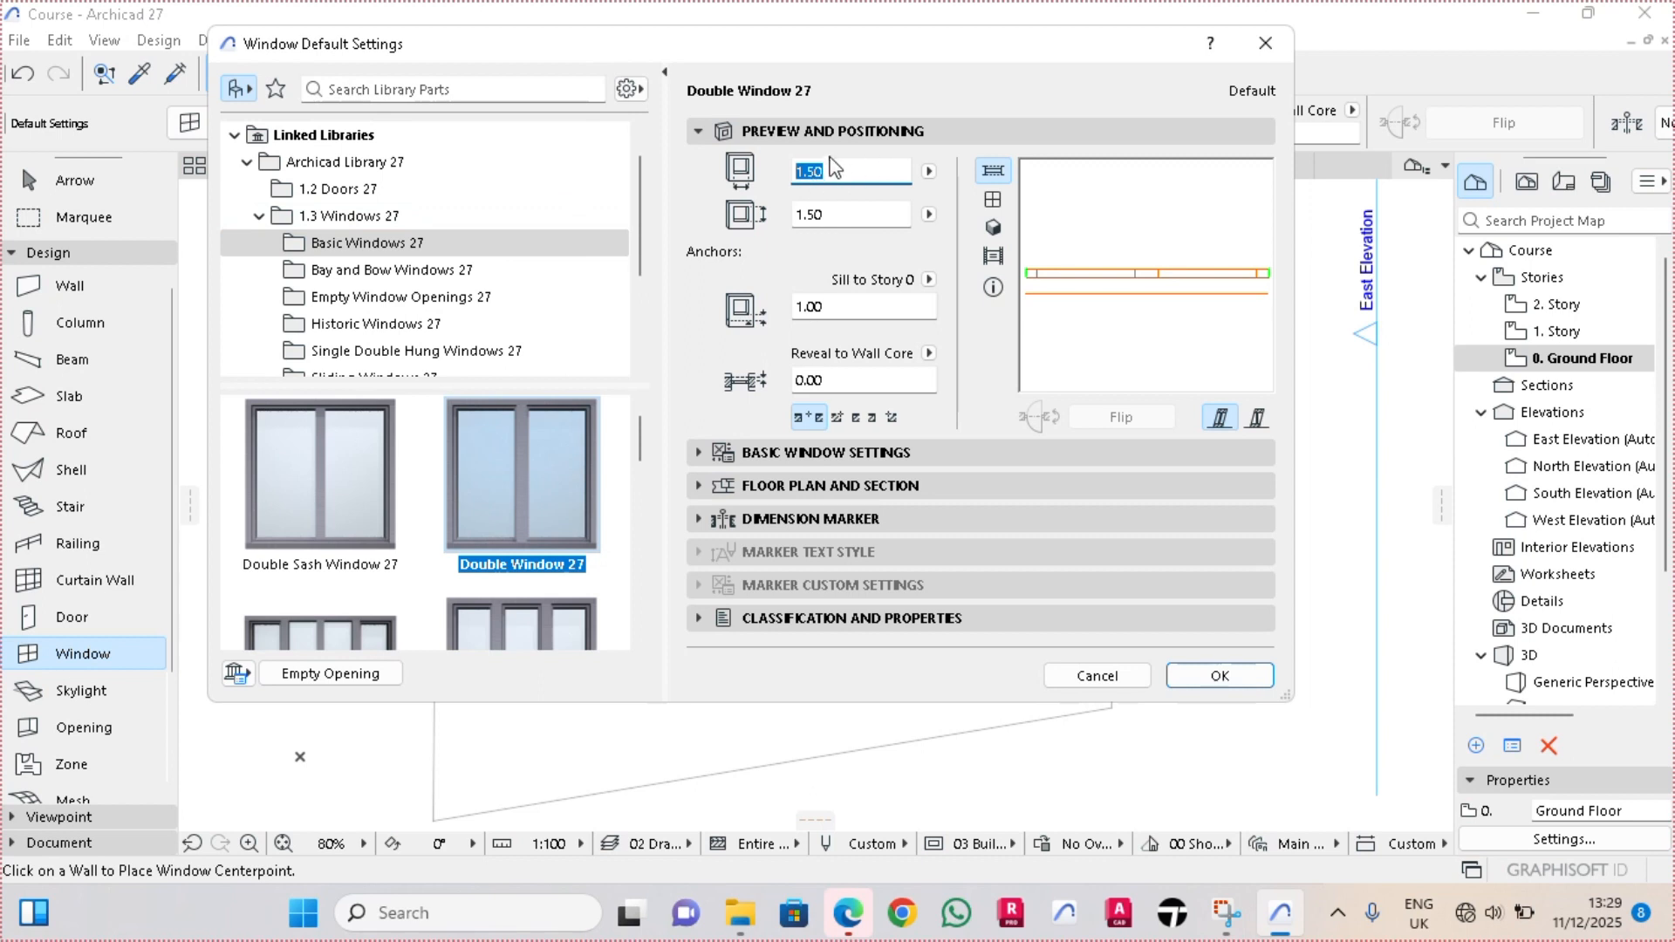
key(Tab)
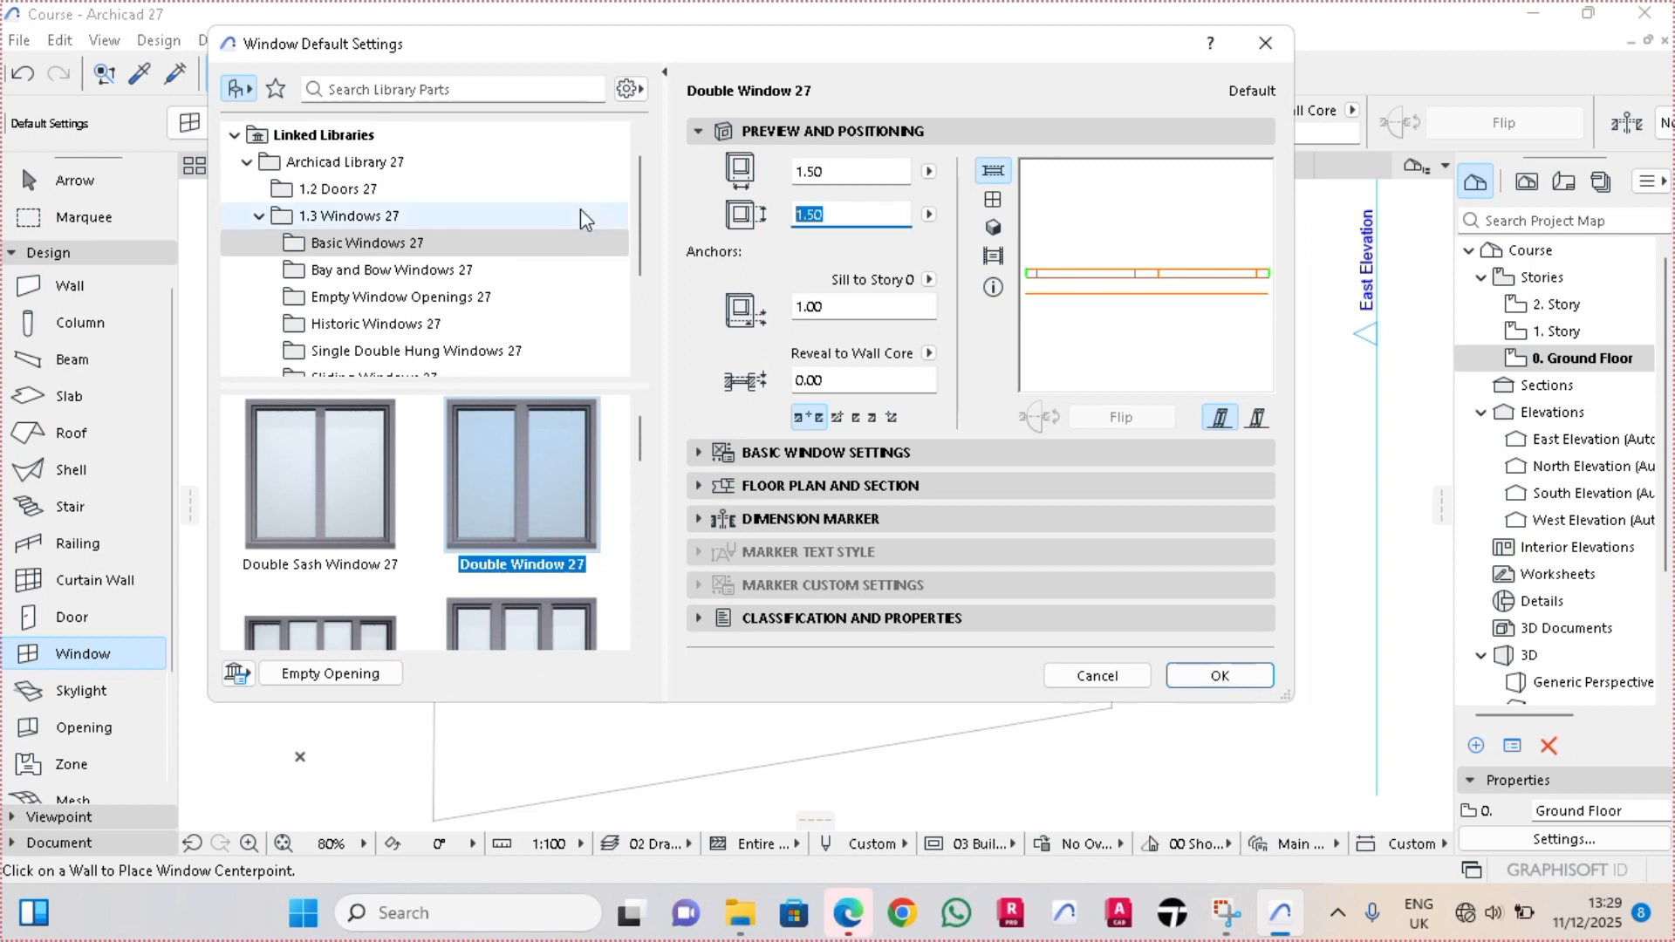
text(1.10)
key(Tab)
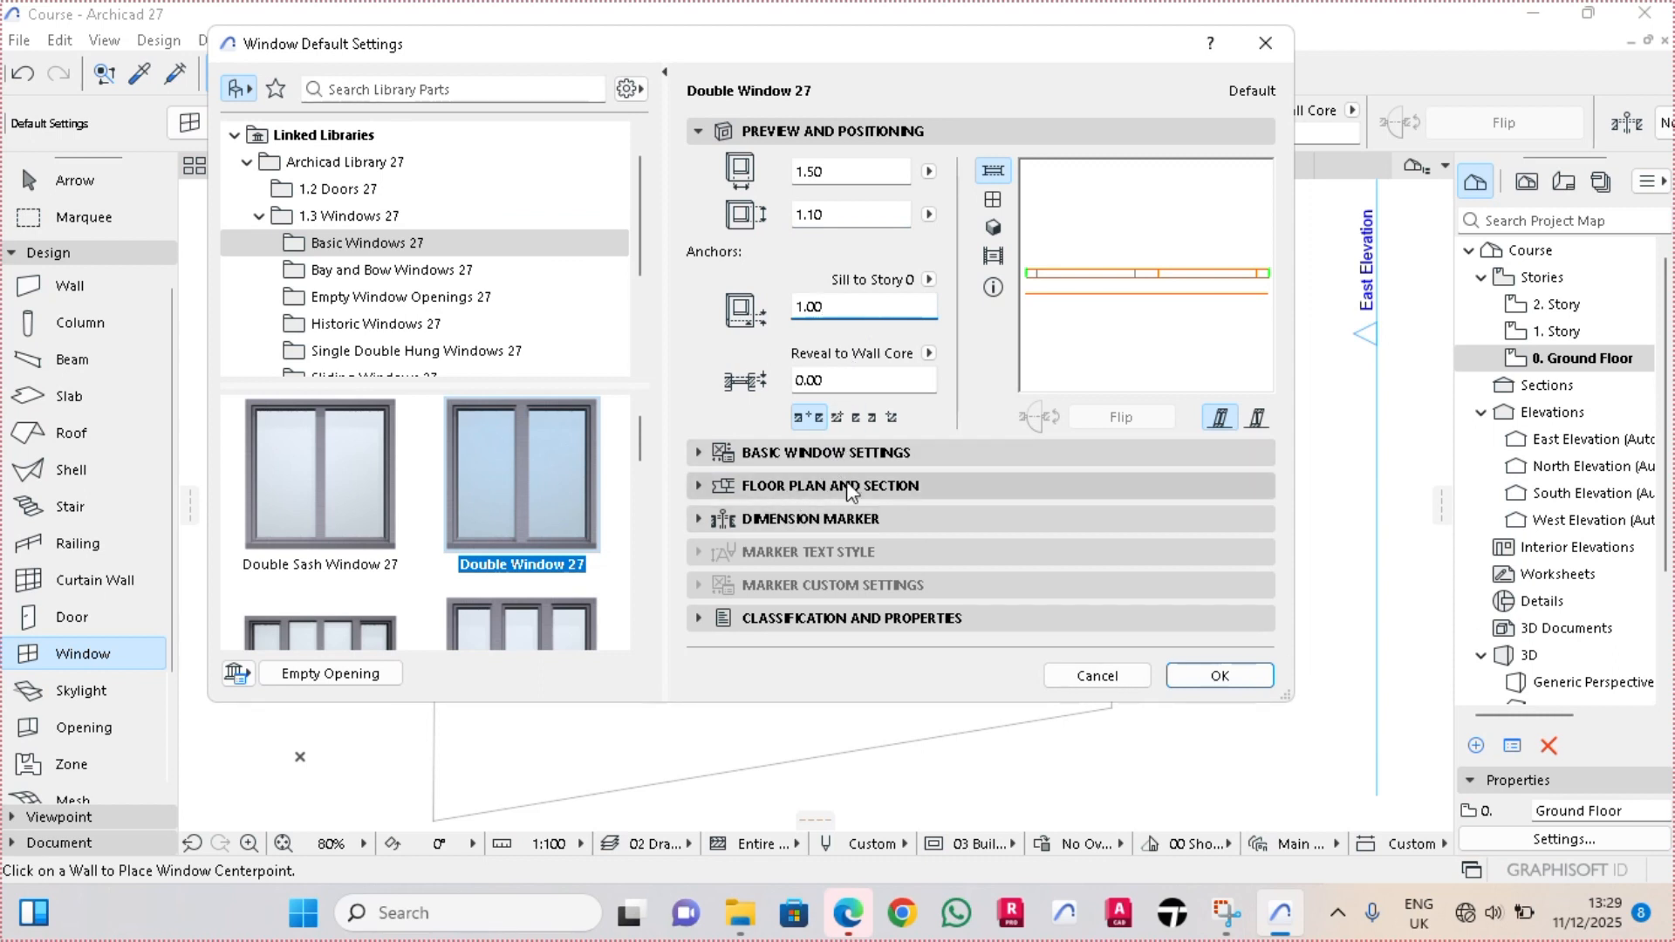
Enable Uniform Frame Width and Uniform Sashes for the default double window
click(850, 450)
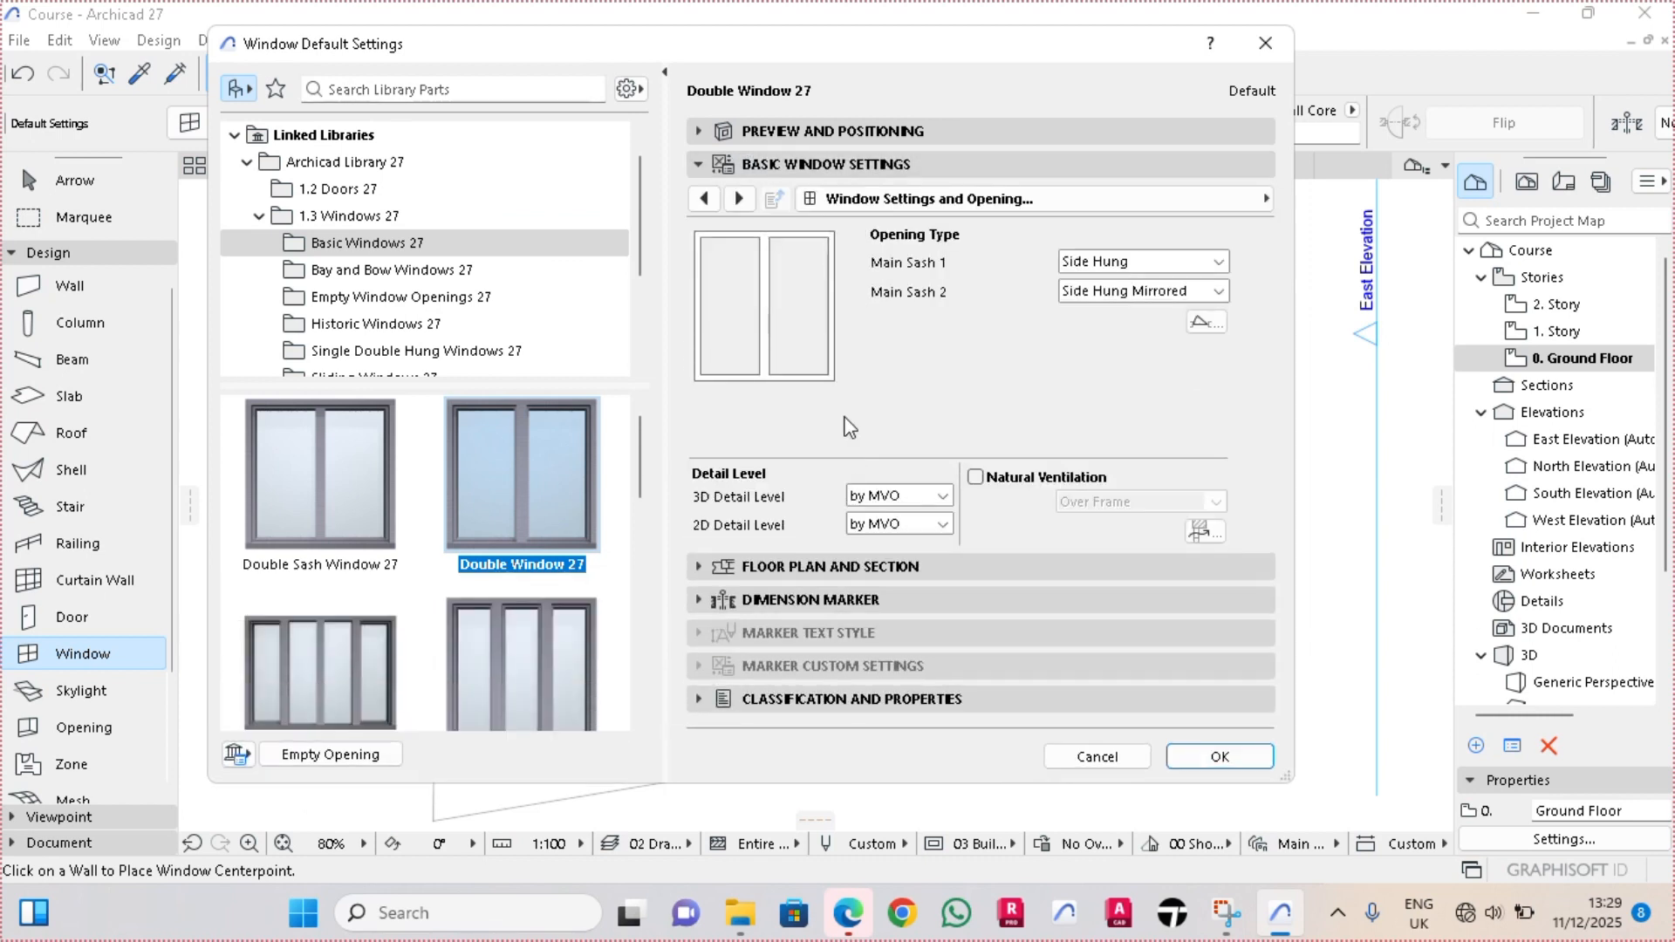
click(739, 199)
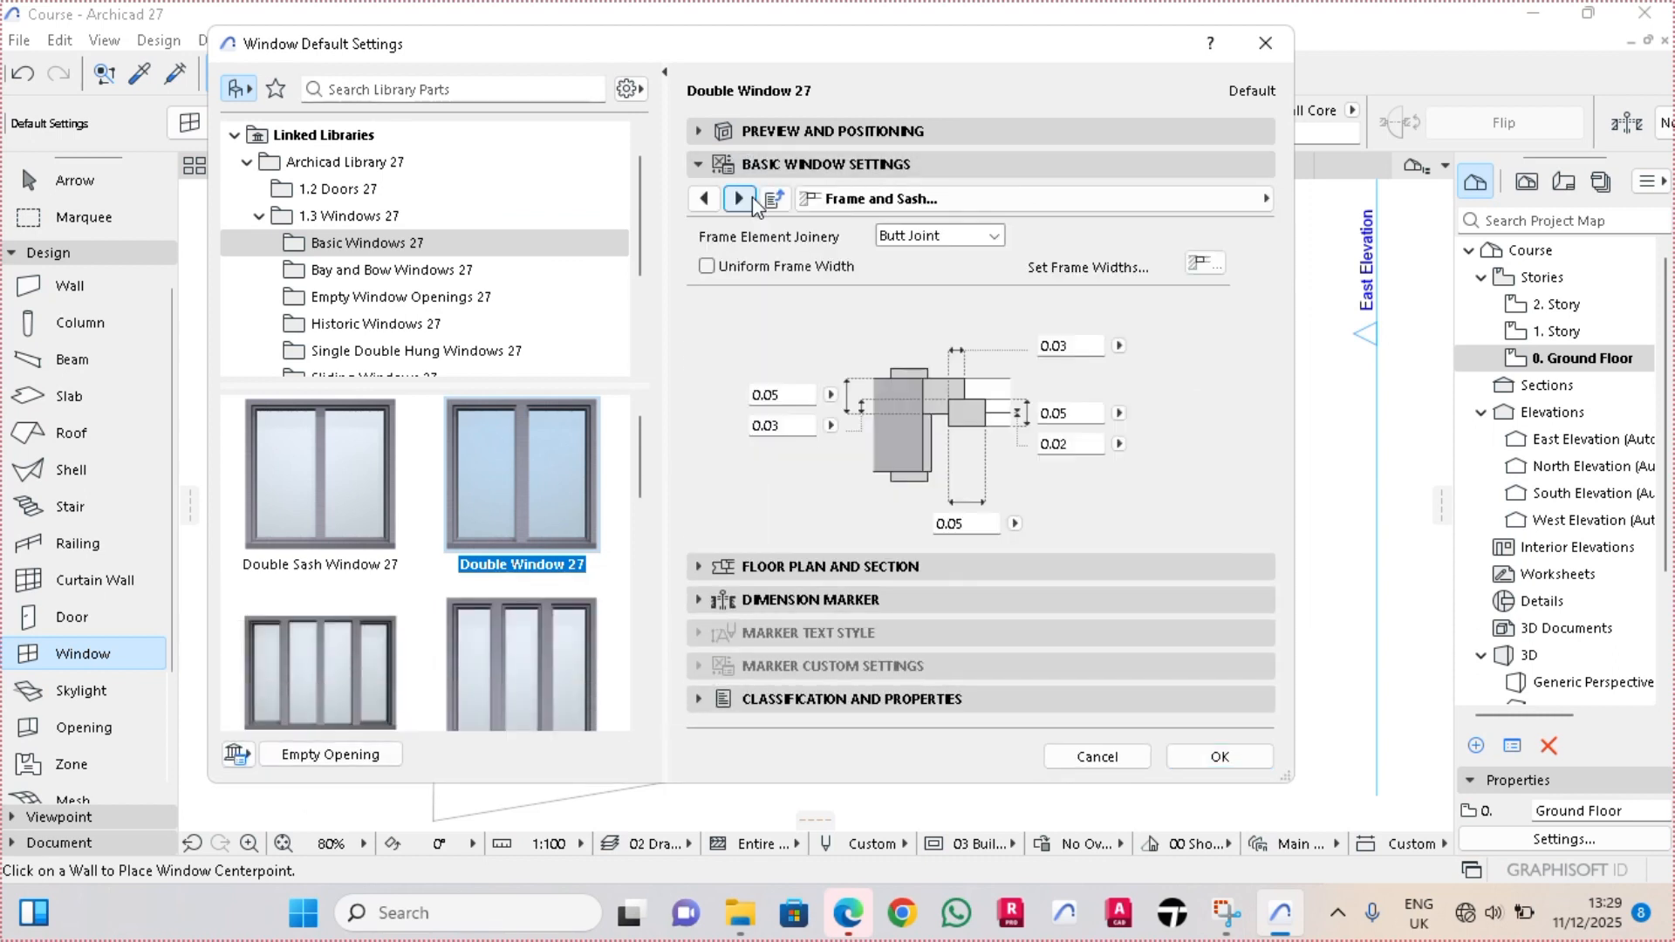
click(740, 200)
click(705, 199)
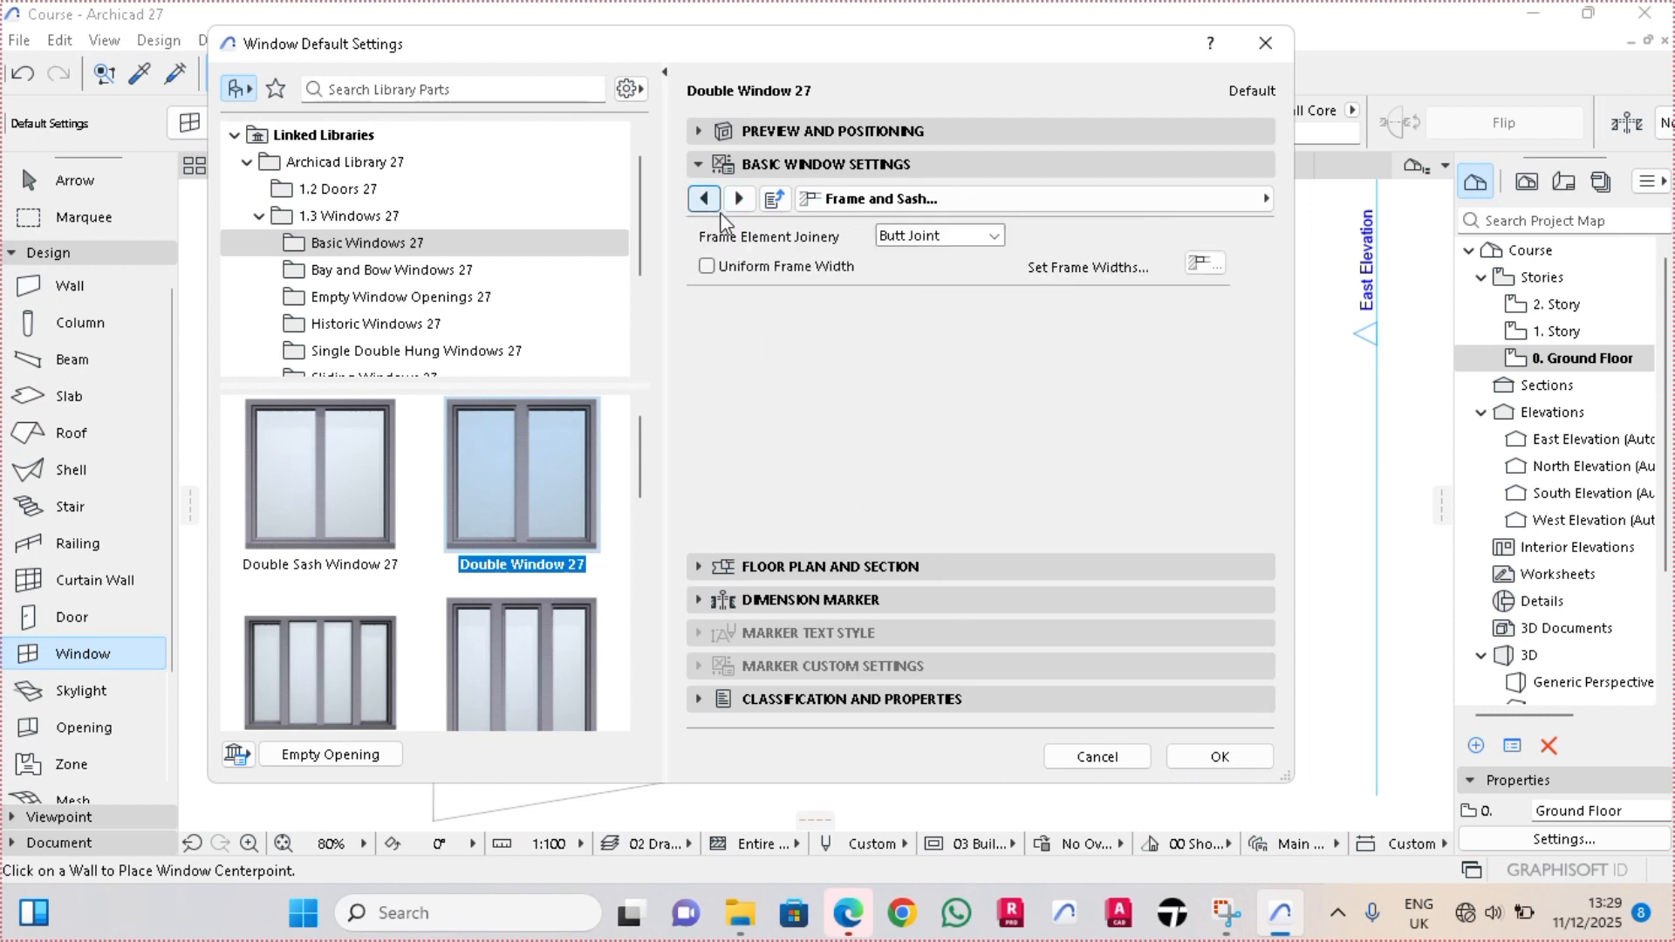
click(706, 266)
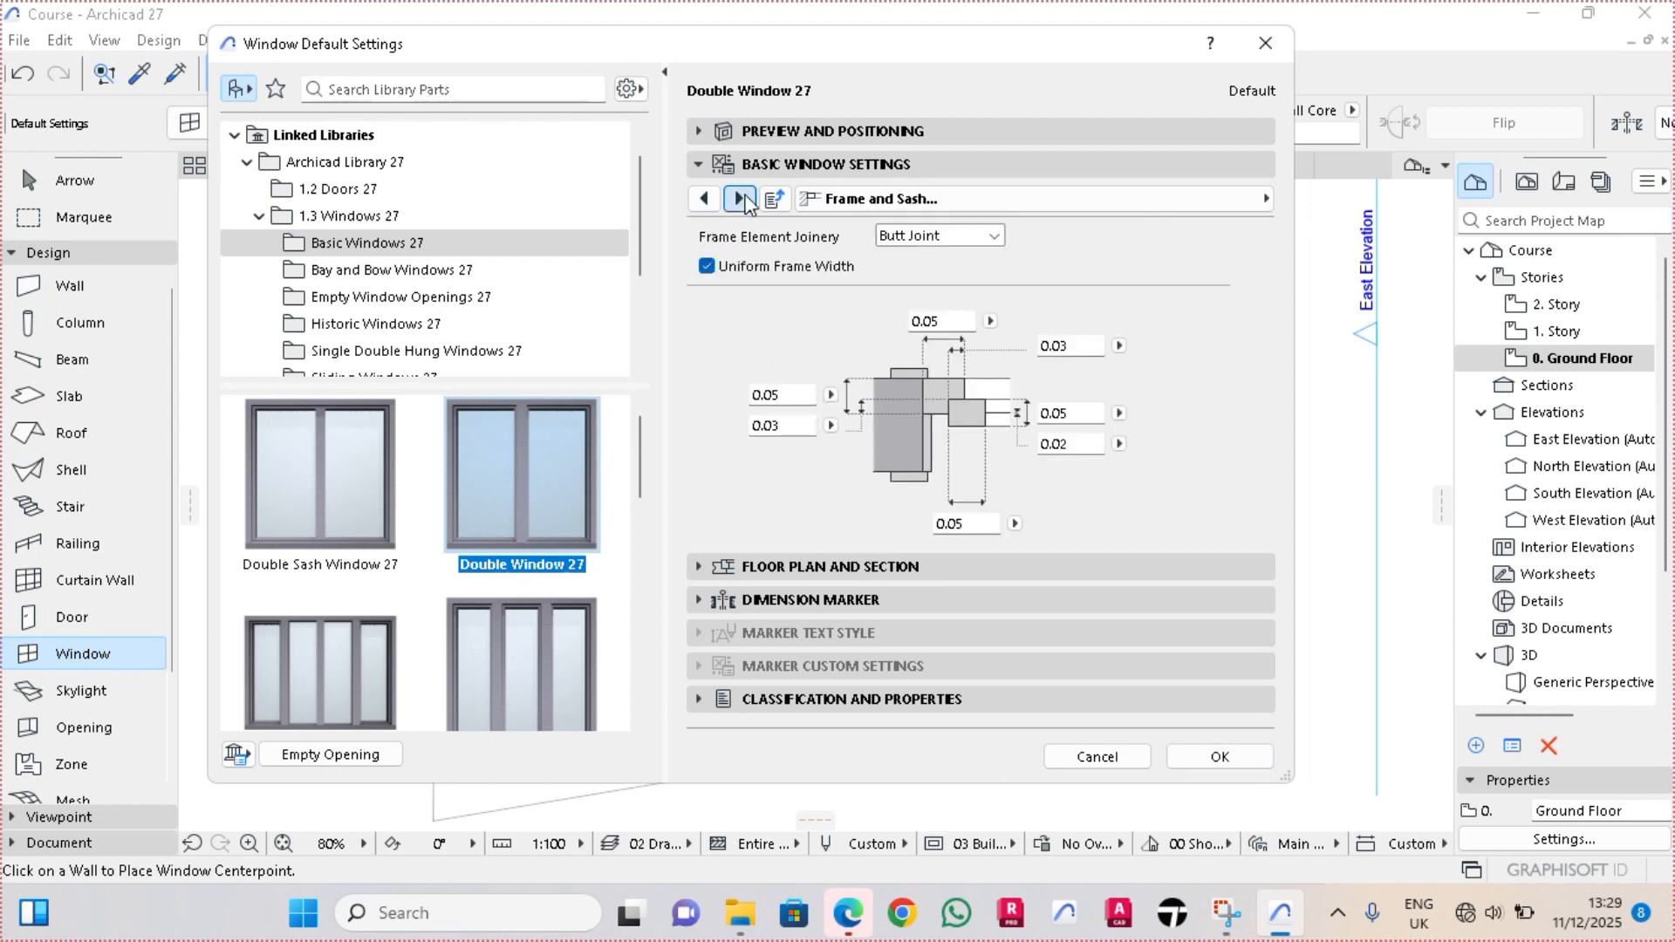
click(739, 199)
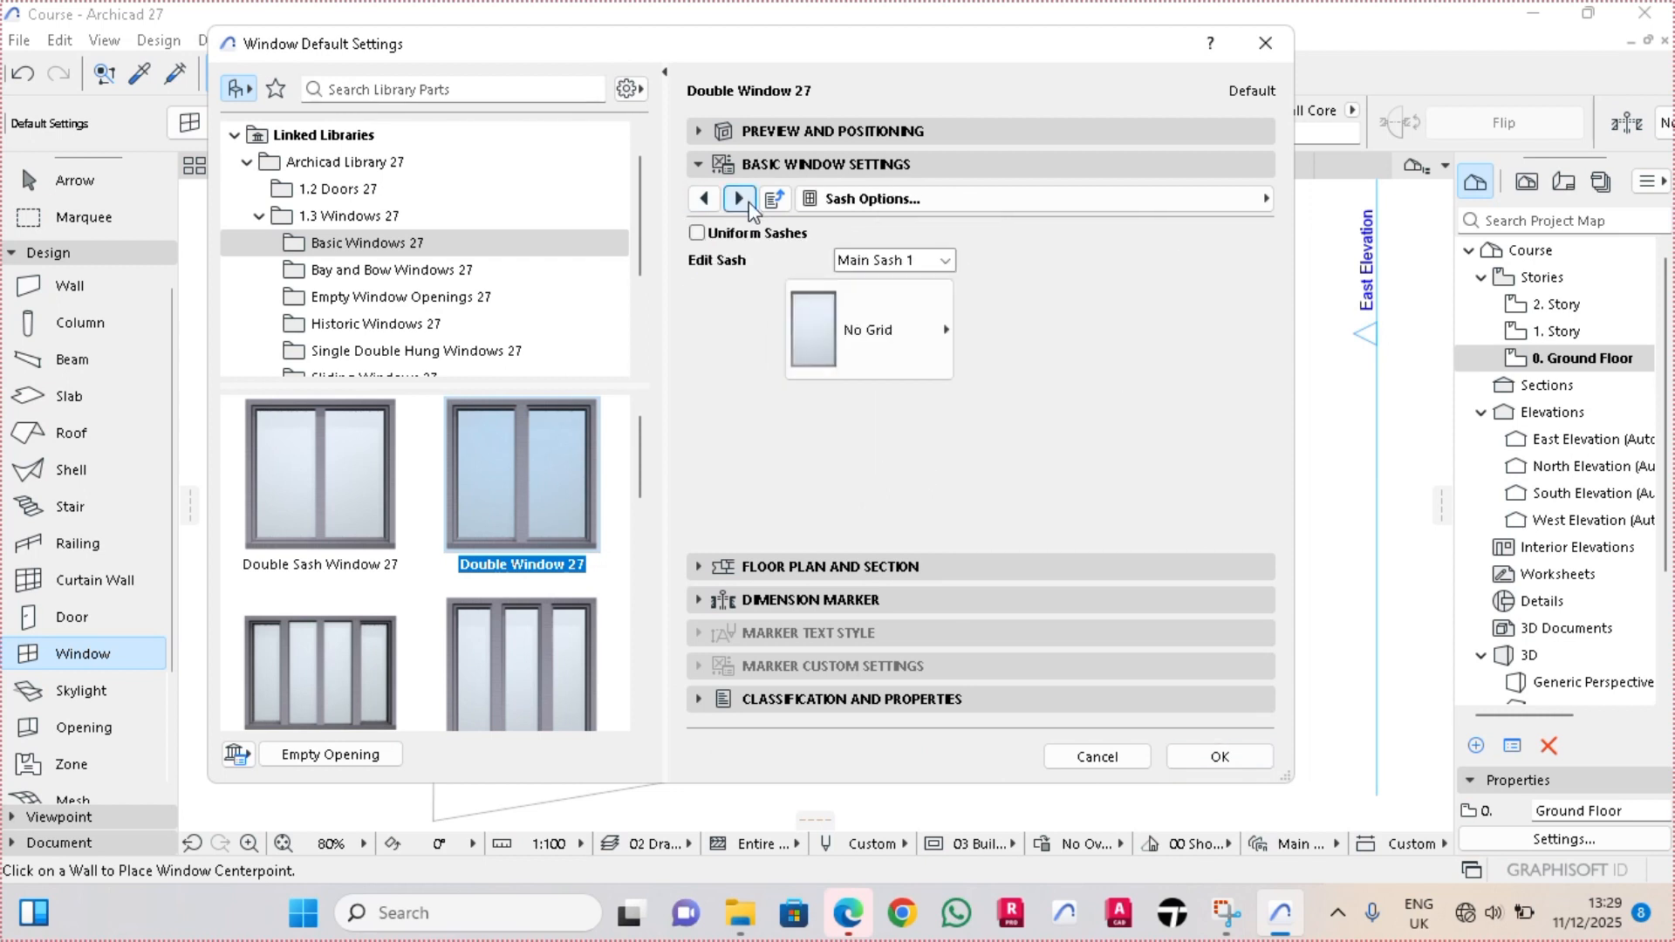
click(697, 233)
Add a window handle to the double window using Style 2
click(739, 199)
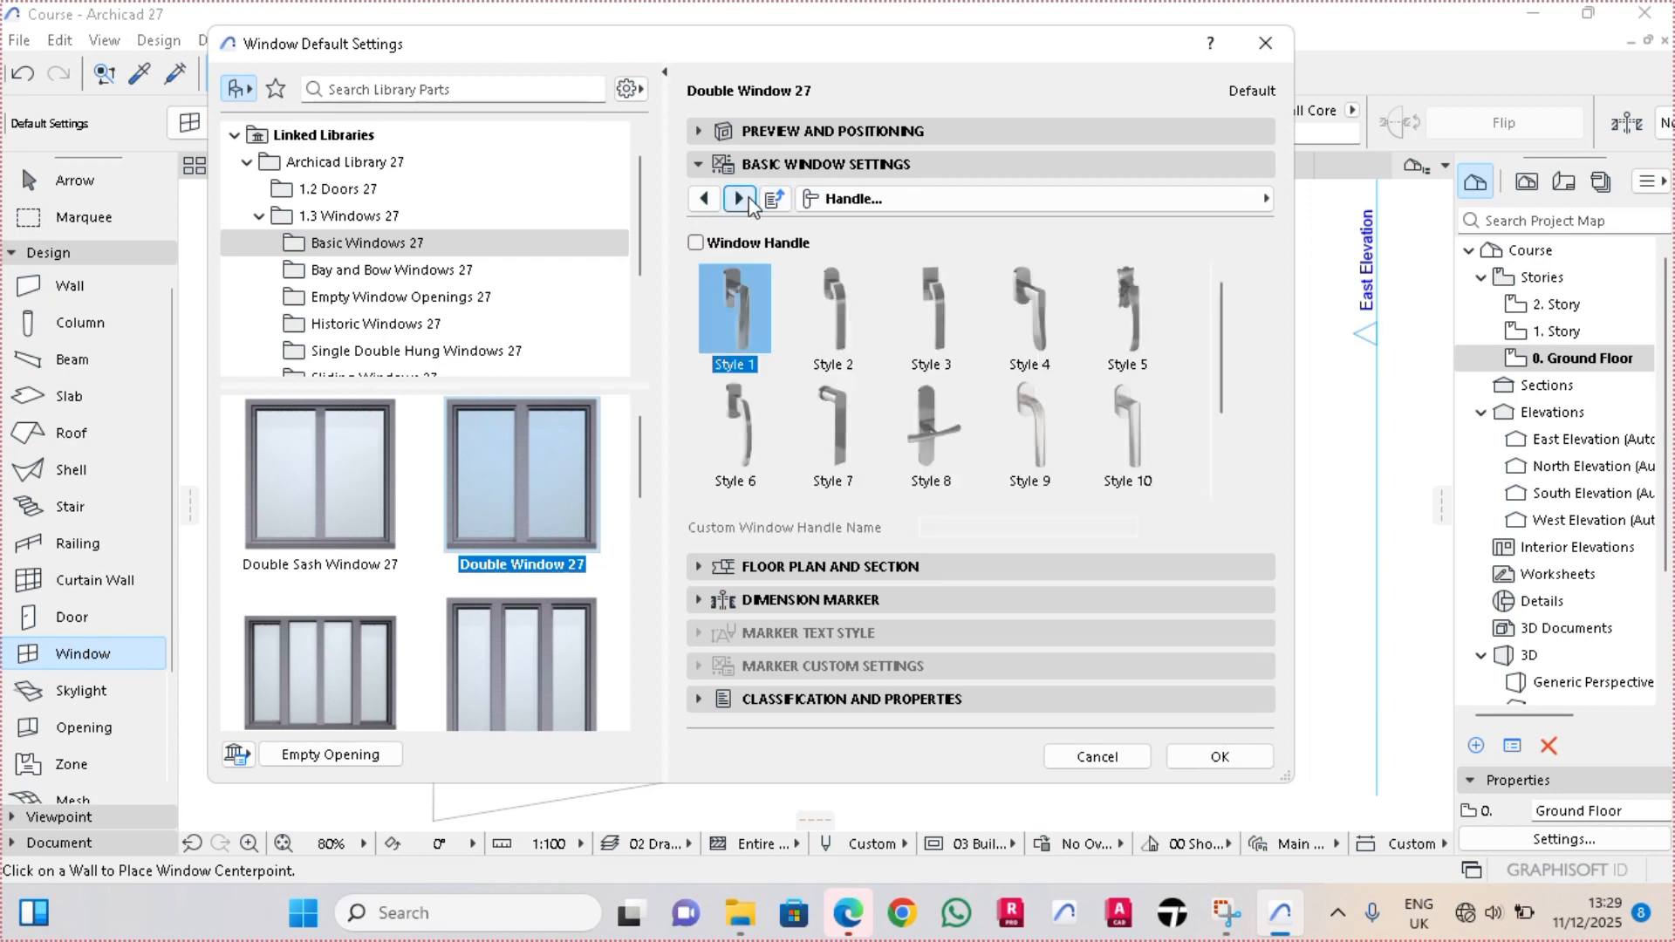
click(695, 242)
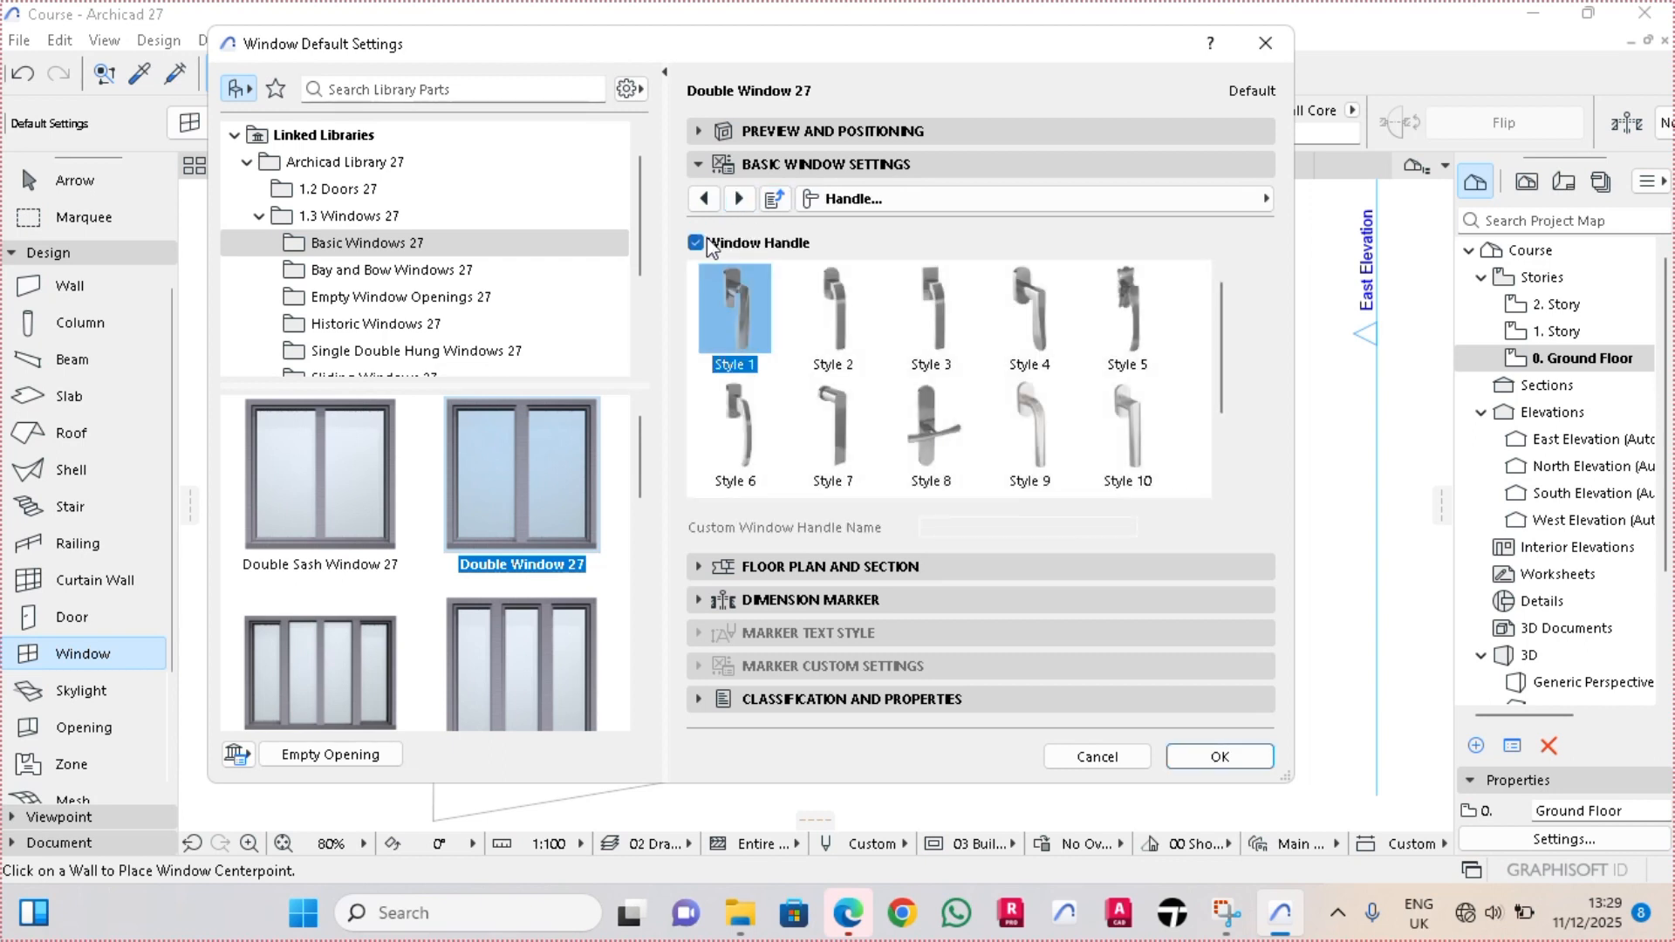
click(825, 301)
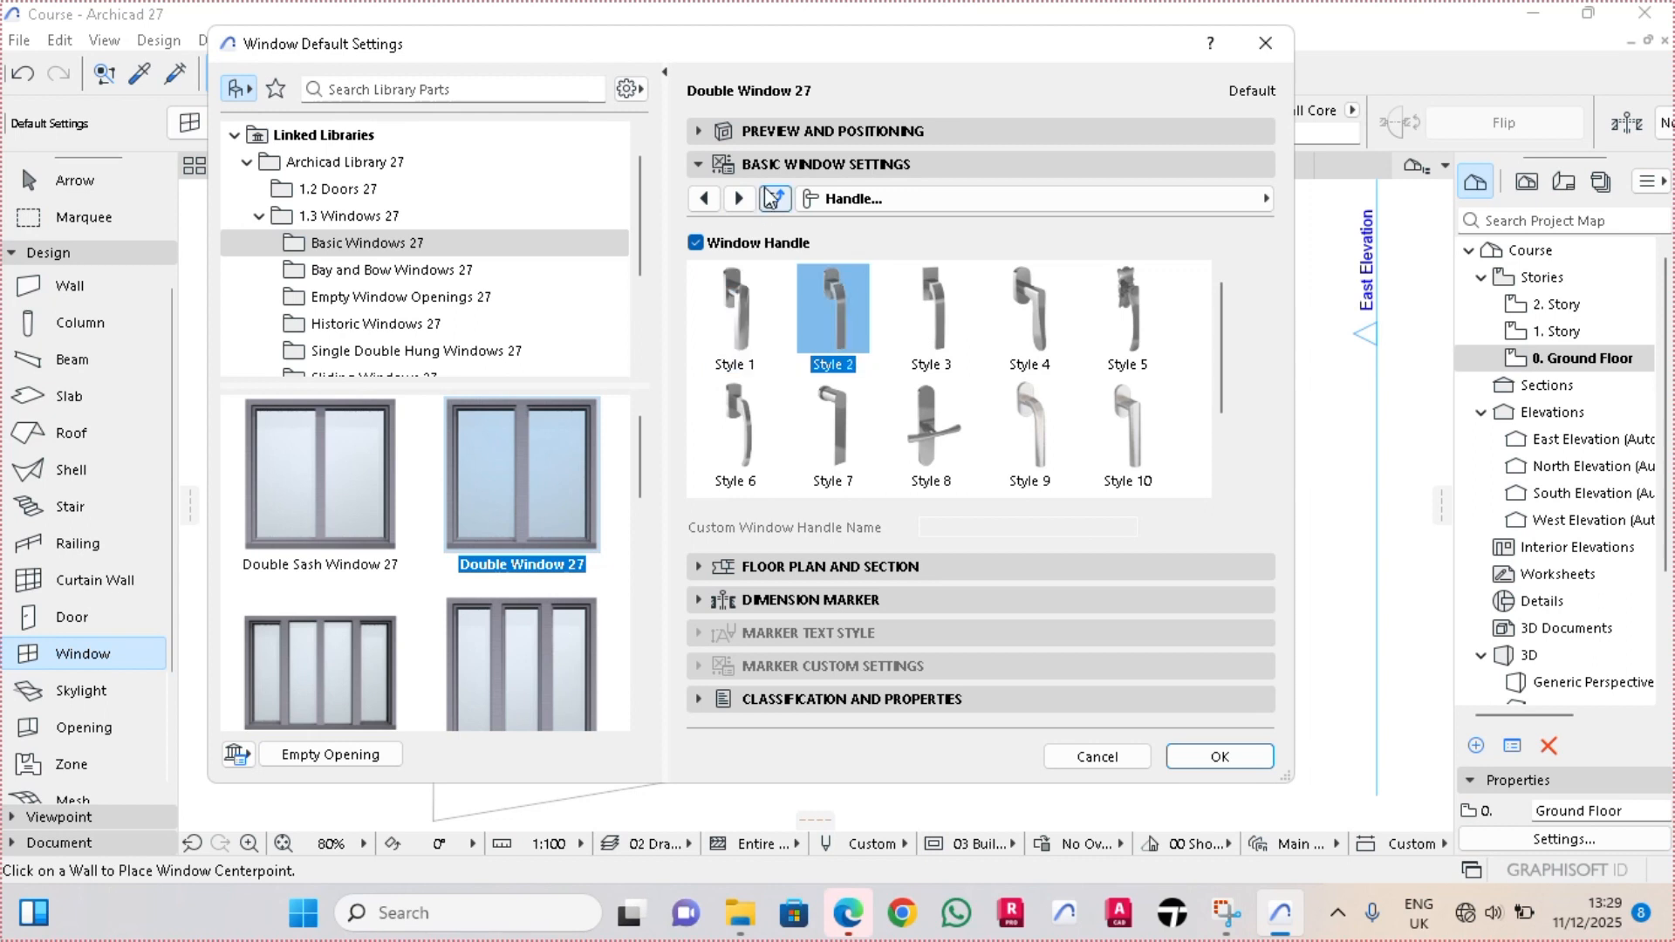
Override the model view options for the window's 3D projections and turn off its opening line
click(739, 199)
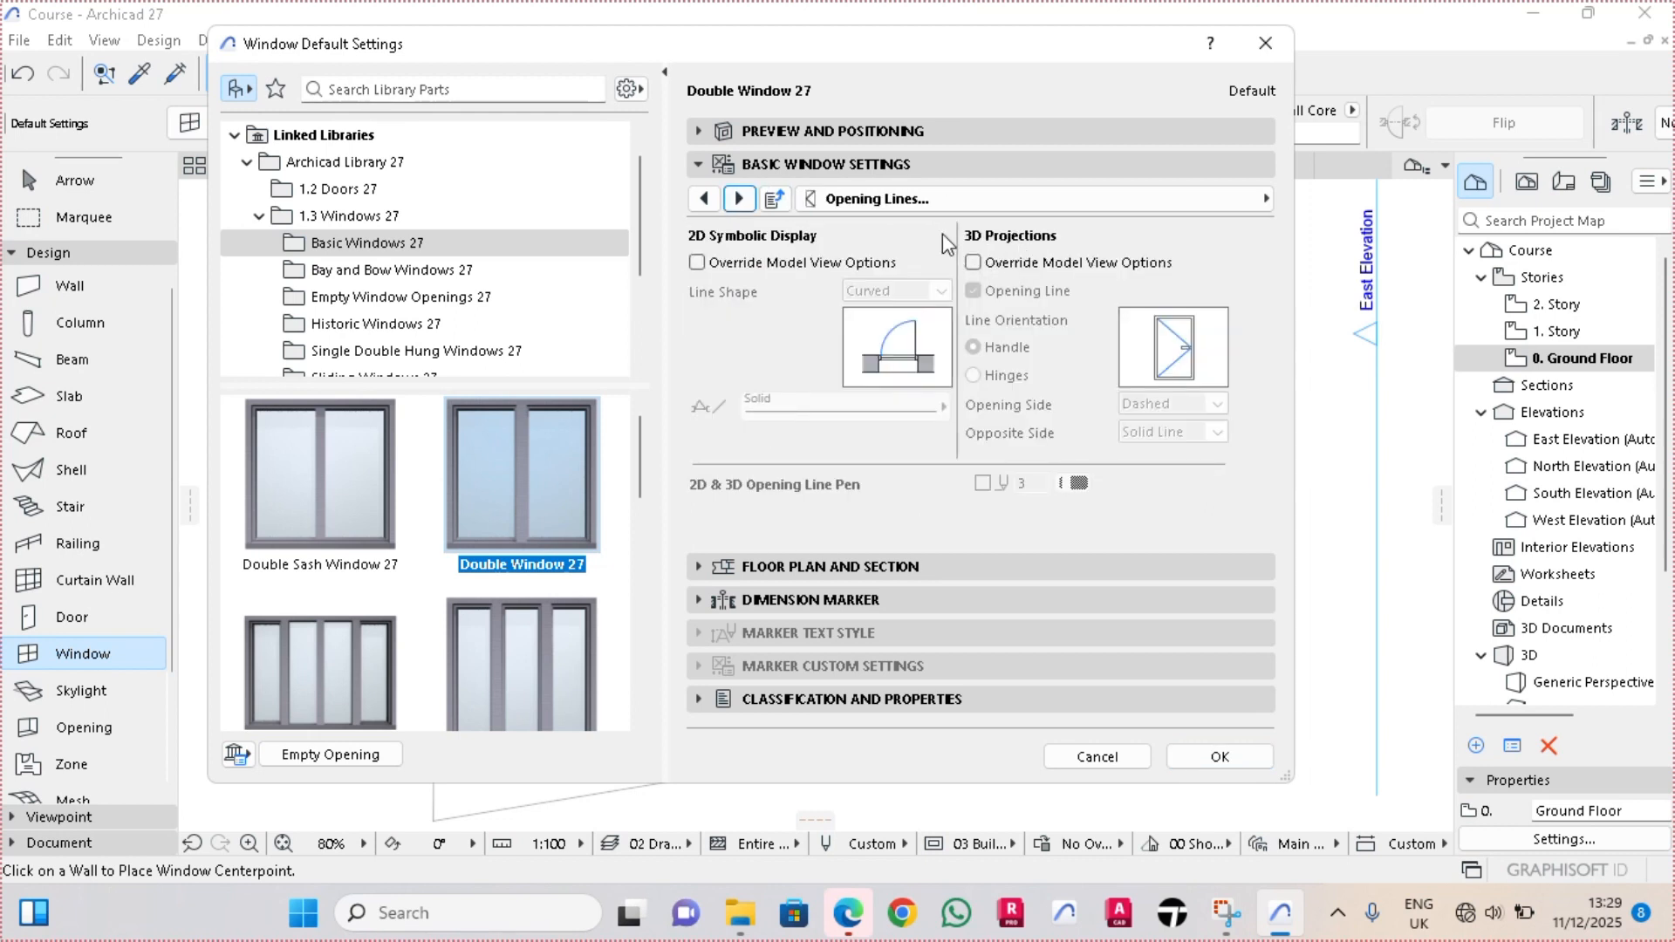
click(975, 265)
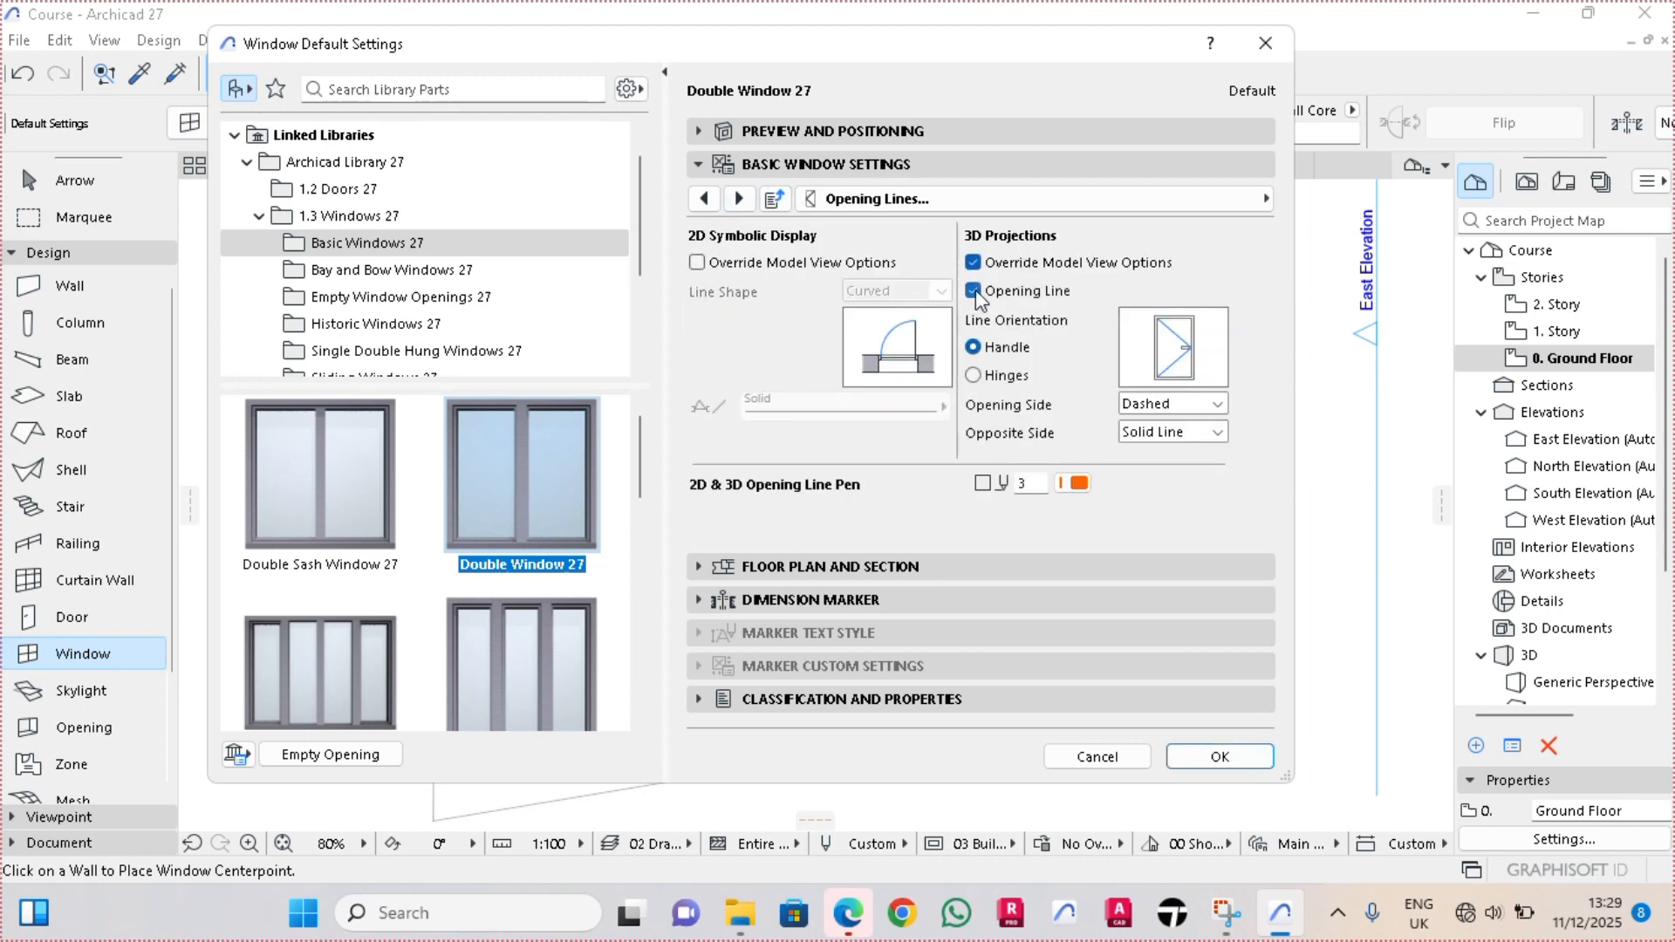
click(975, 291)
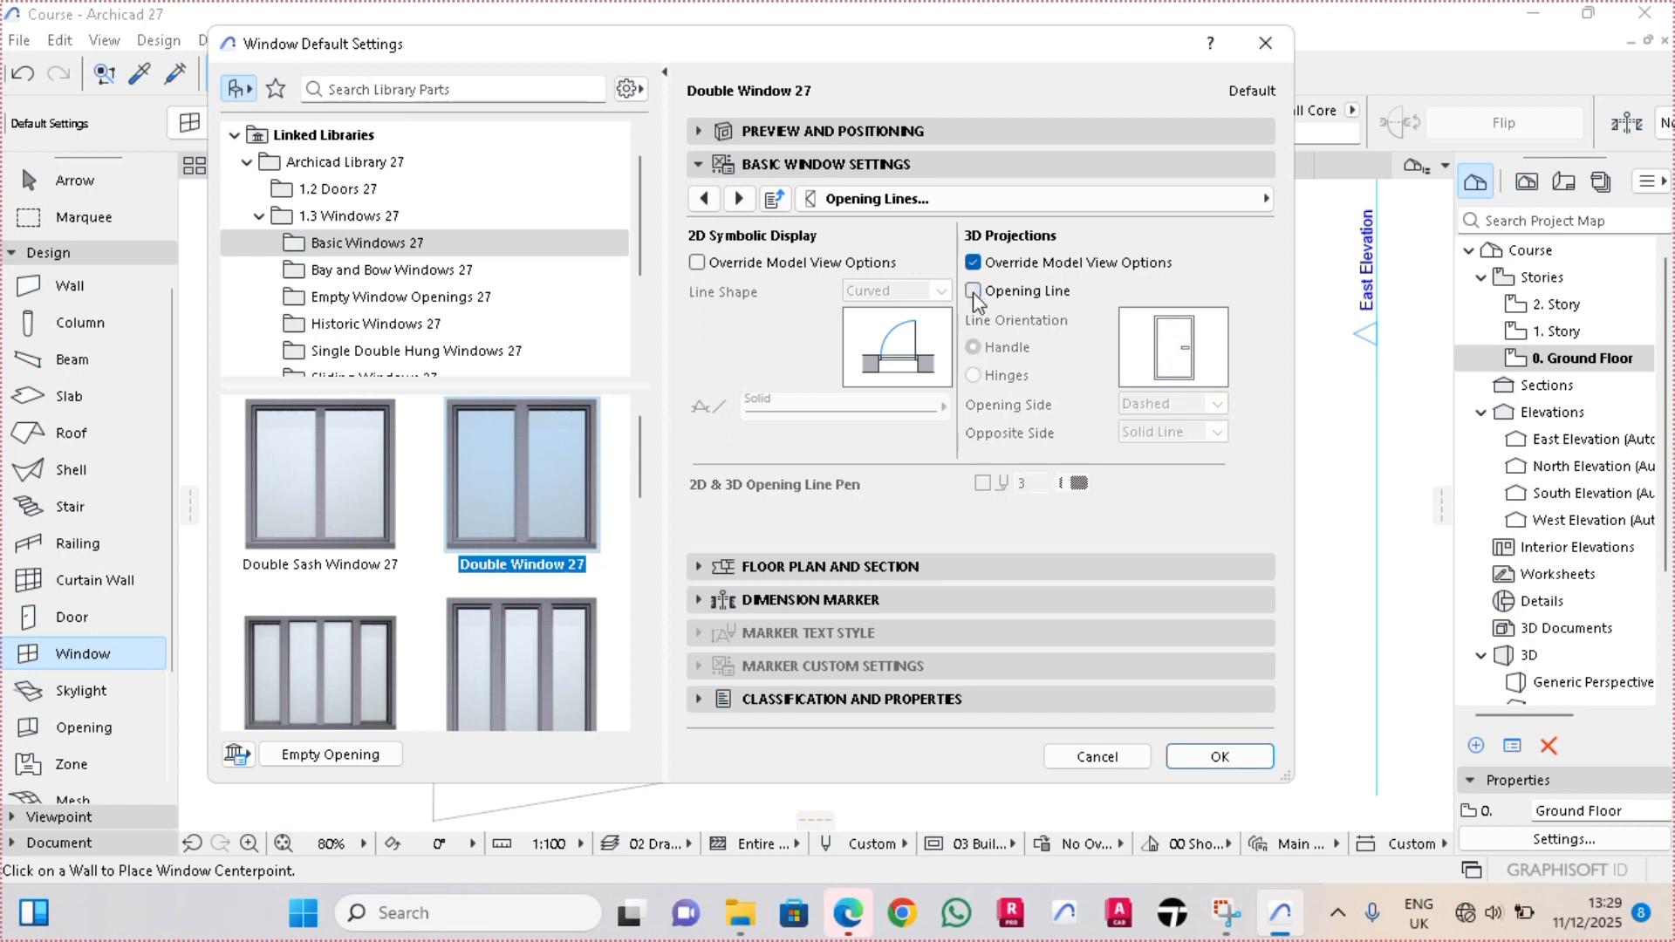
Enable outside and inside casing with ganging on all four sides, and accept the window defaults
click(740, 199)
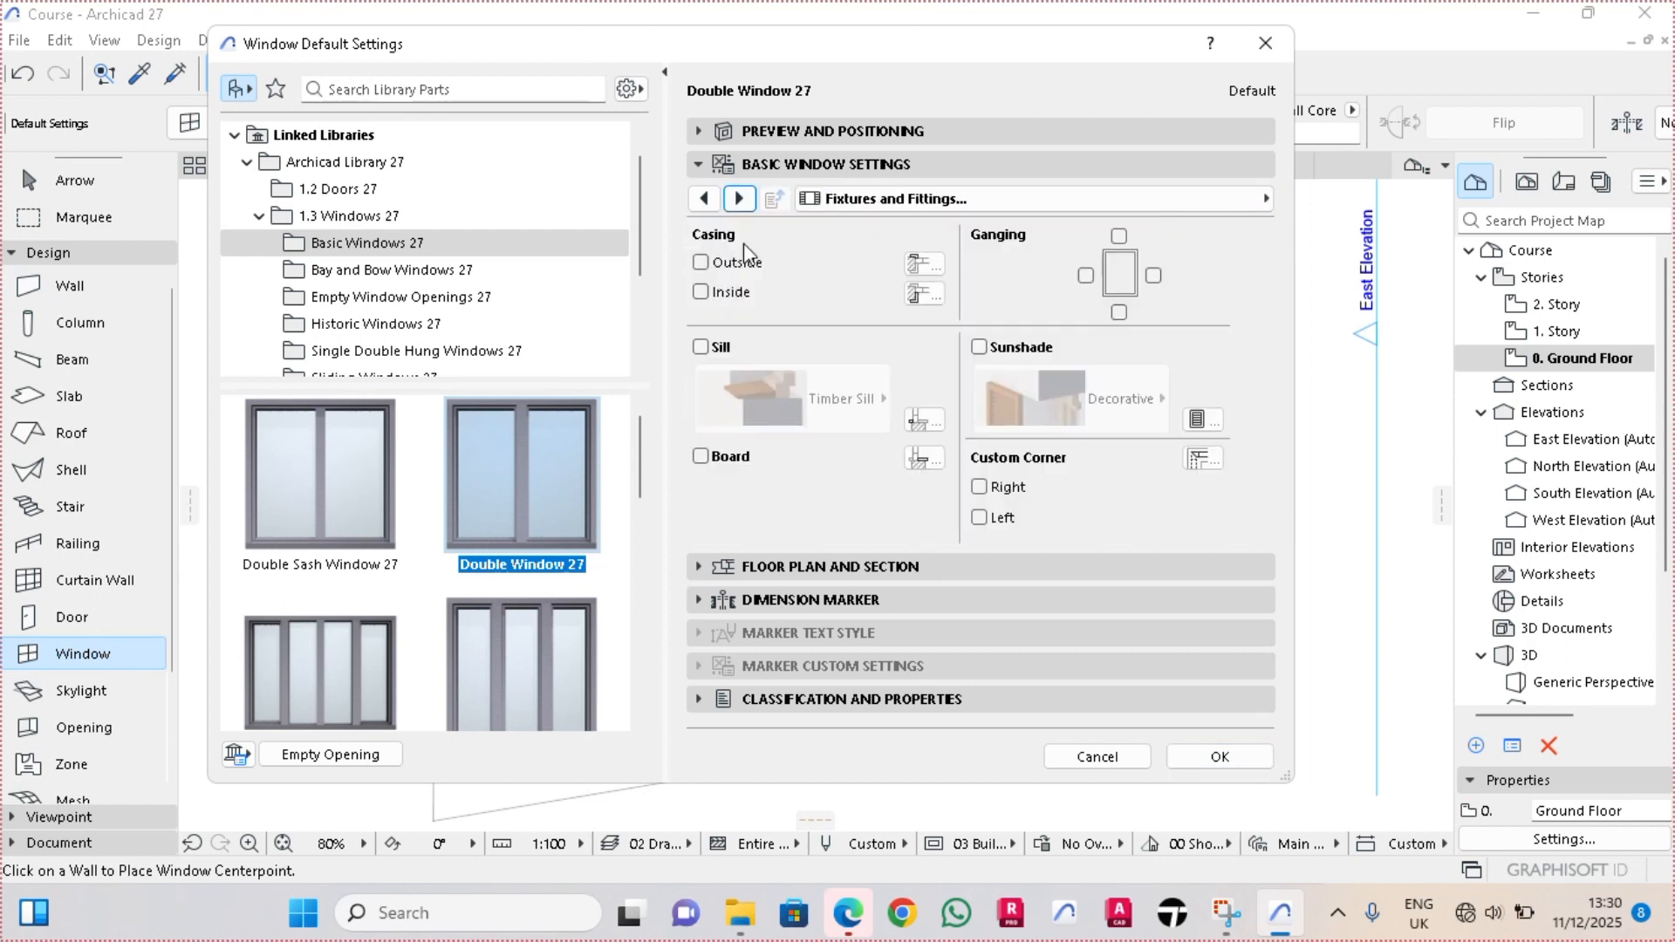
click(702, 265)
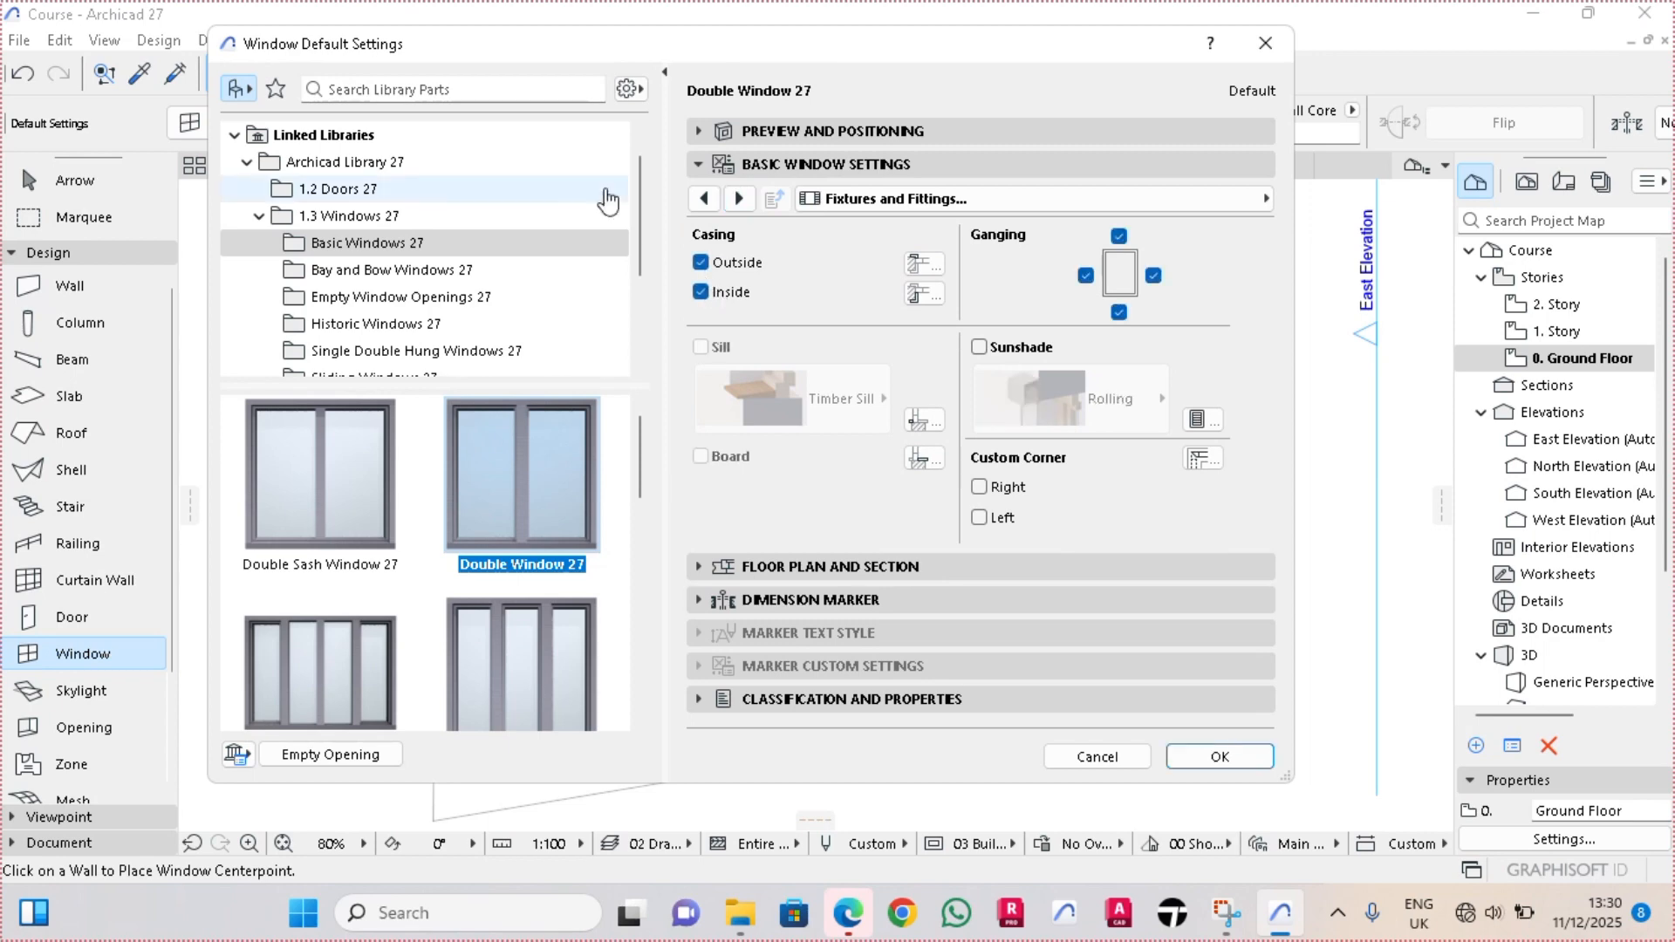
click(1220, 755)
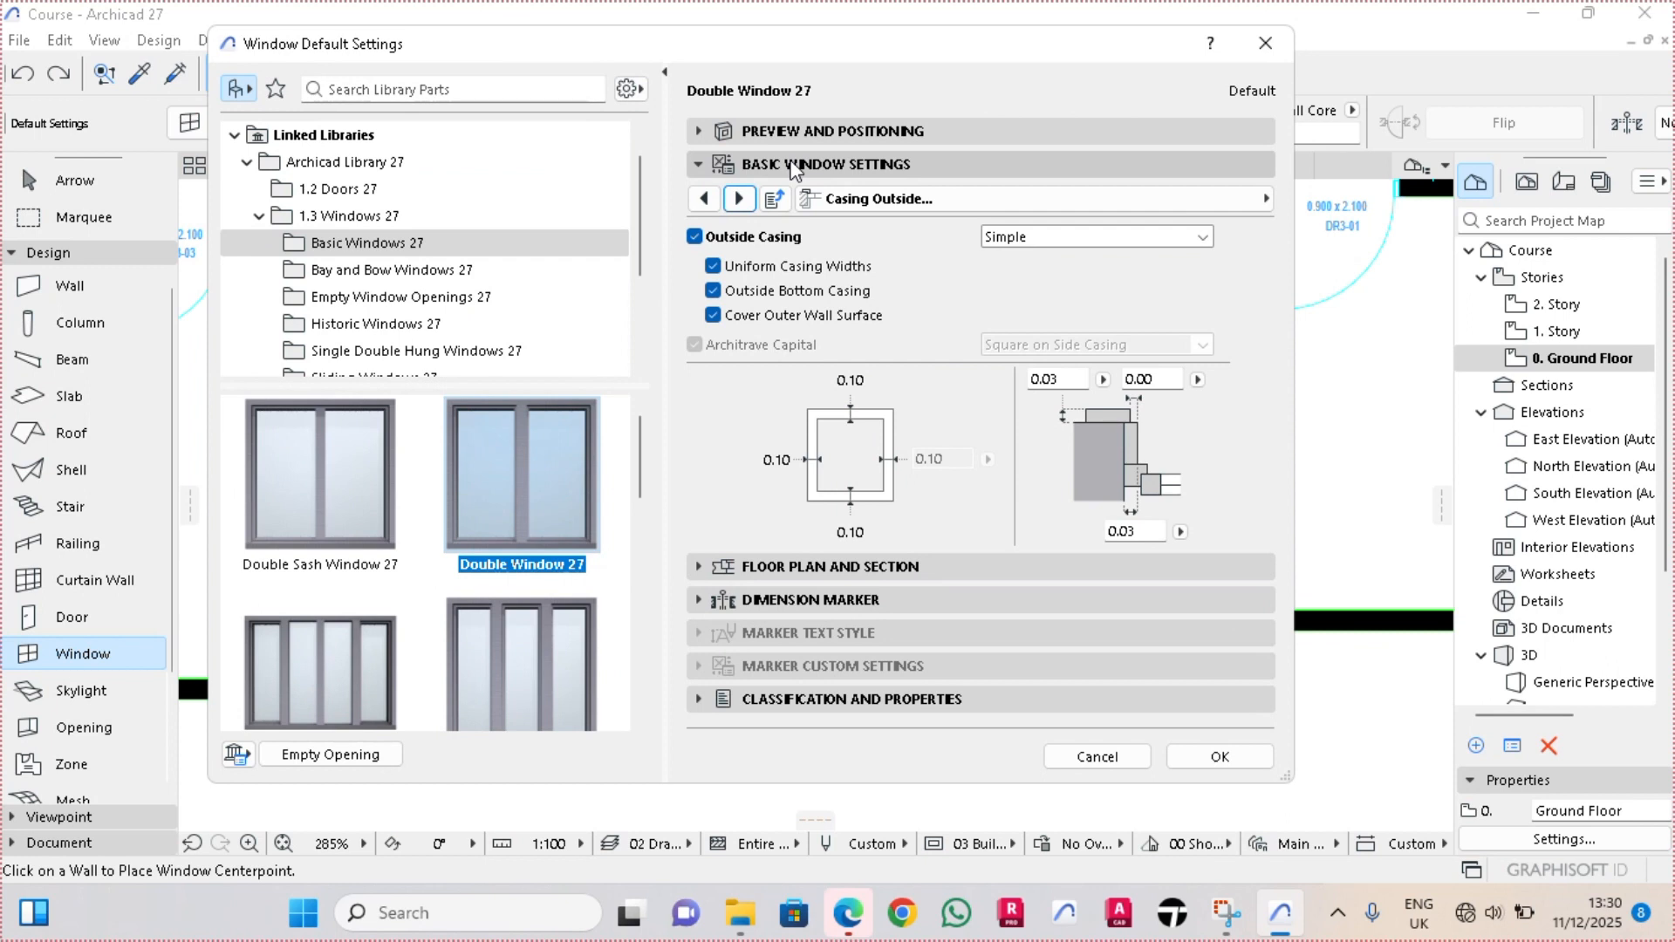
In the window's floor plan settings, override line types, pens and cut surface attributes, and set the symbol line pen to blue pen 6
click(794, 166)
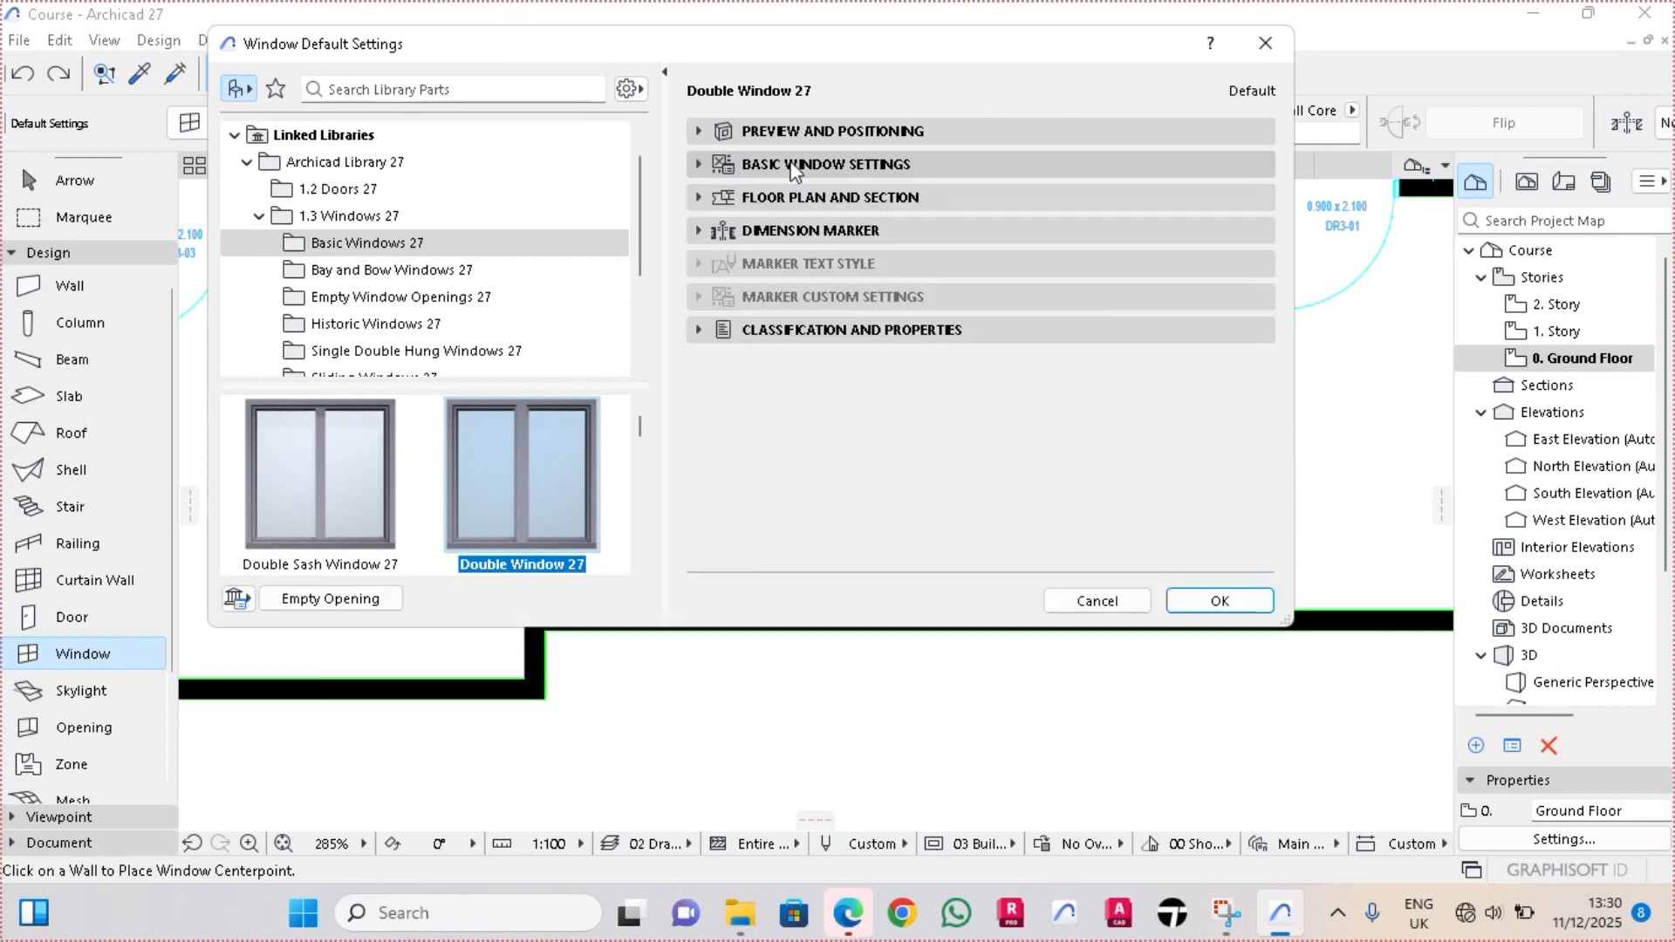
click(808, 199)
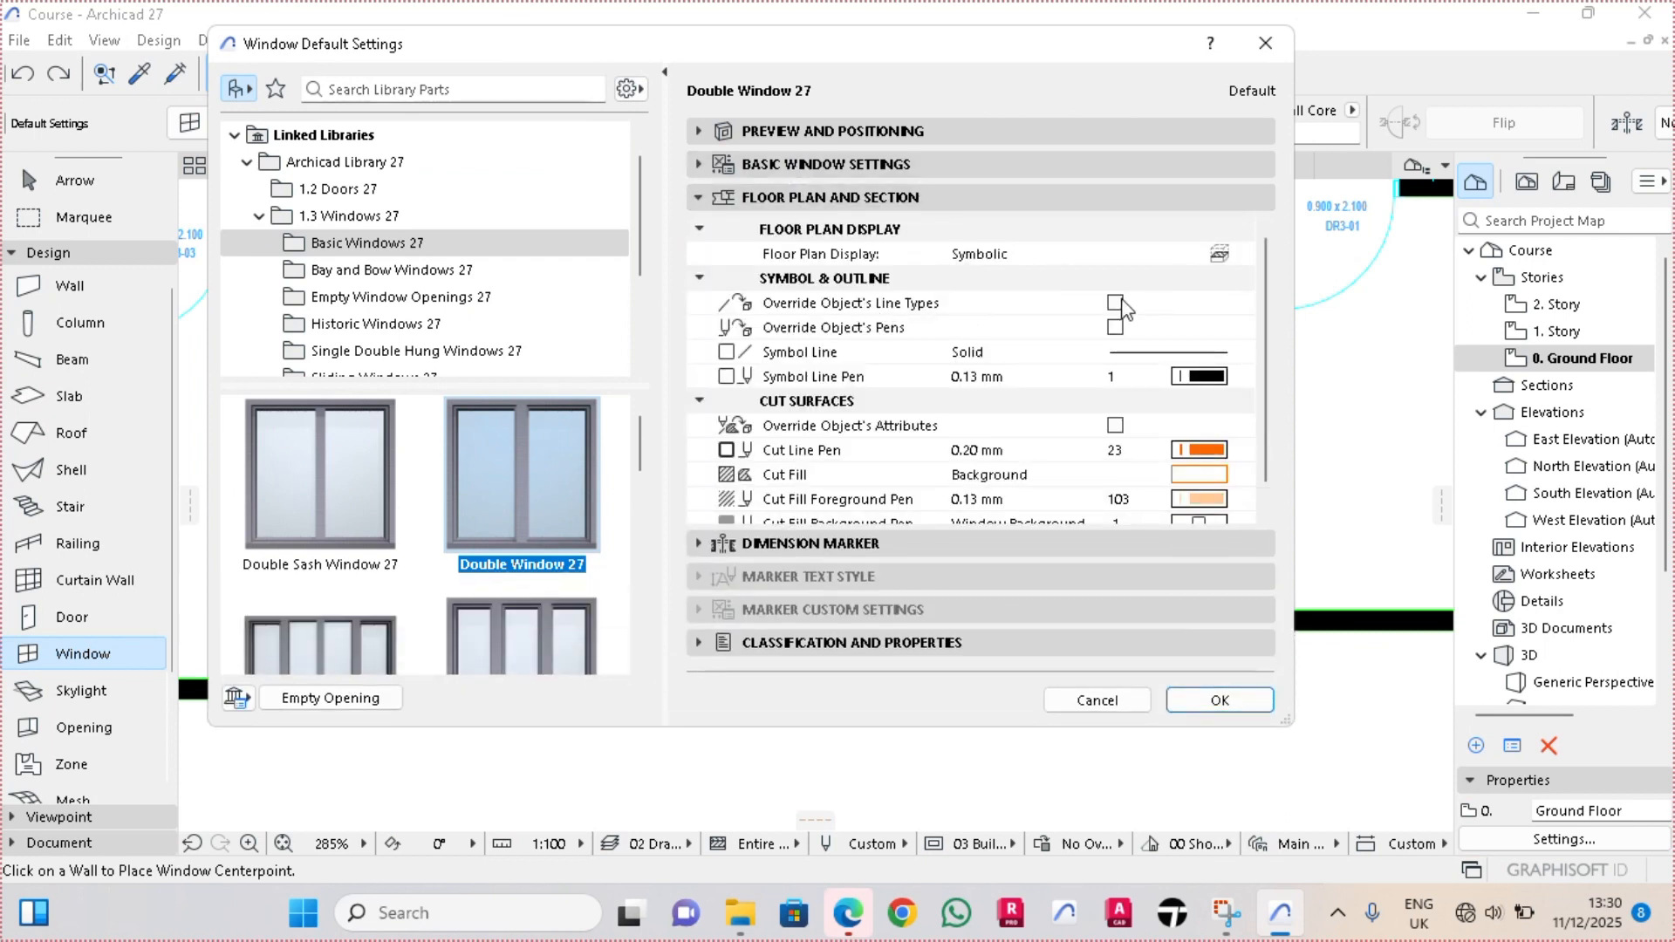
click(1115, 302)
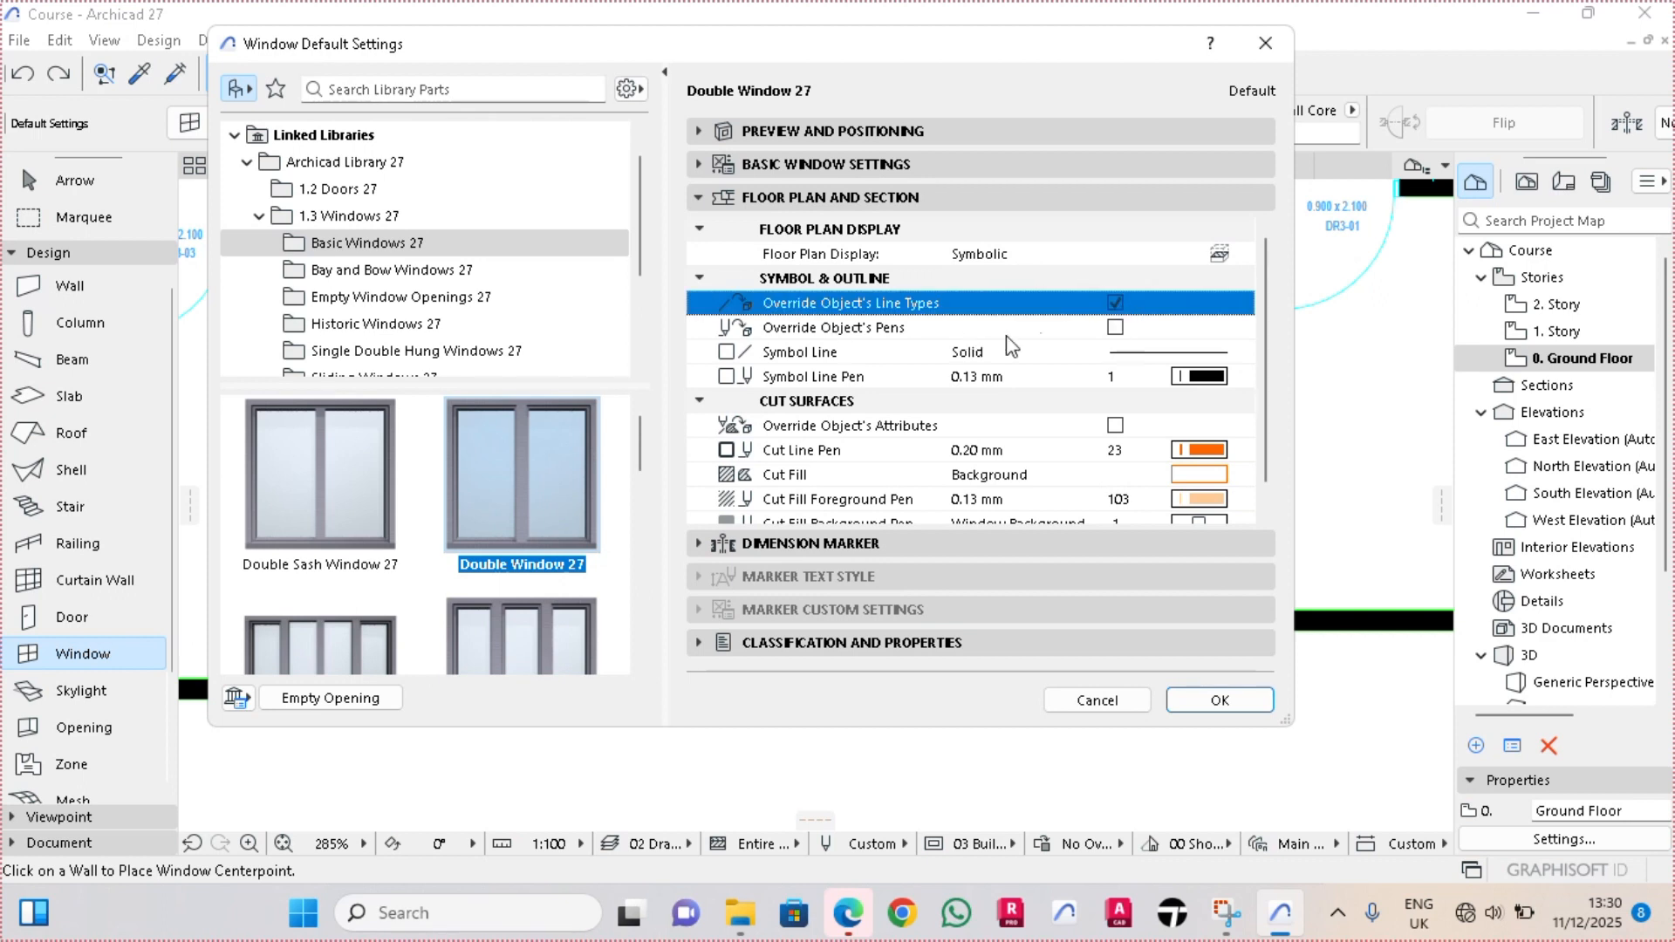
click(1119, 329)
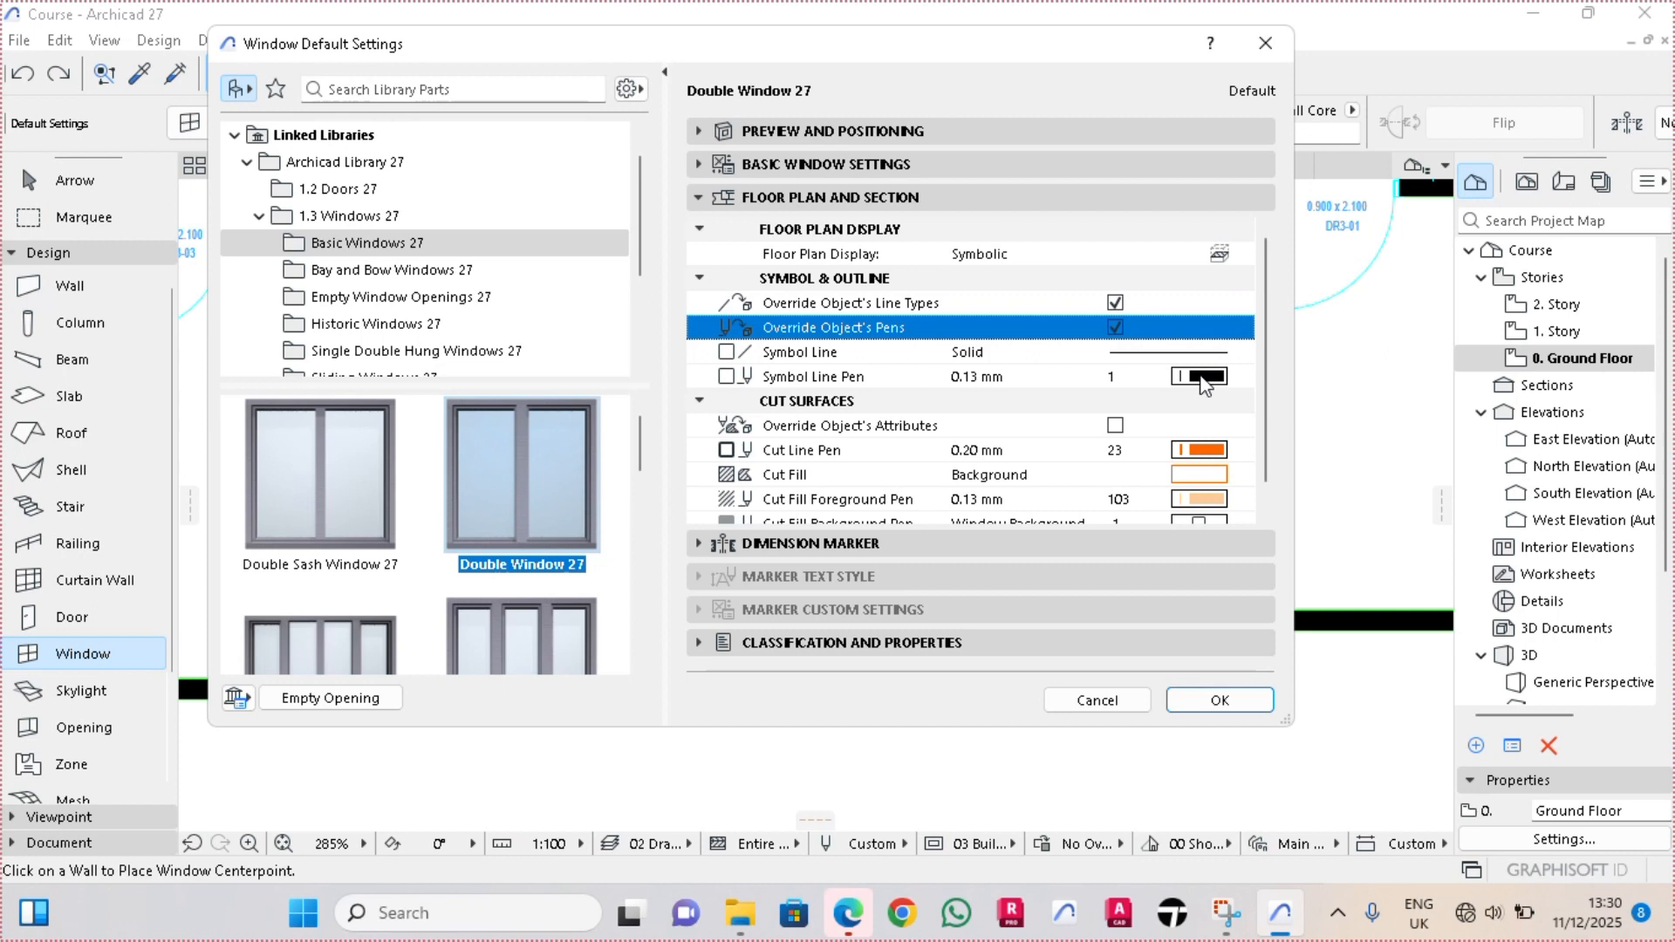
click(1202, 378)
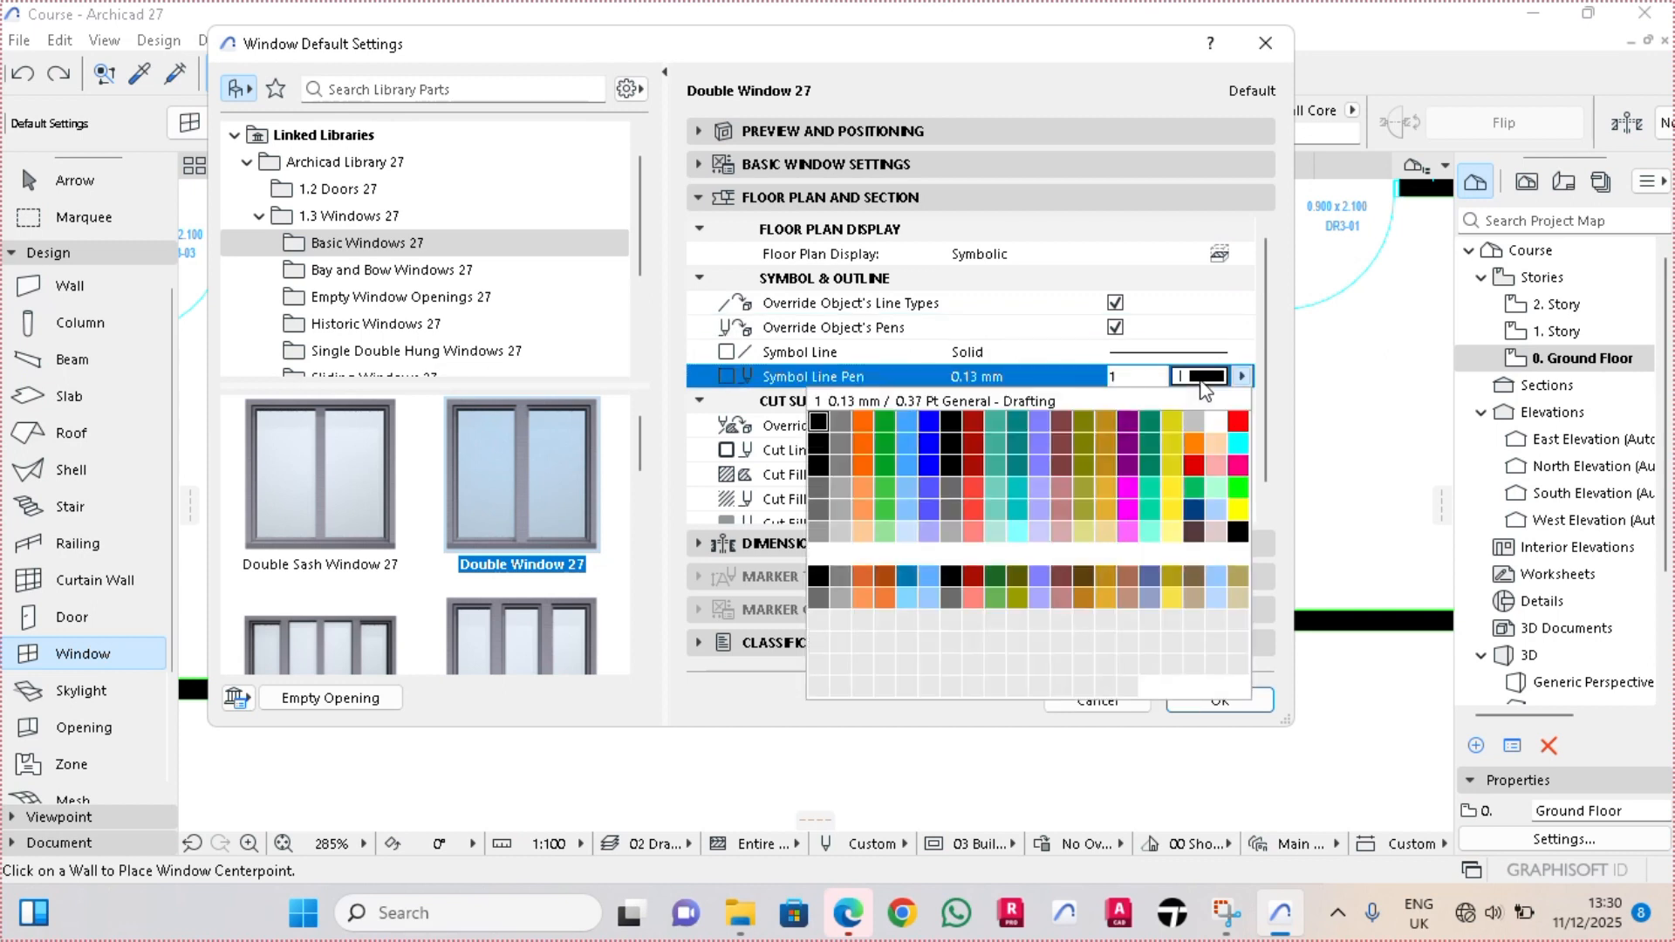
click(930, 428)
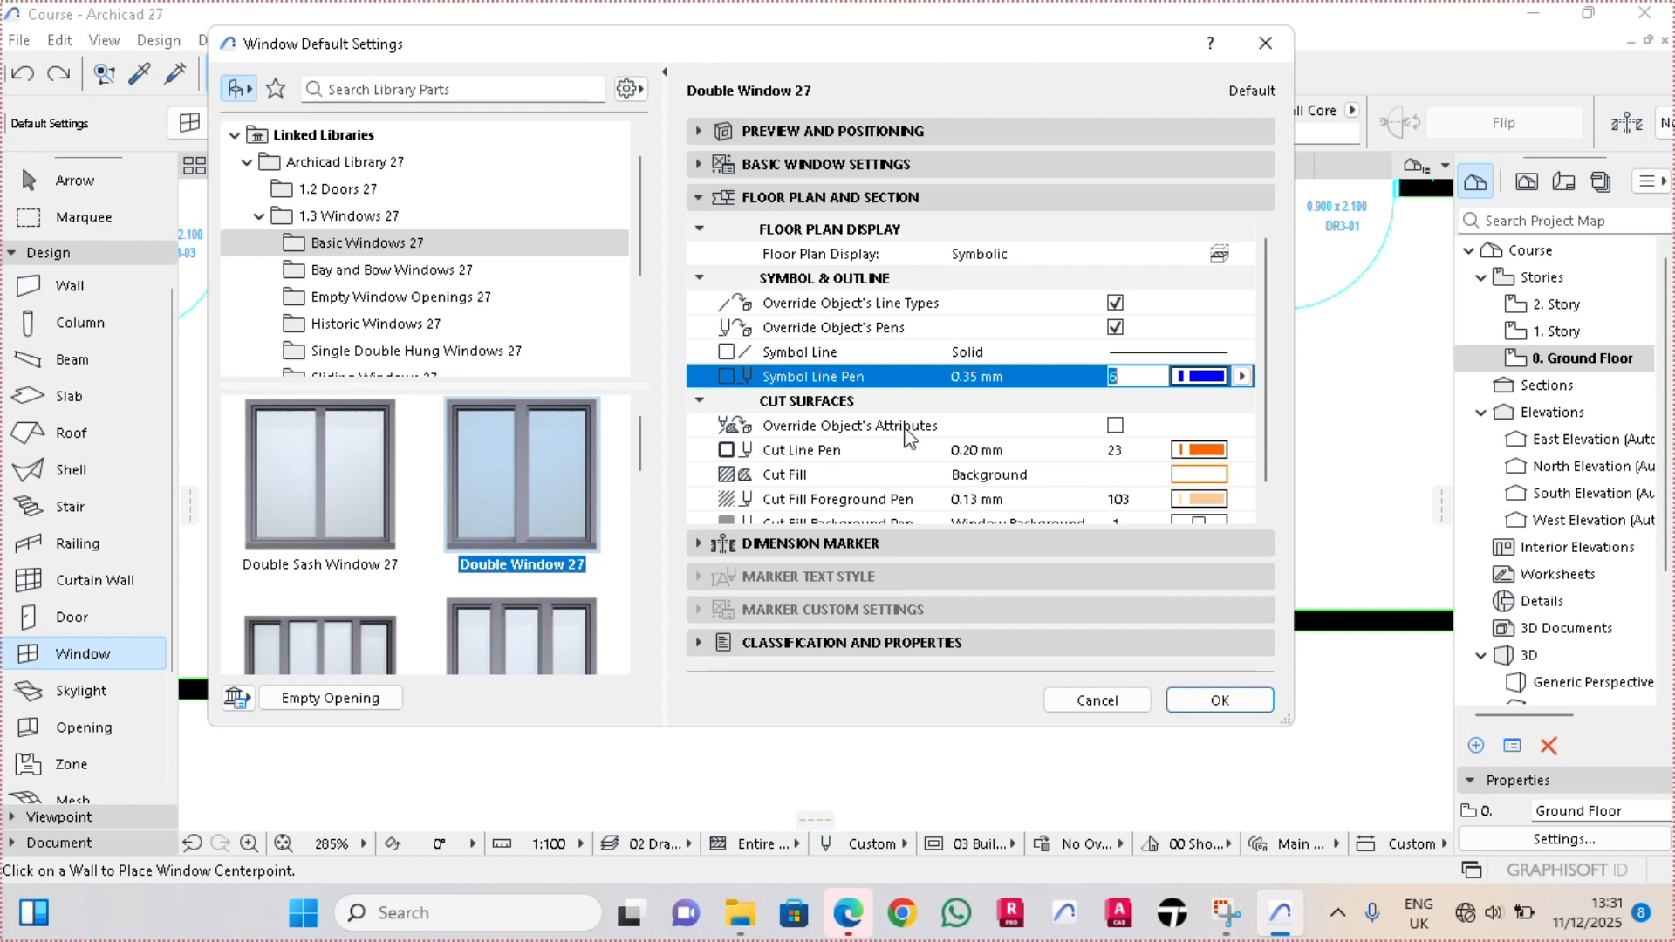
click(1115, 425)
scroll(978, 489, down, 1)
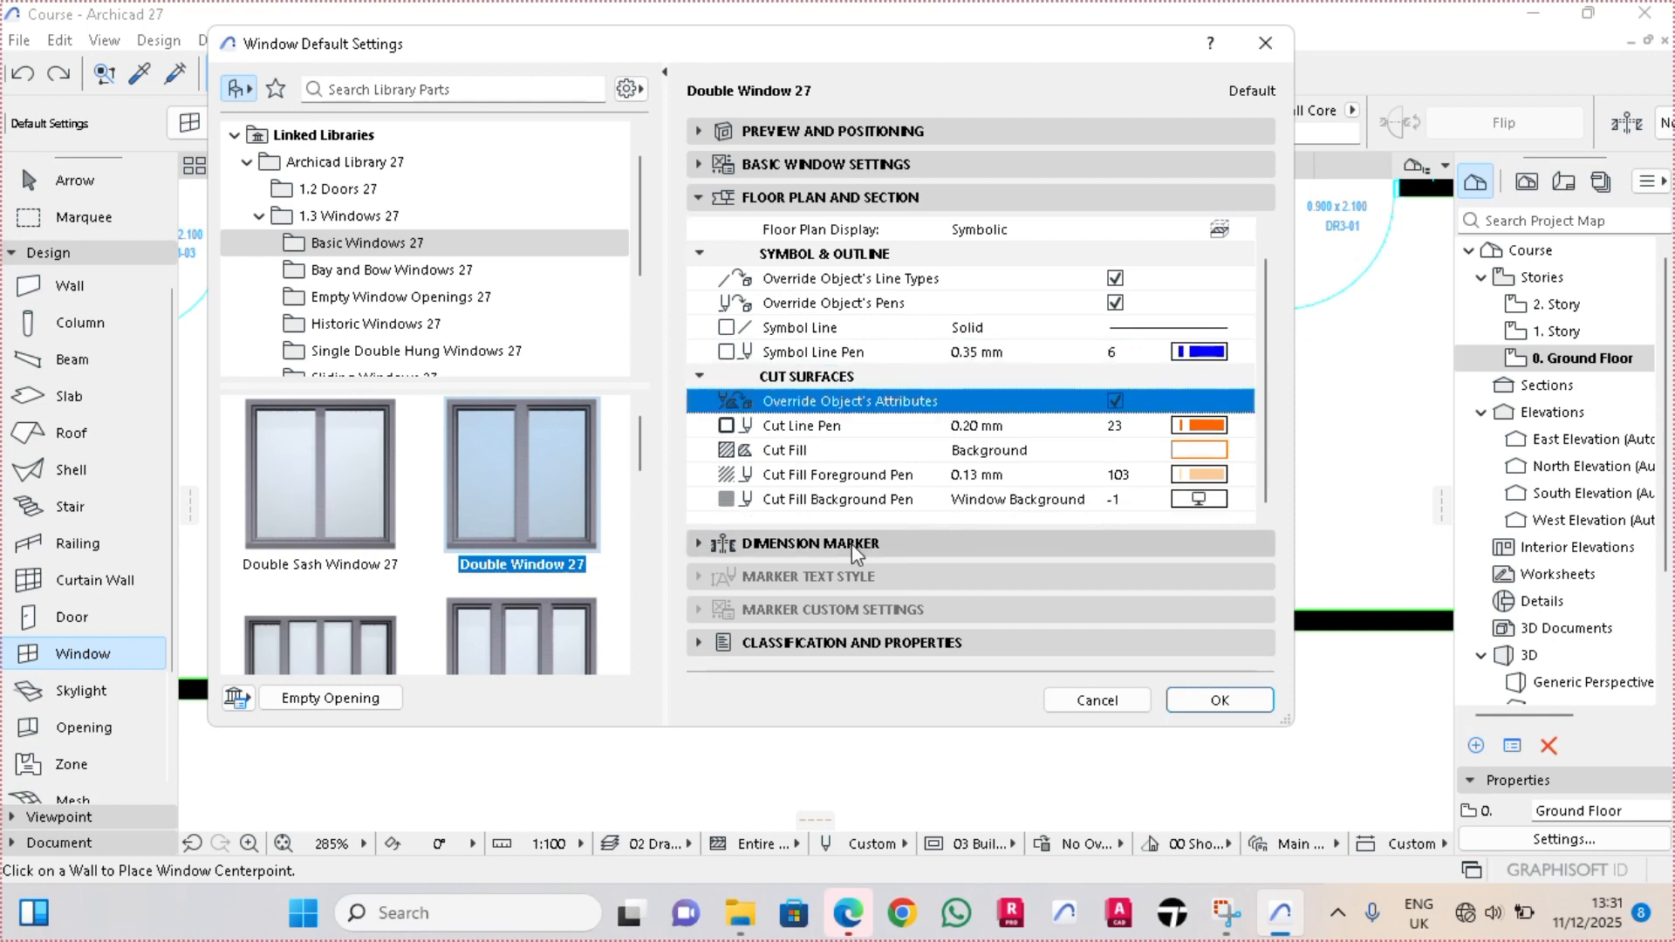
Assign the Basic Window-Door-Skylight Marker to the window and enable Uniform Marker Pen
click(857, 544)
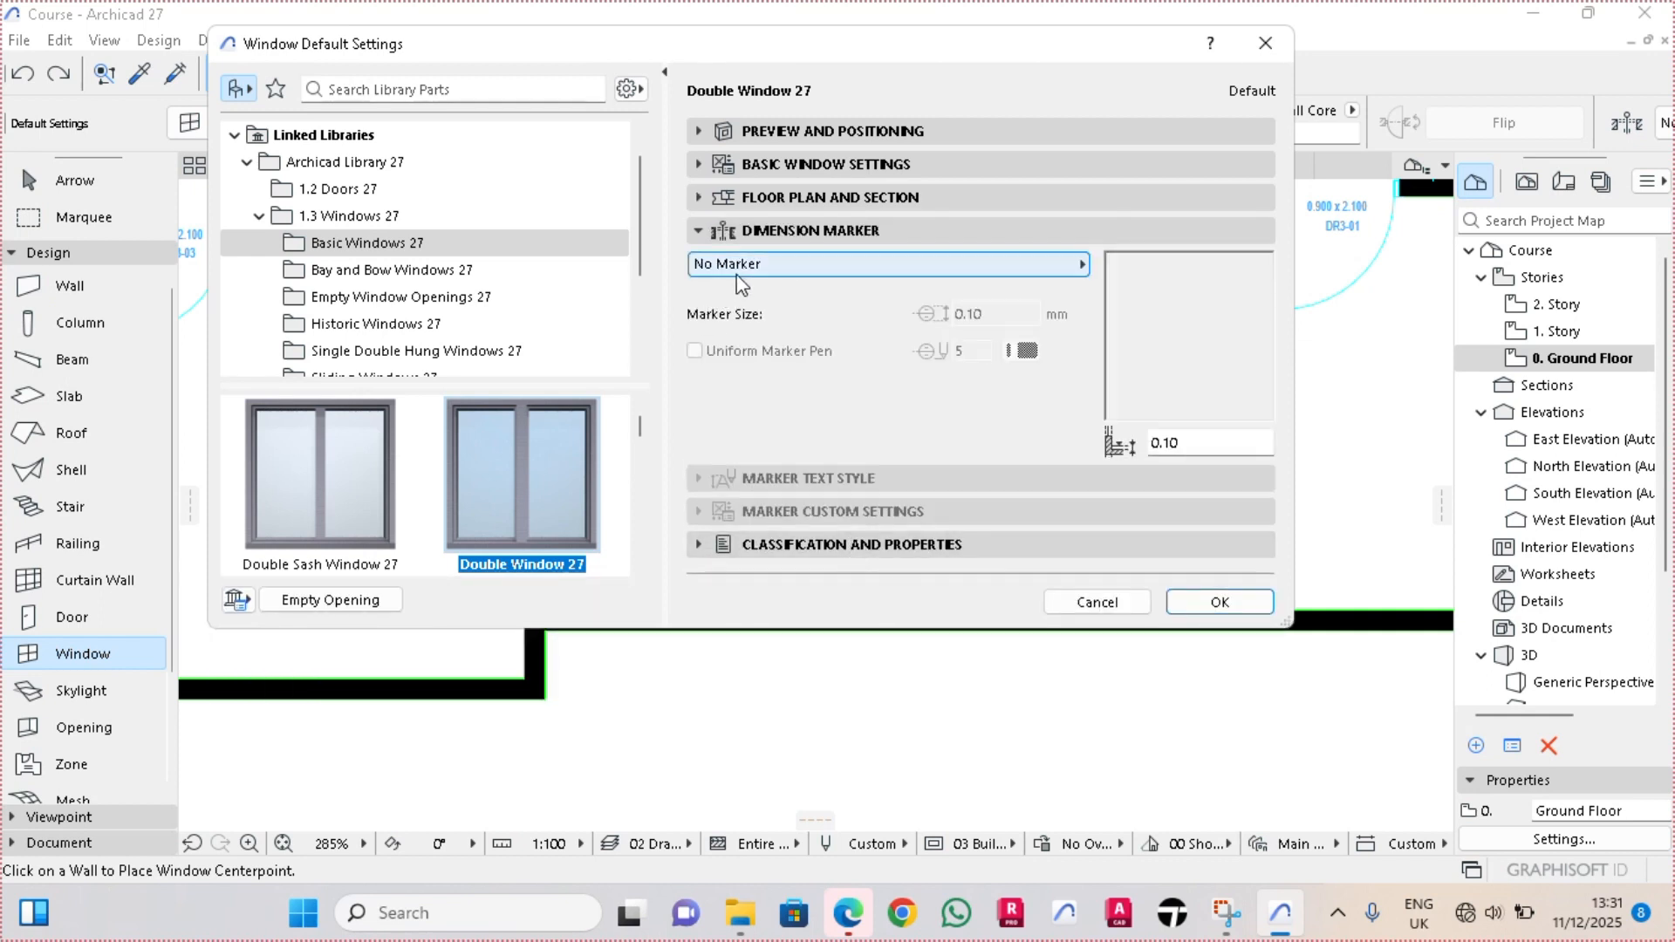
click(776, 272)
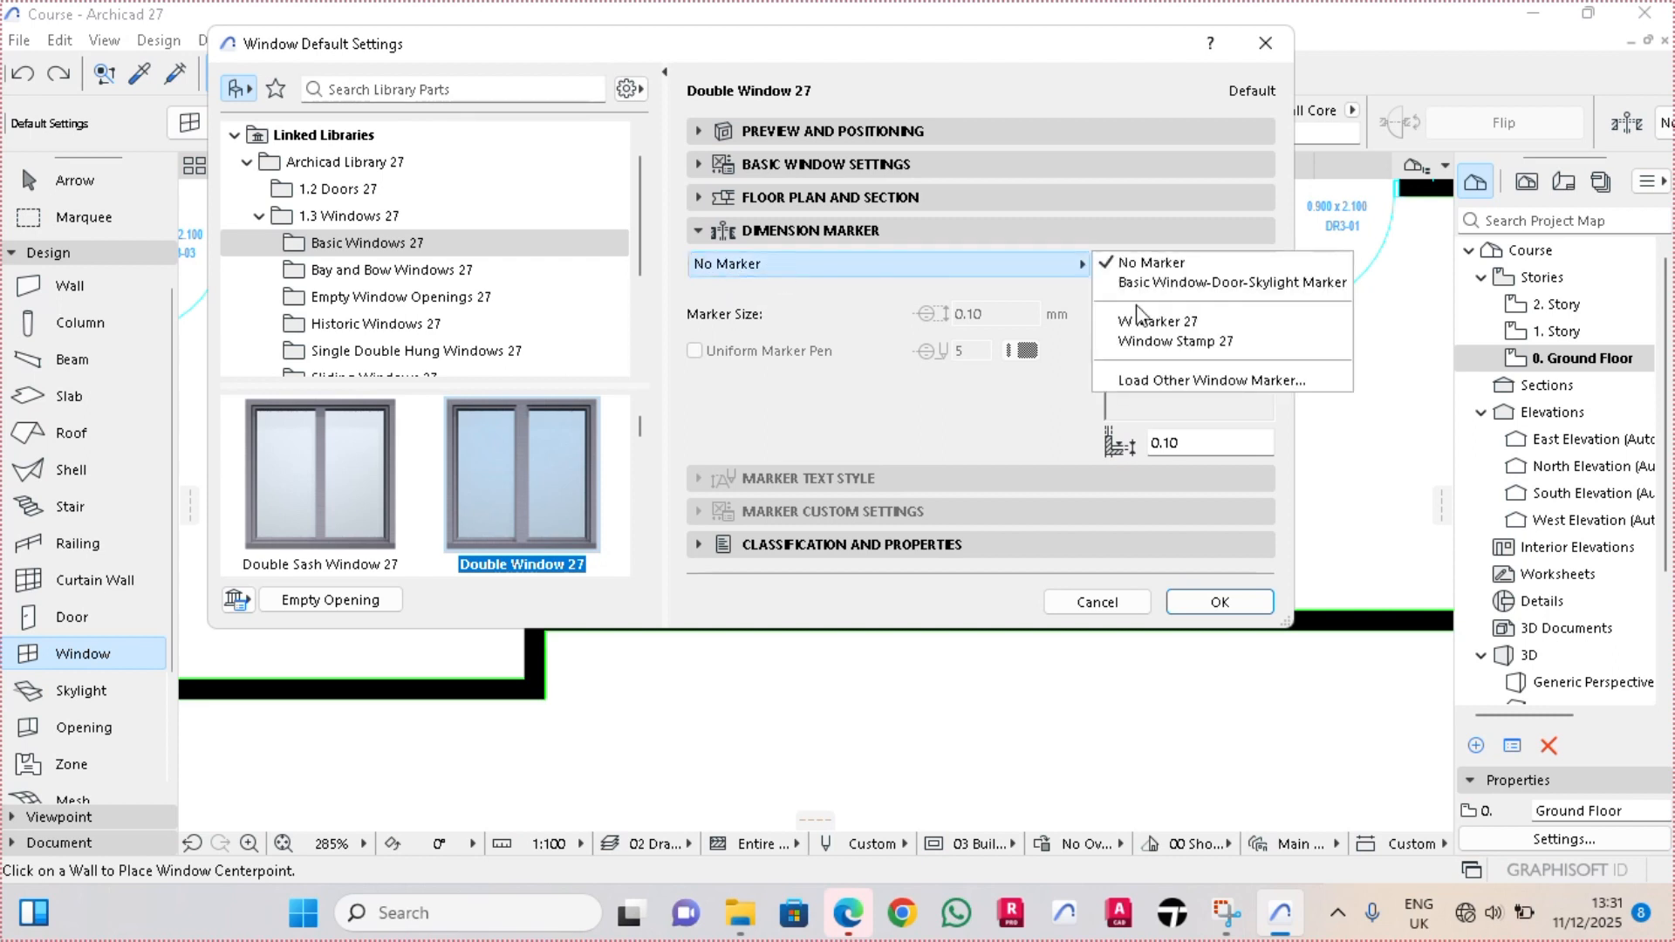
click(1197, 285)
click(694, 351)
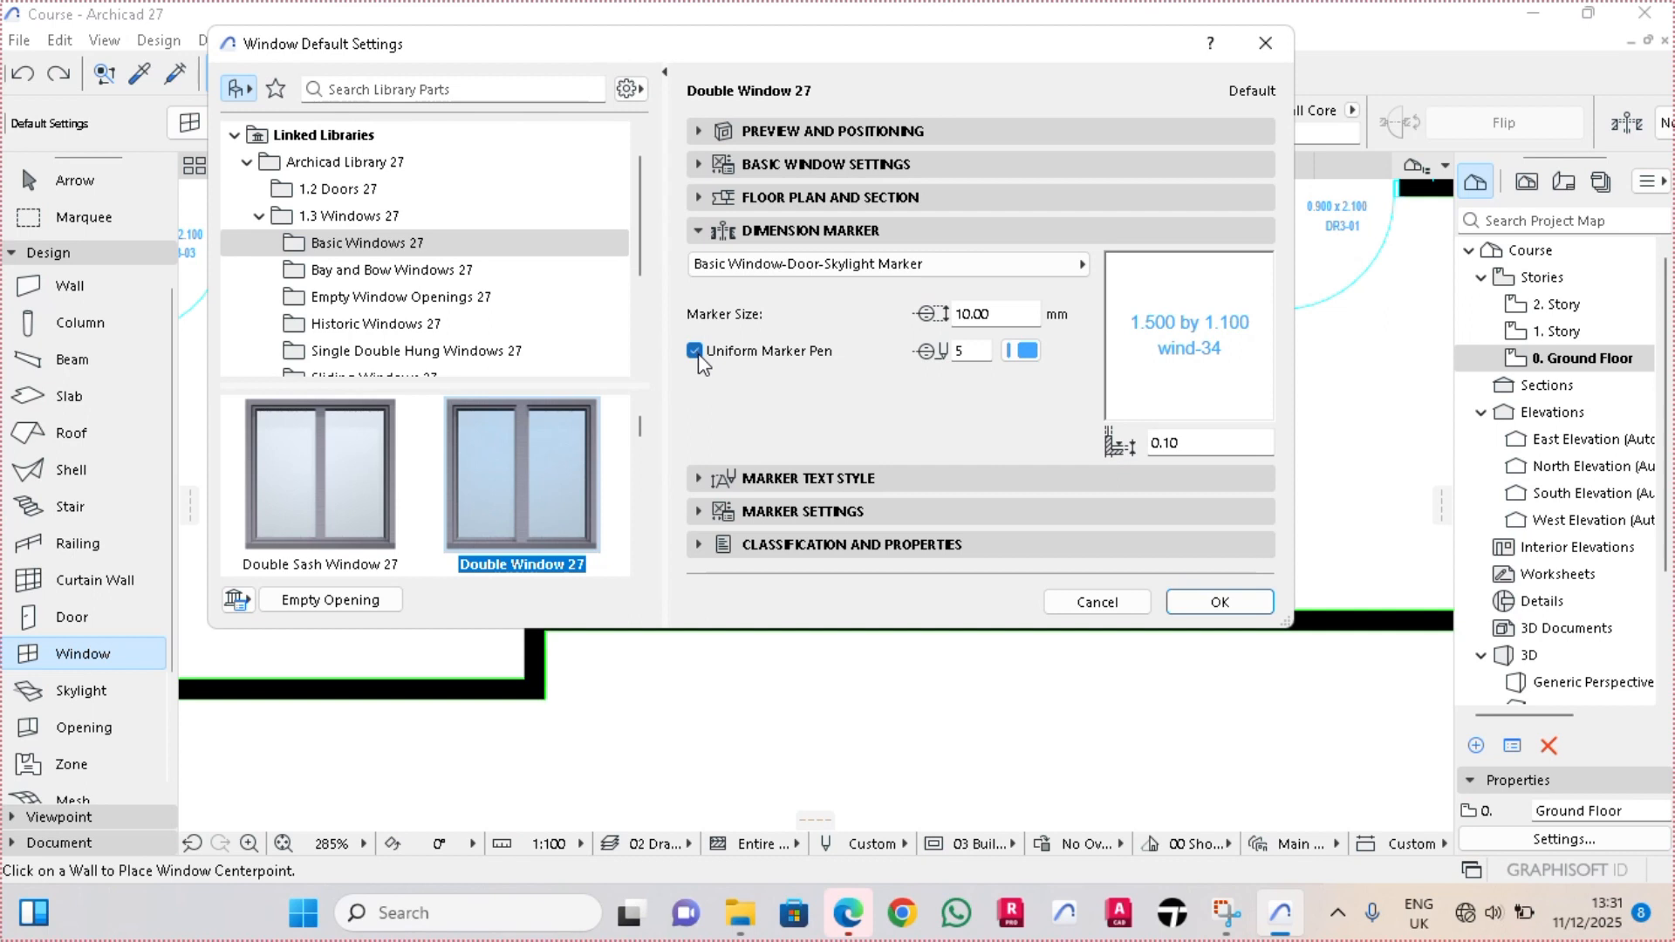
Set the marker text height to 0.7 mm and the width and height separator to x
click(742, 479)
drag(785, 610, 732, 610)
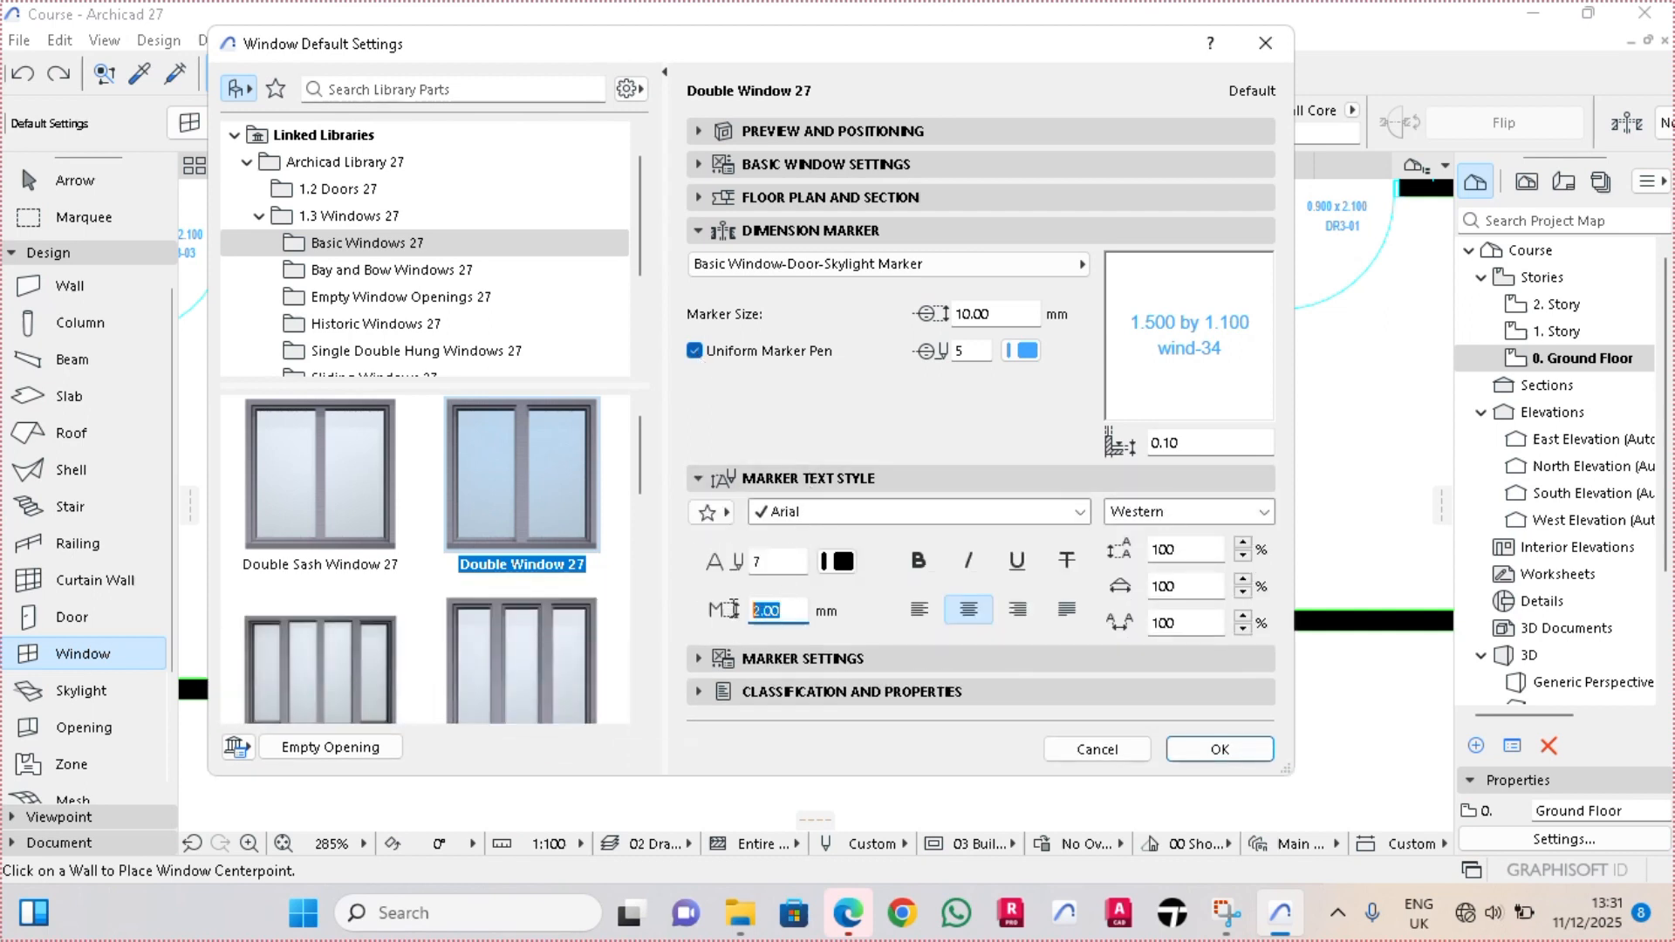
text(0.7)
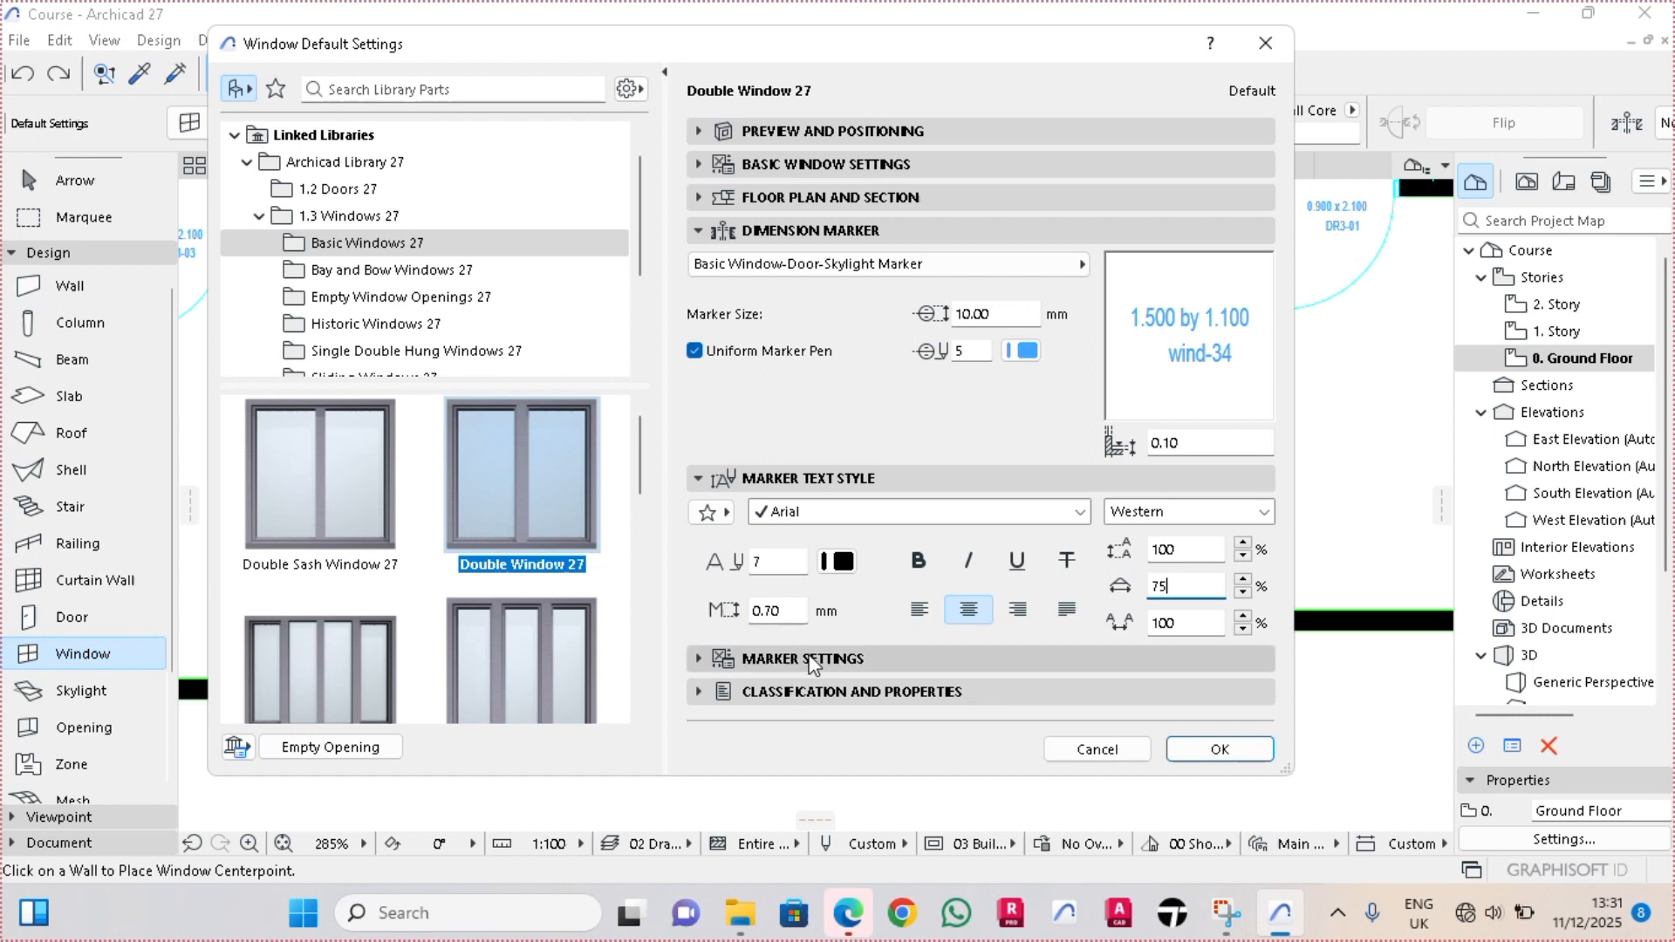
click(811, 659)
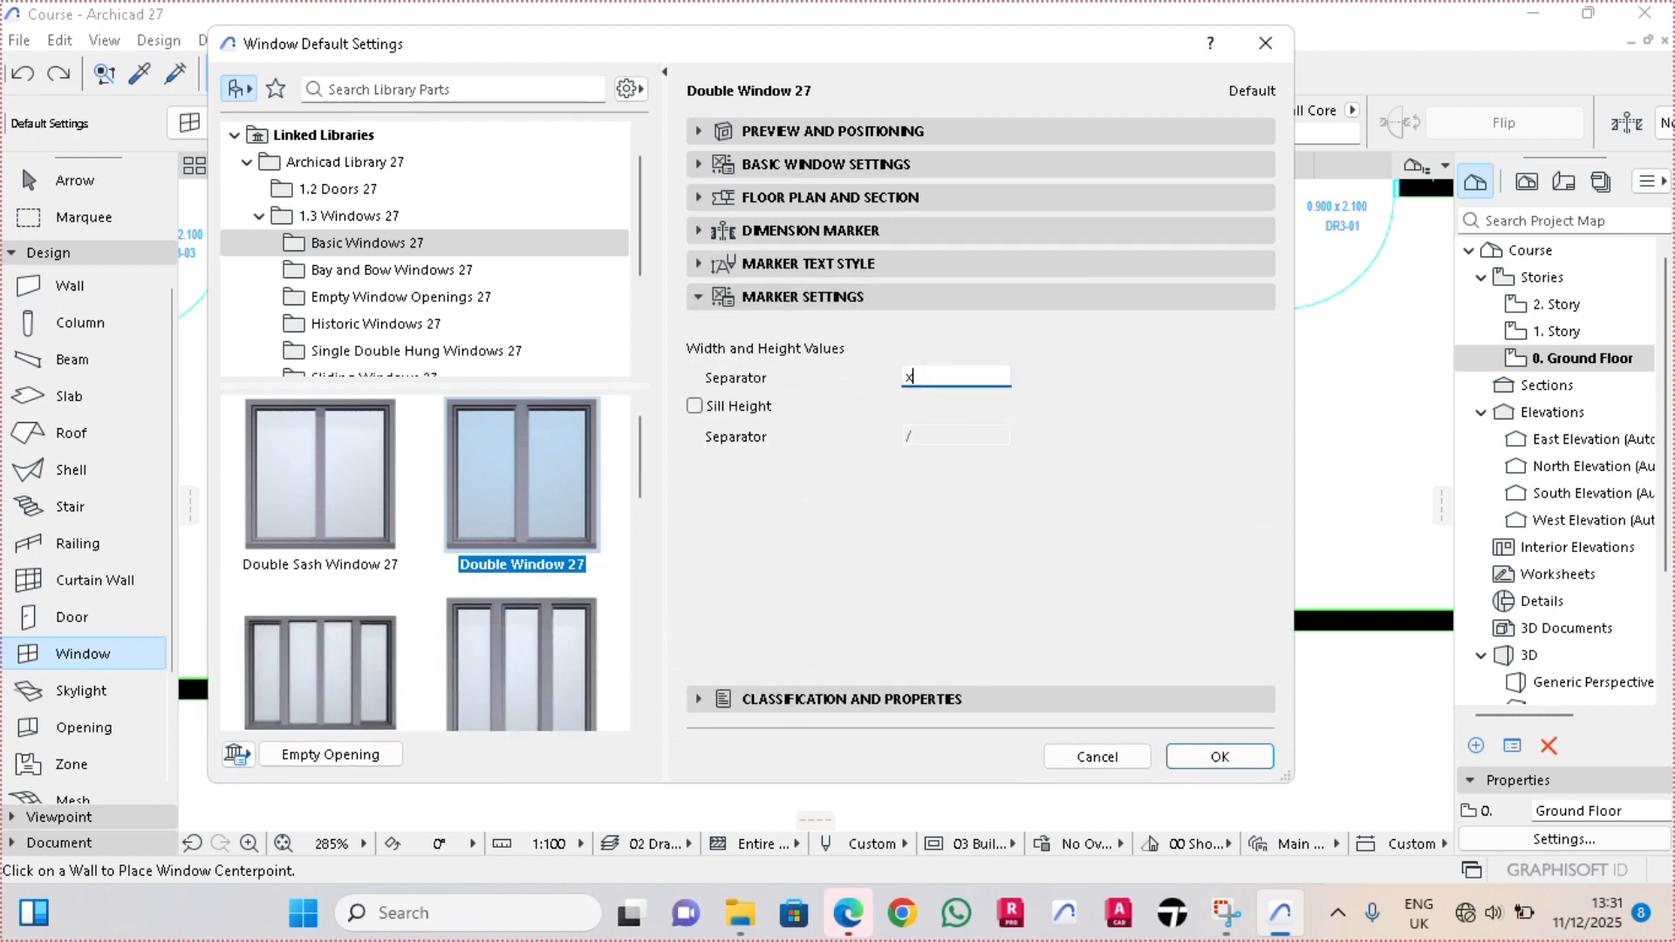
Set the default window's ID to WD1 - 01 in its classification and properties, and accept the window defaults
click(746, 699)
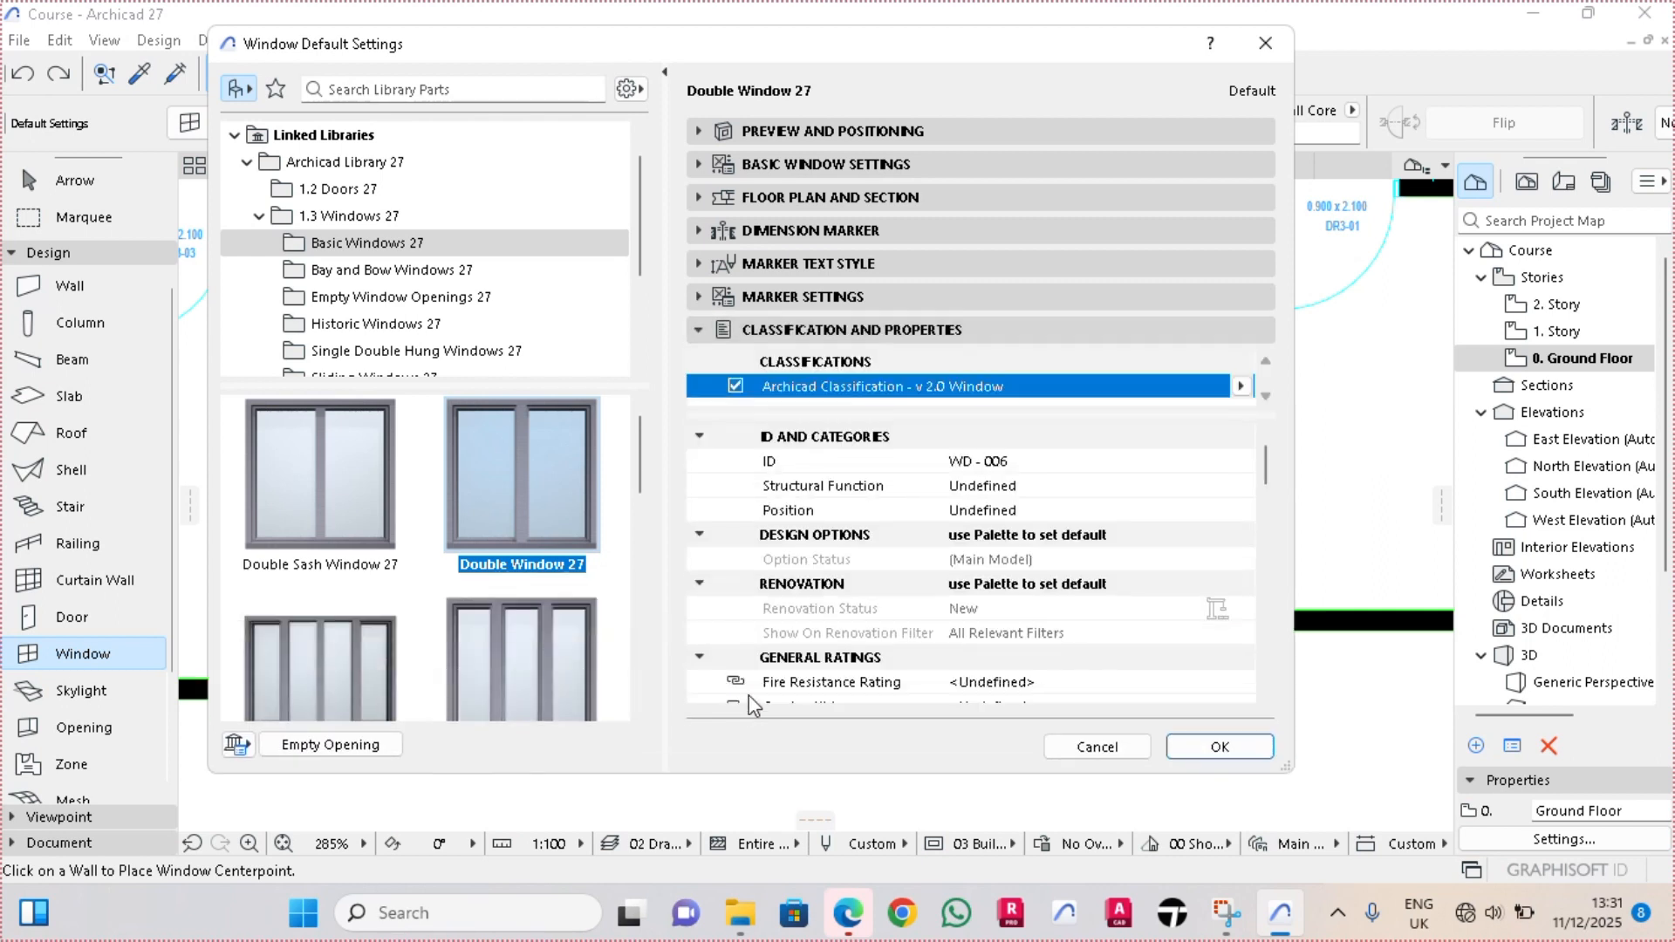
click(980, 463)
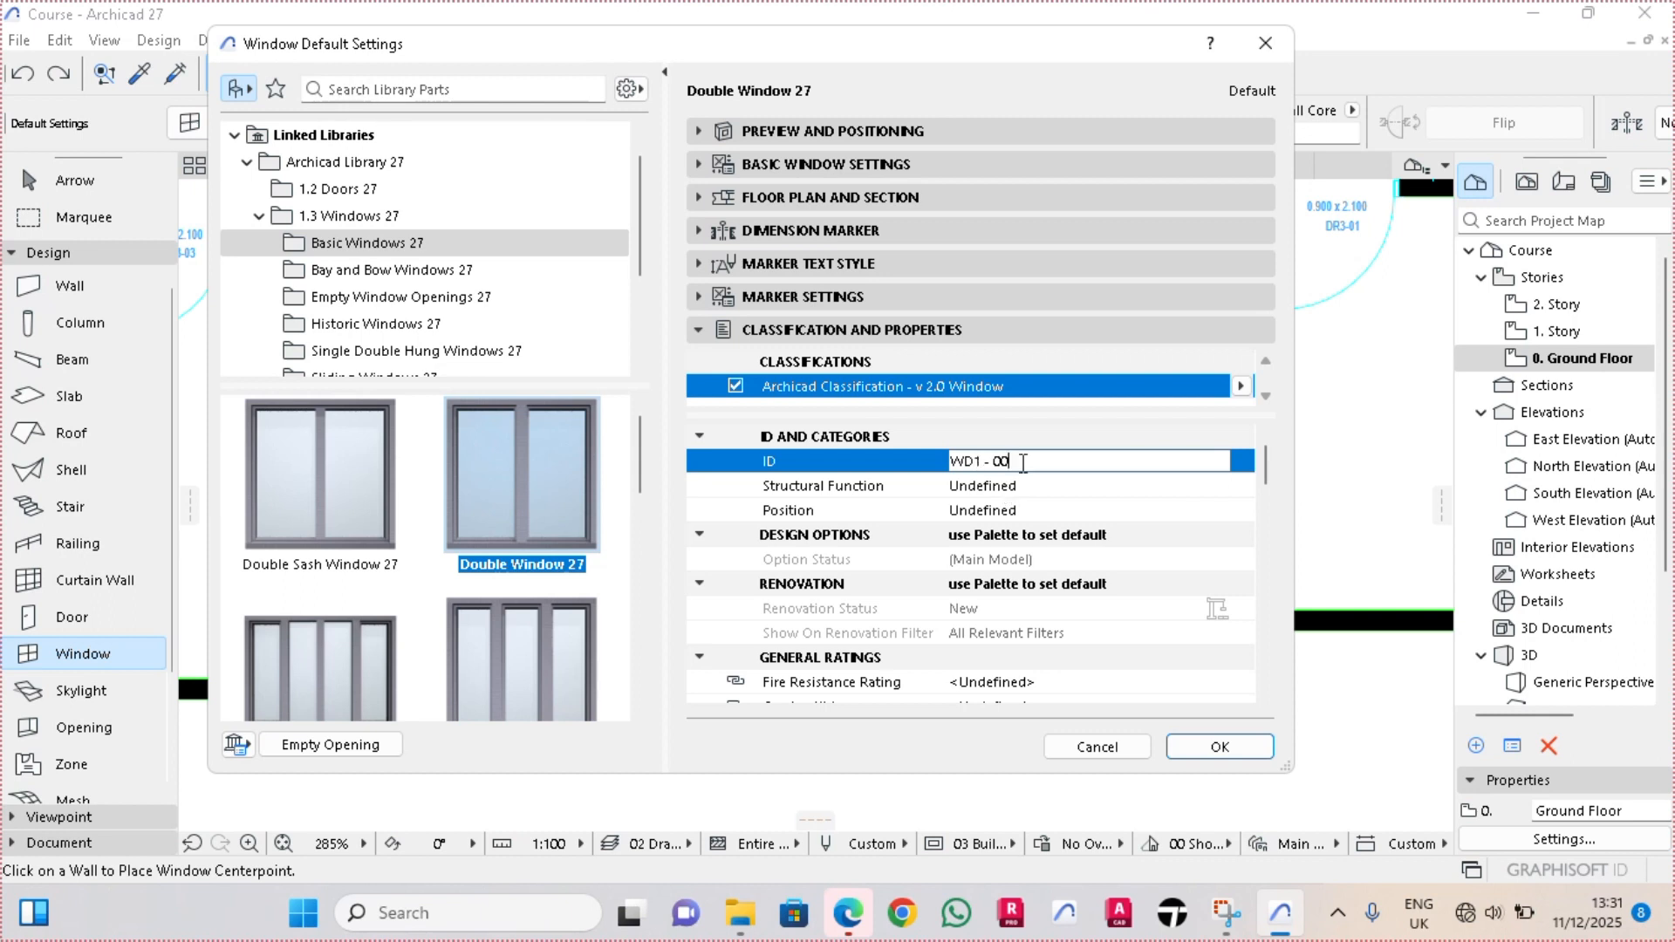
text(1)
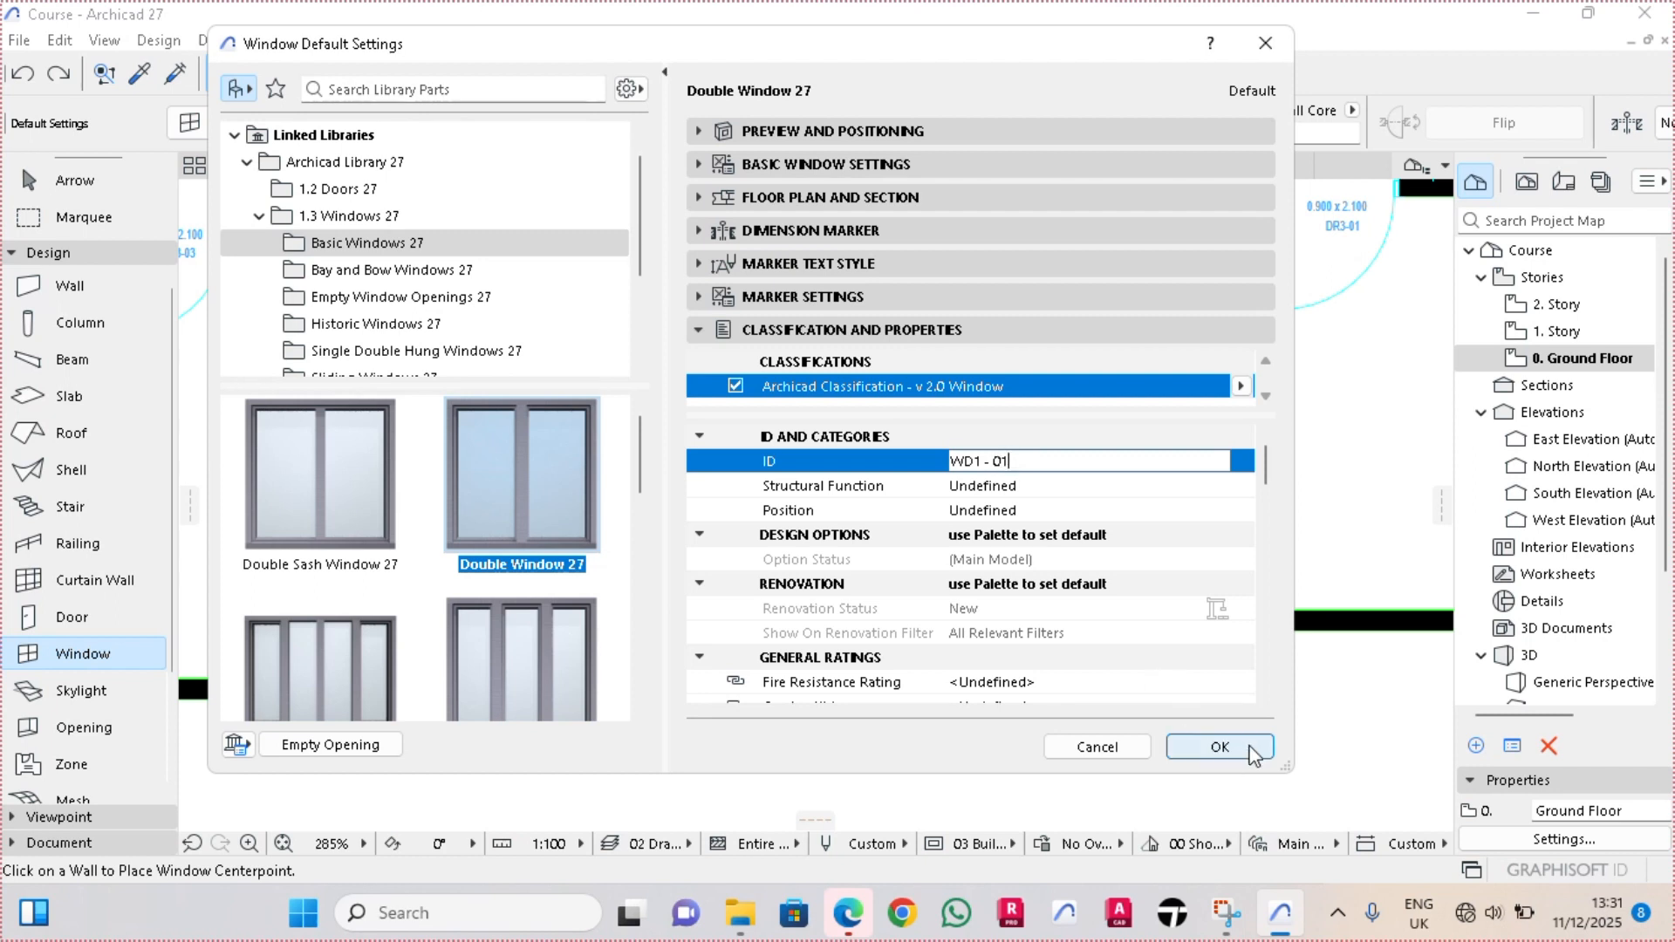
click(1254, 754)
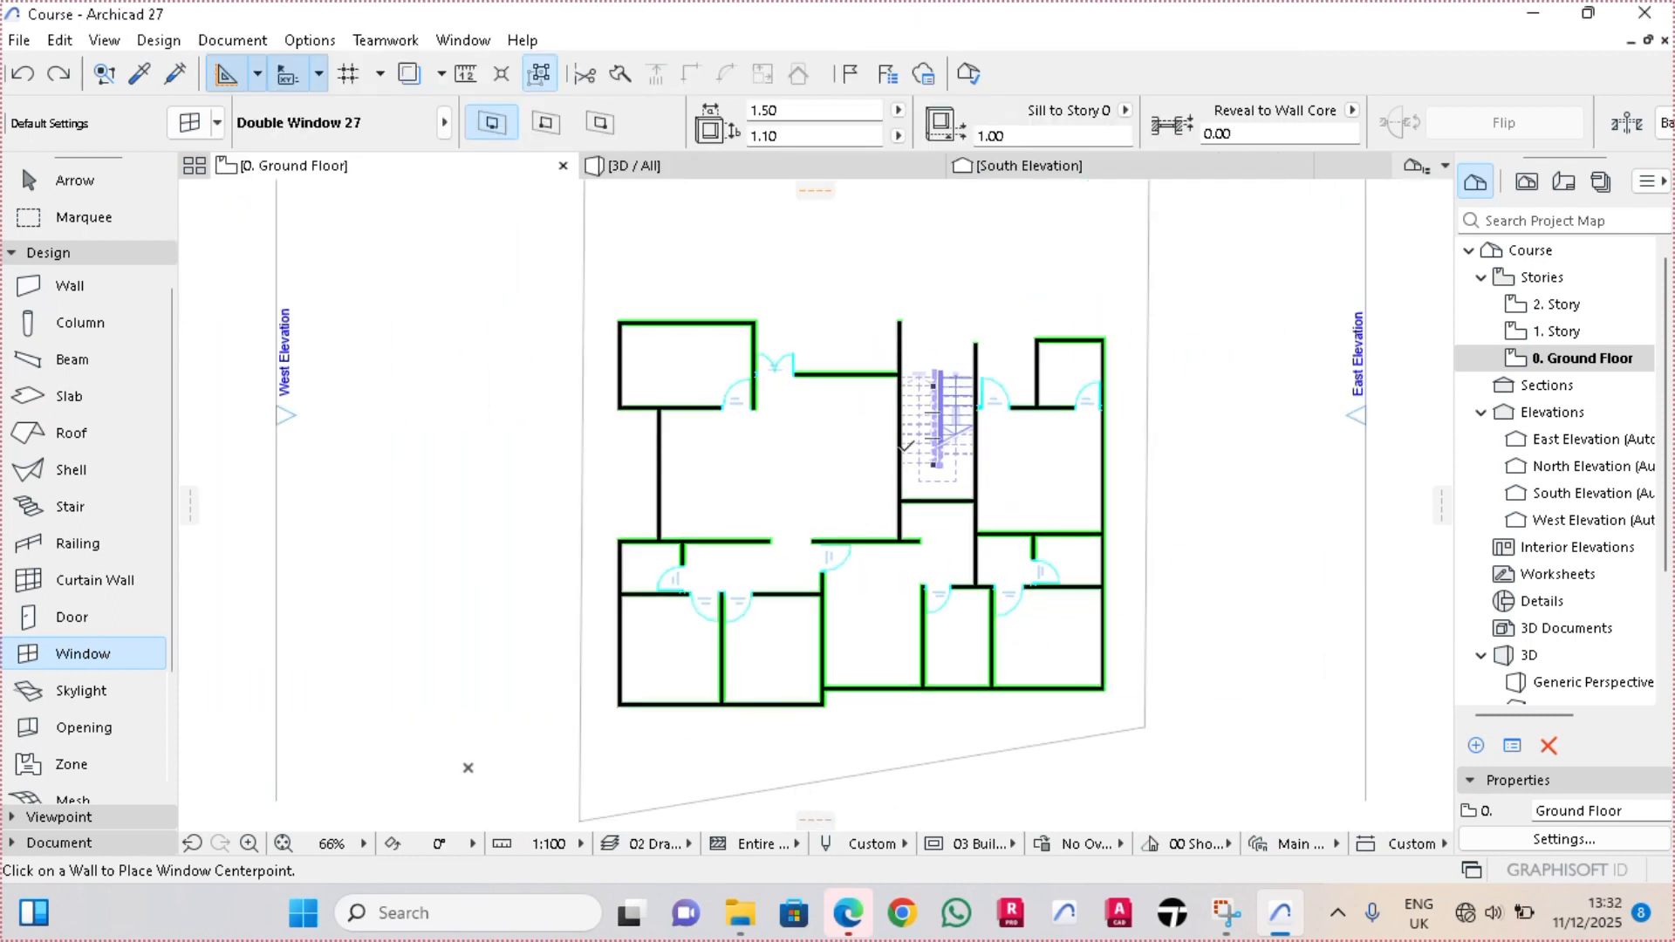
Place a 1.50 x 1.10 double window on the west exterior wall of the southwest room, opening side set toward the exterior
scroll(628, 702, up, 5)
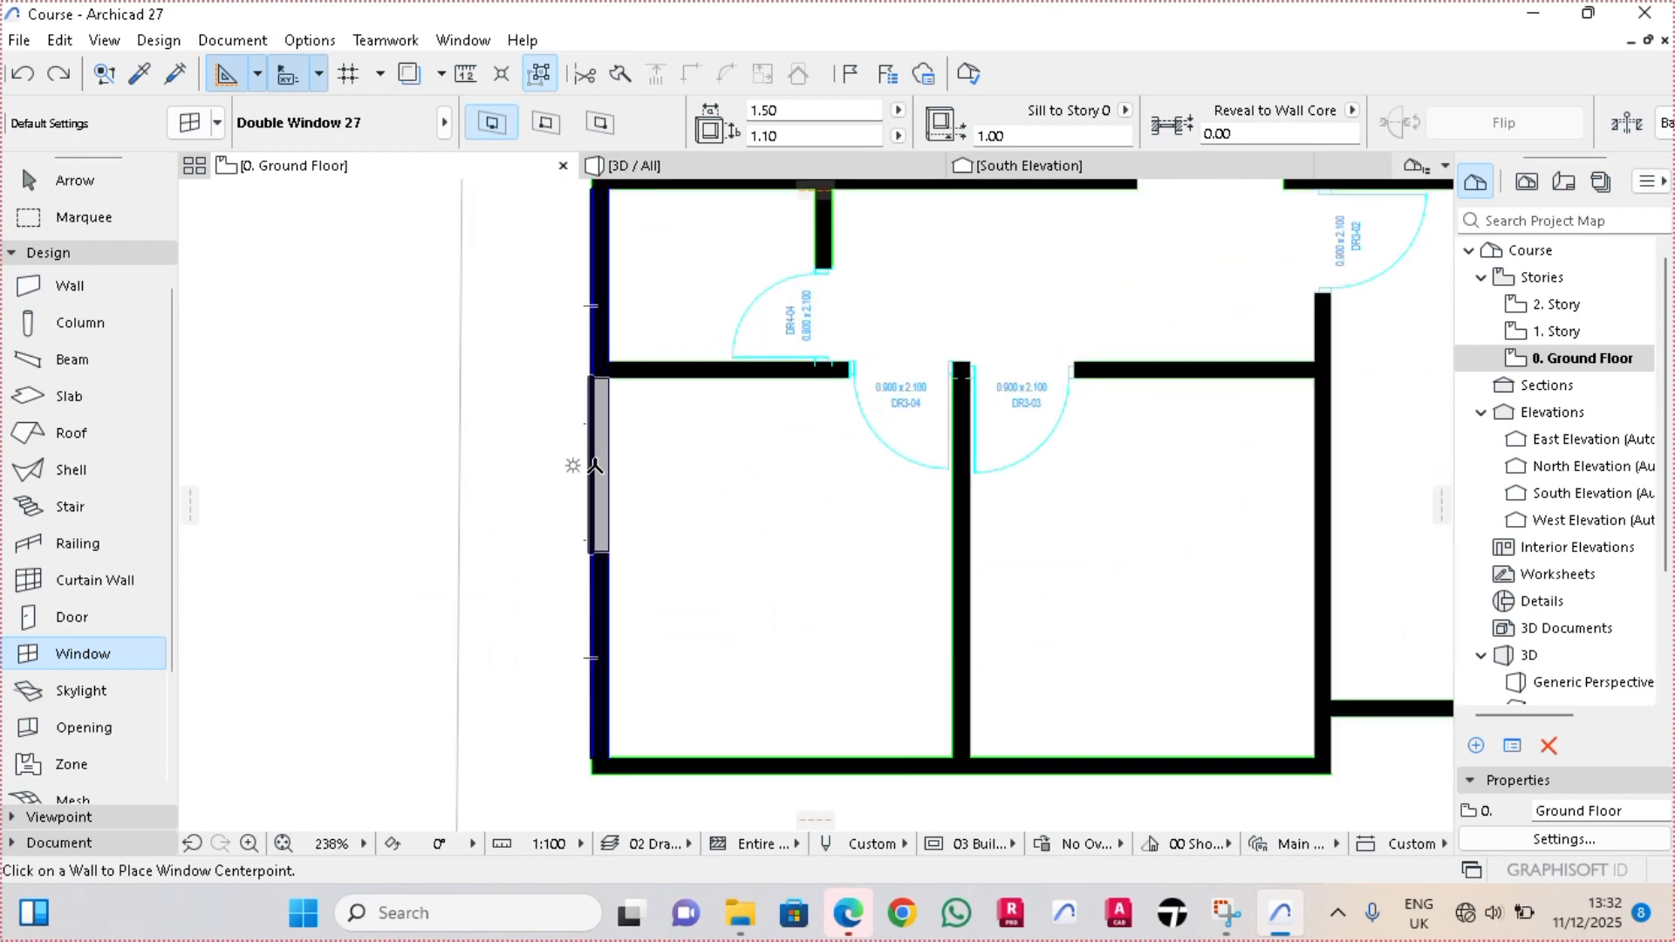
click(596, 466)
click(551, 483)
key(Escape)
Move the southwest room's west window 0.8 m down along its wall, away from the room's upper corner
scroll(604, 362, up, 4)
scroll(602, 402, up, 5)
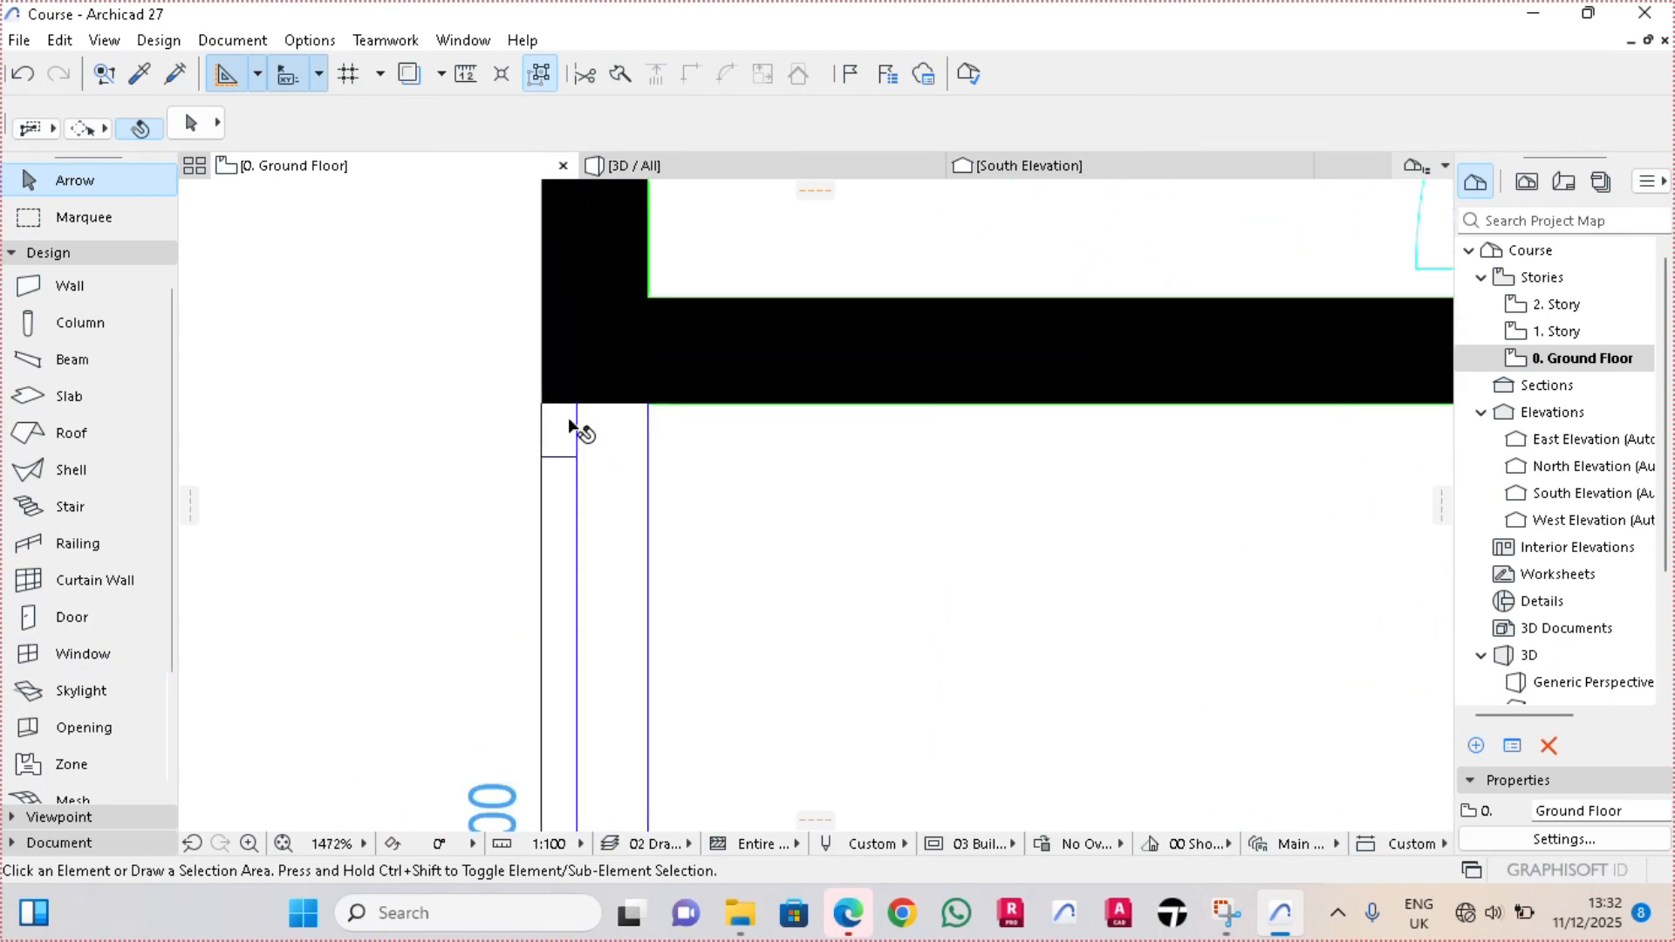
click(579, 457)
scroll(588, 403, up, 2)
click(674, 399)
click(995, 667)
scroll(699, 448, down, 4)
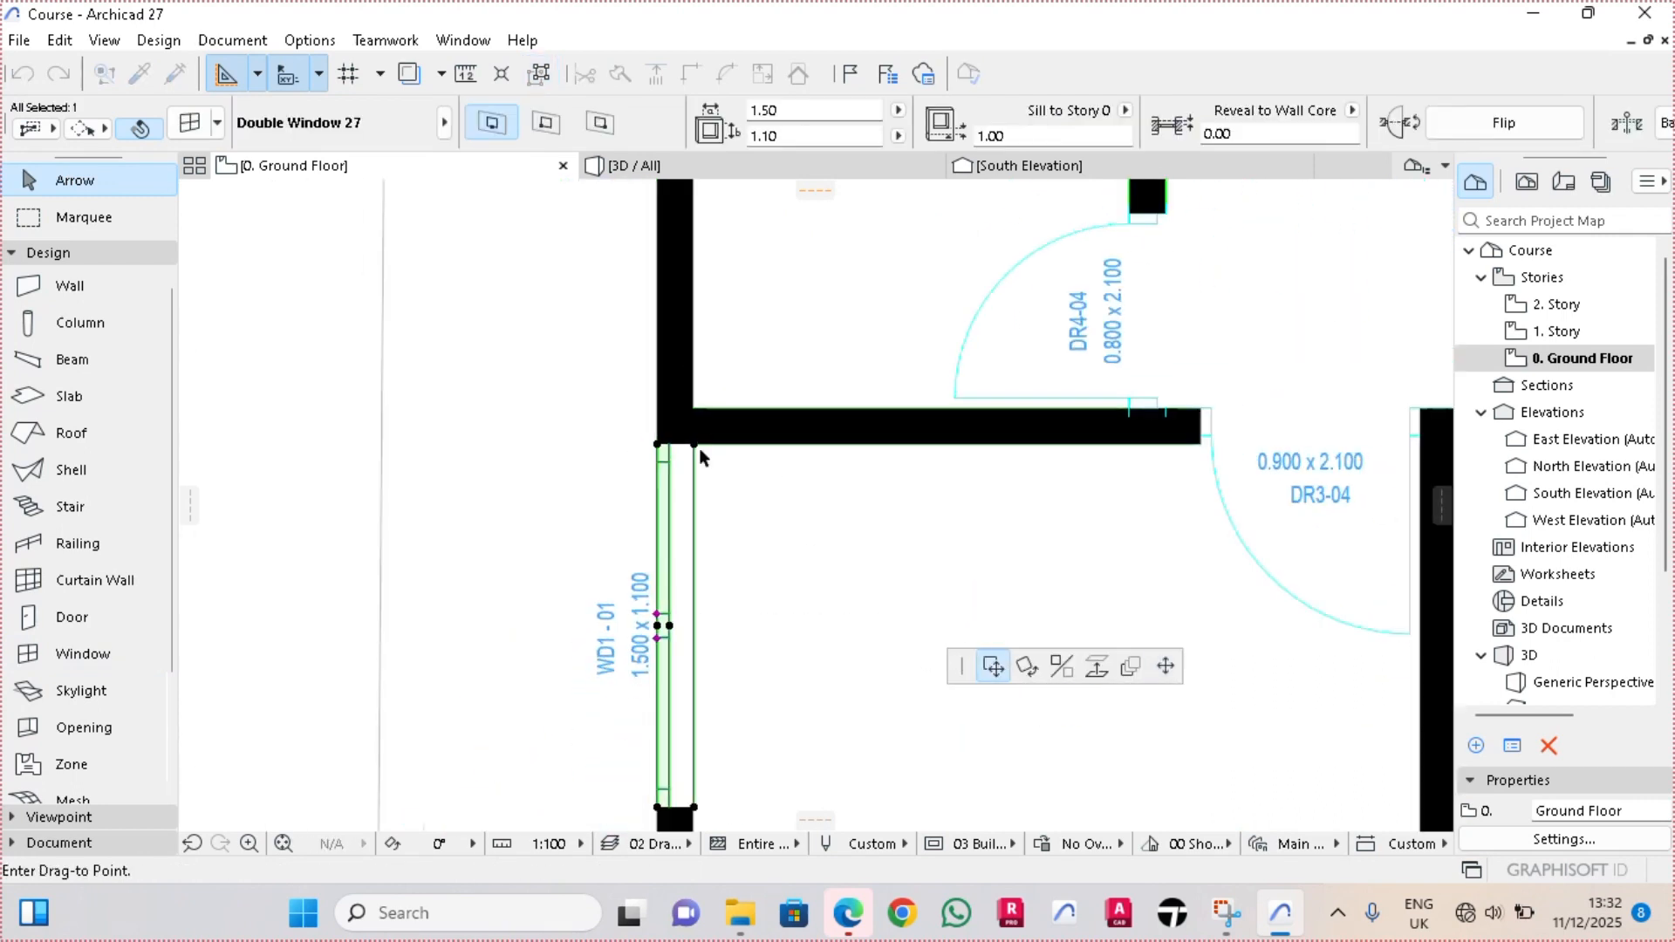
text(0.7)
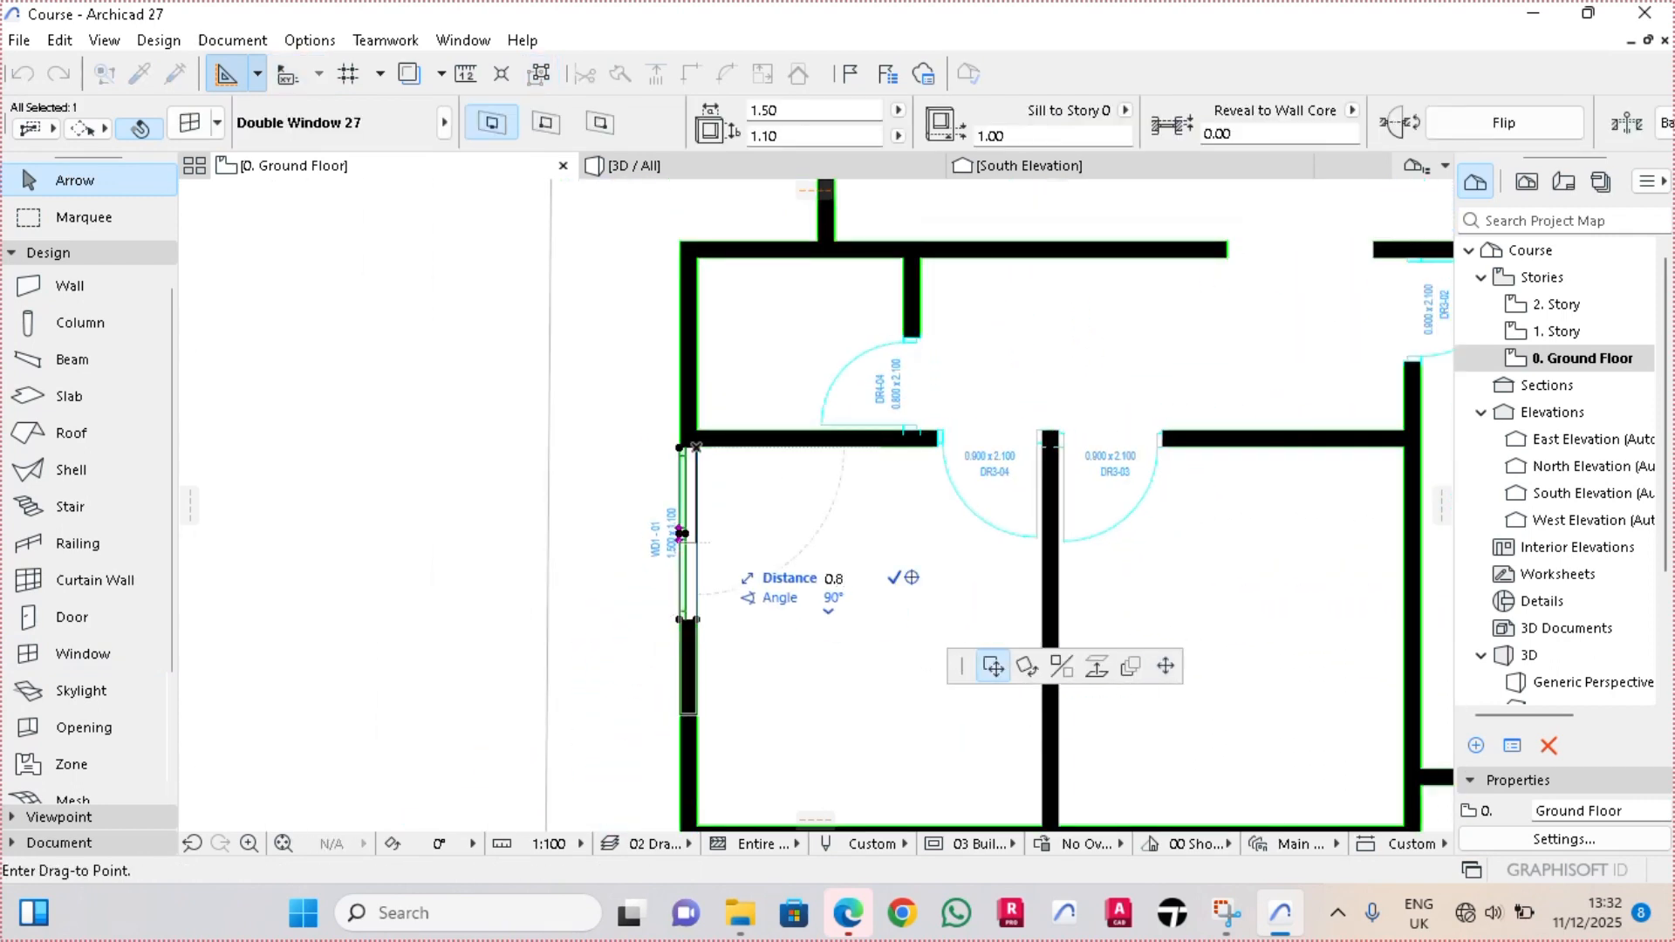
key(Return)
key(Escape)
scroll(188, 455, down, 3)
Place another double window on the south wall of the room just east of the southwest room
click(83, 654)
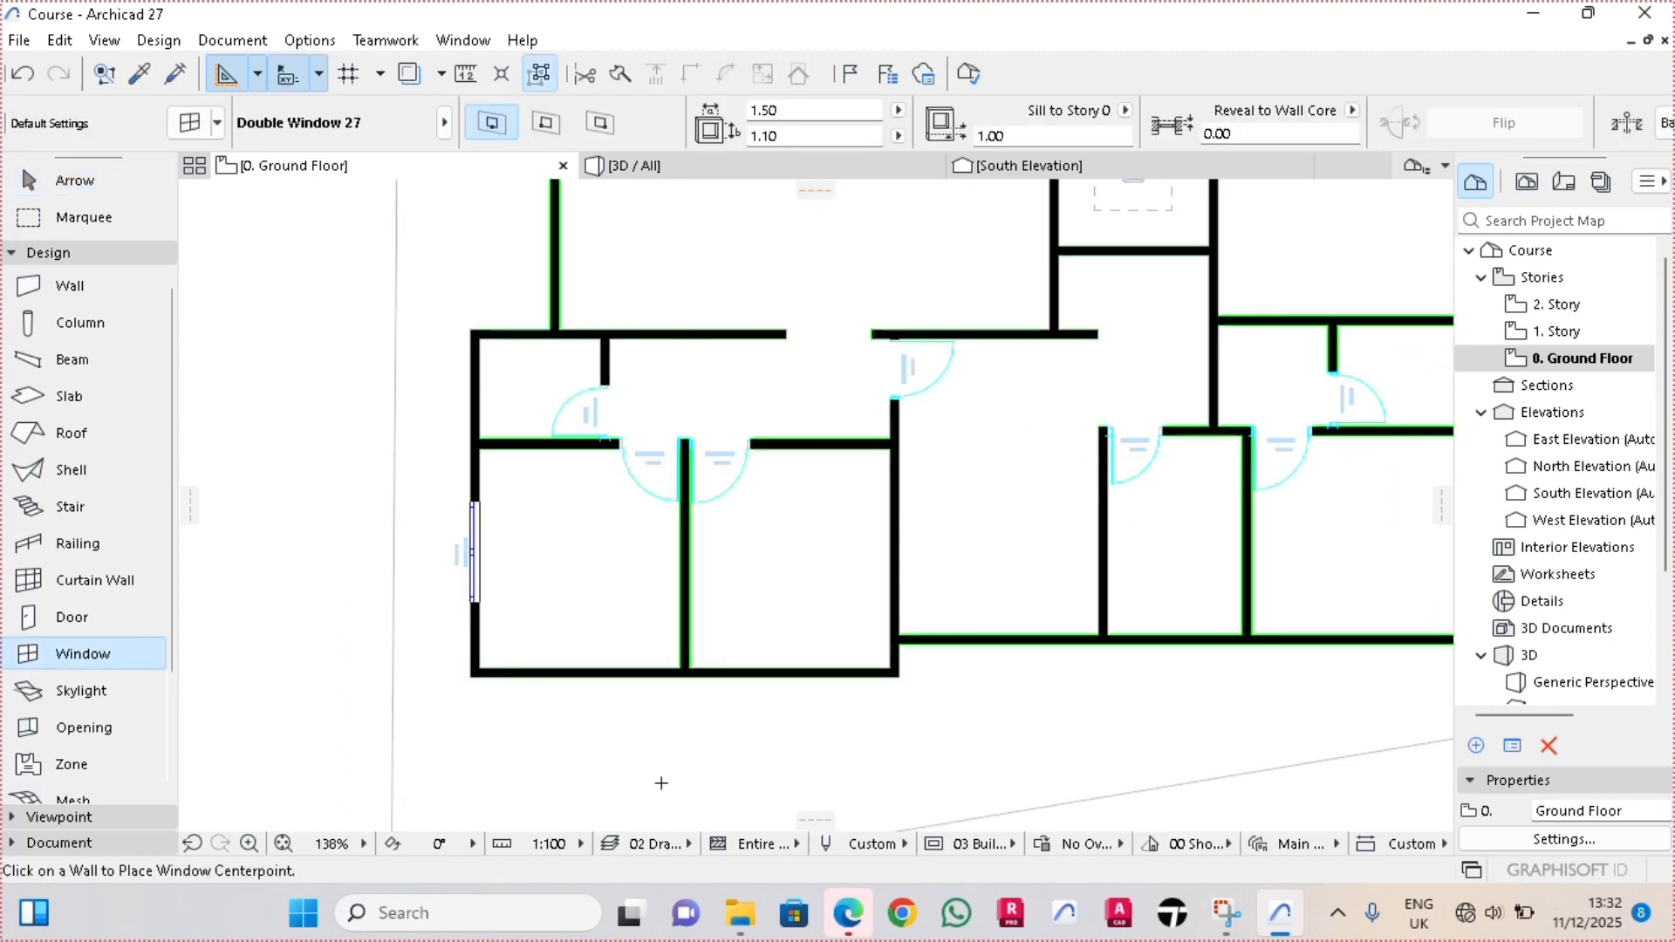
scroll(820, 708, up, 3)
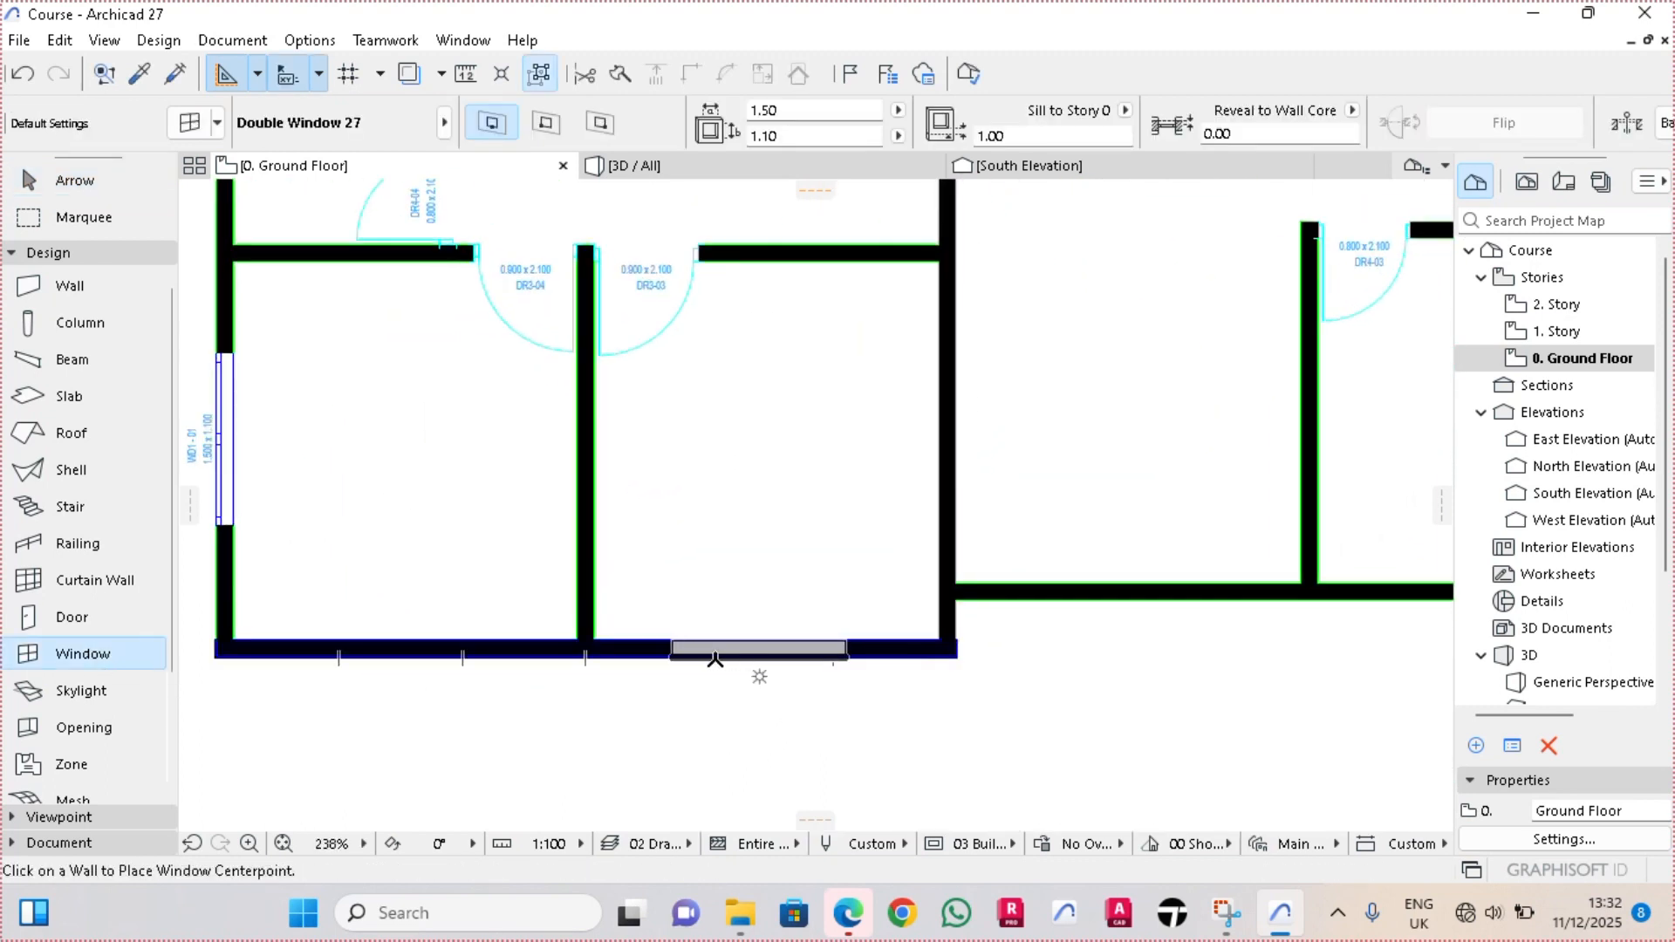
scroll(686, 663, up, 2)
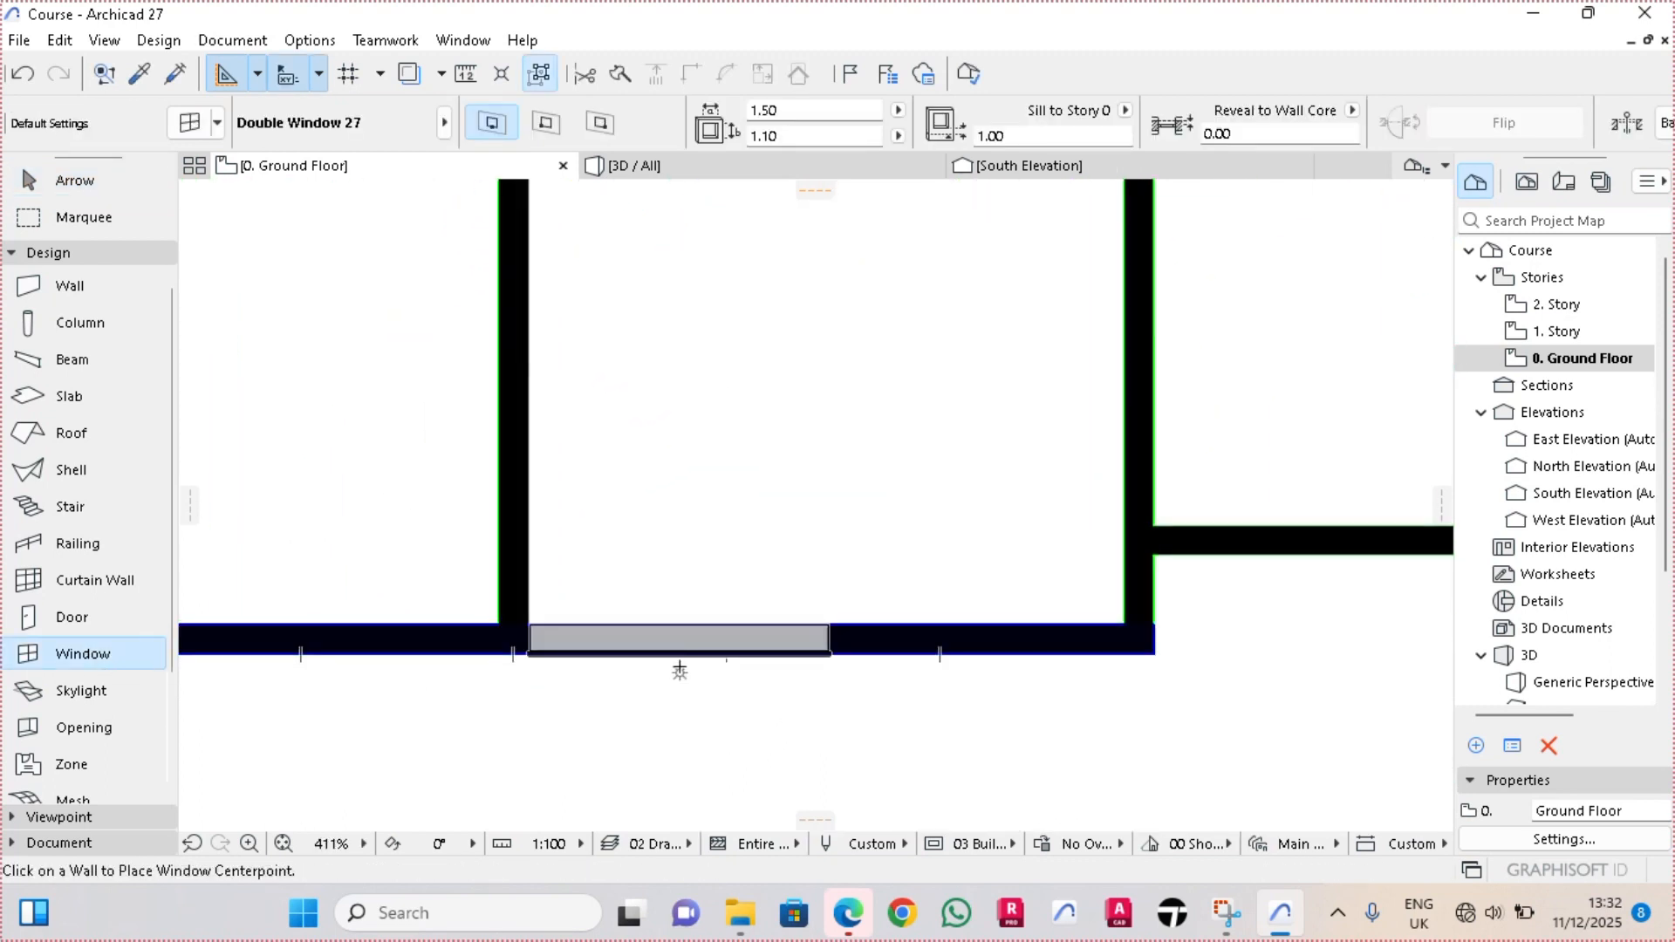
click(680, 664)
click(656, 770)
key(Escape)
Drag the new south window by its corner so its edge sits flush with the inner face of the partition wall
scroll(536, 668, up, 8)
click(576, 577)
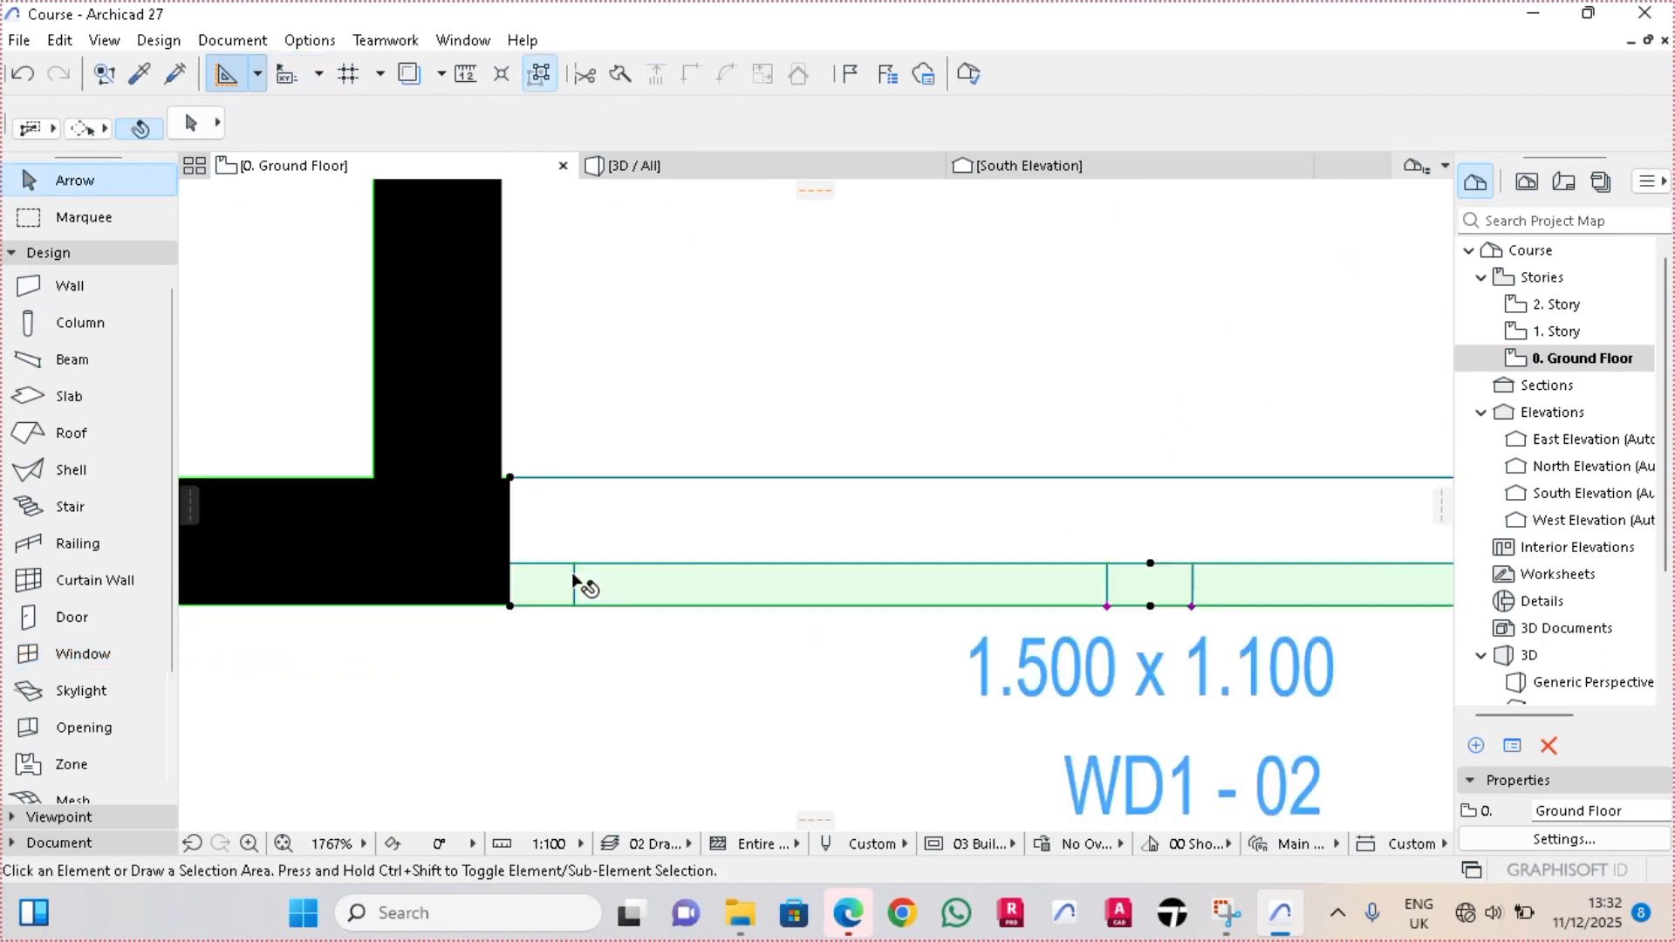
click(510, 480)
scroll(506, 481, up, 2)
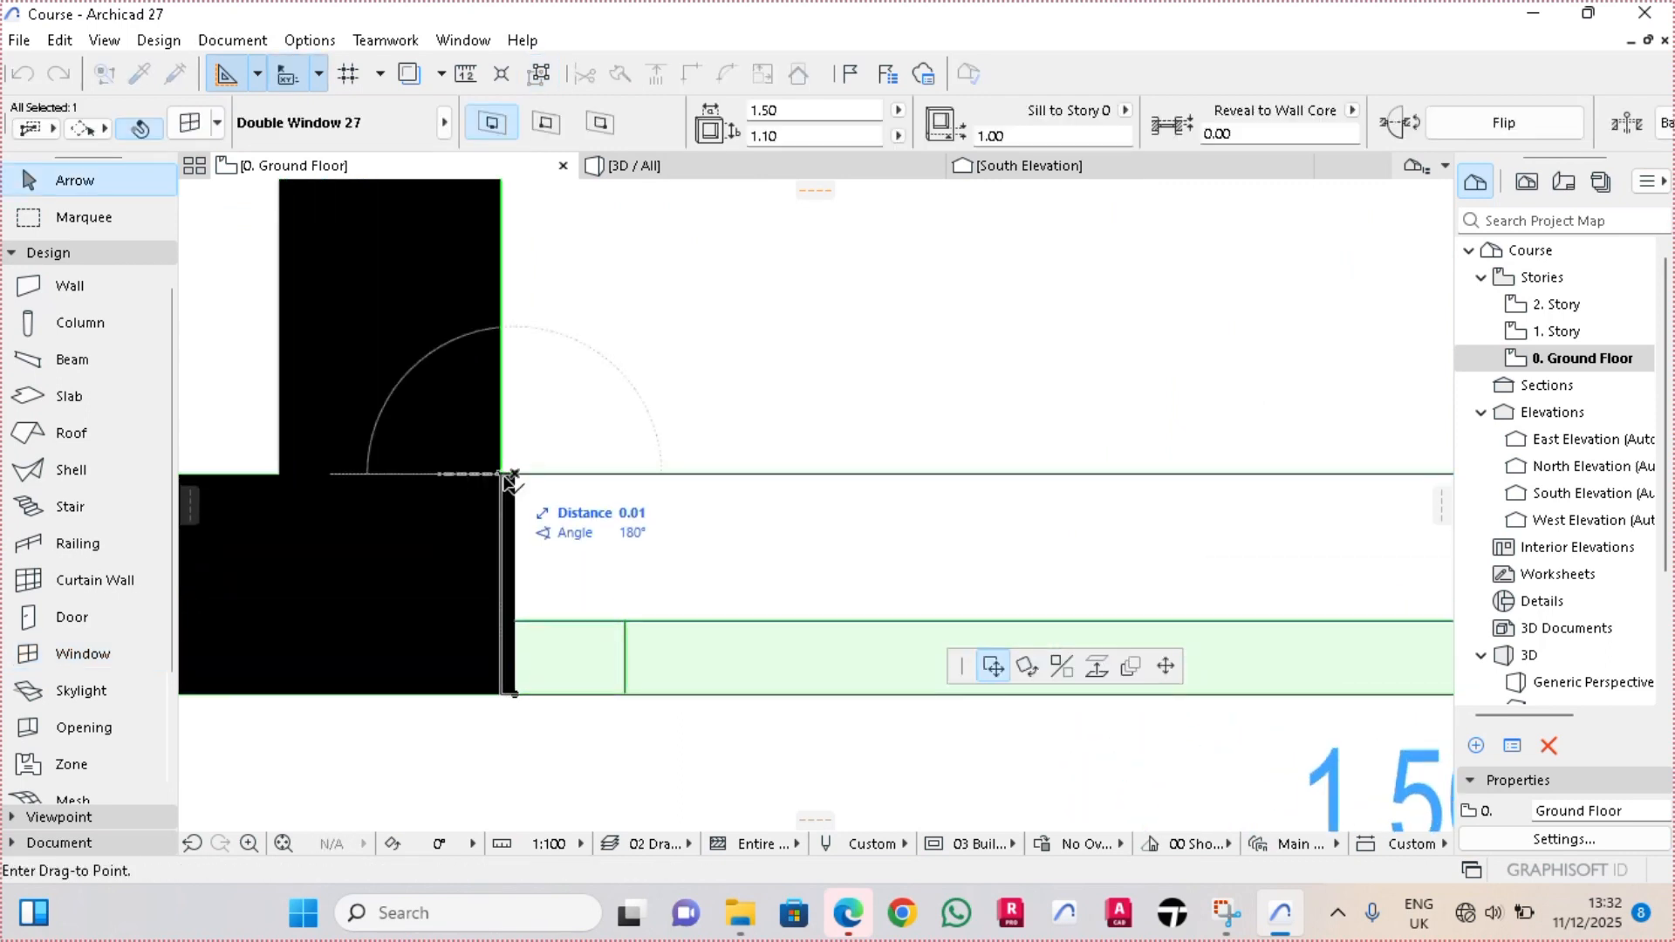
key(Escape)
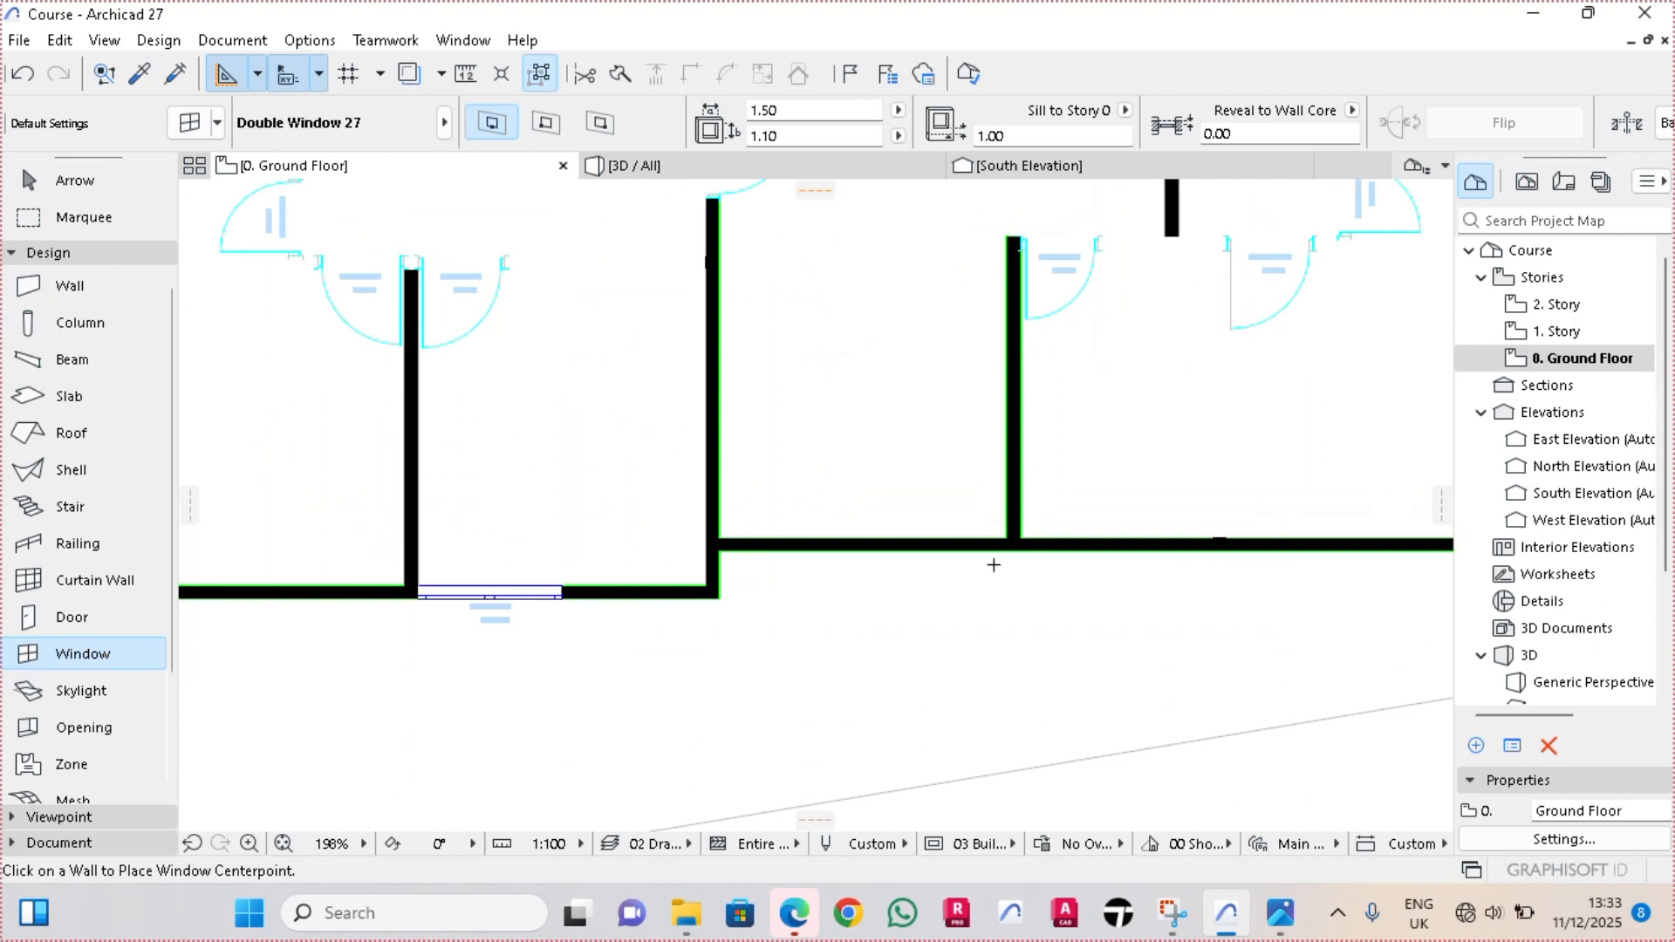
Place a double window on the south wall of the central room, beside its east partition
scroll(1088, 539, up, 4)
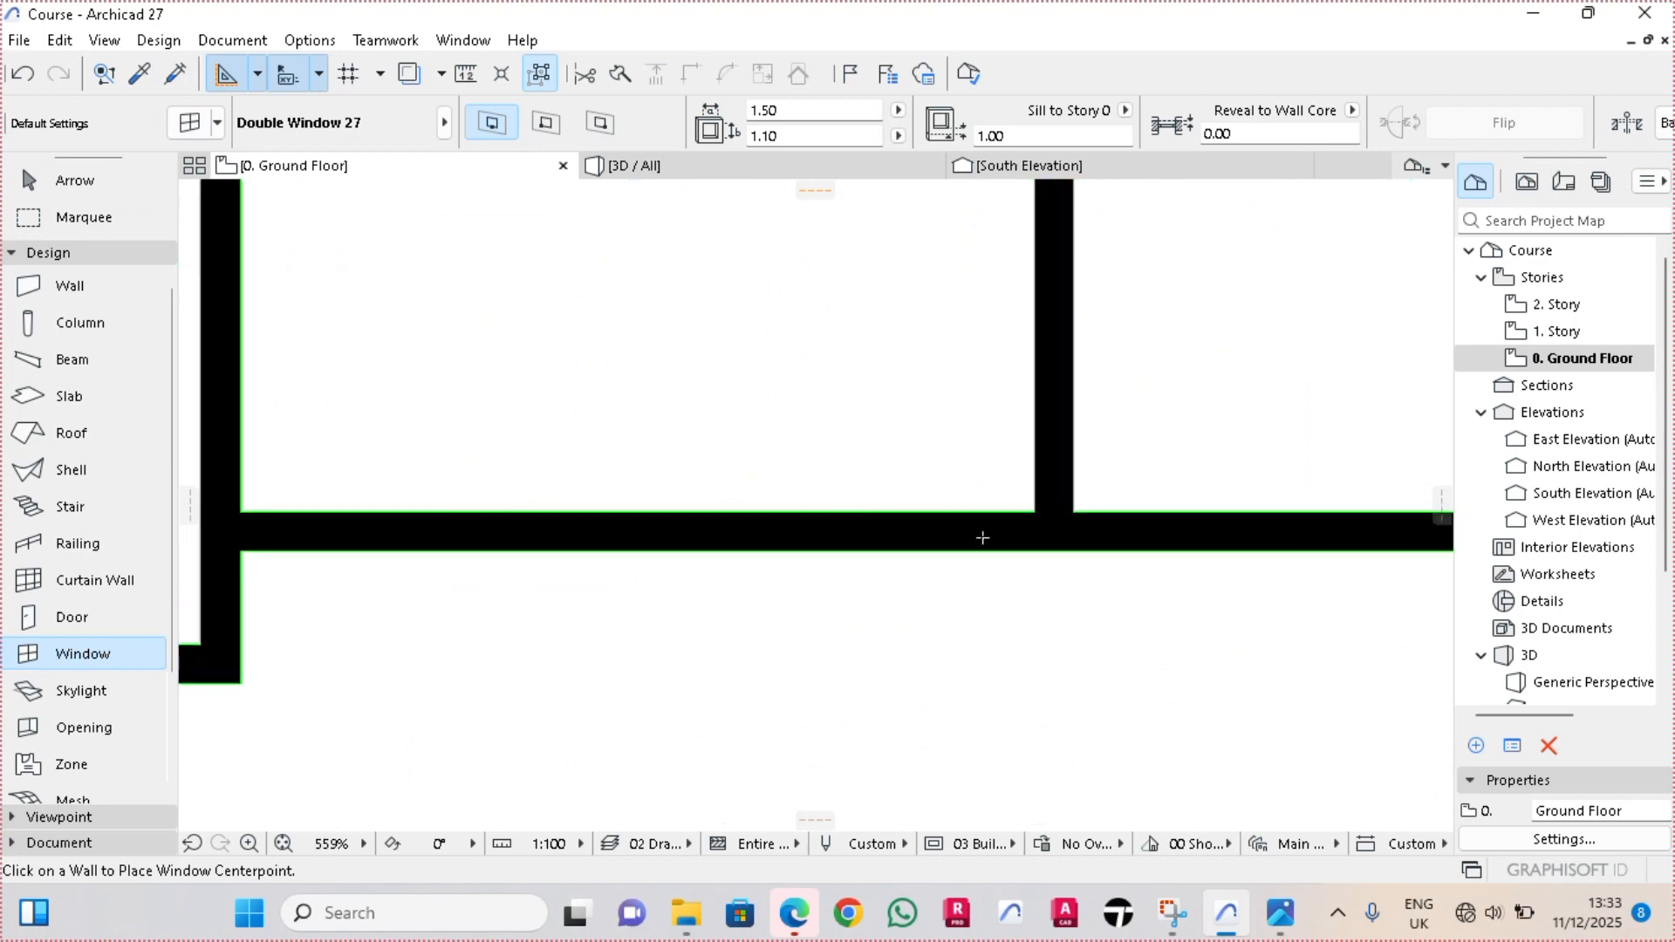
click(819, 555)
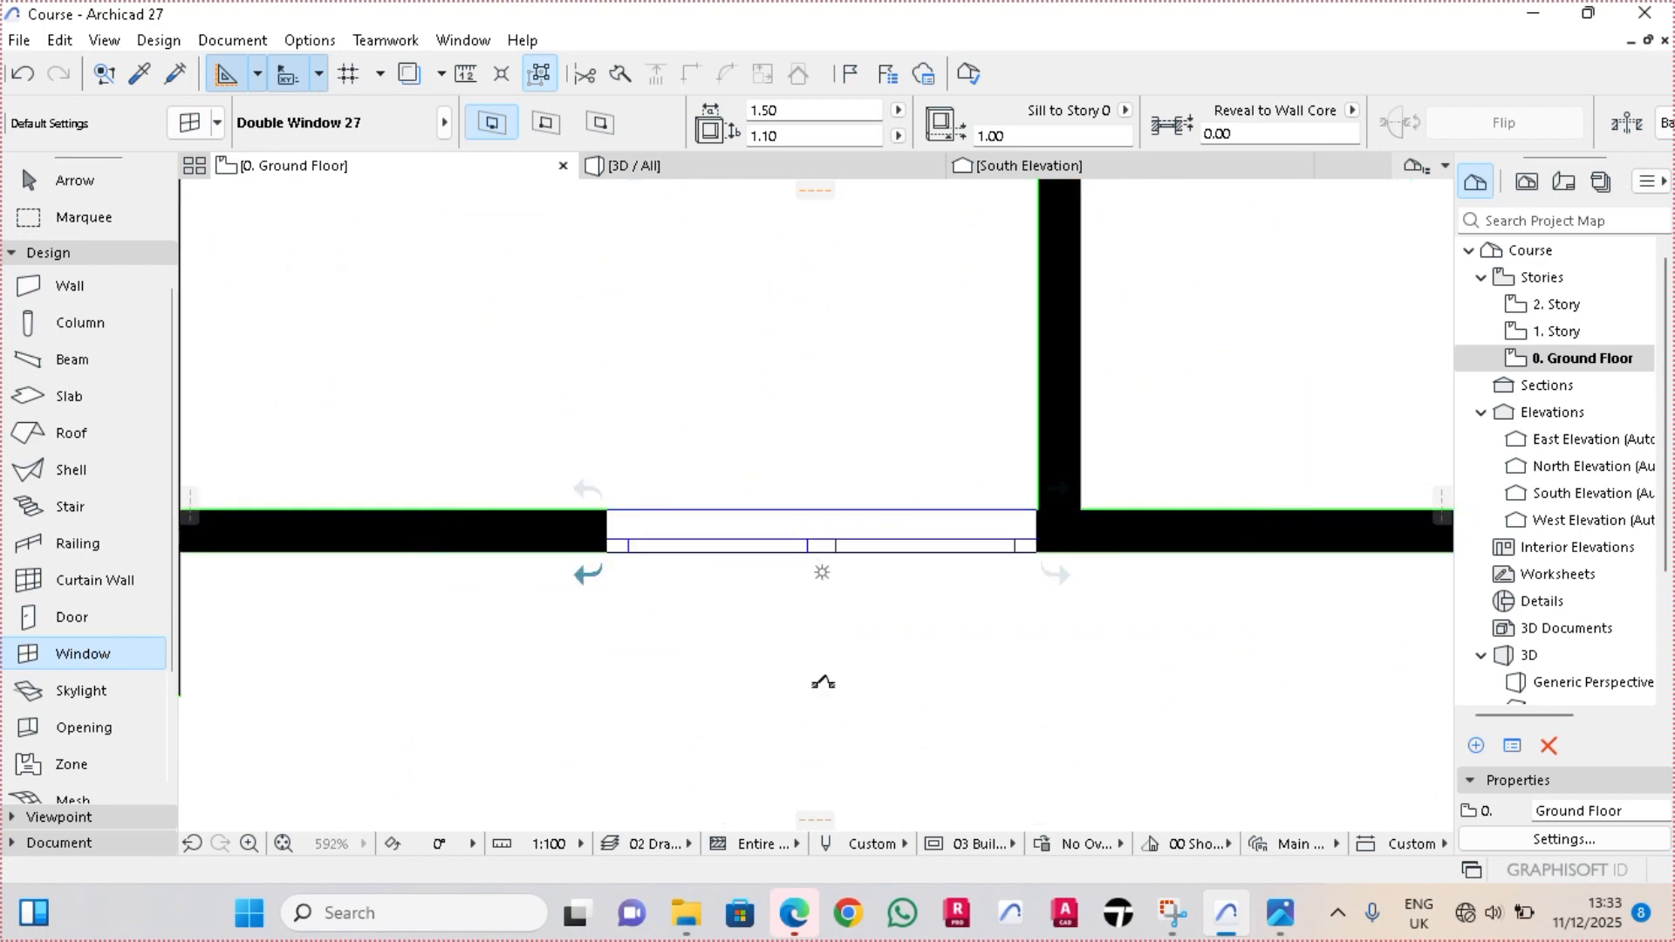
key(Escape)
Move the central room's south window west along its wall, away from the east partition
scroll(1030, 537, up, 4)
click(1029, 536)
scroll(1087, 463, up, 3)
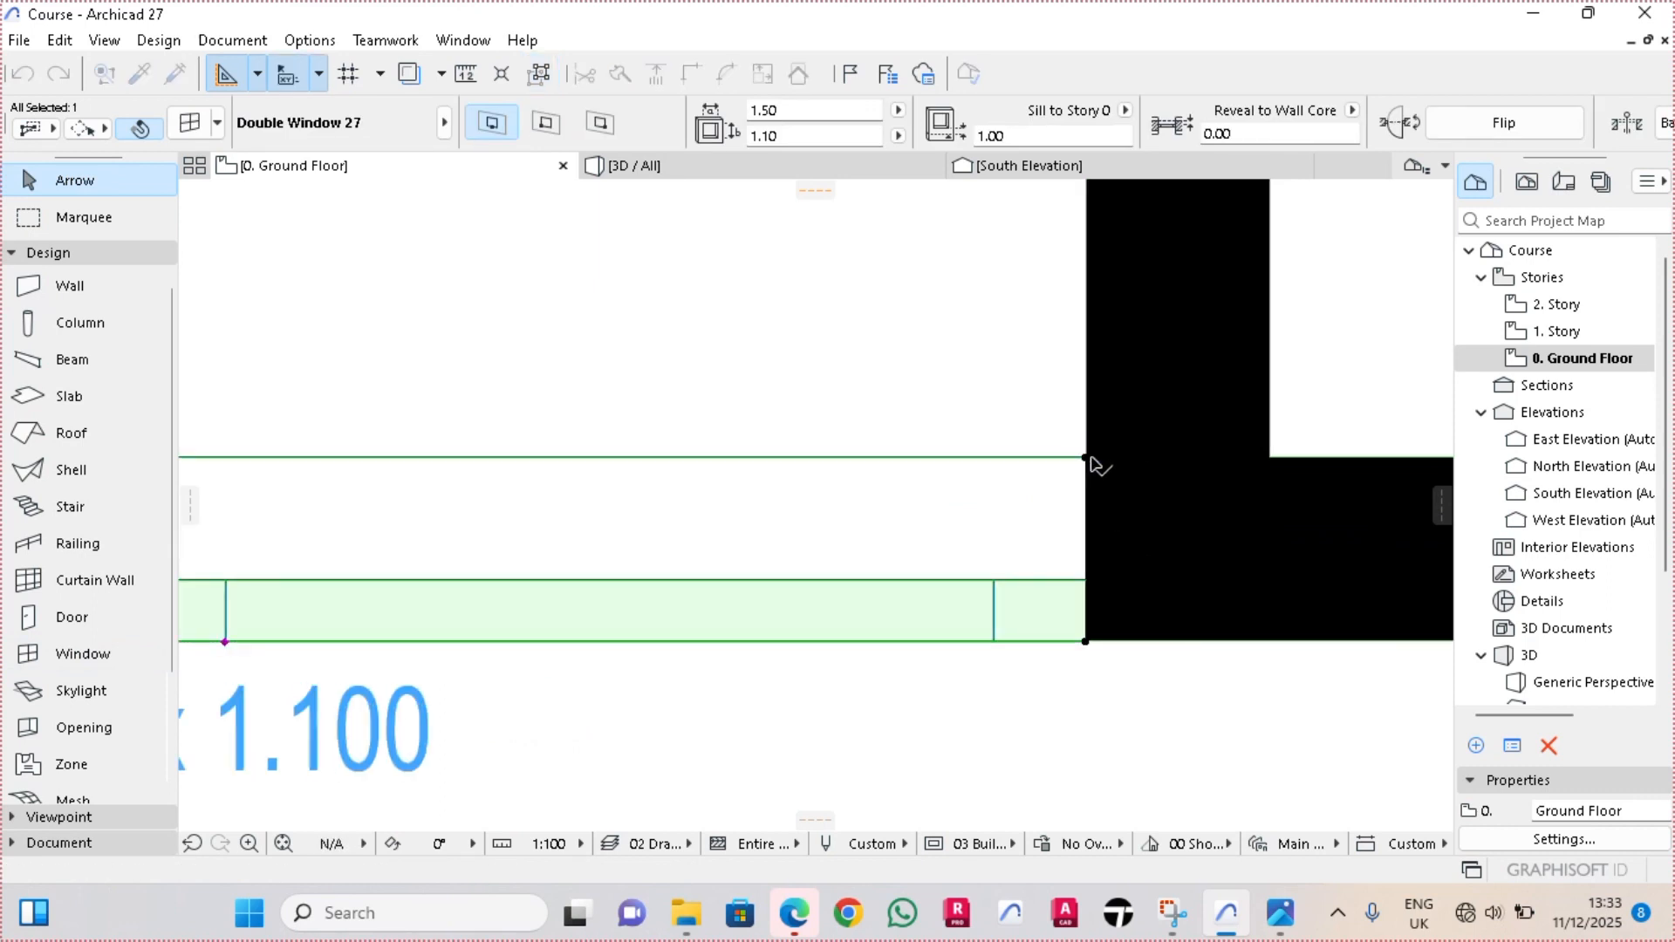
scroll(1089, 462, down, 5)
click(1085, 457)
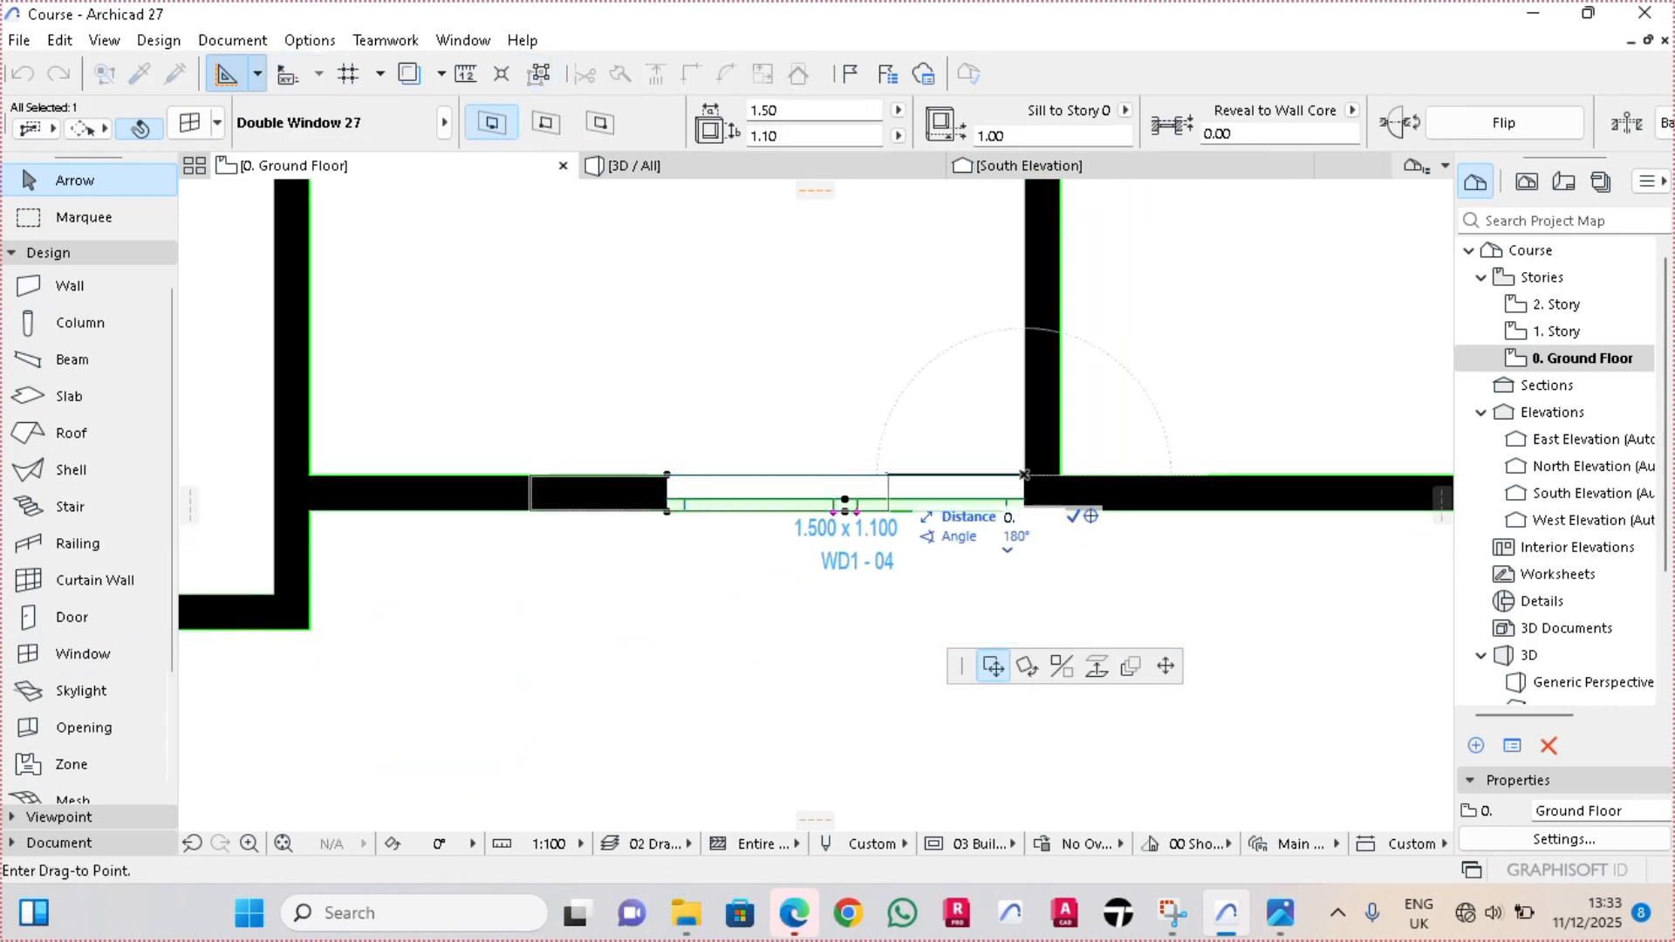
click(1025, 475)
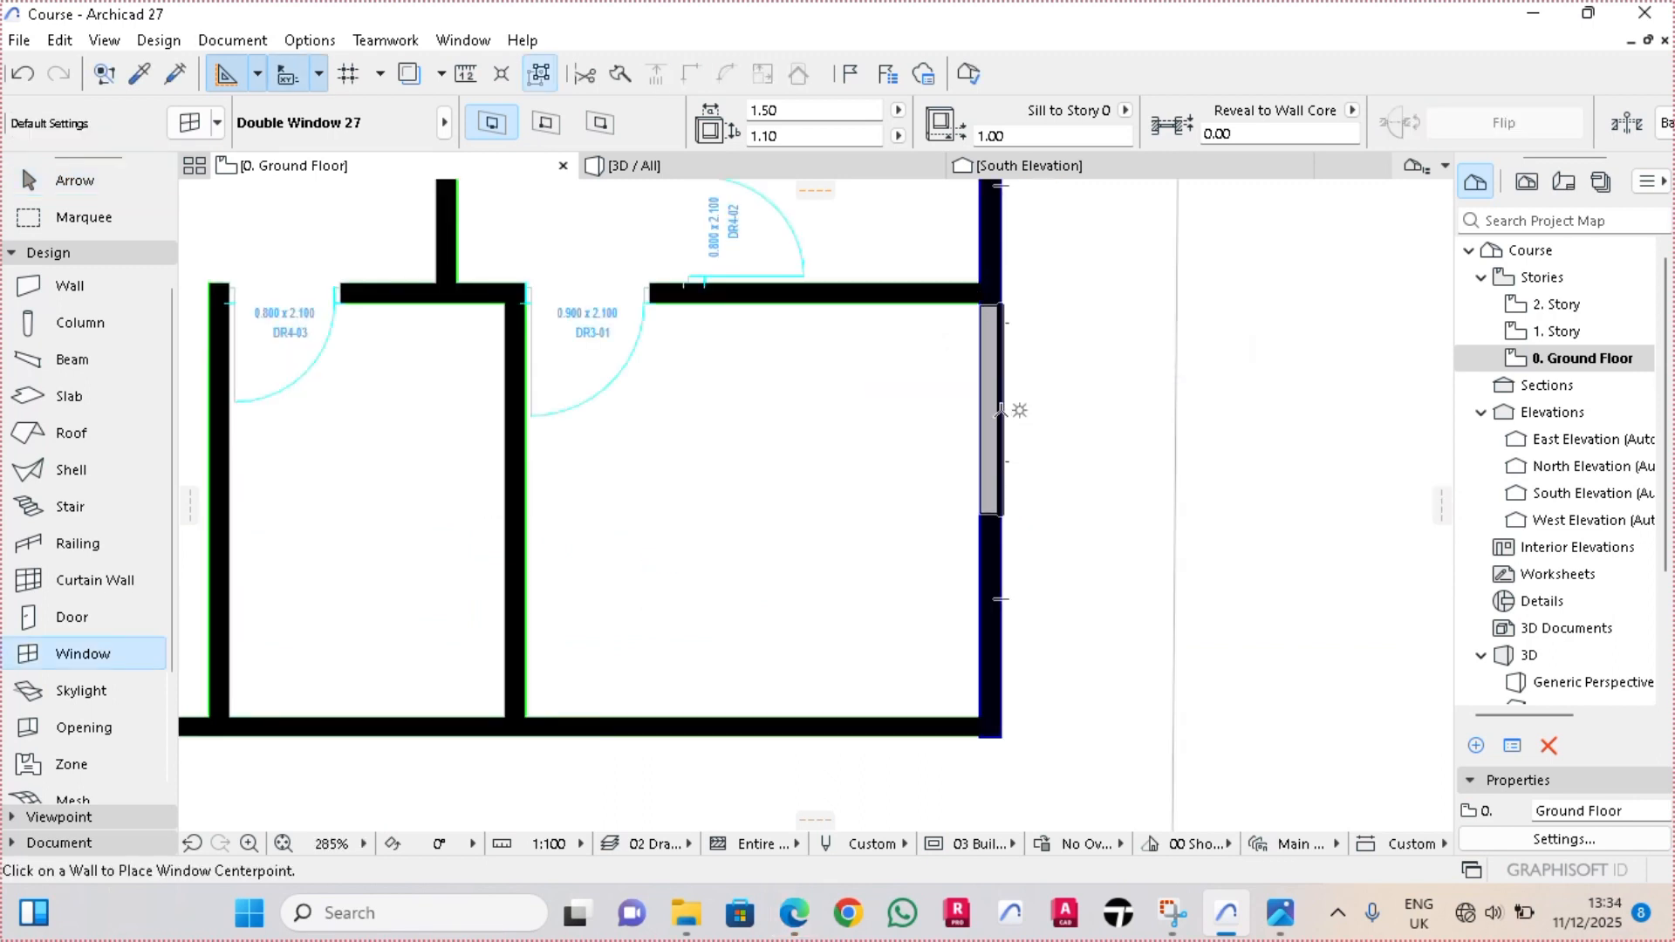
Place a double window on the southeast room's east wall and align its upper edge with the inner wall corner
click(1001, 410)
click(1002, 286)
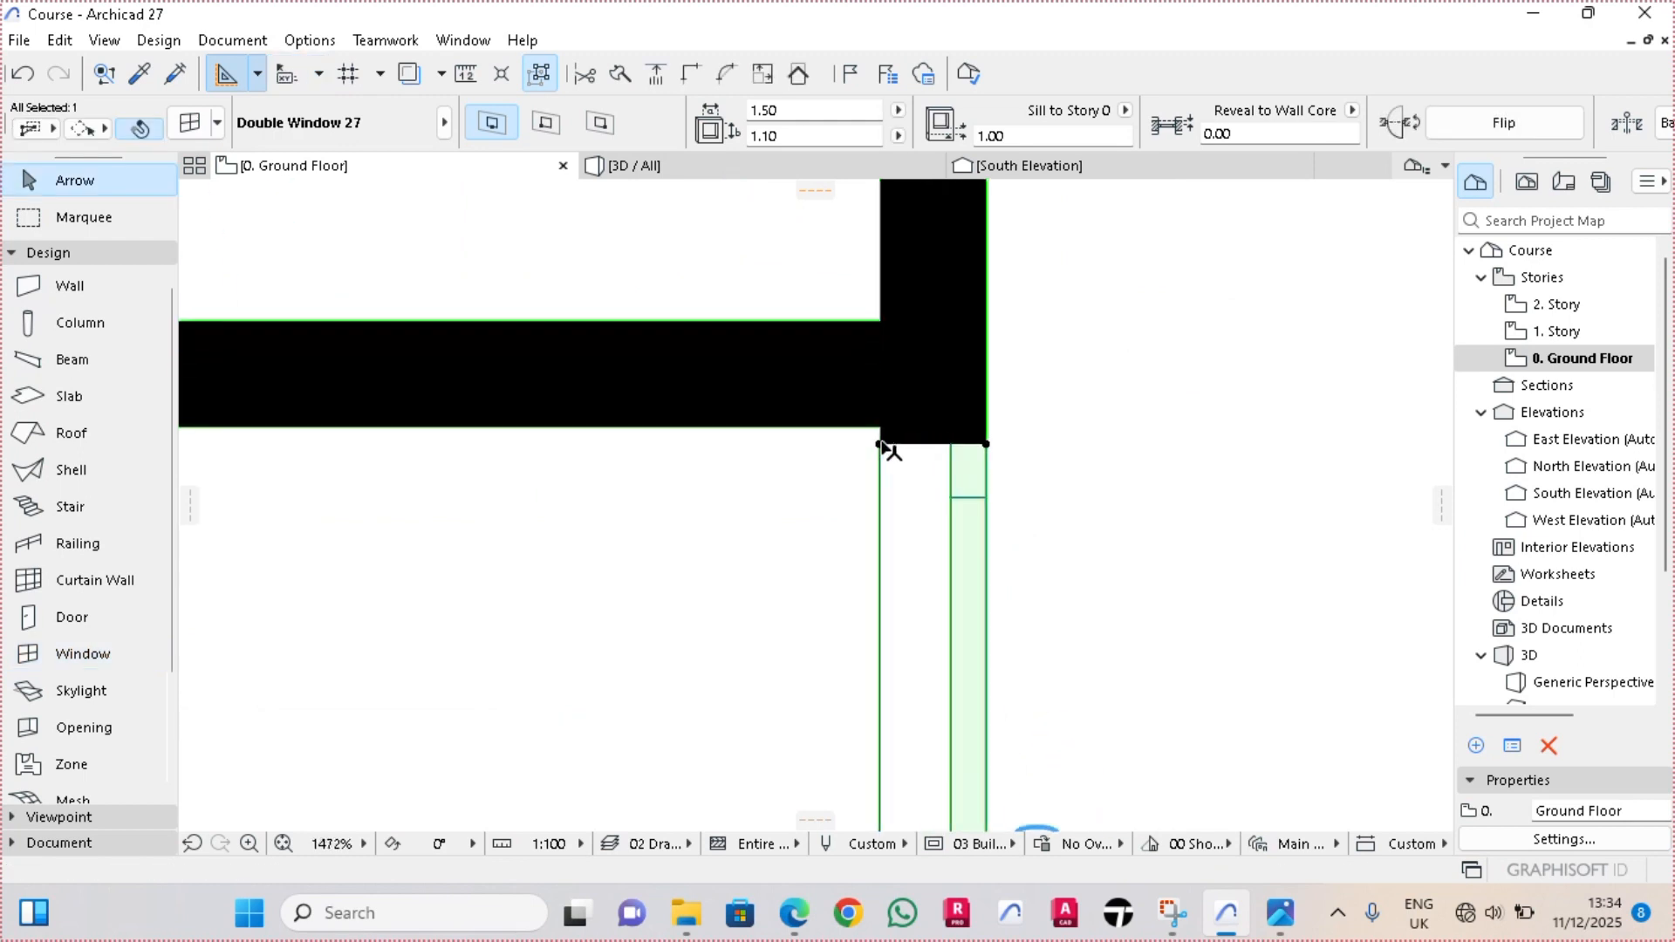
click(881, 446)
click(883, 431)
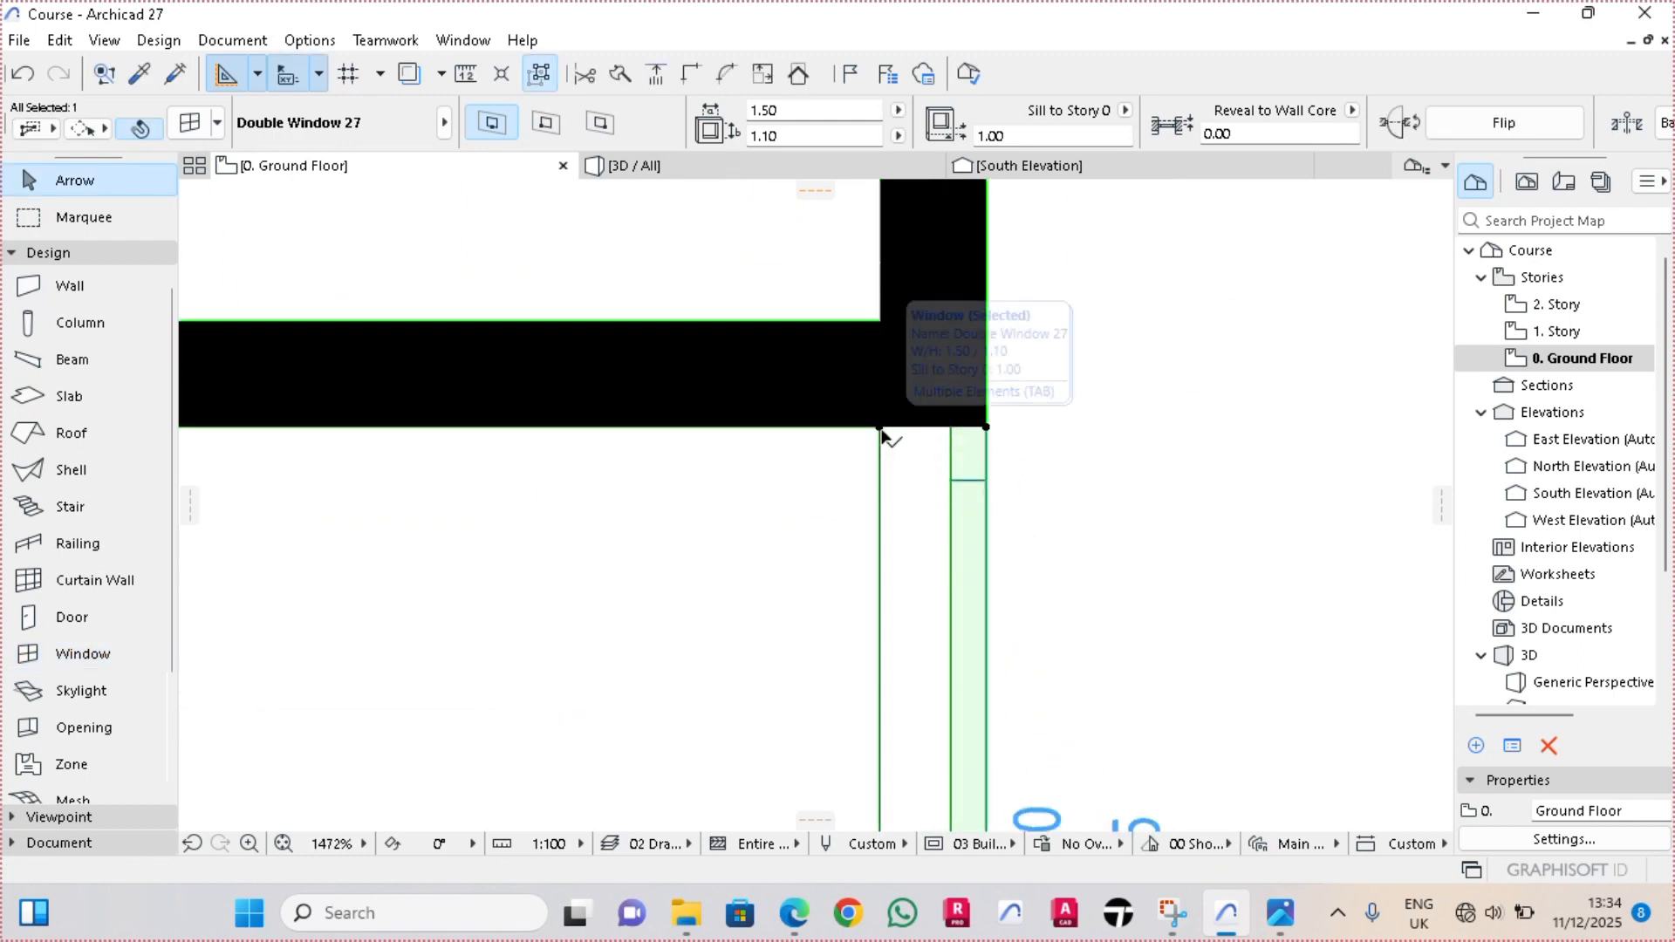
click(881, 428)
scroll(881, 432, down, 5)
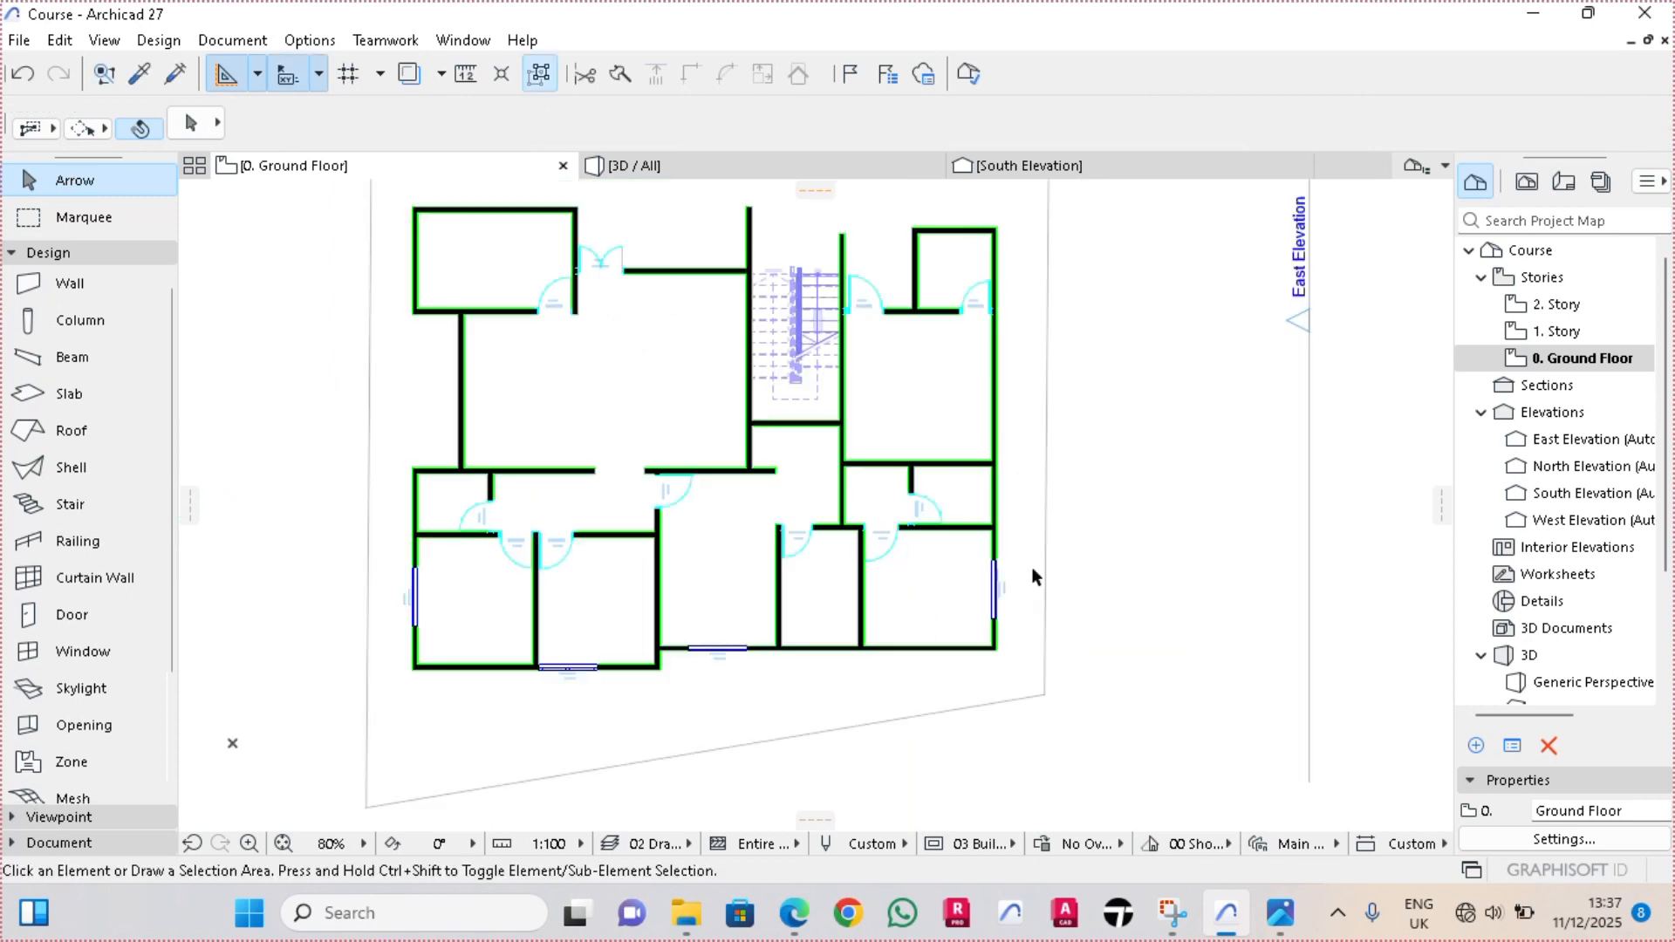
In the 3D view, copy the ground floor's east, central south and west double windows 3 m straight up
scroll(993, 593, up, 2)
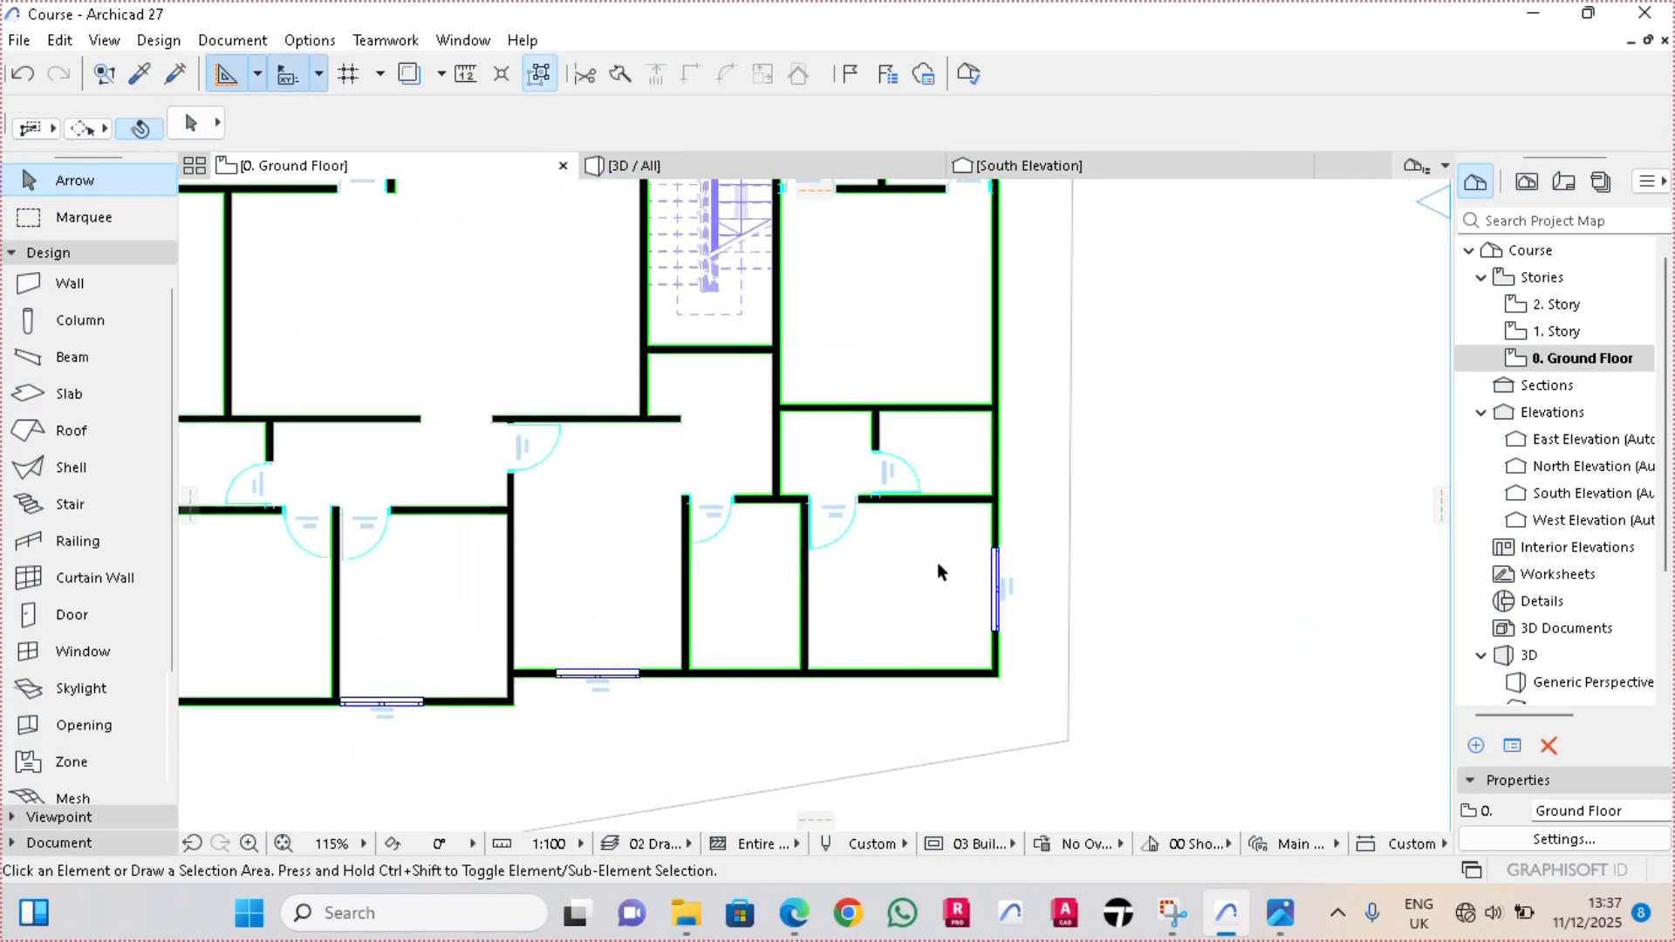
scroll(942, 578, down, 1)
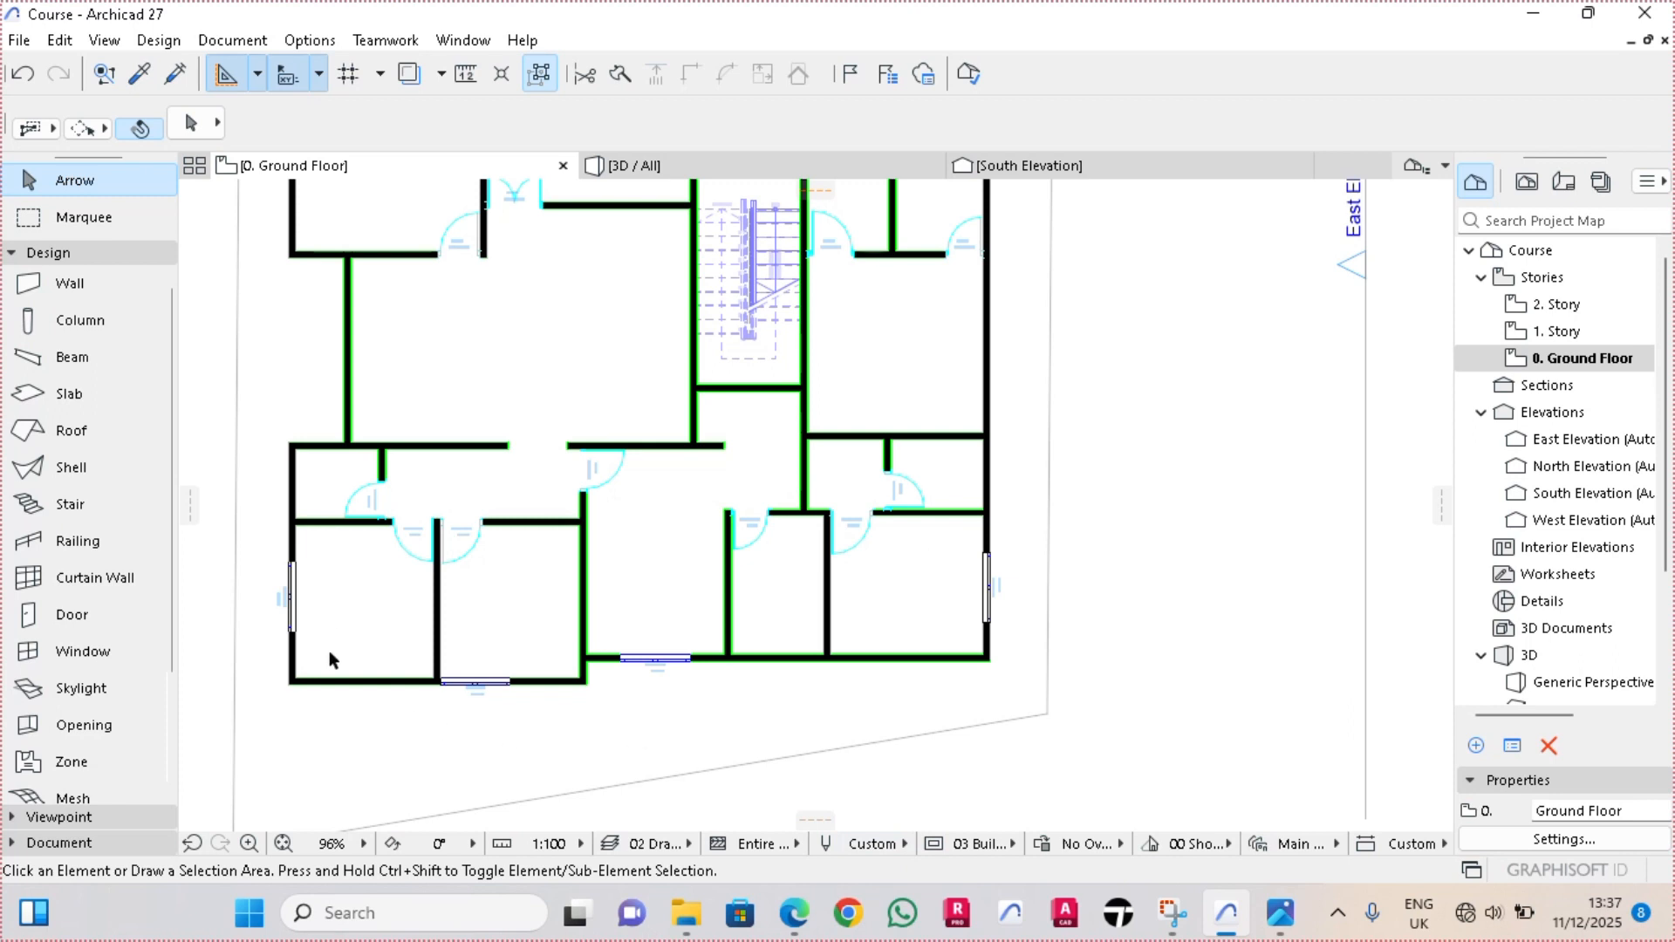
click(705, 165)
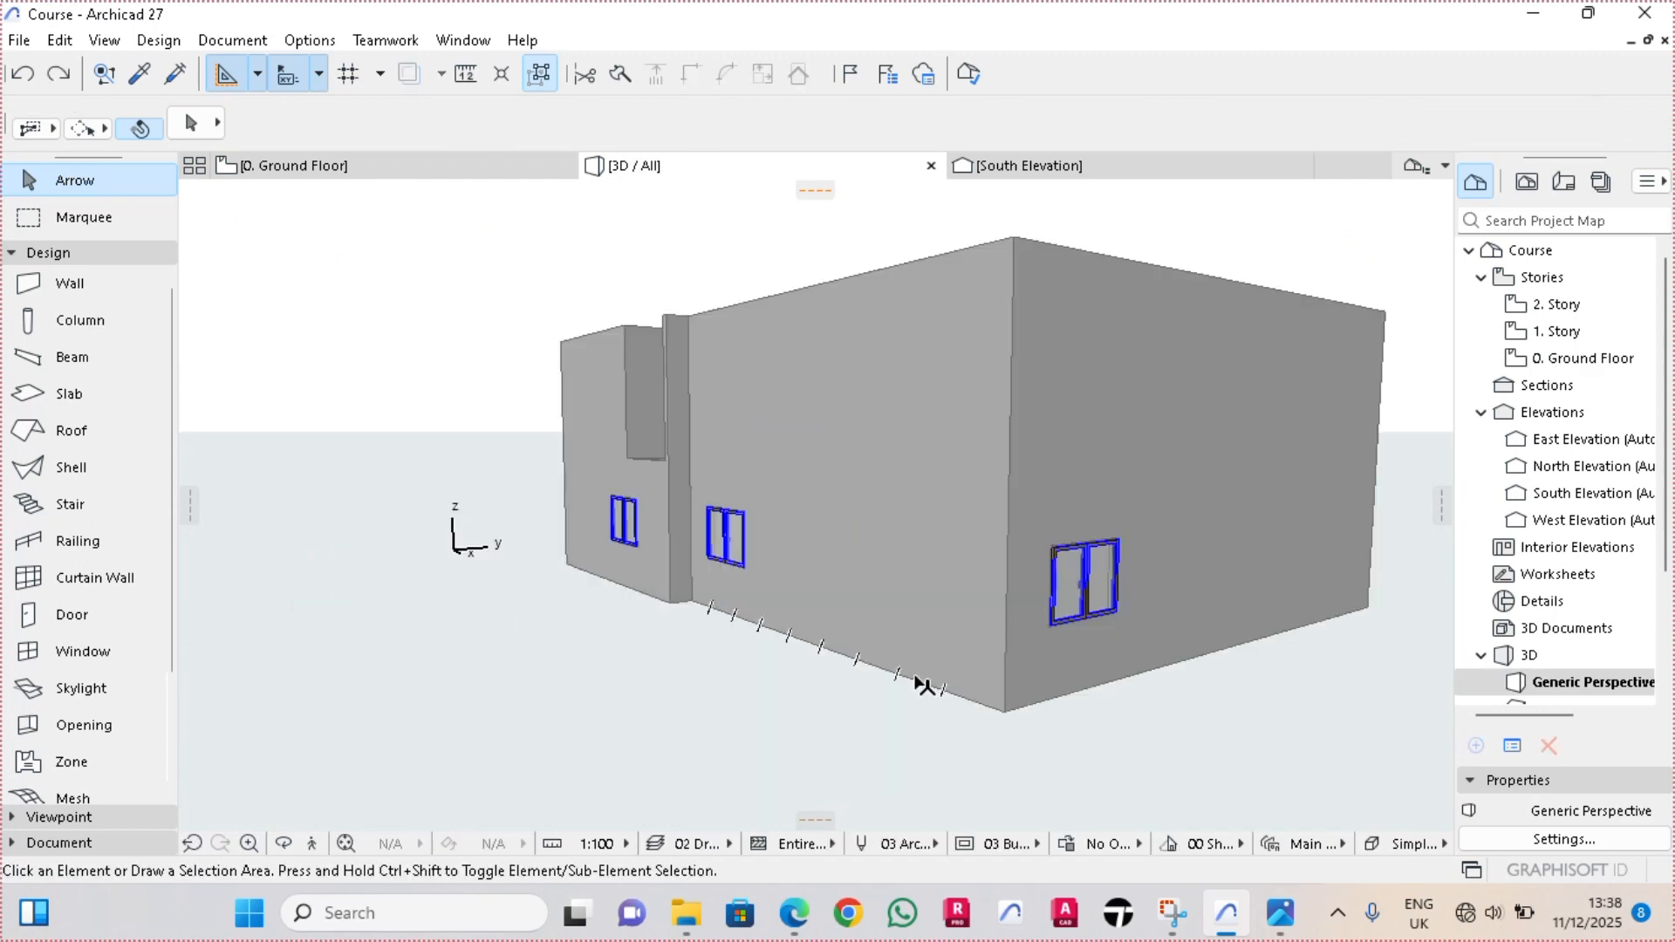
click(1098, 583)
shift+middle_drag(897, 638, 1215, 643)
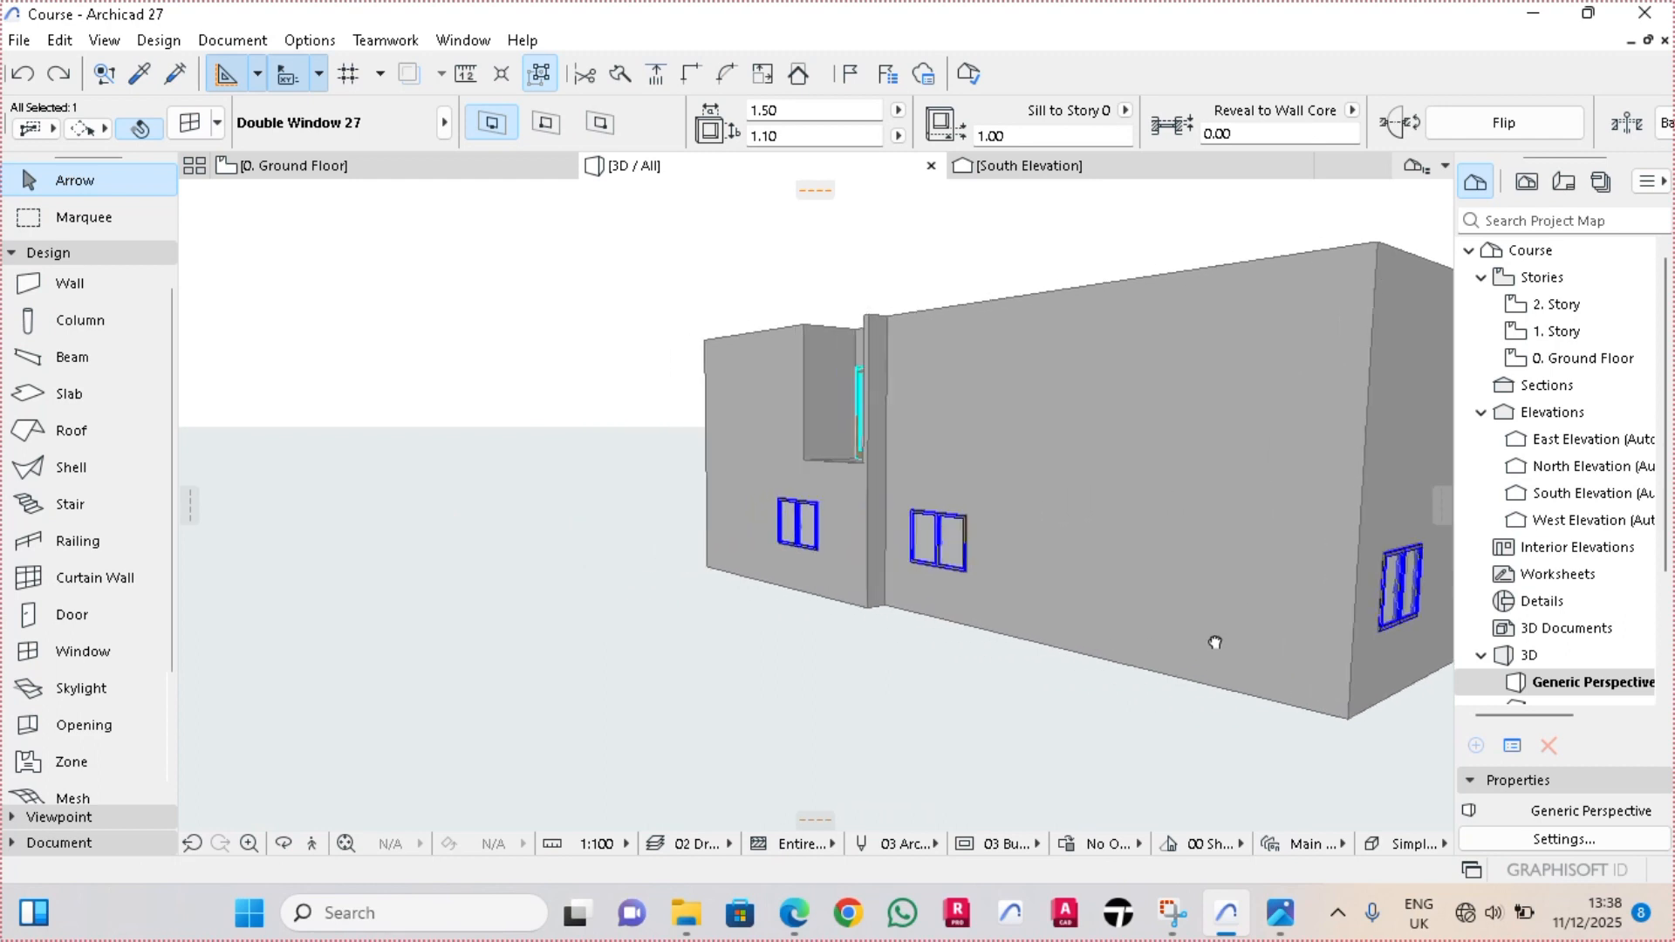
shift+click(932, 553)
shift+middle_drag(891, 631, 986, 580)
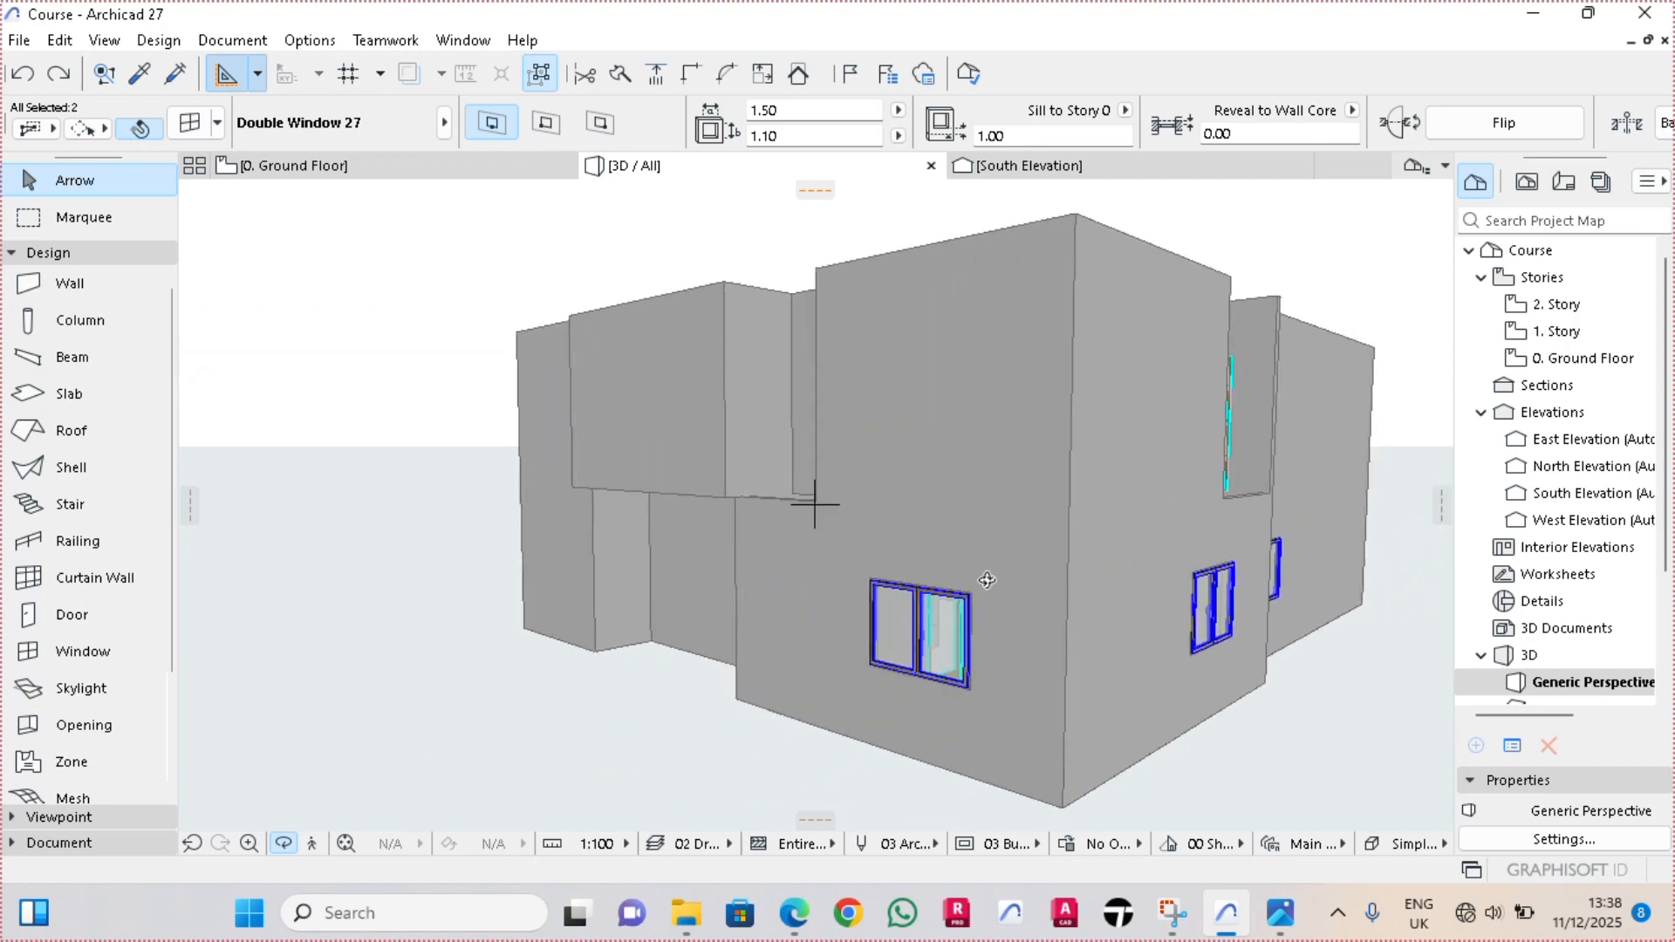
shift+click(918, 637)
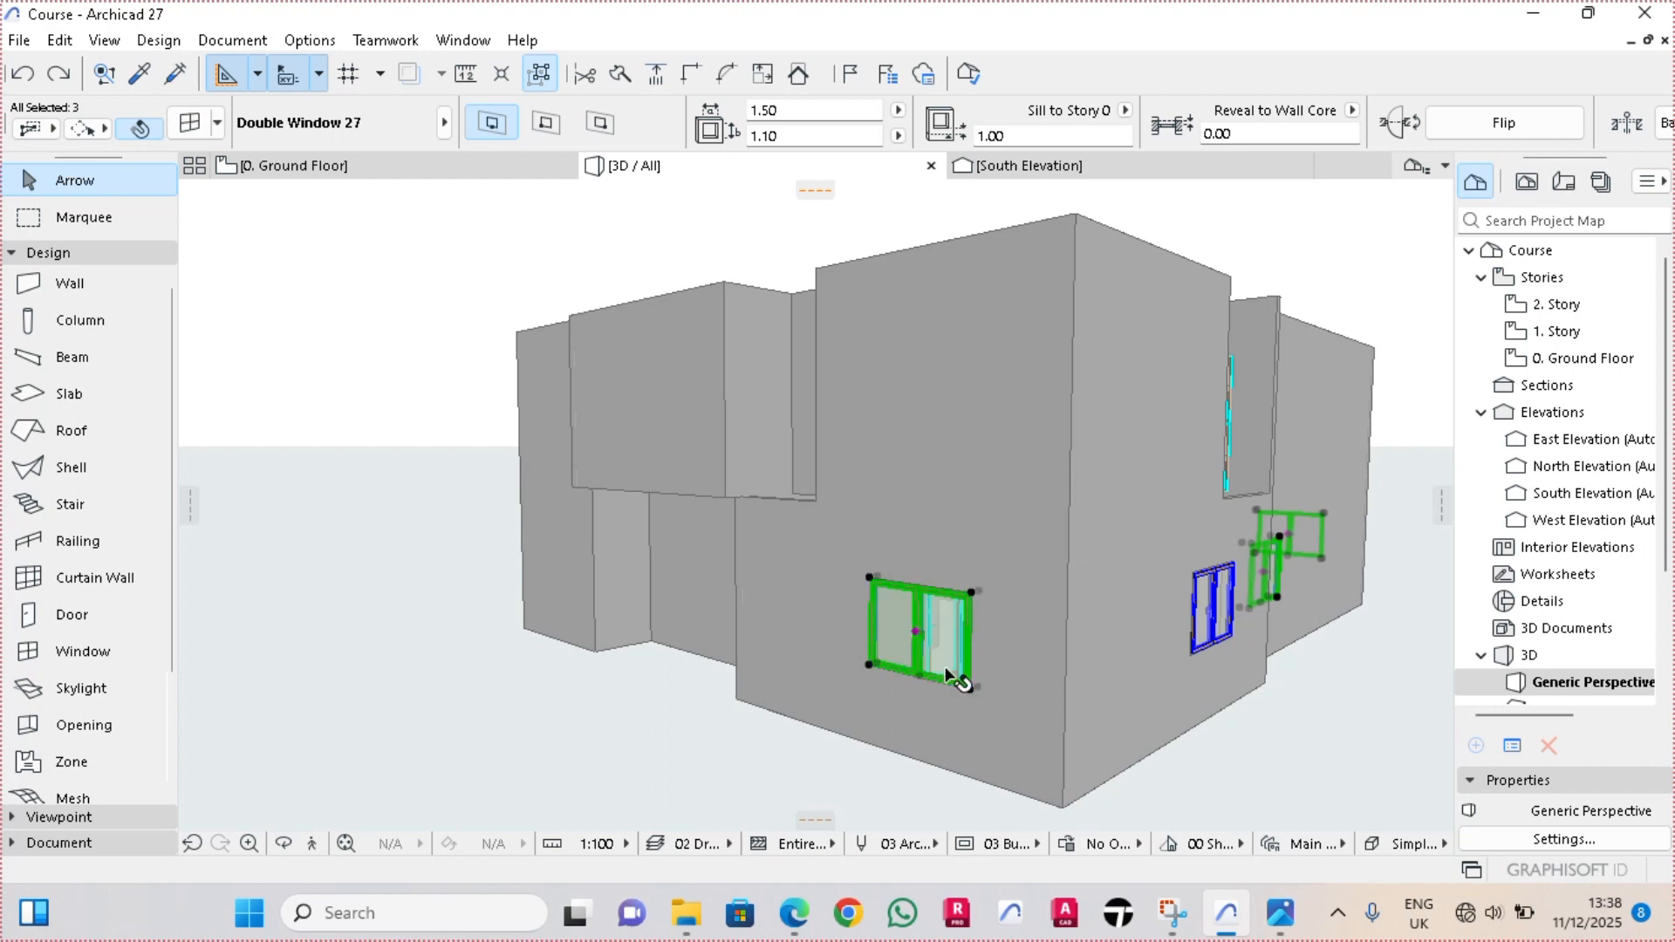
key(ctrl+d)
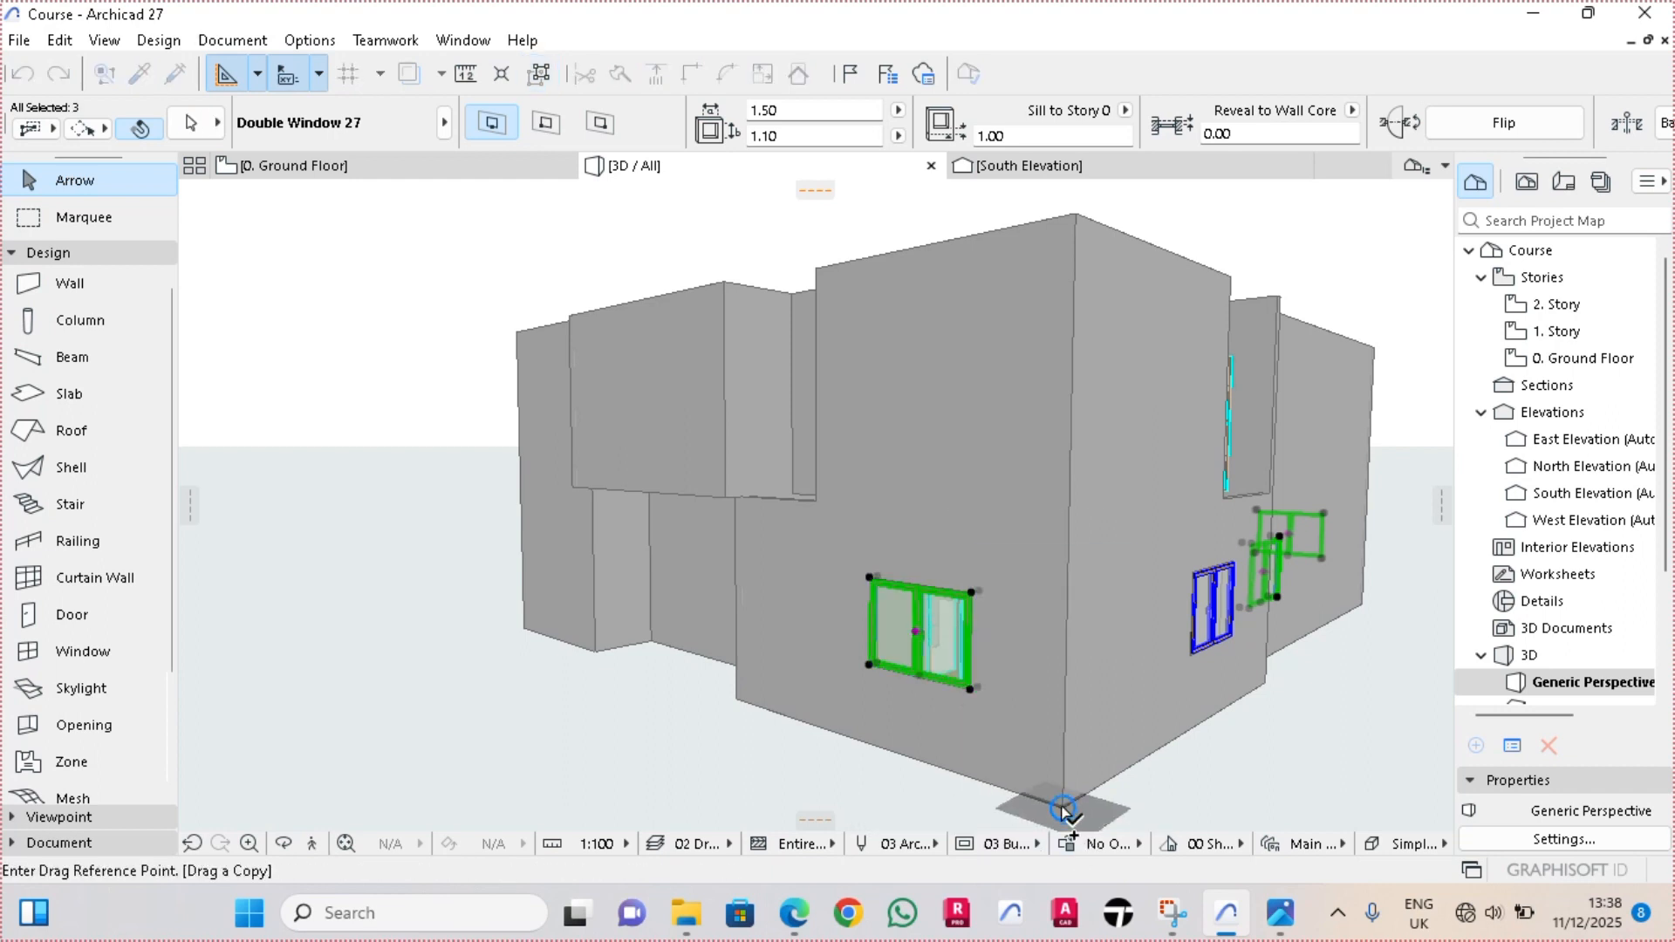
click(1063, 808)
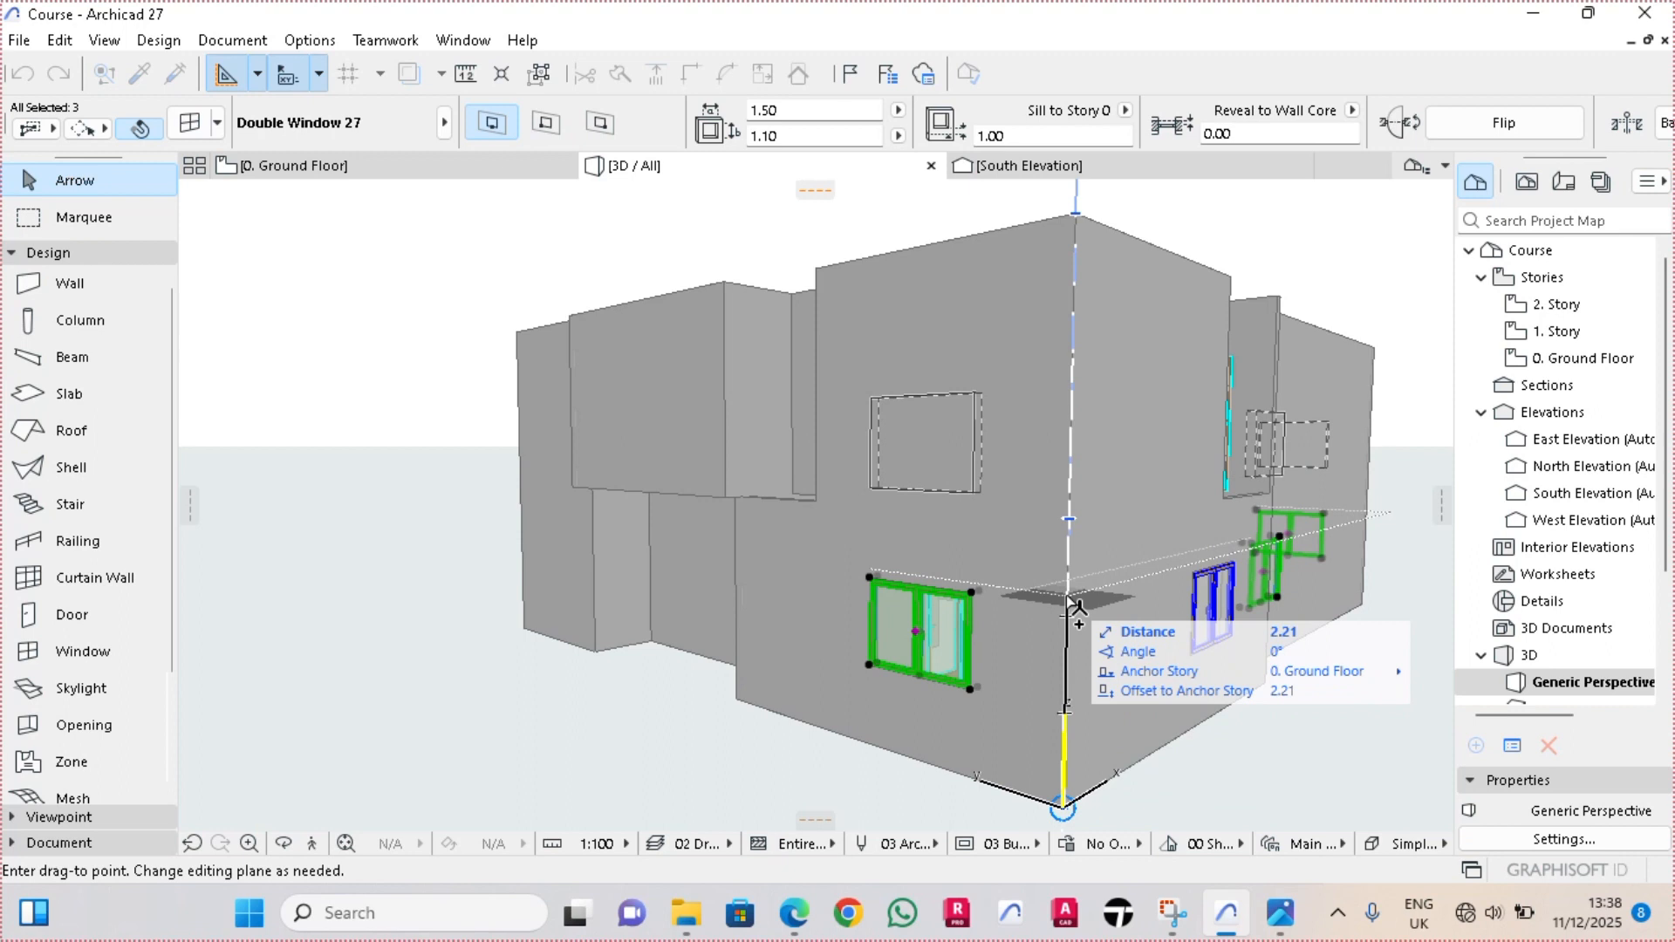
text(3)
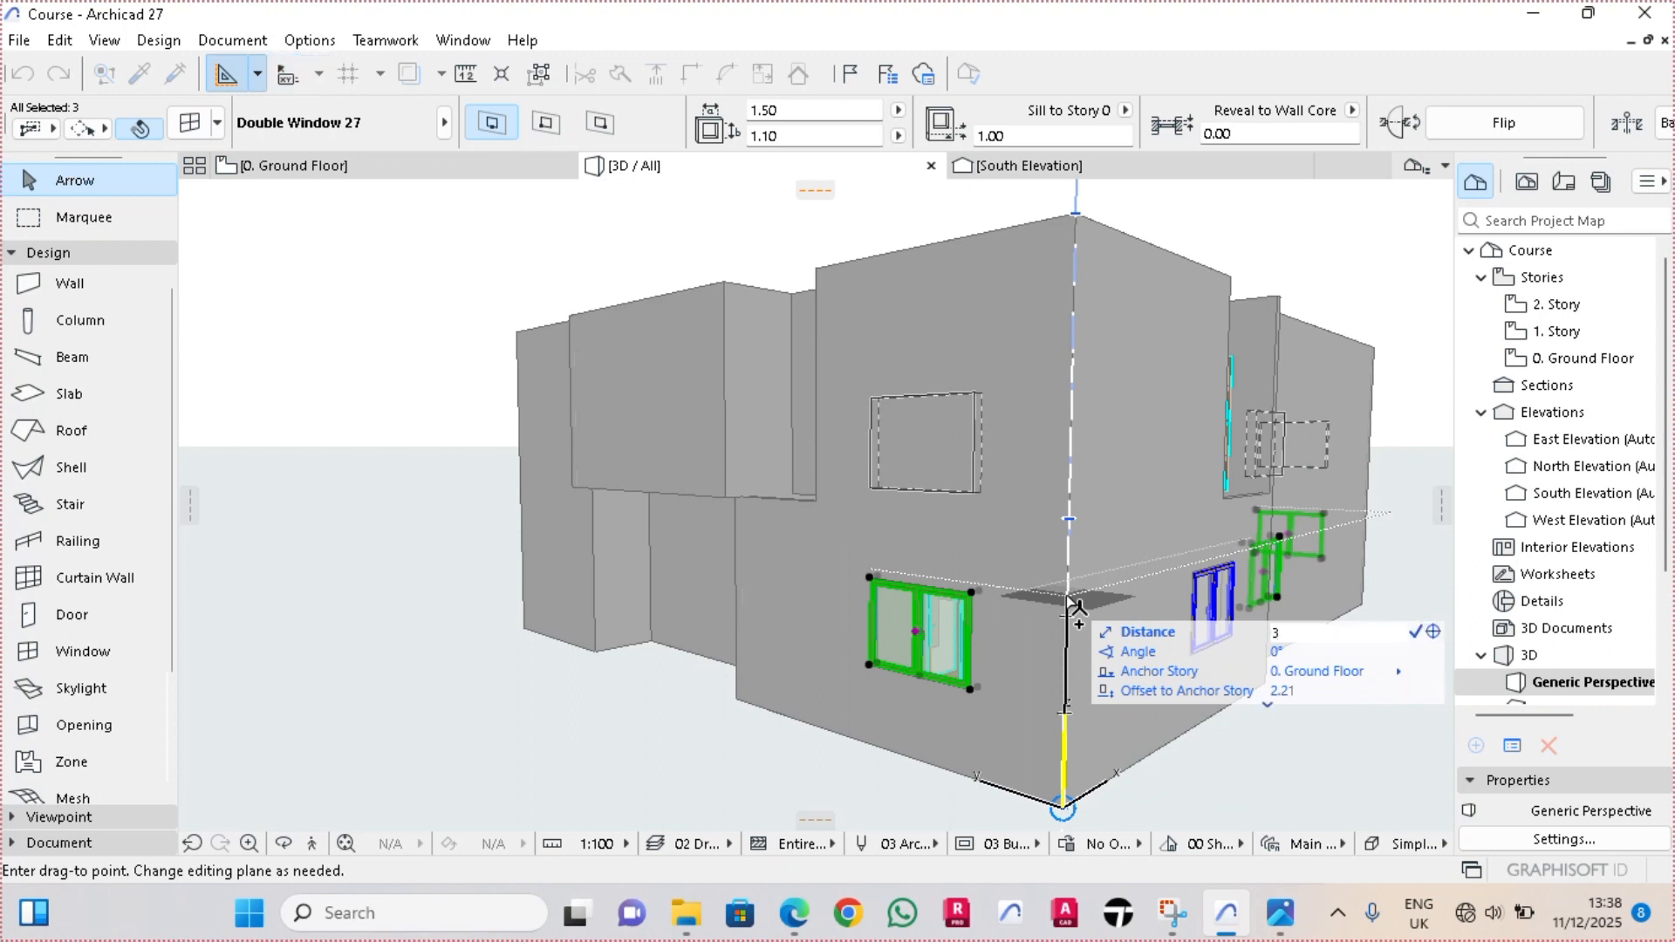
key(Return)
Return to the floor plan and switch it from the first story to the ground floor
click(321, 166)
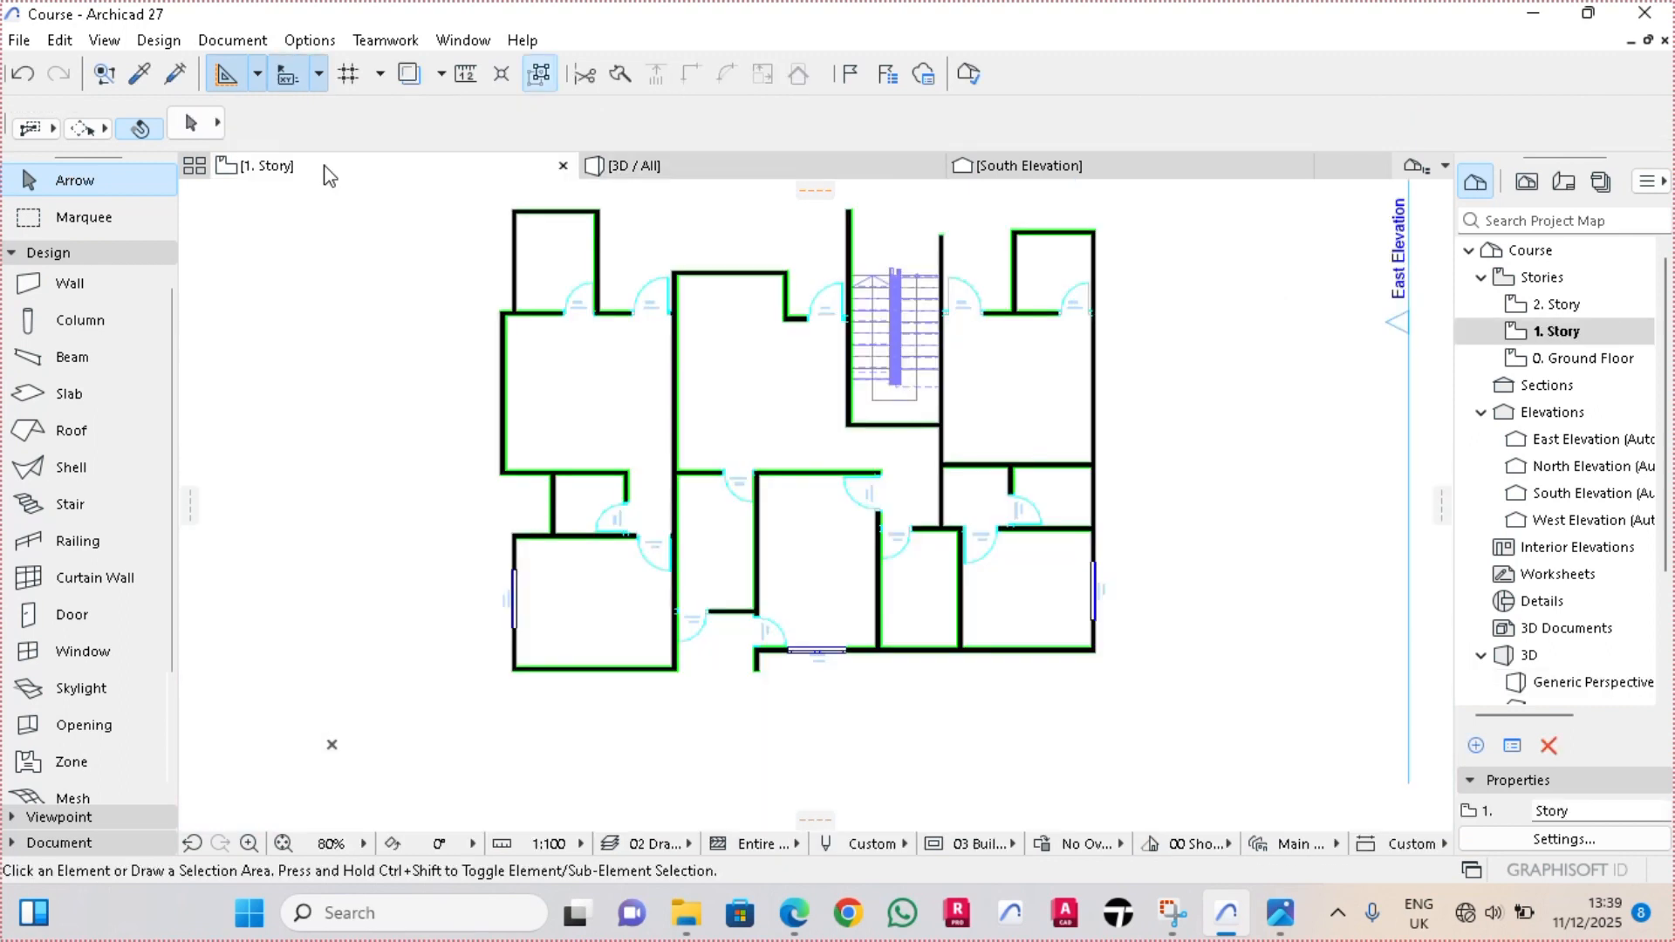
right_click(321, 165)
click(384, 411)
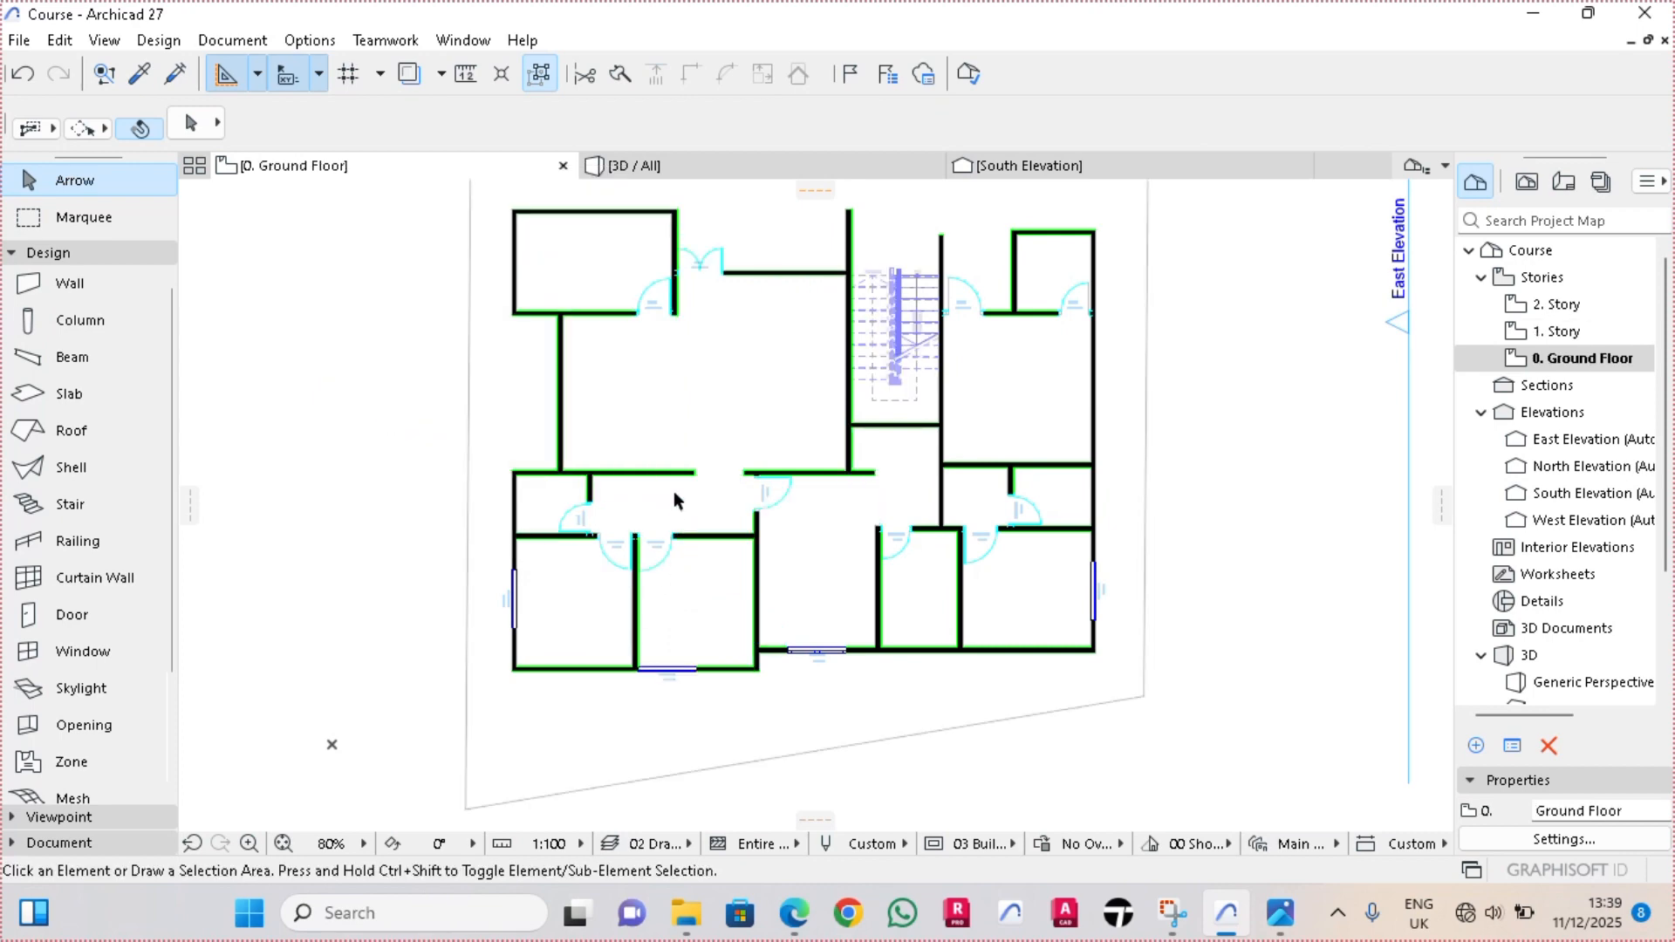
scroll(564, 486, up, 3)
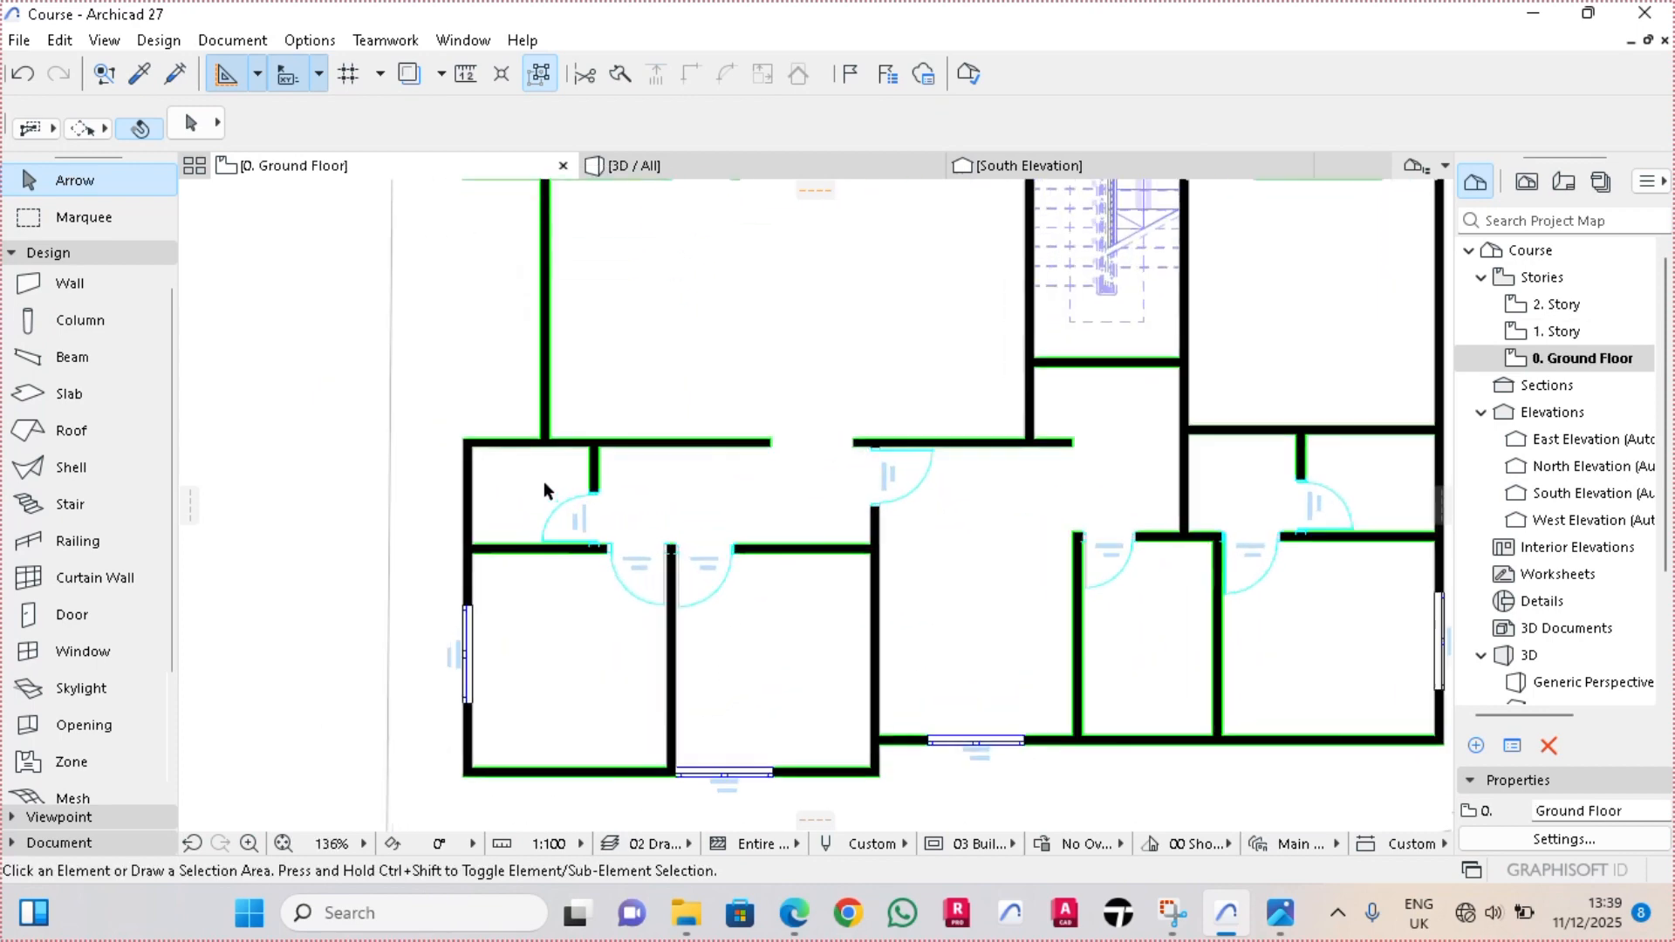
Set the default double window to 0.70 m wide and 0.60 m high with a 1.50 m sill
click(81, 657)
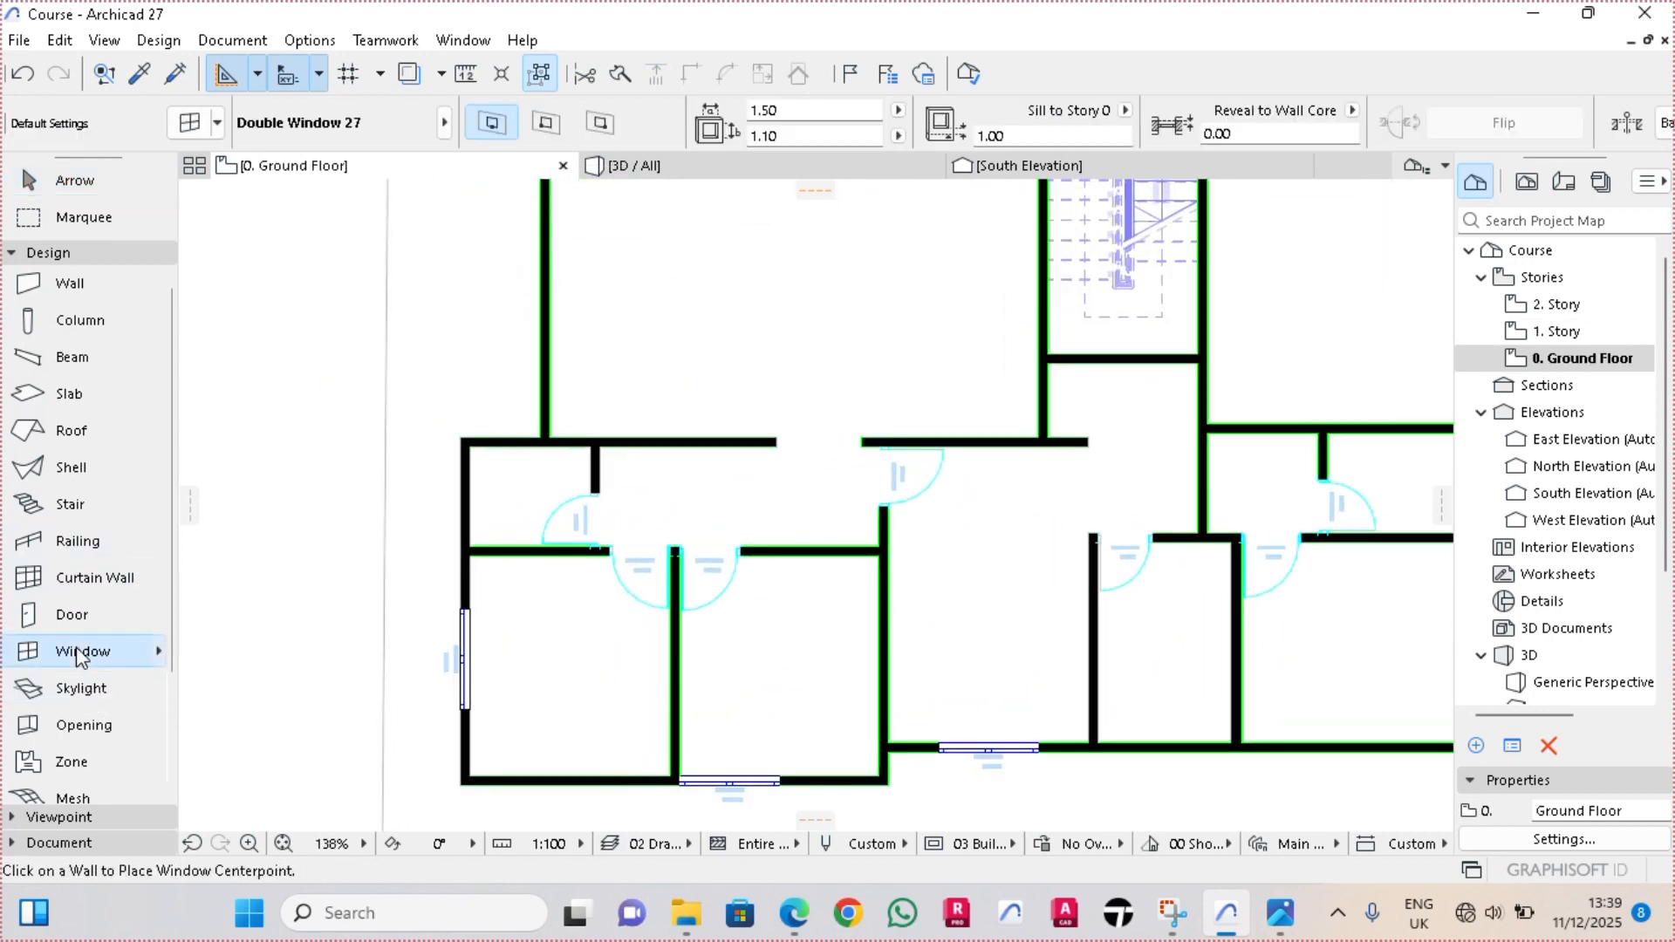
double_click(81, 656)
click(803, 132)
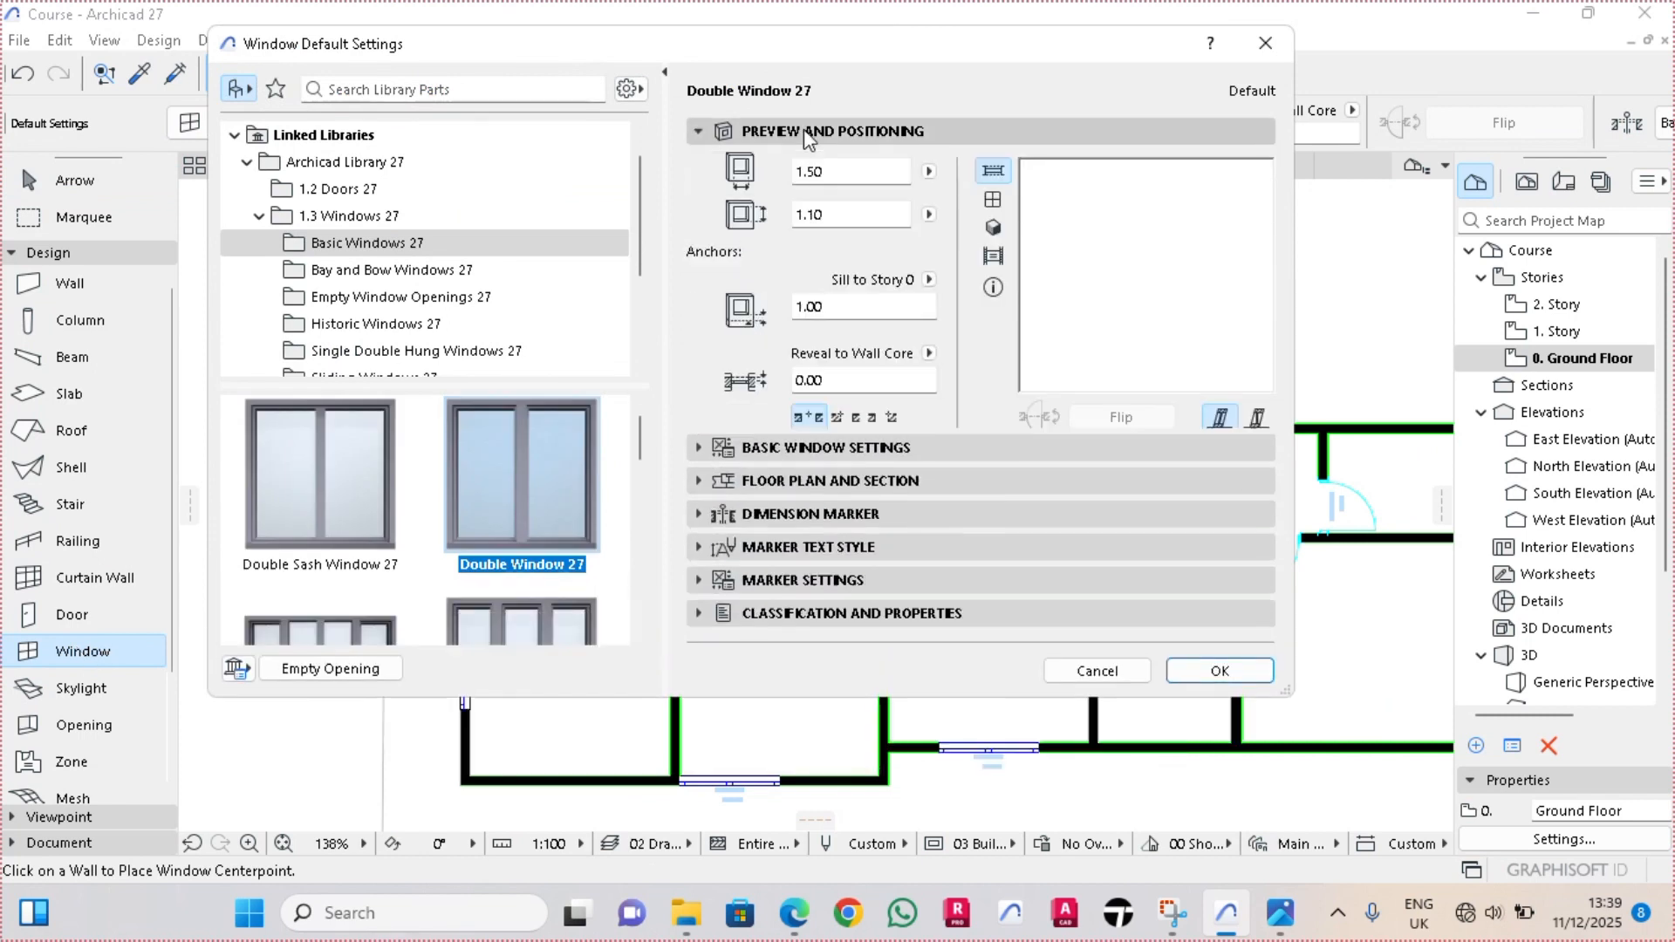
text(0.7)
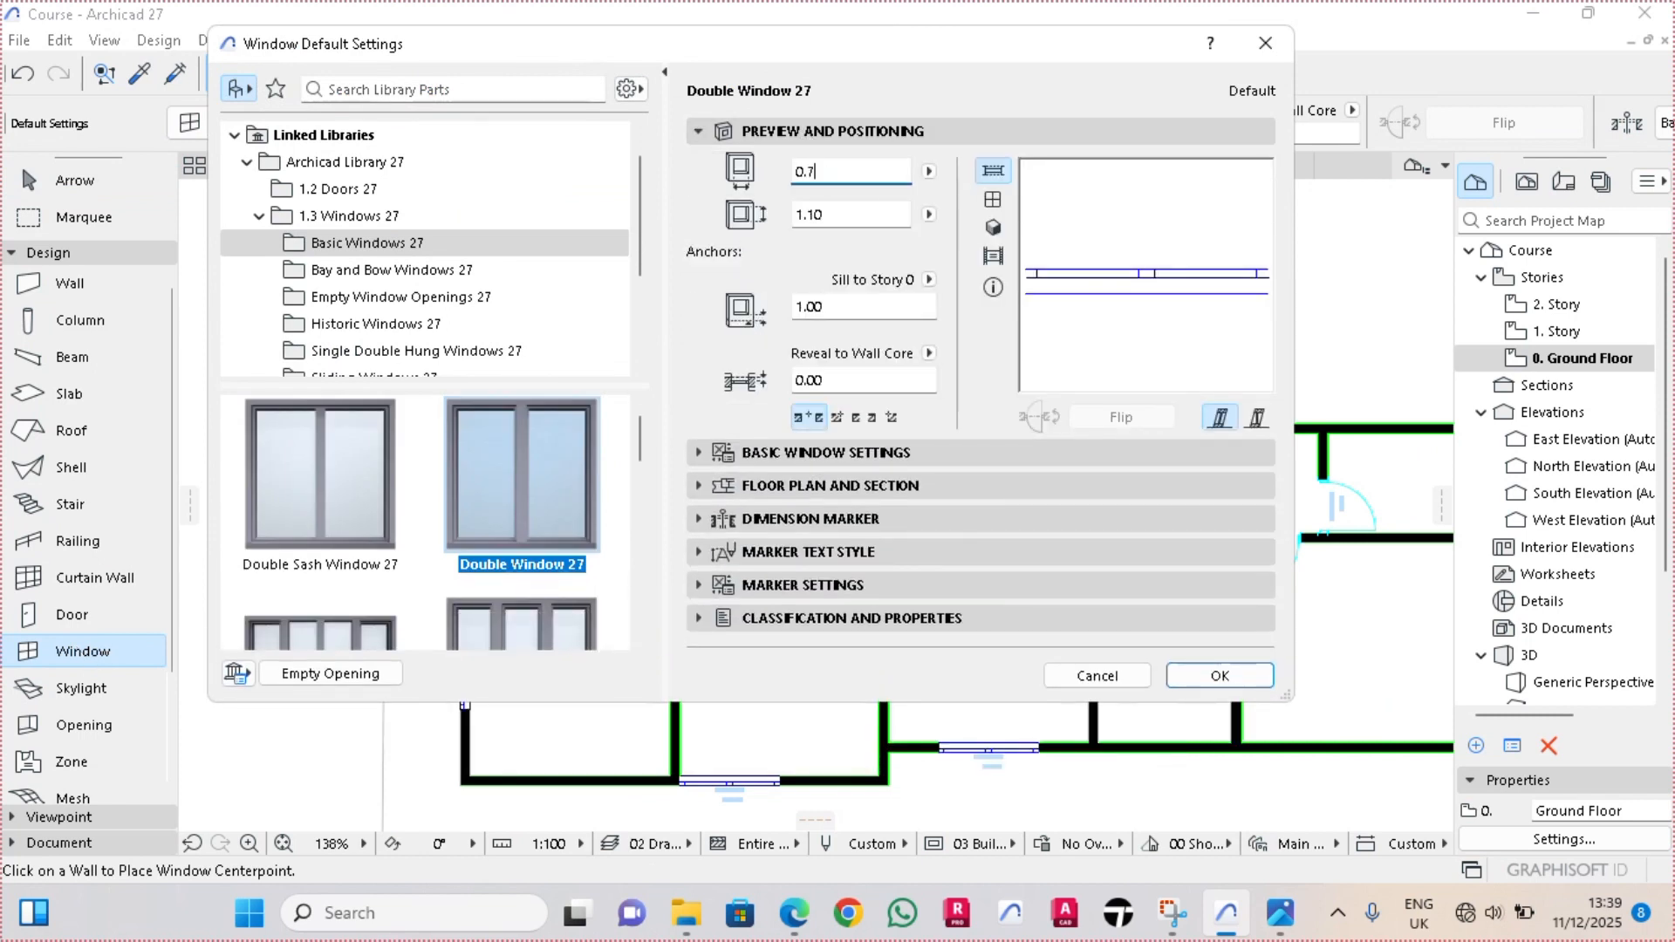
key(Tab)
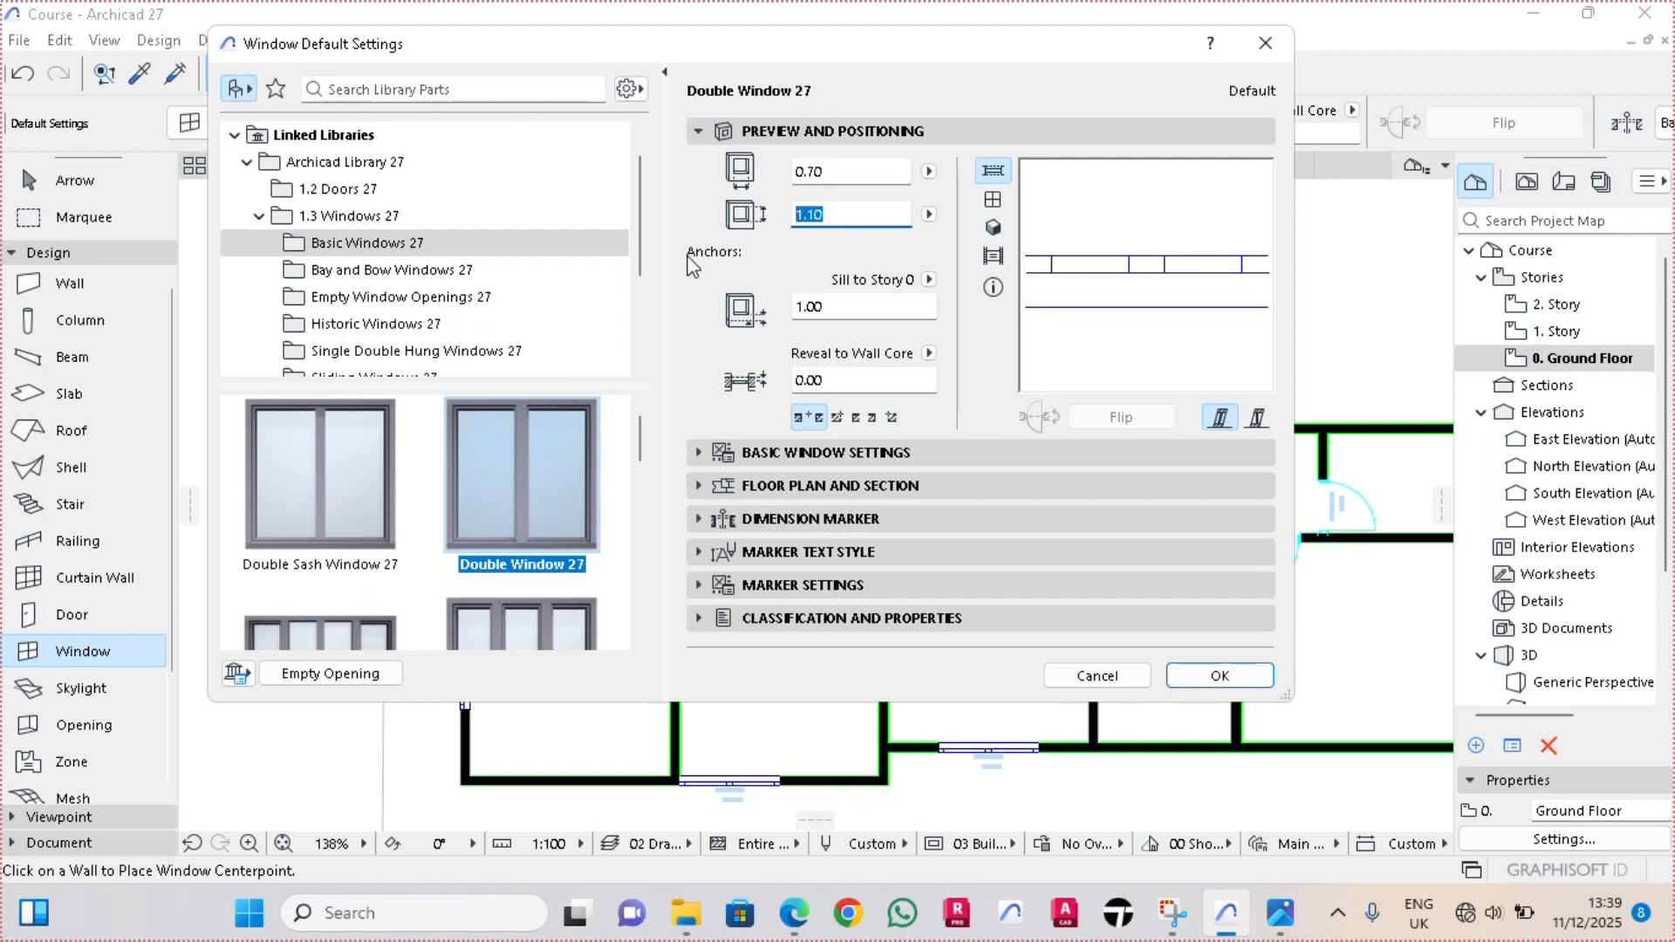
text(0.6)
key(Tab)
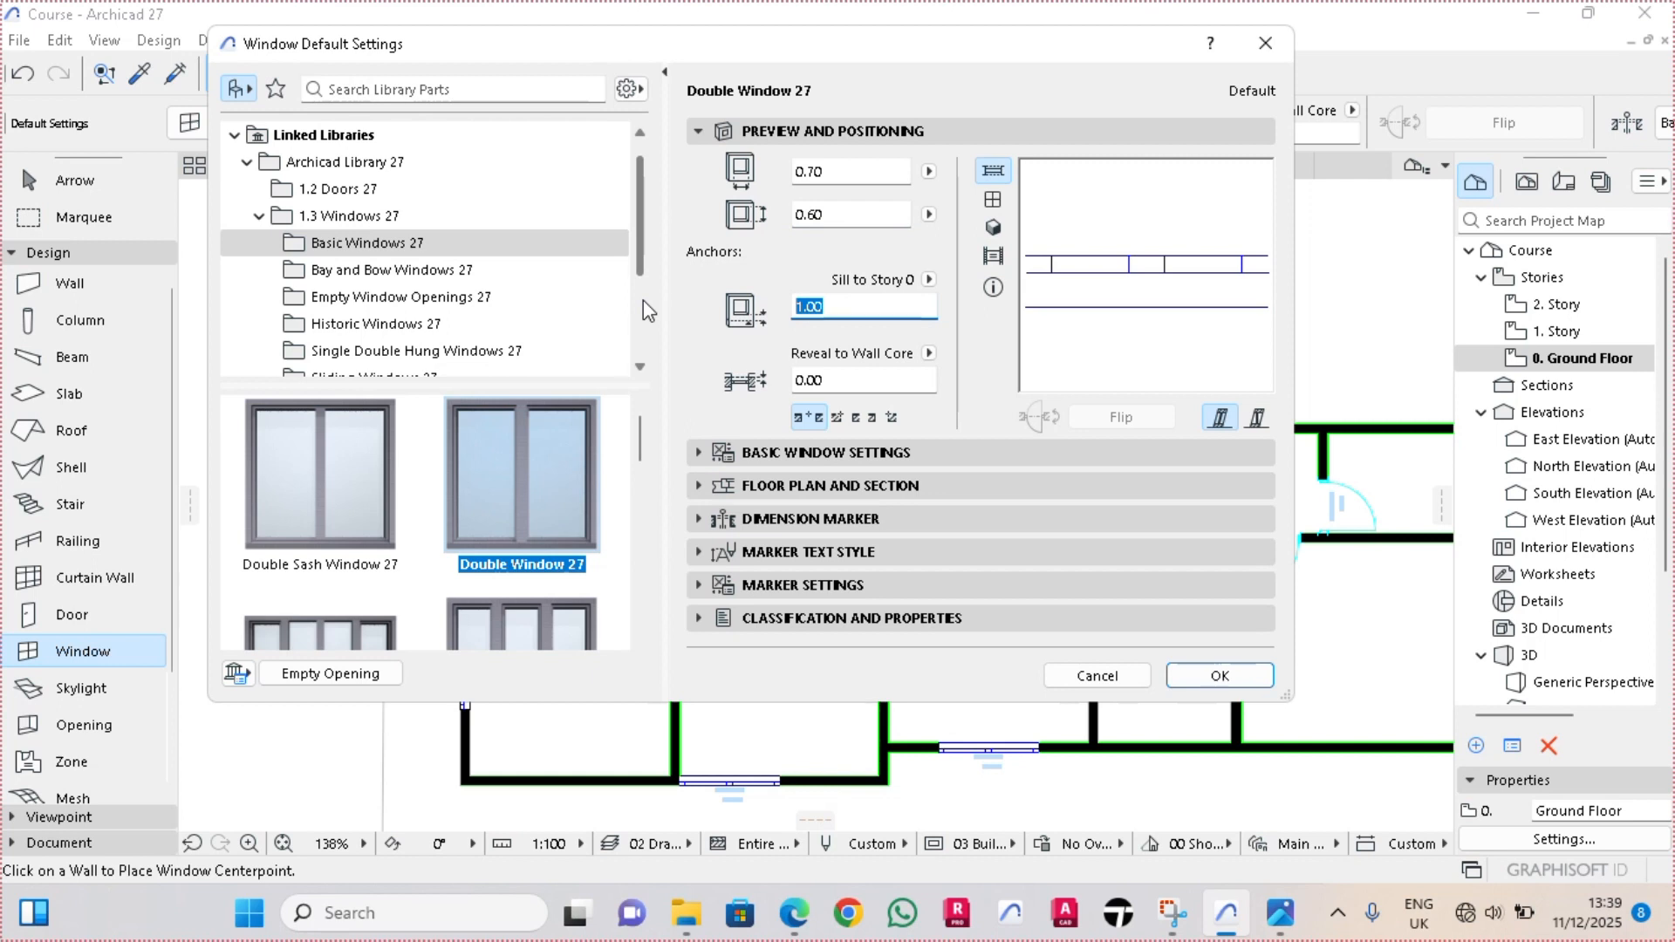
text(1.5)
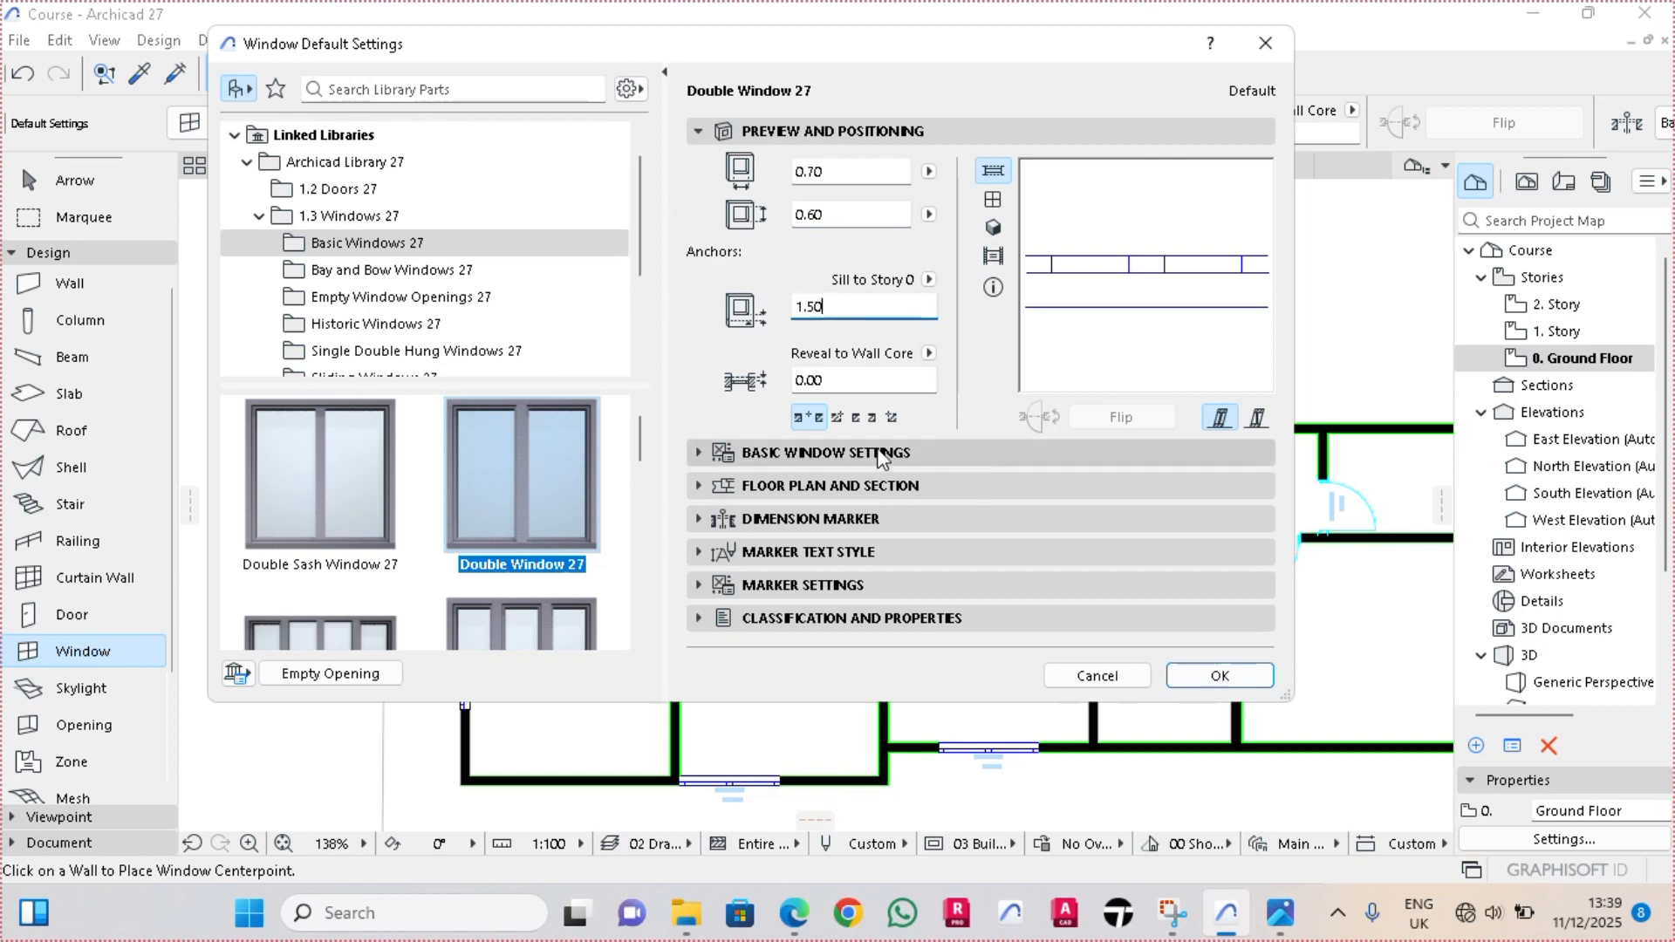
click(1220, 677)
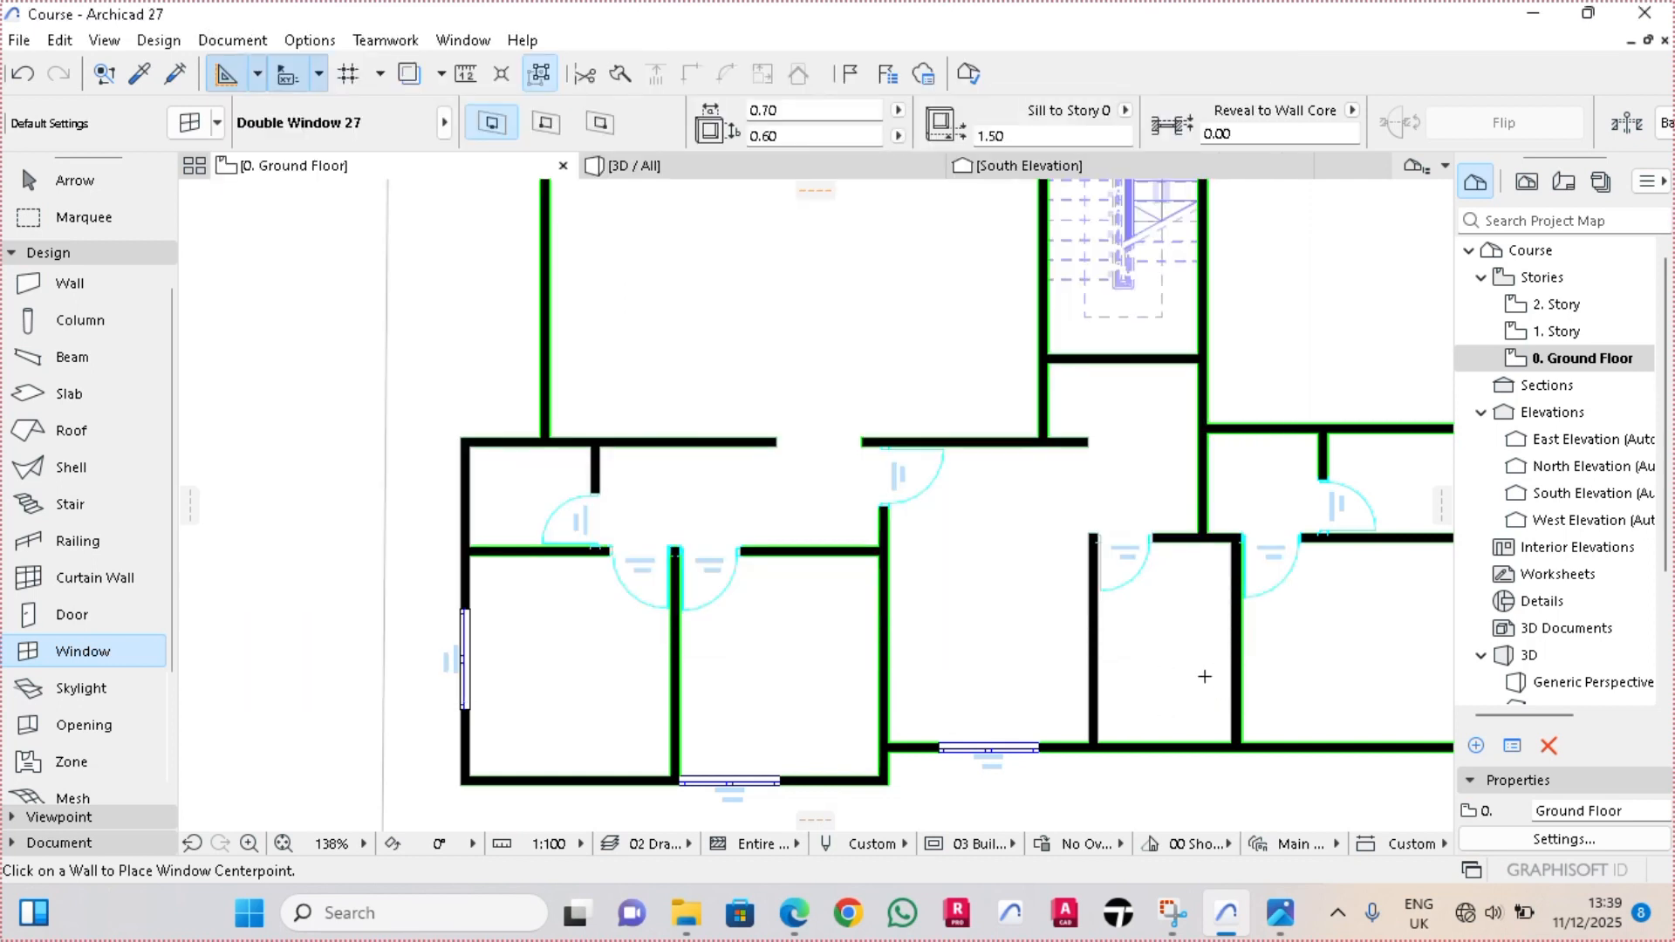
Place a small window on the west wall of the room north of the southwest room, aligning its upper edge with the inner wall corner
scroll(515, 384, up, 5)
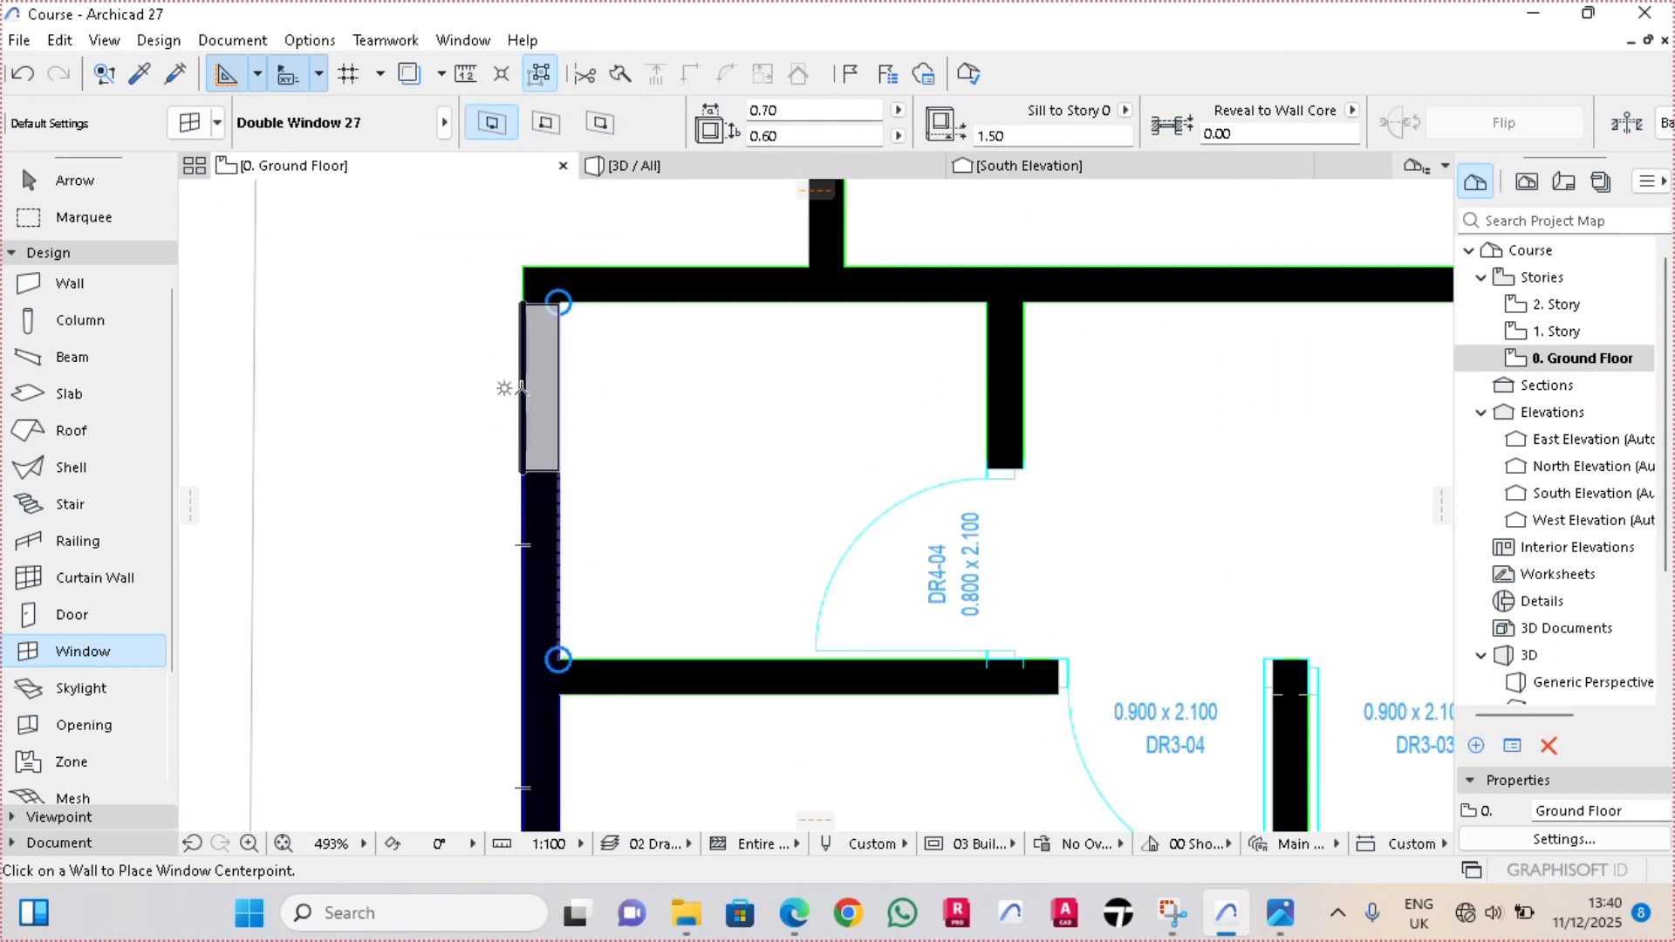
click(521, 388)
scroll(633, 250, up, 8)
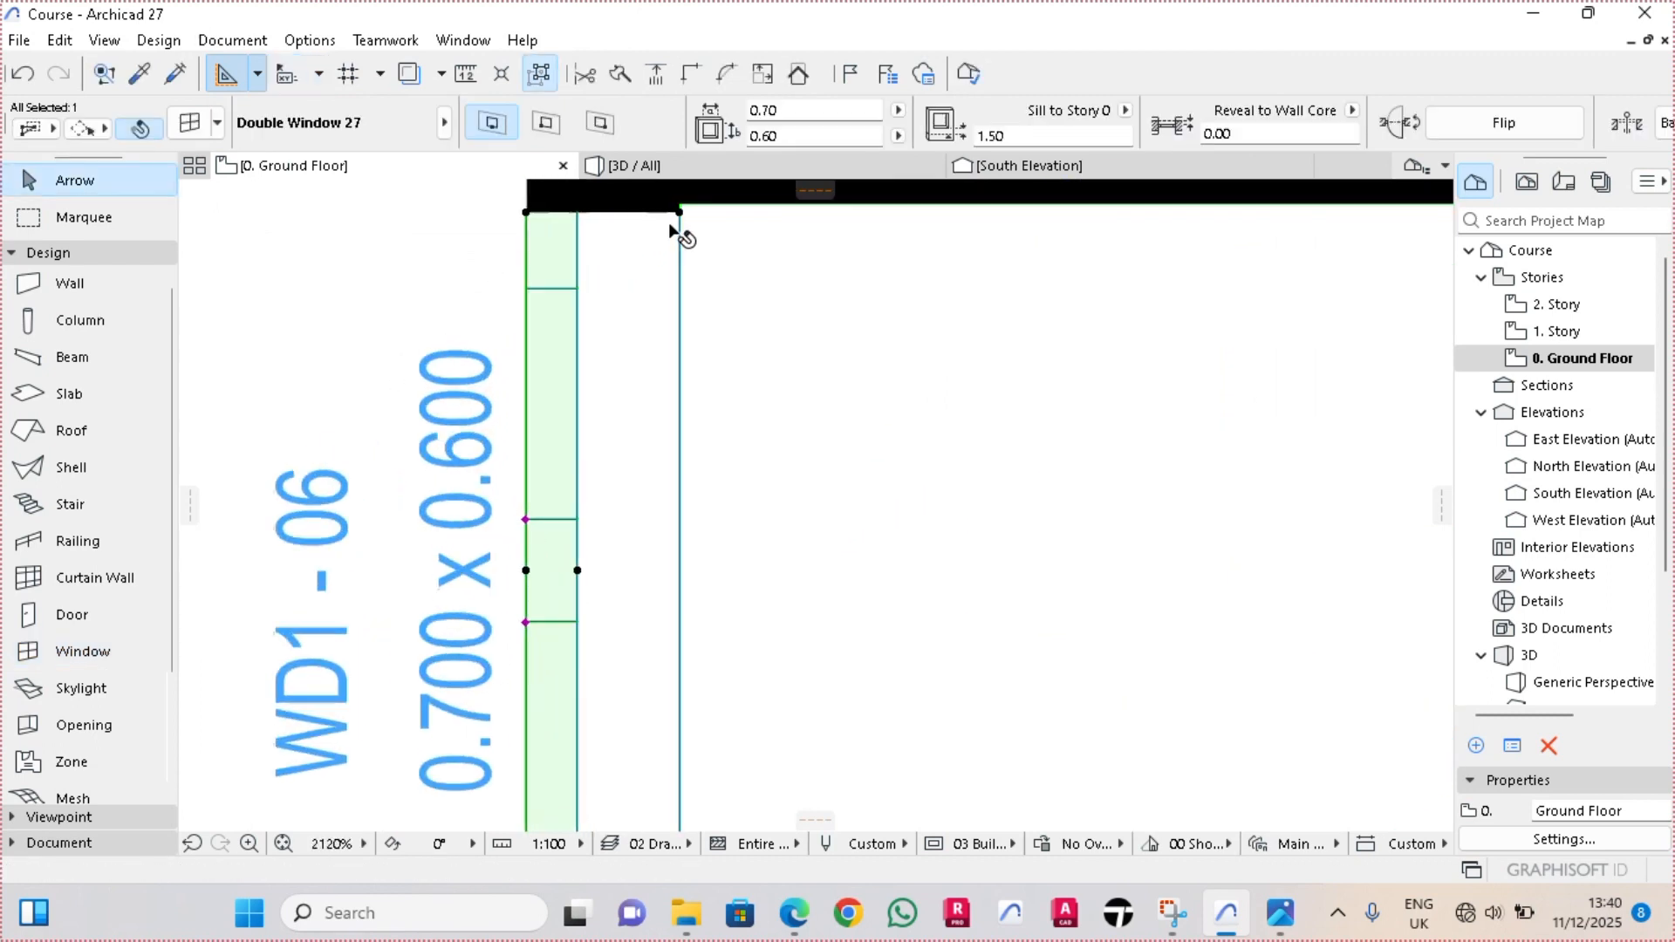
scroll(676, 231, up, 3)
click(673, 285)
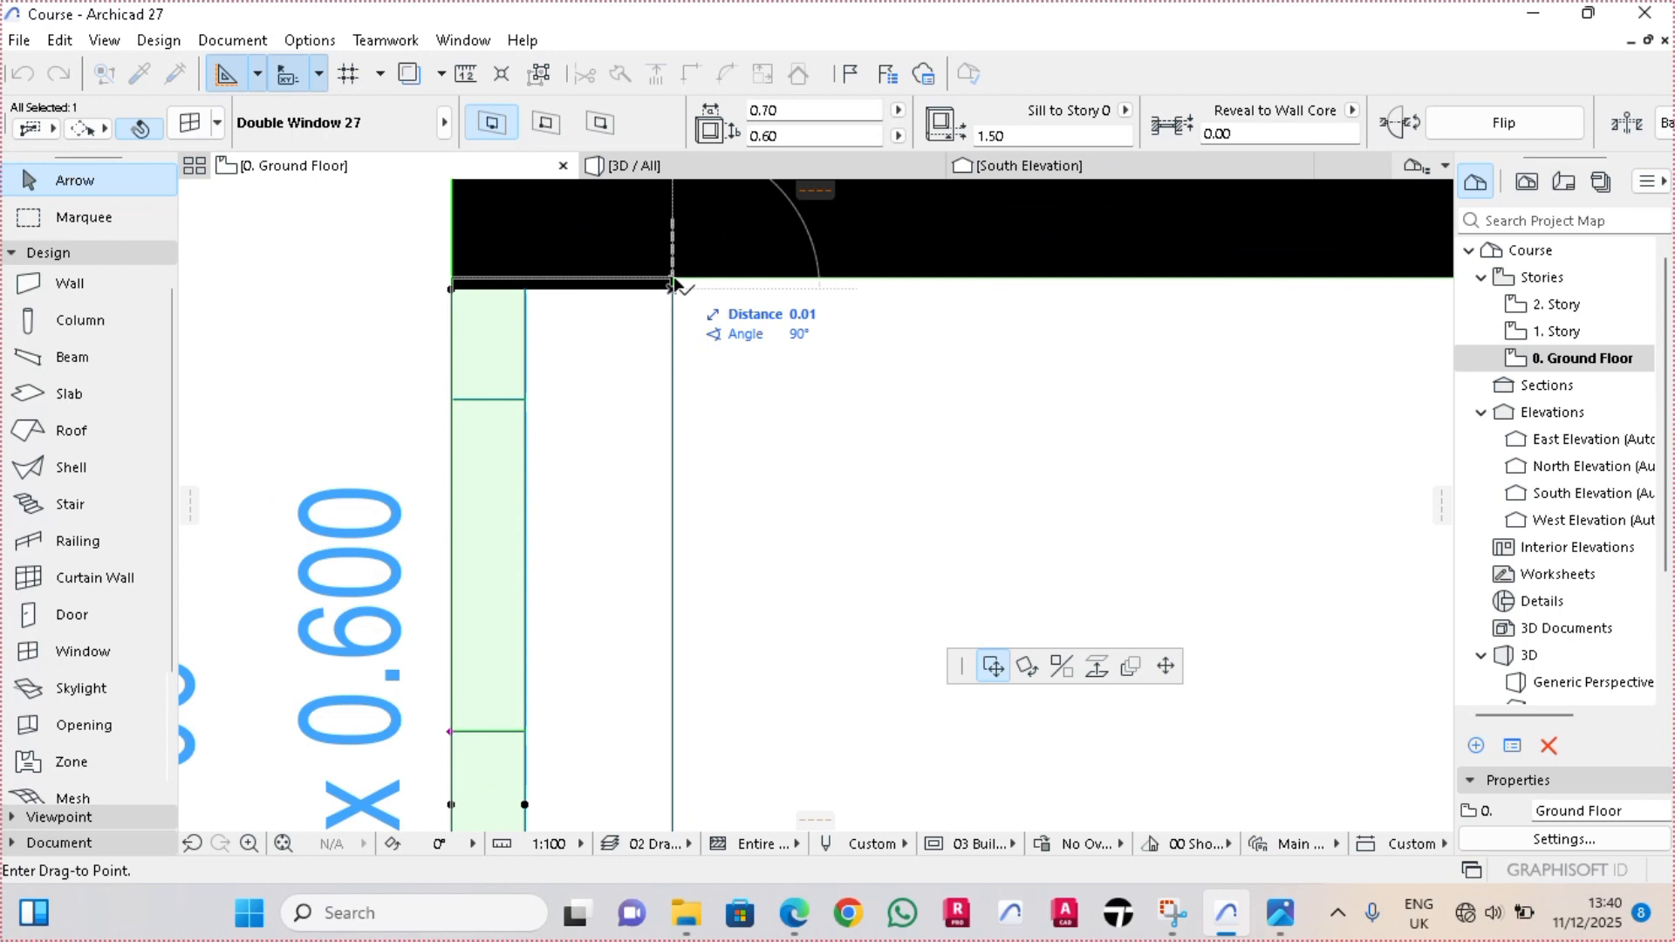
Move the small west window 0.35 m south along its wall, away from the inner corner
scroll(673, 288, down, 6)
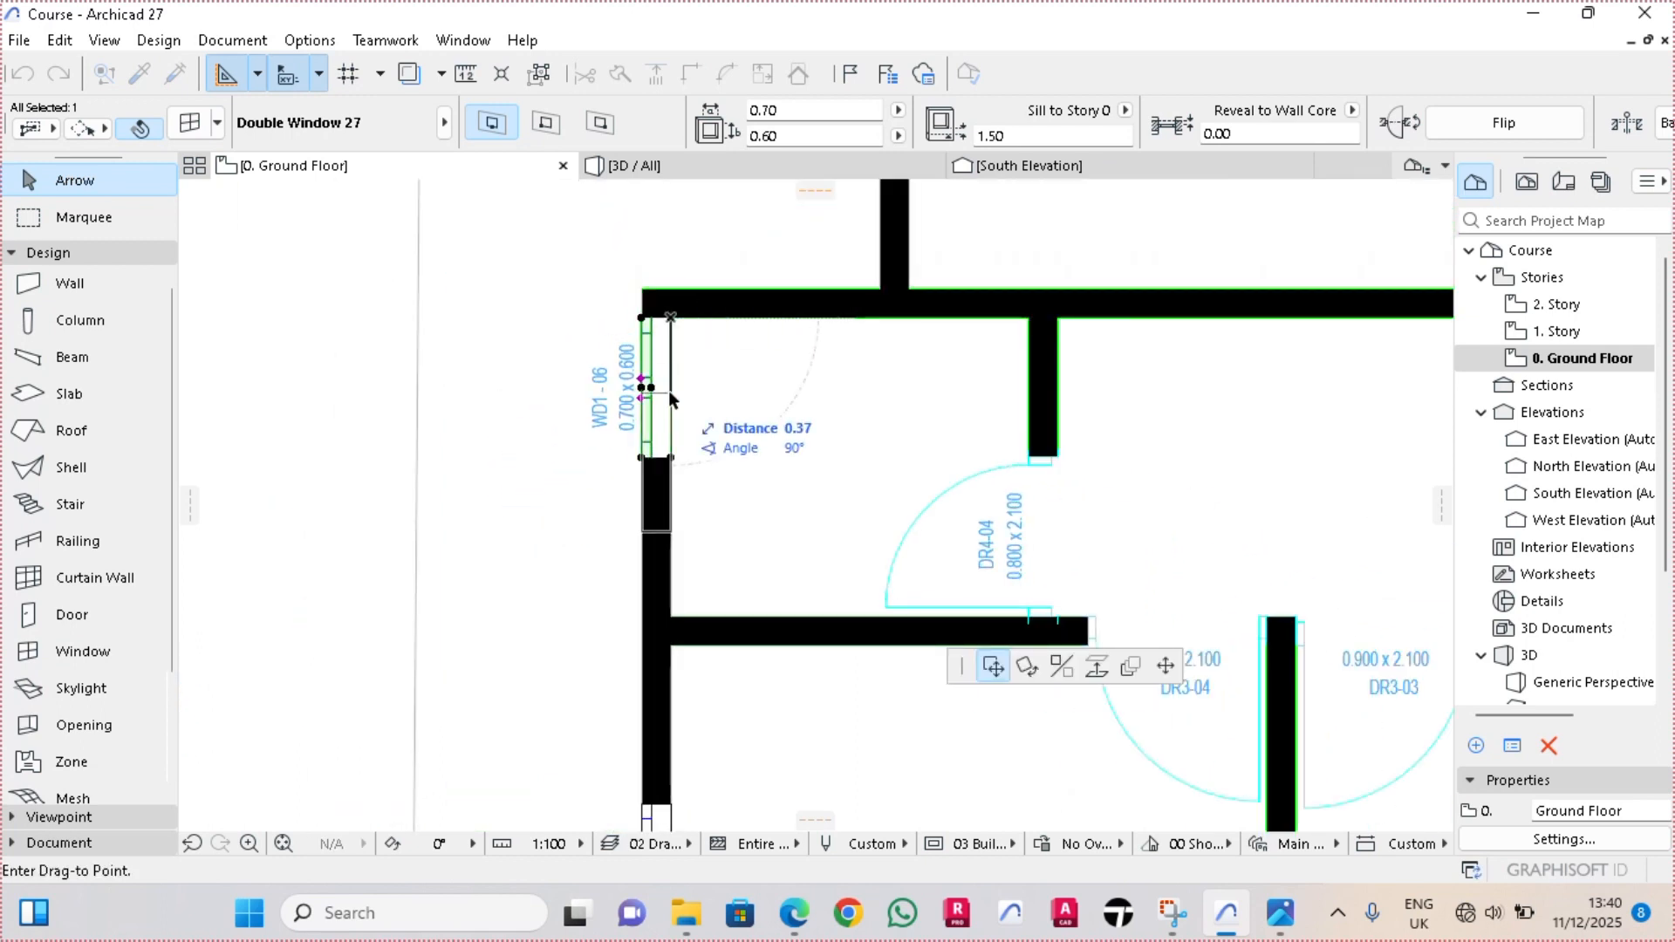
text(0.35)
key(Return)
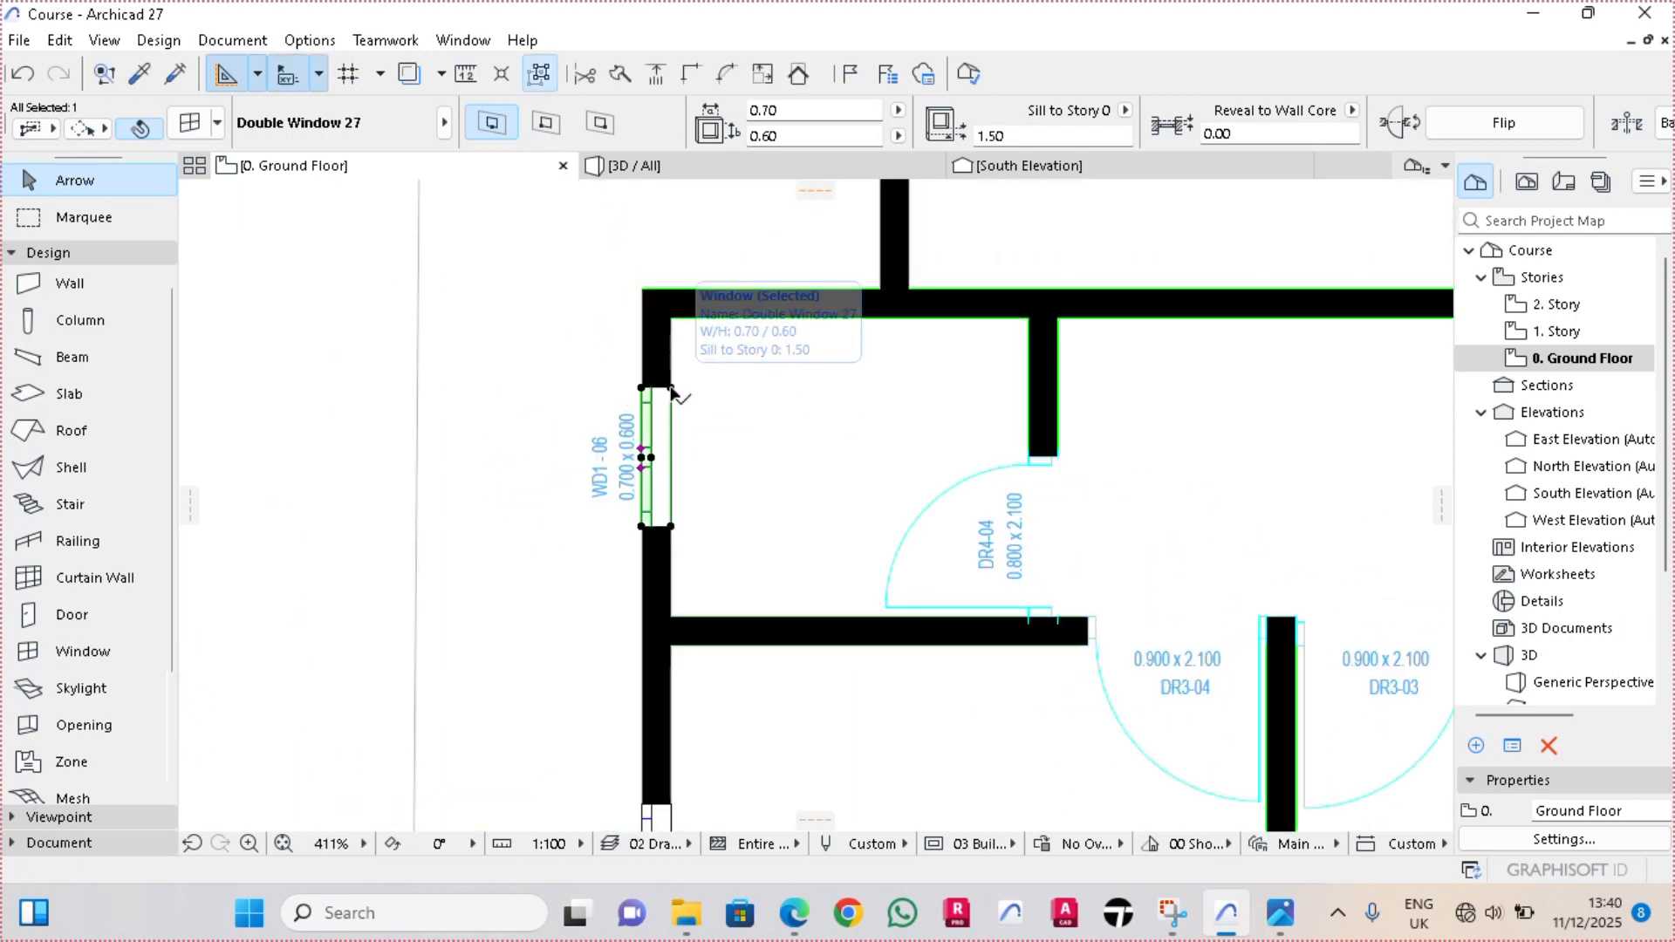
scroll(206, 390, down, 6)
click(292, 435)
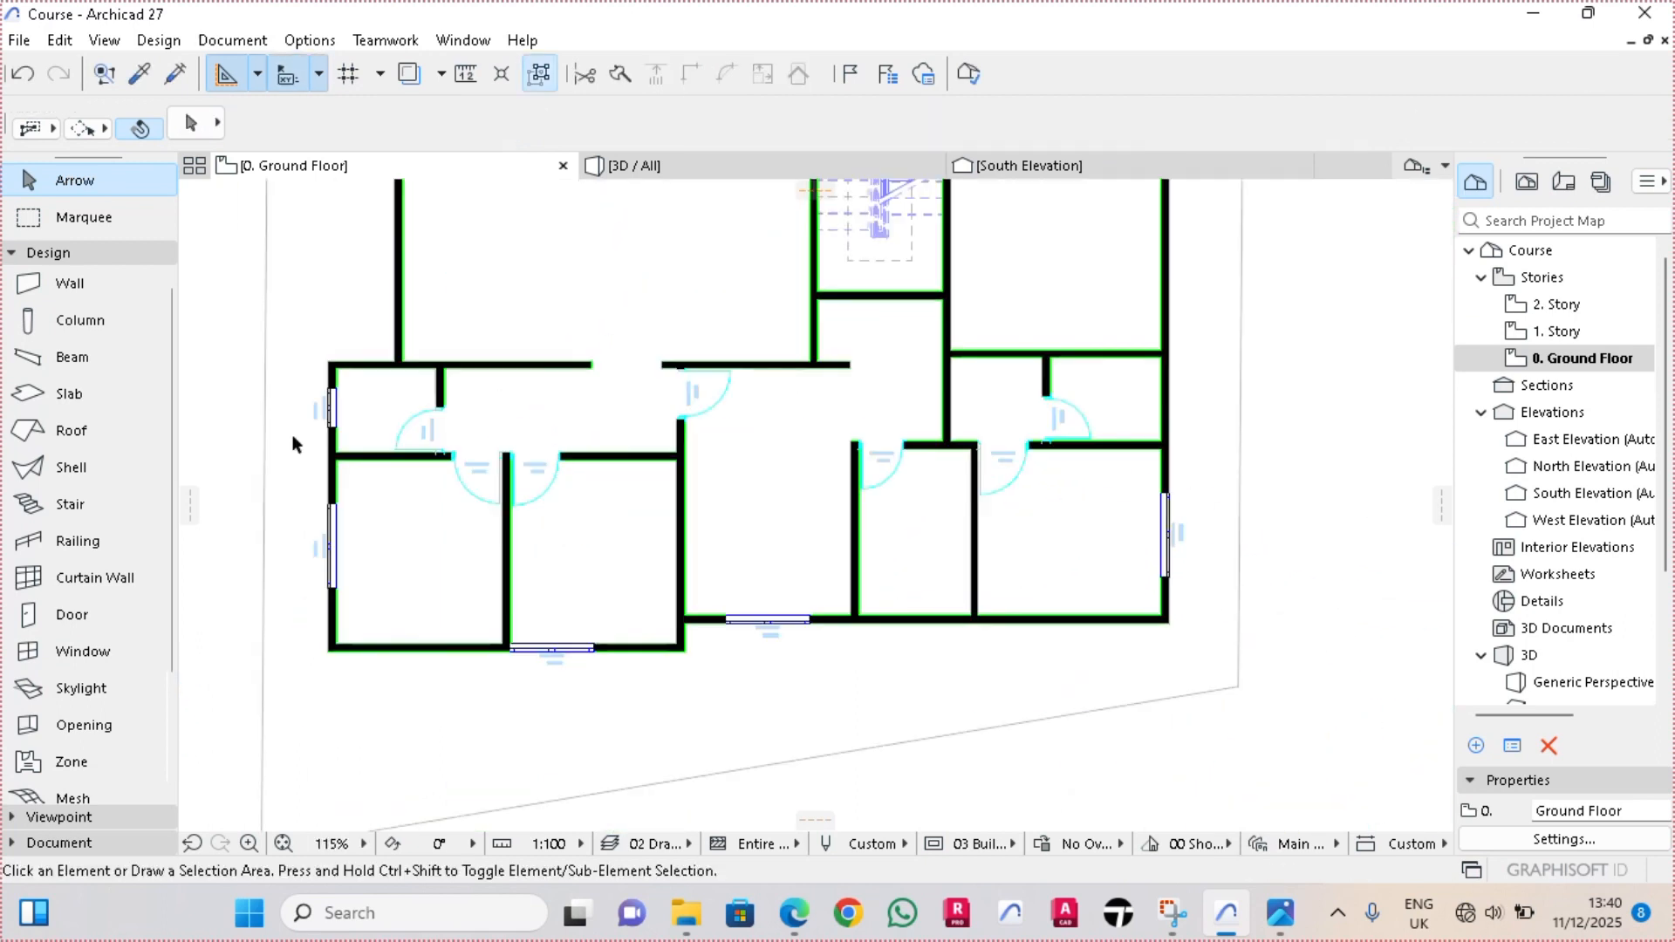
Place a small window on the east wall of the room north of the southeast room, aligning its upper edge with the inner corner
click(87, 653)
scroll(1218, 428, up, 4)
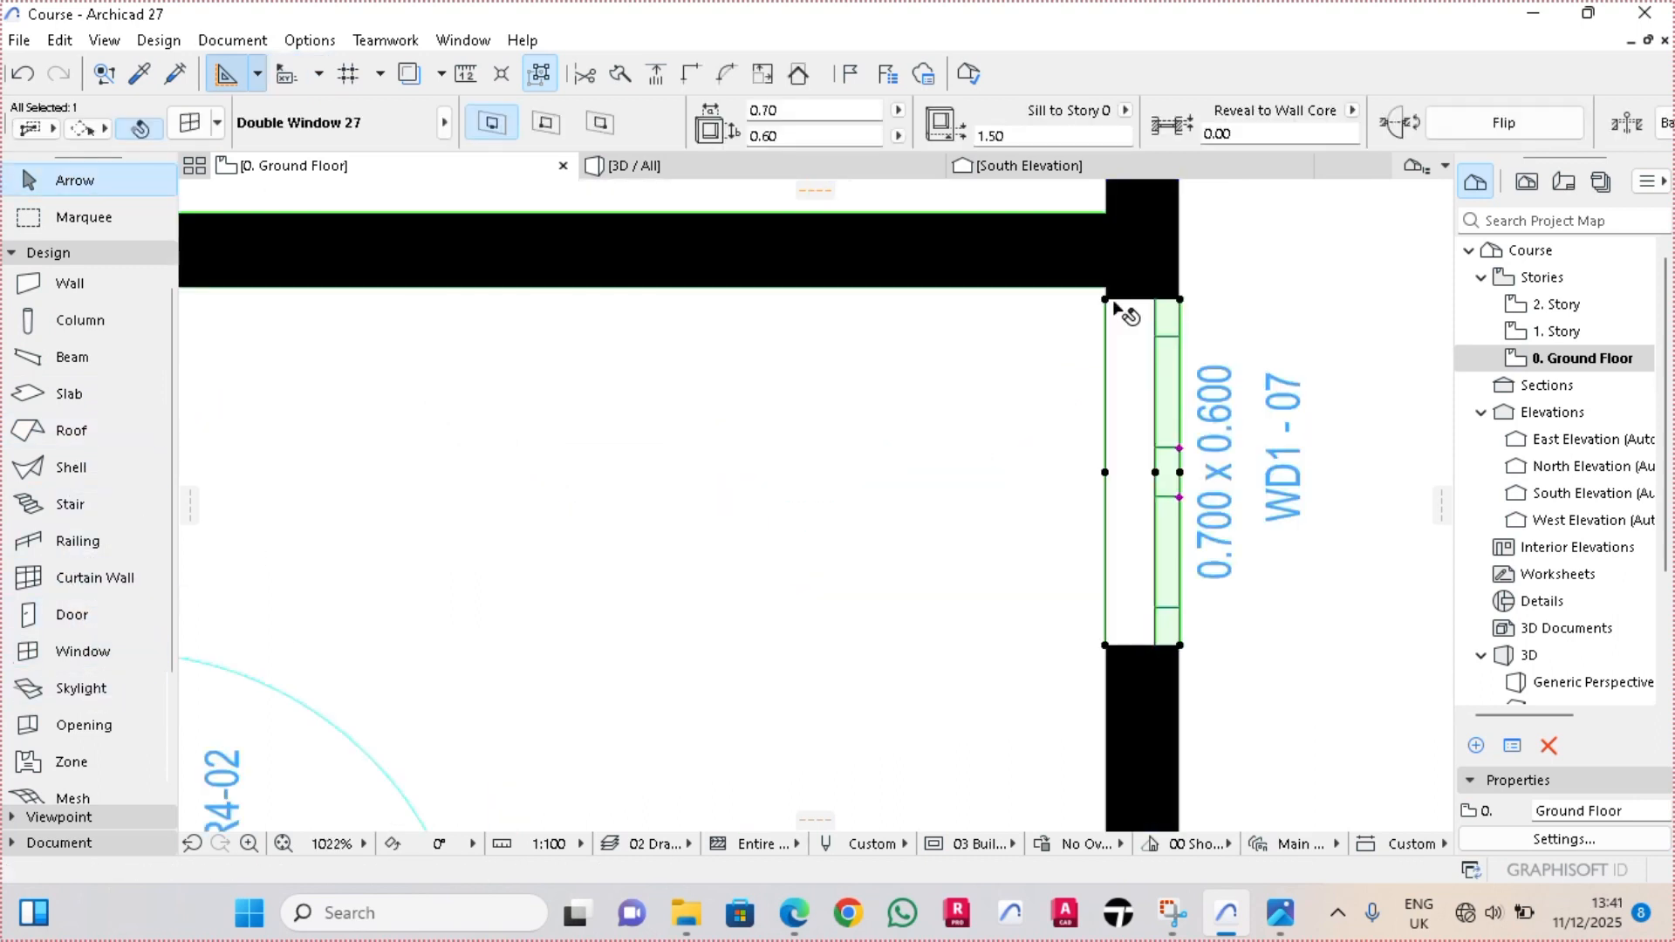
click(1106, 296)
click(1106, 287)
Move the small east window south along its wall, away from the inner corner
click(1105, 289)
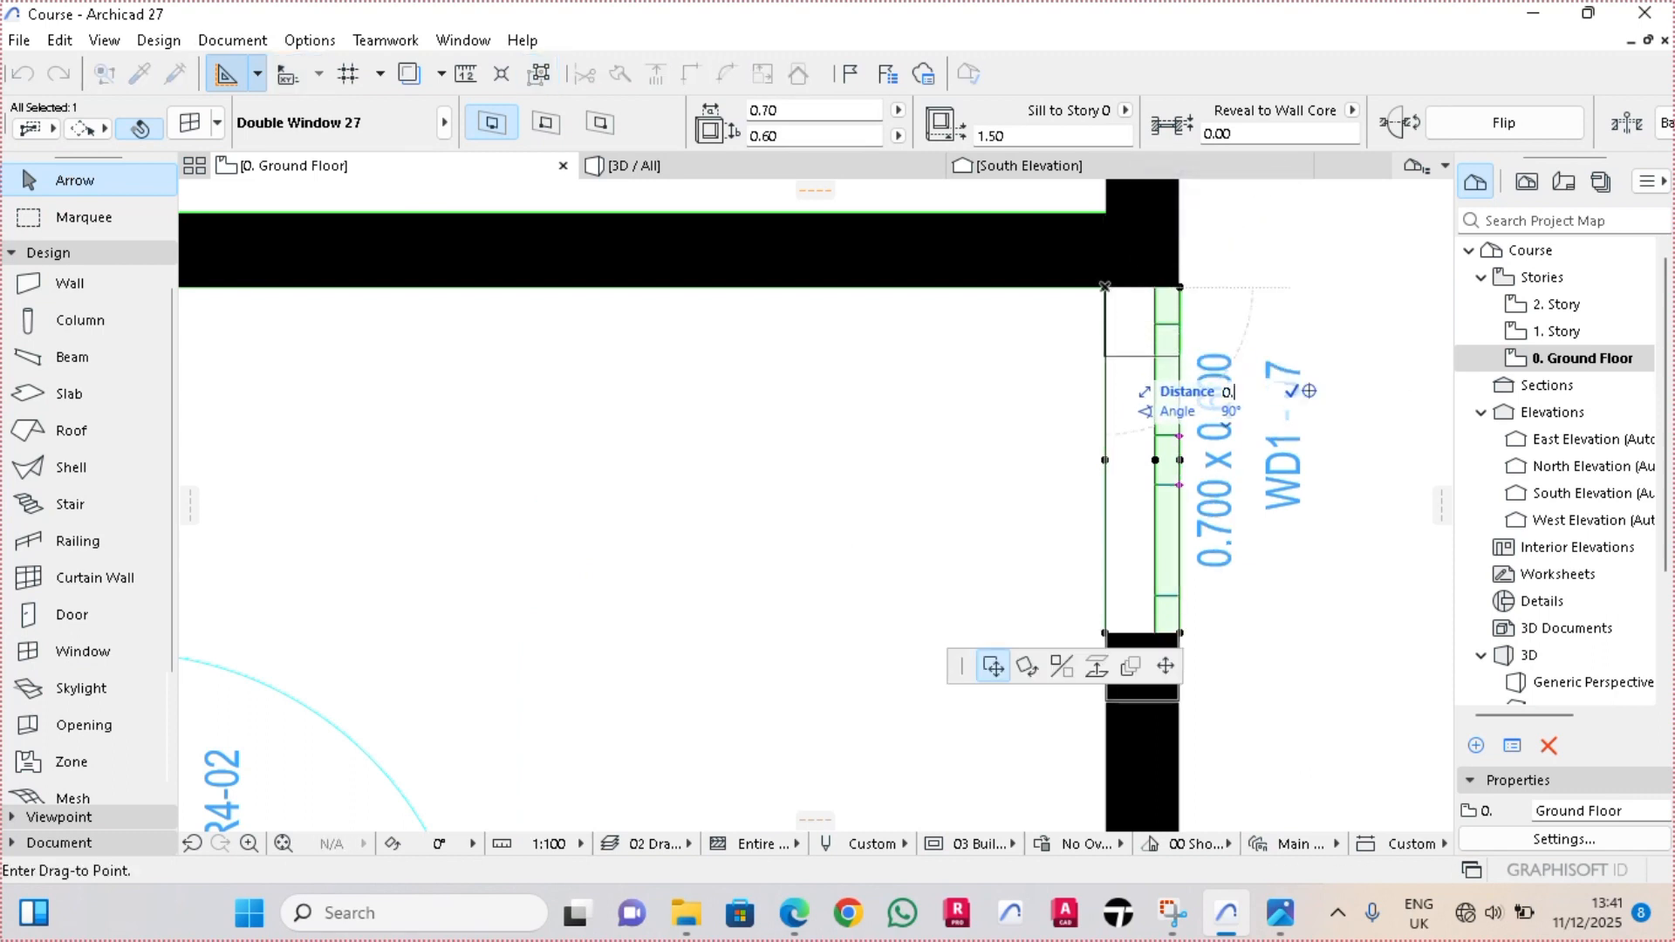
click(1105, 460)
key(Escape)
Place a small window on the south wall of the narrow room, directly beside its west partition
scroll(1069, 424, down, 10)
scroll(669, 660, up, 2)
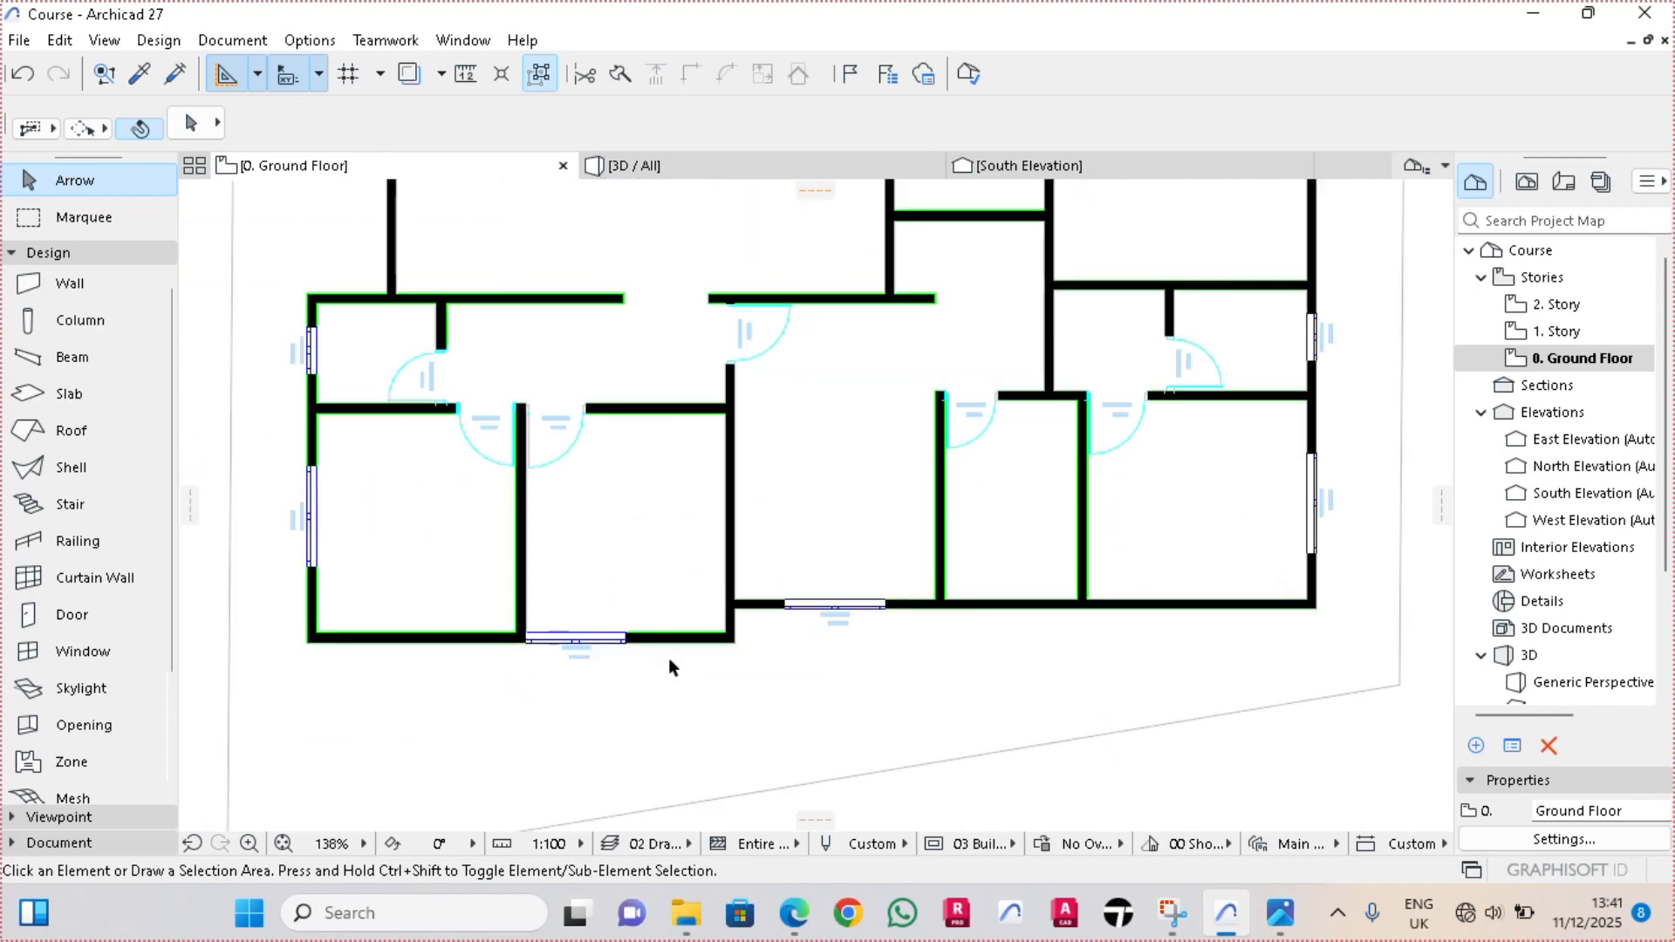
scroll(1024, 615, up, 2)
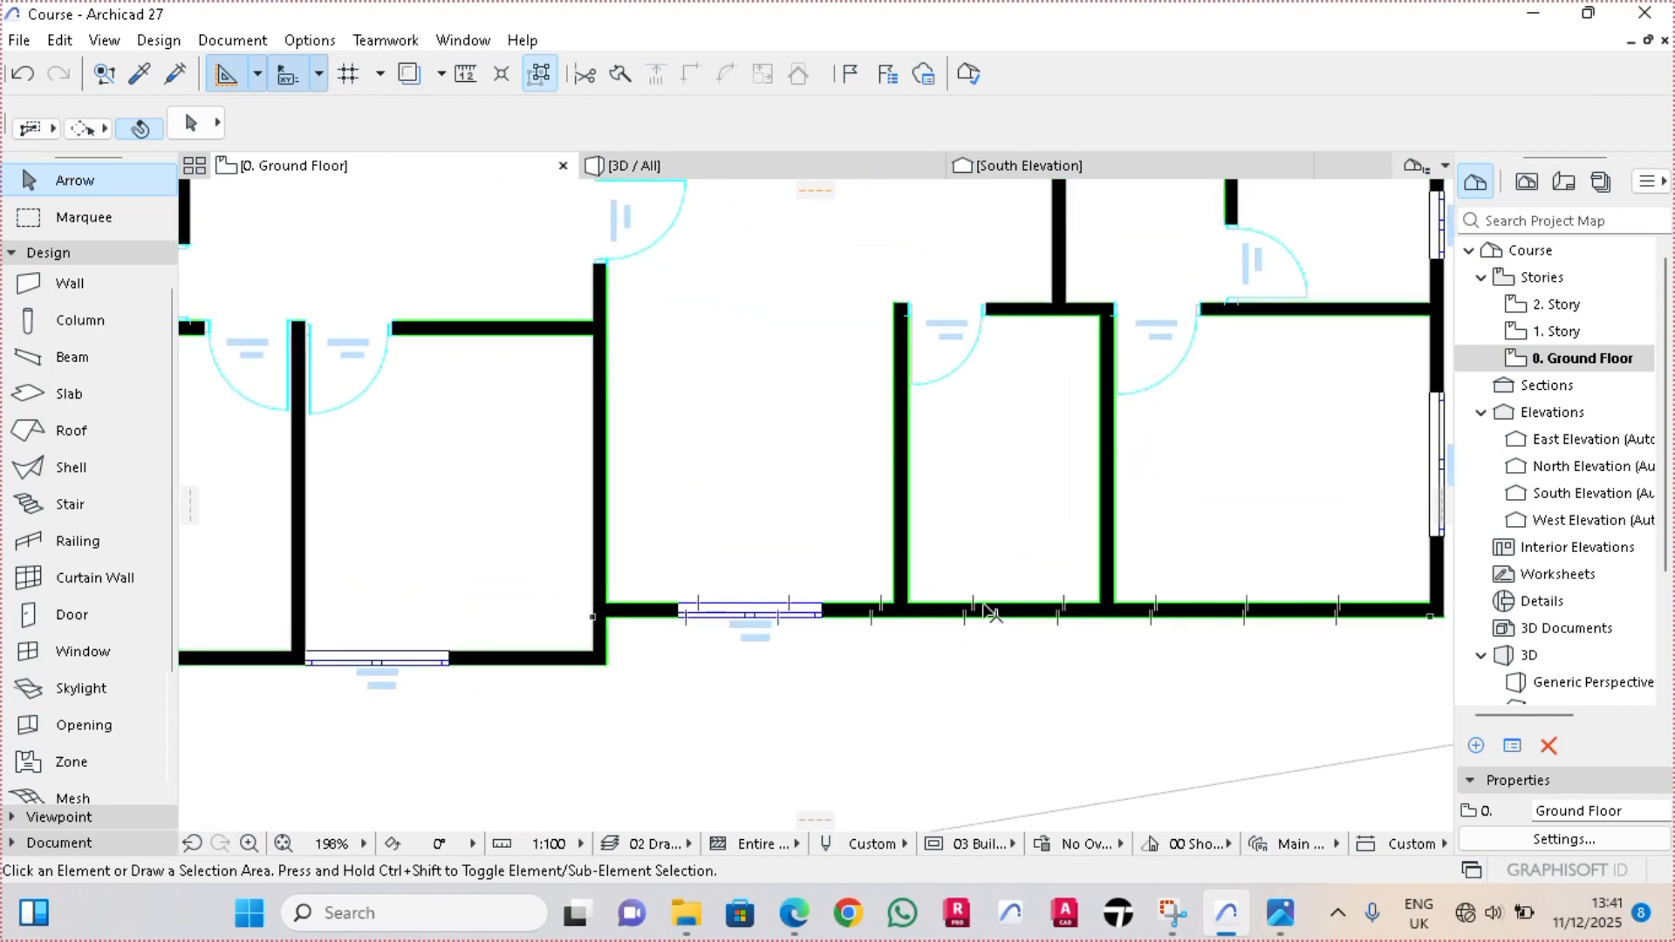
click(83, 651)
scroll(959, 621, up, 4)
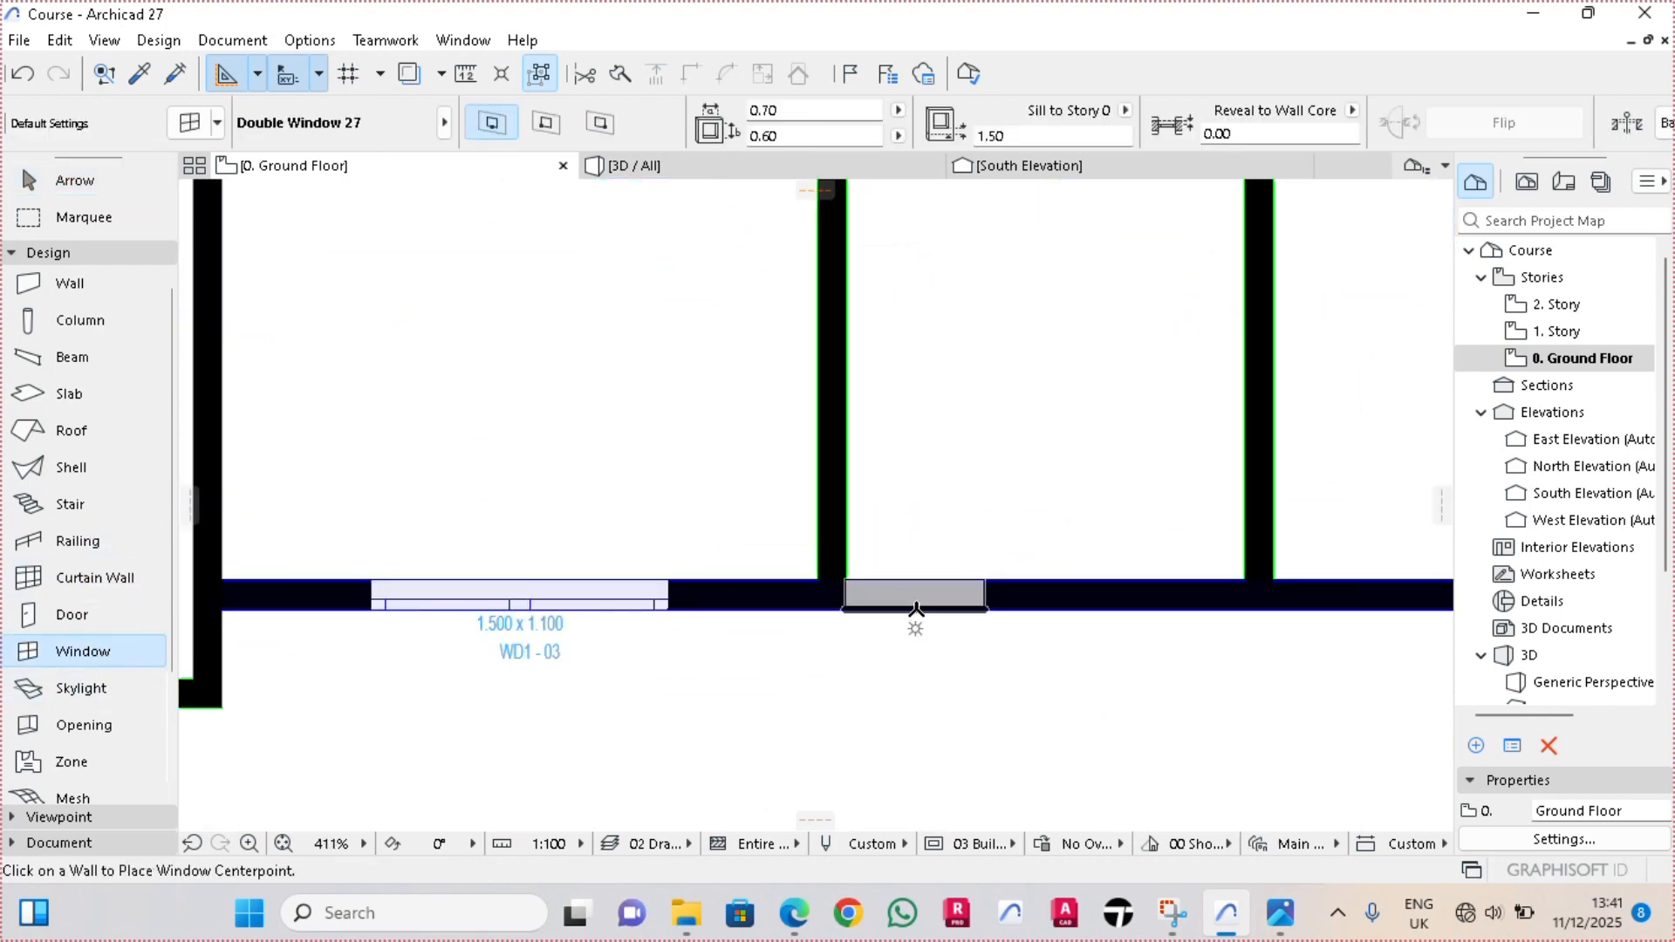
click(907, 683)
Move the narrow room's south window 0.65 m east along its wall
scroll(875, 621, up, 1)
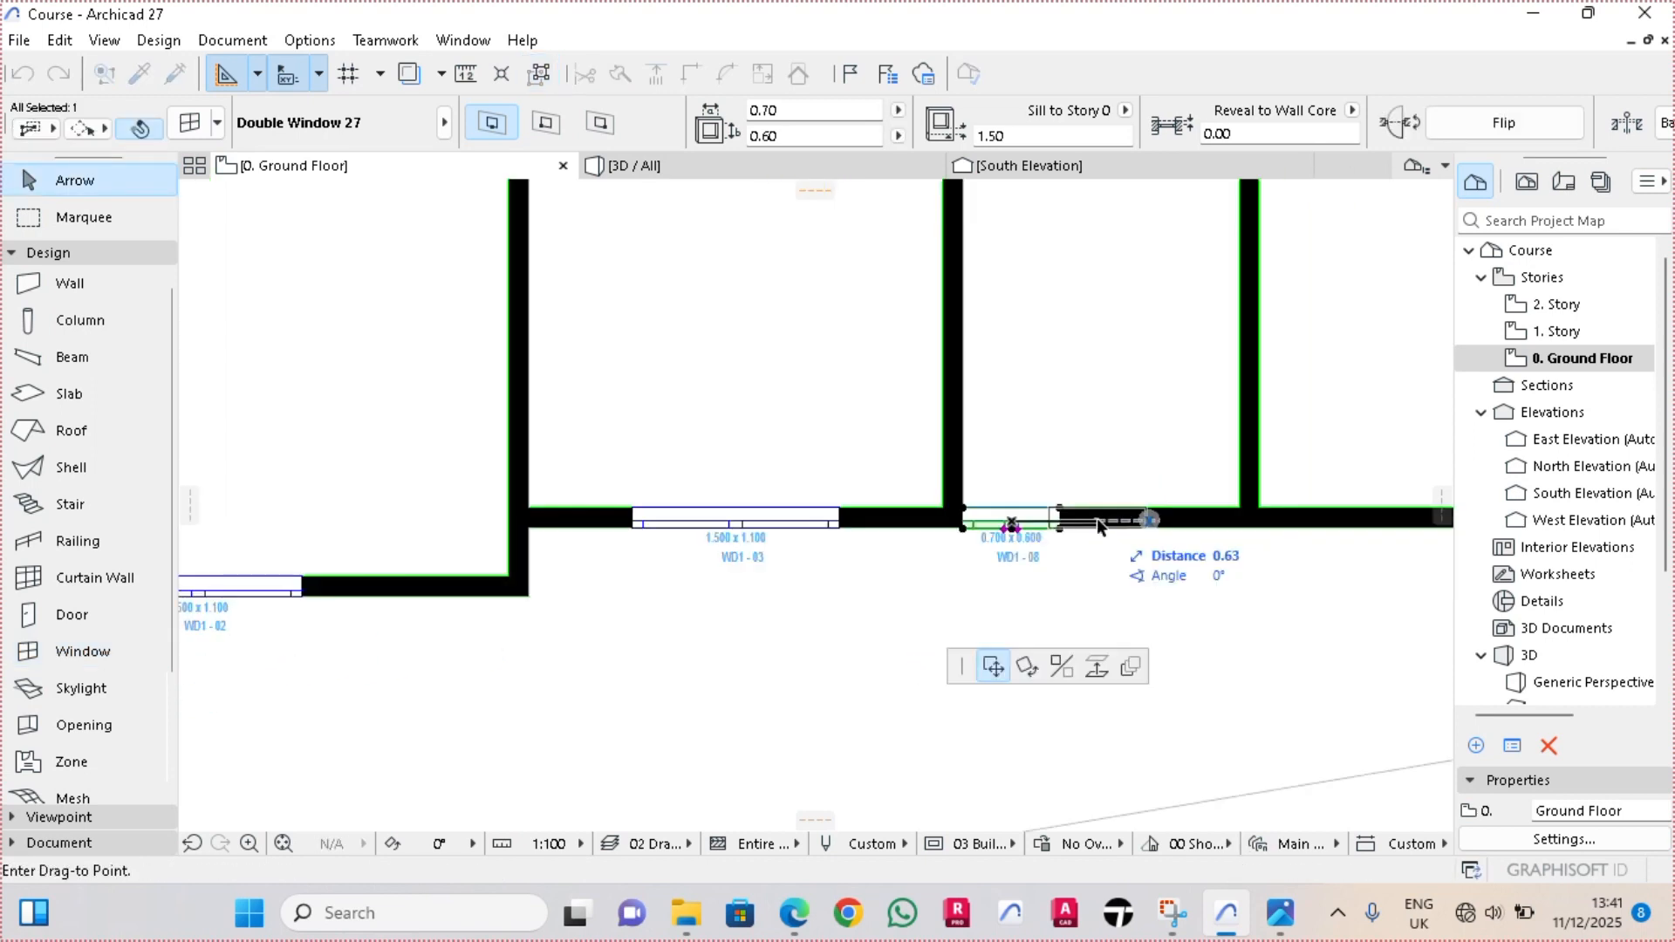
text(0.65)
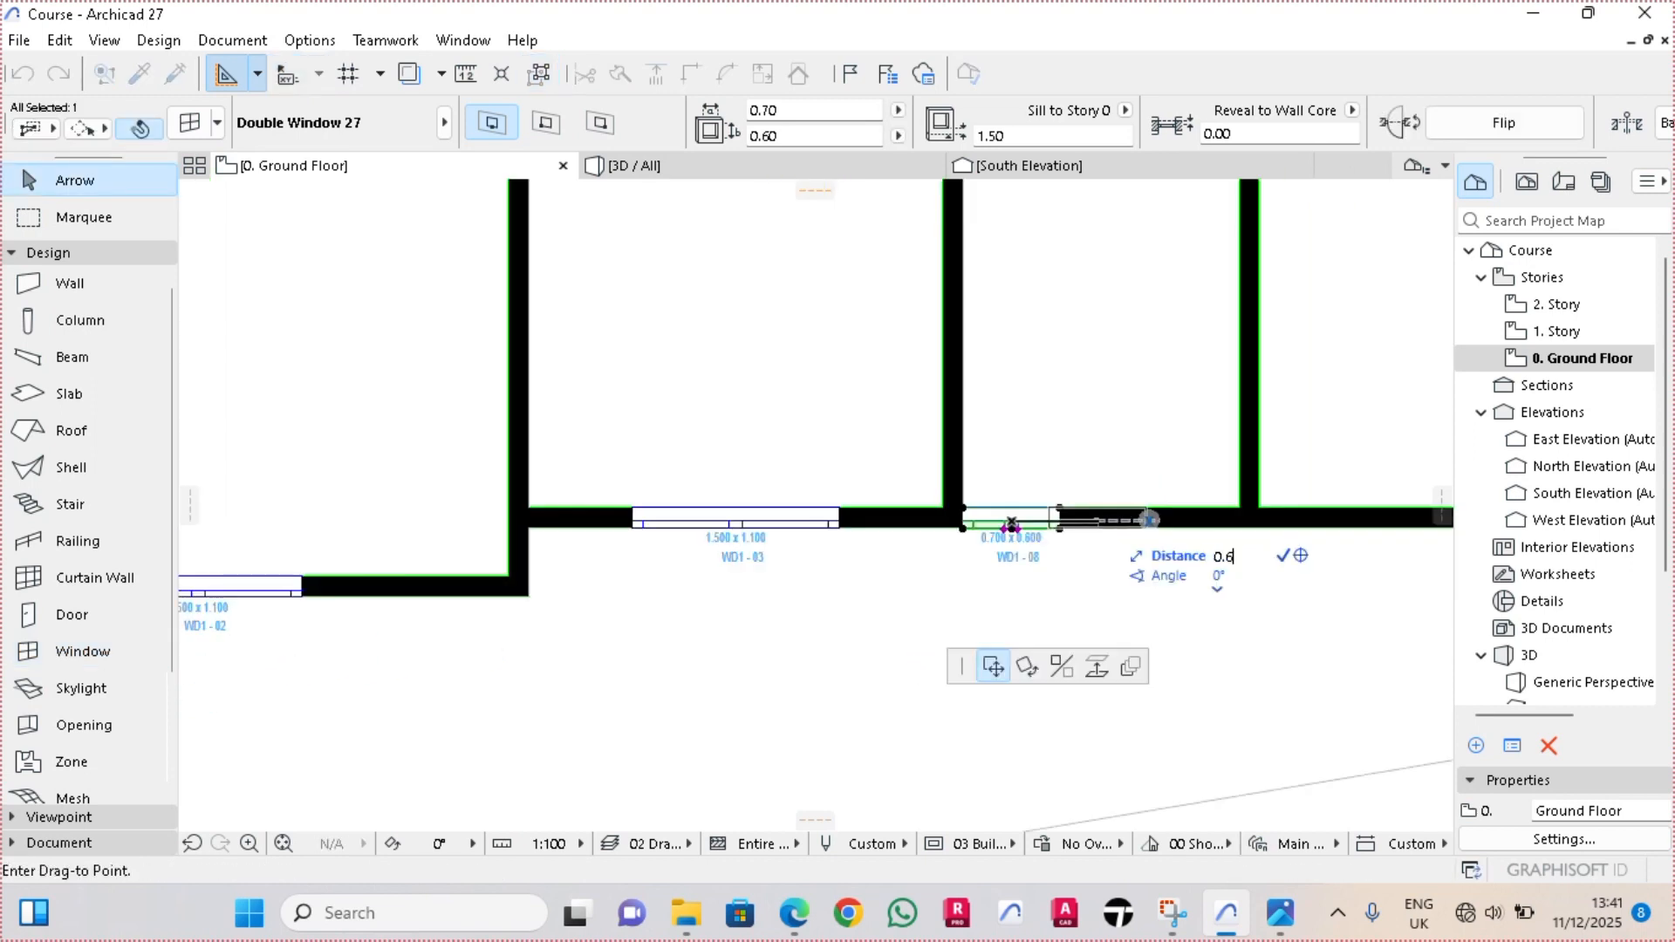
key(Return)
scroll(840, 566, down, 4)
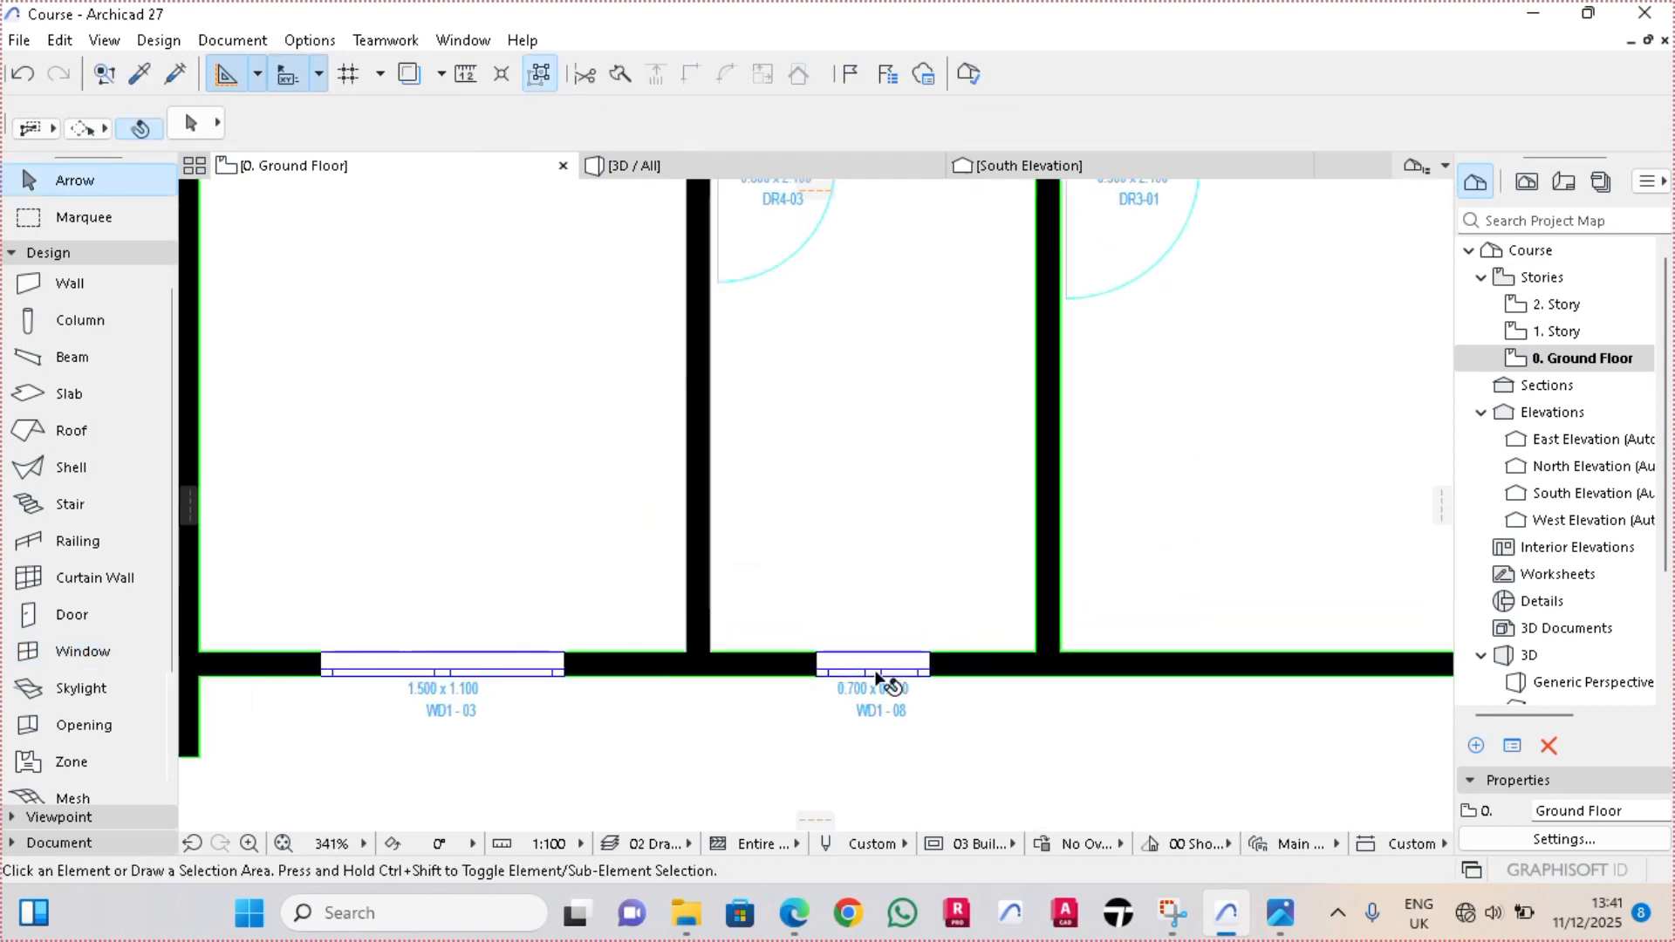
Set the ID of the three 0.70 × 0.60 m windows to WD2 - 01
scroll(840, 574, down, 2)
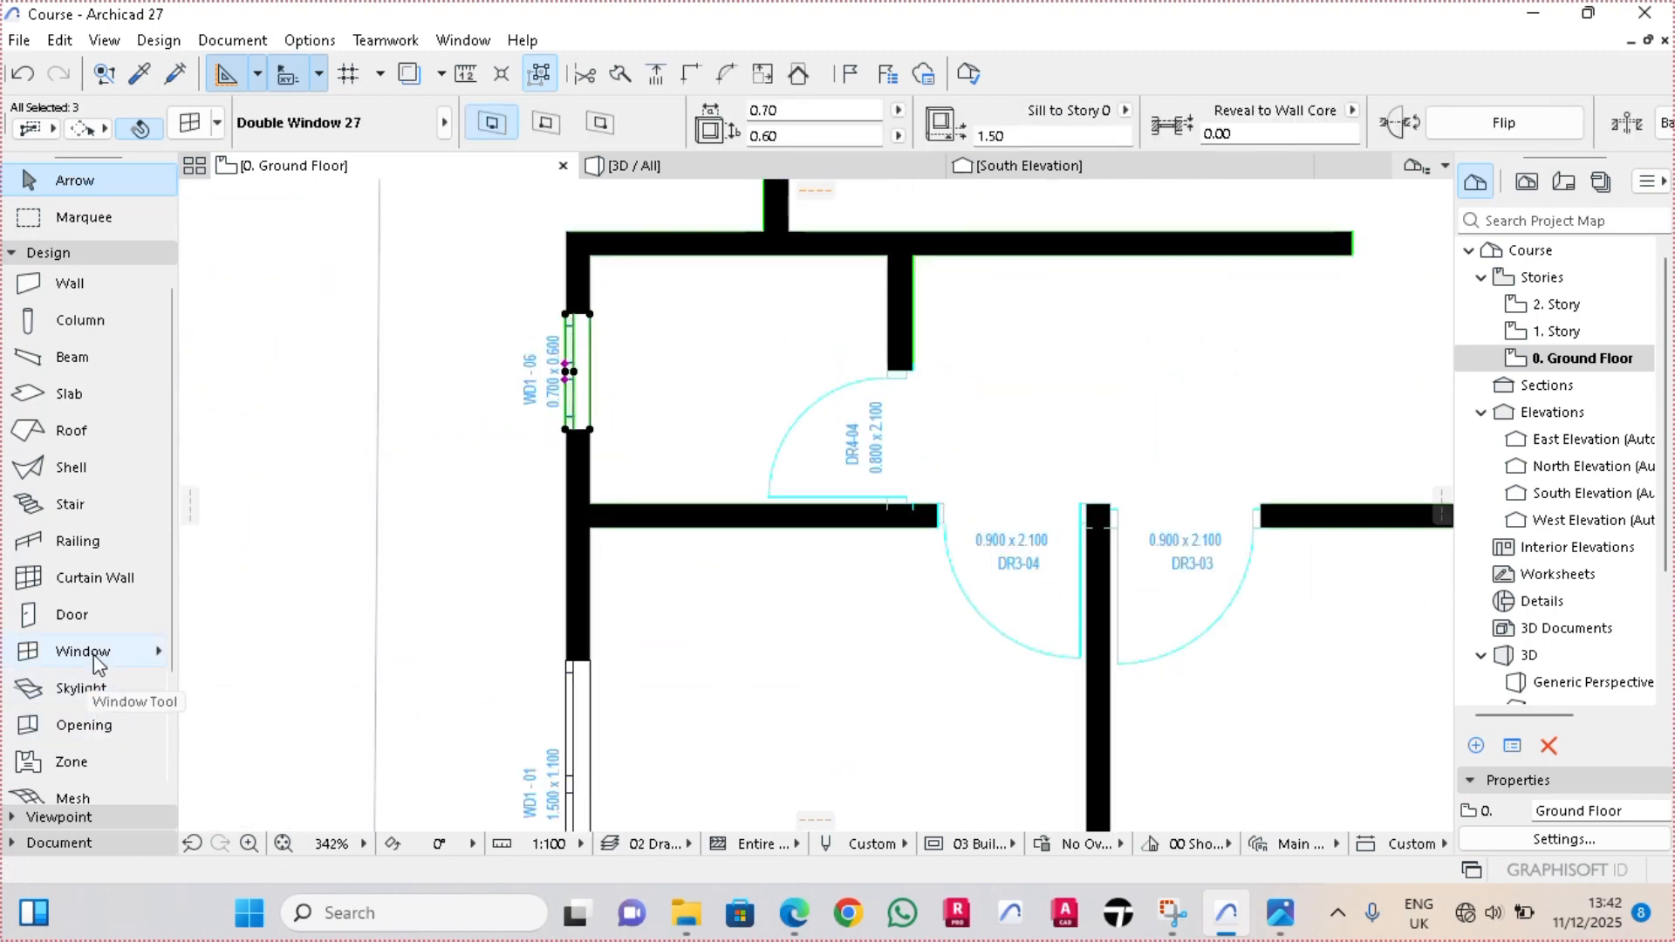
double_click(98, 655)
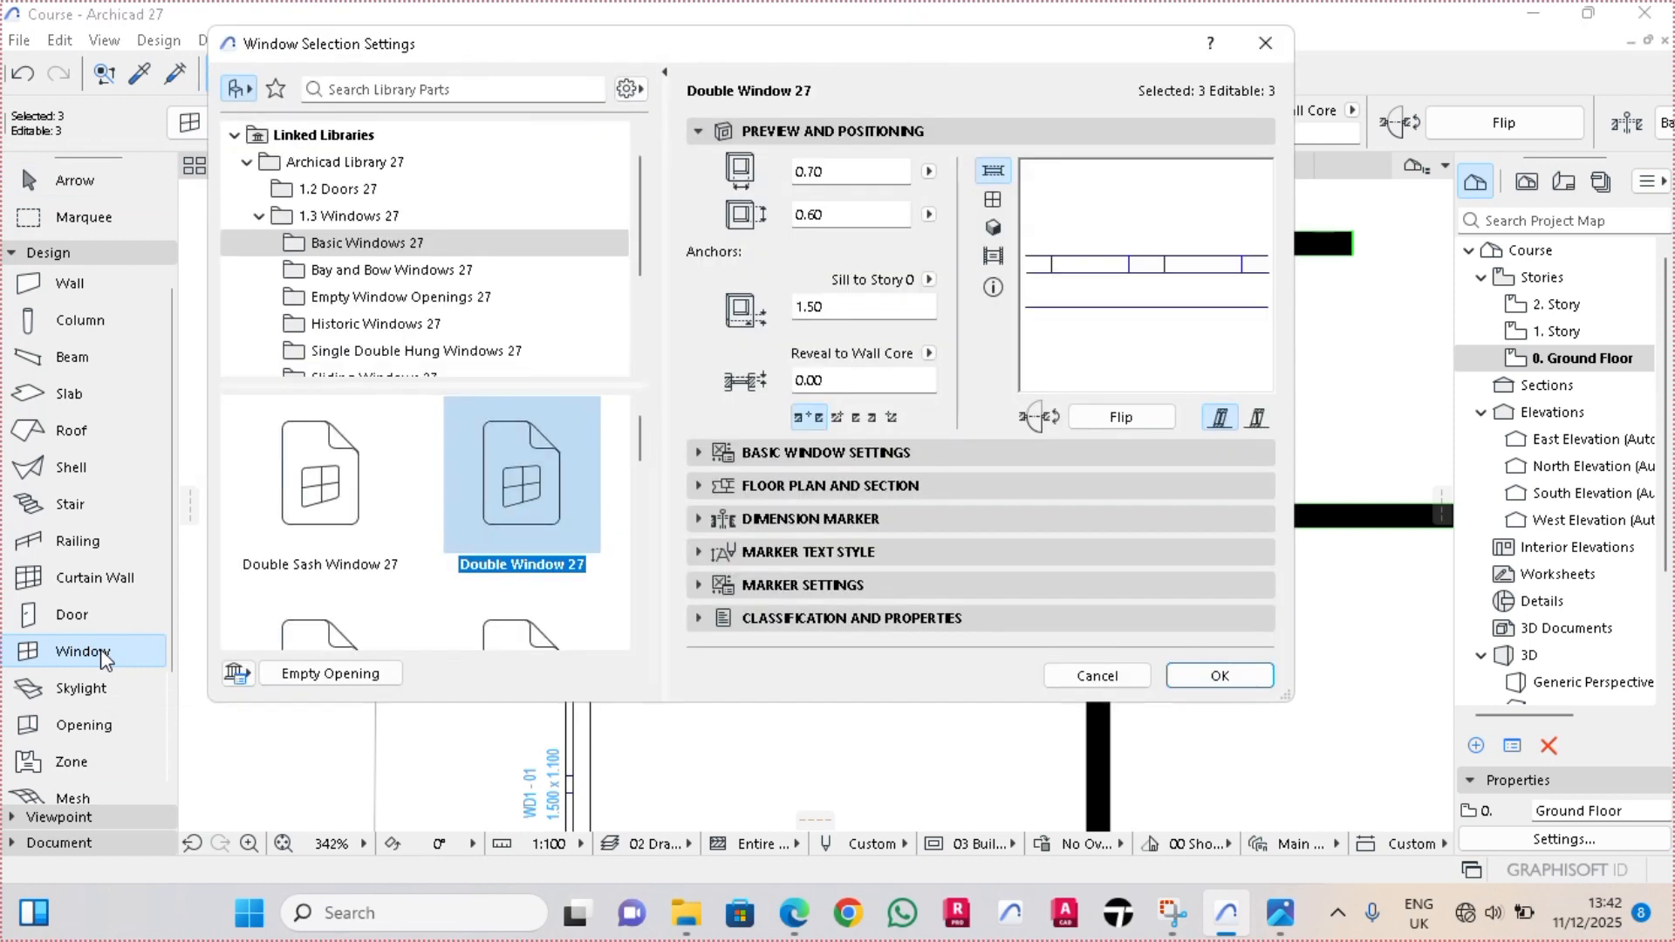
click(835, 619)
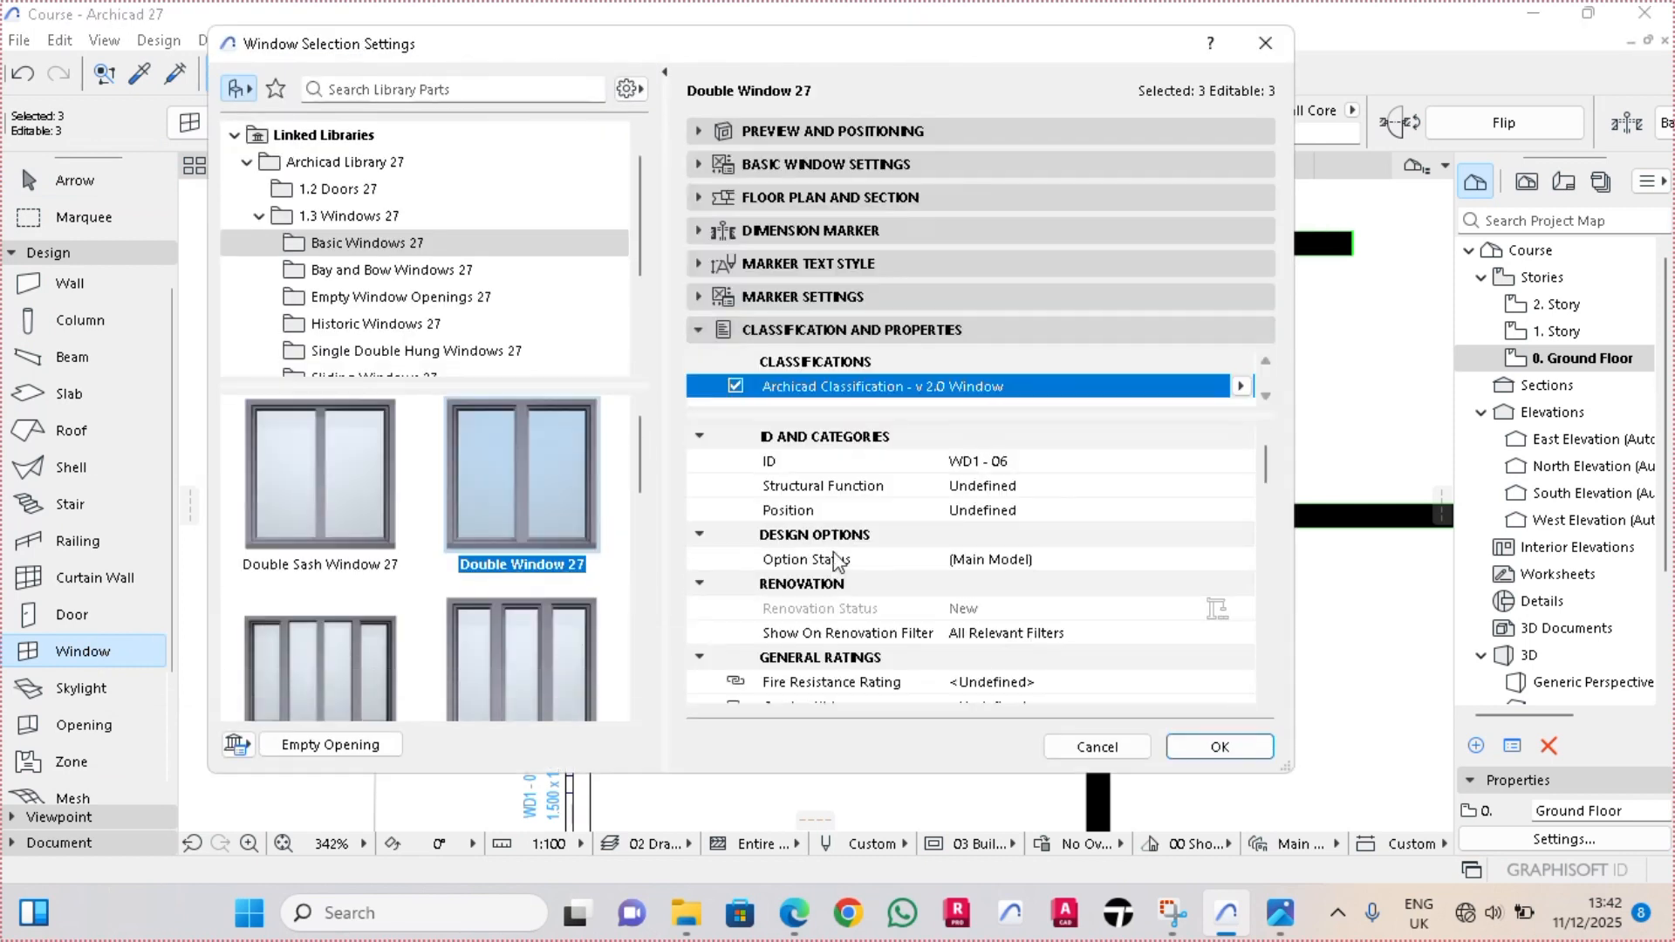
click(980, 463)
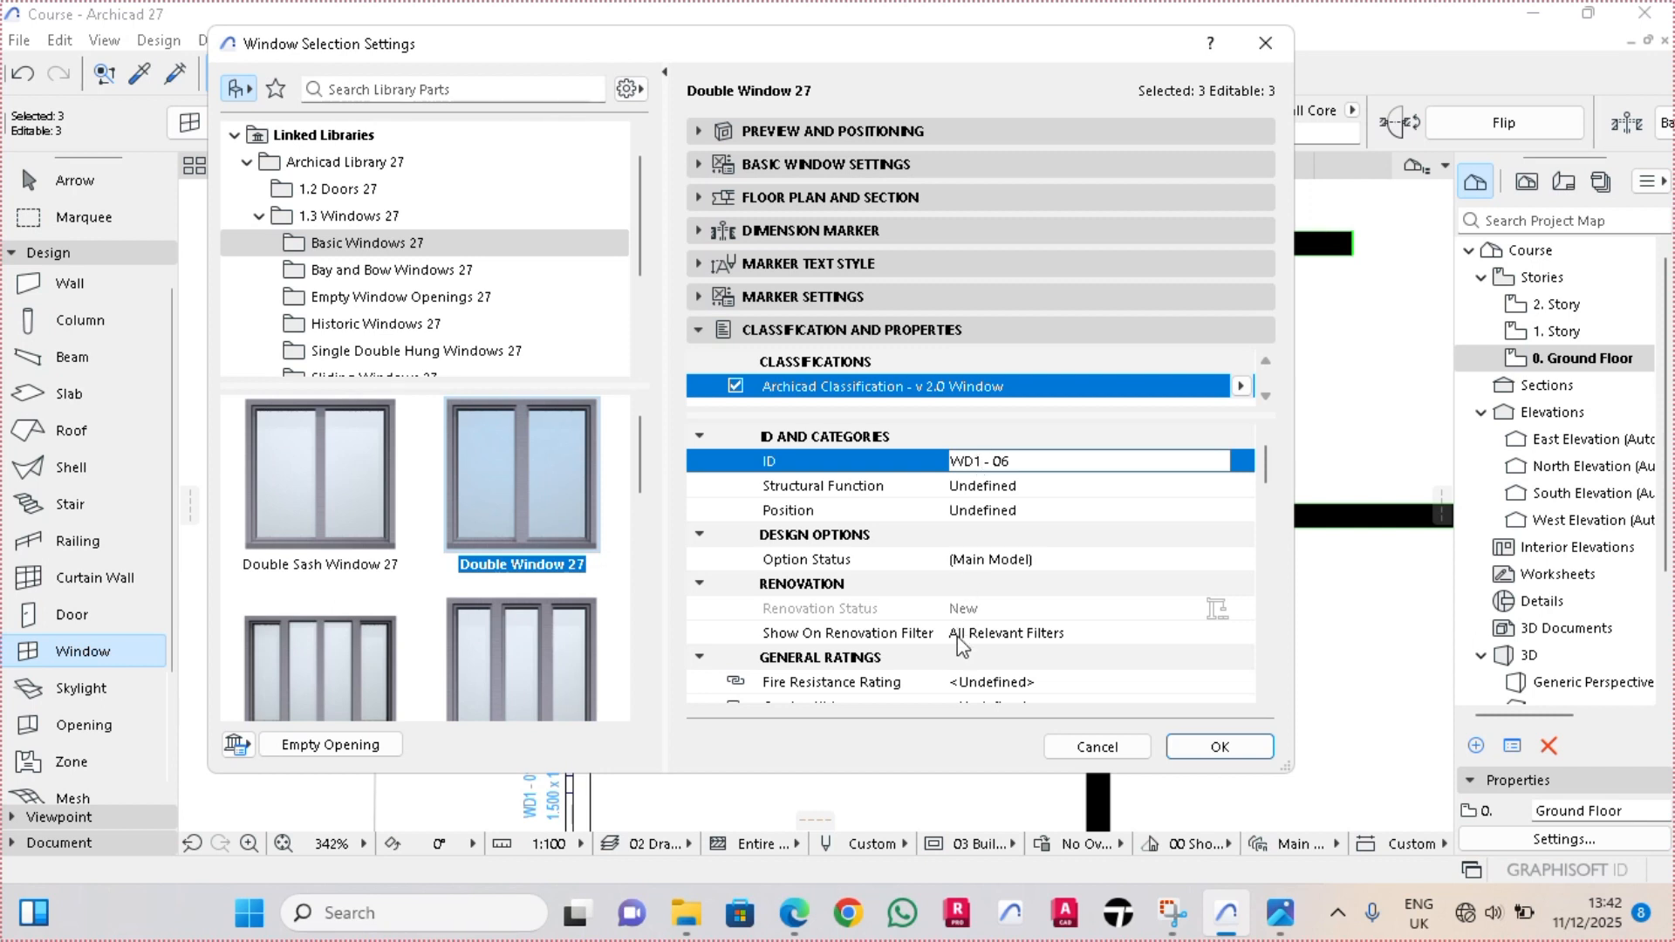
key(BackSpace)
text(2)
key(BackSpace)
click(1226, 752)
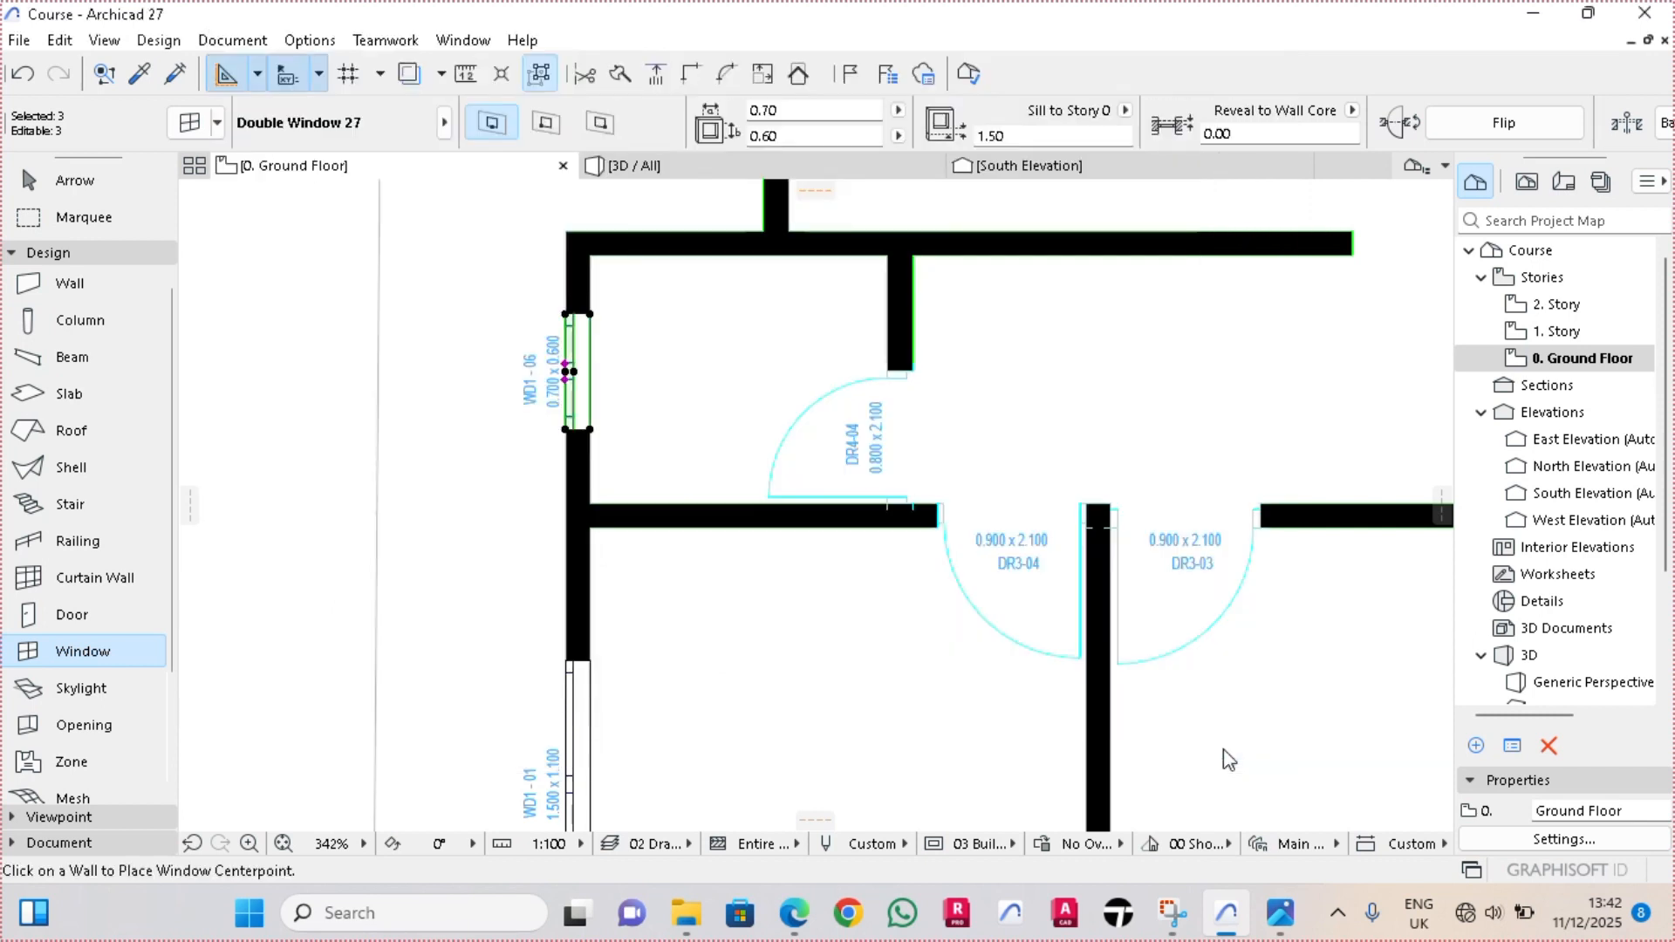
scroll(614, 380, up, 2)
key(Escape)
key(Escape)
Change the ID of the narrow room's south window to WD2 - 02
scroll(489, 405, down, 2)
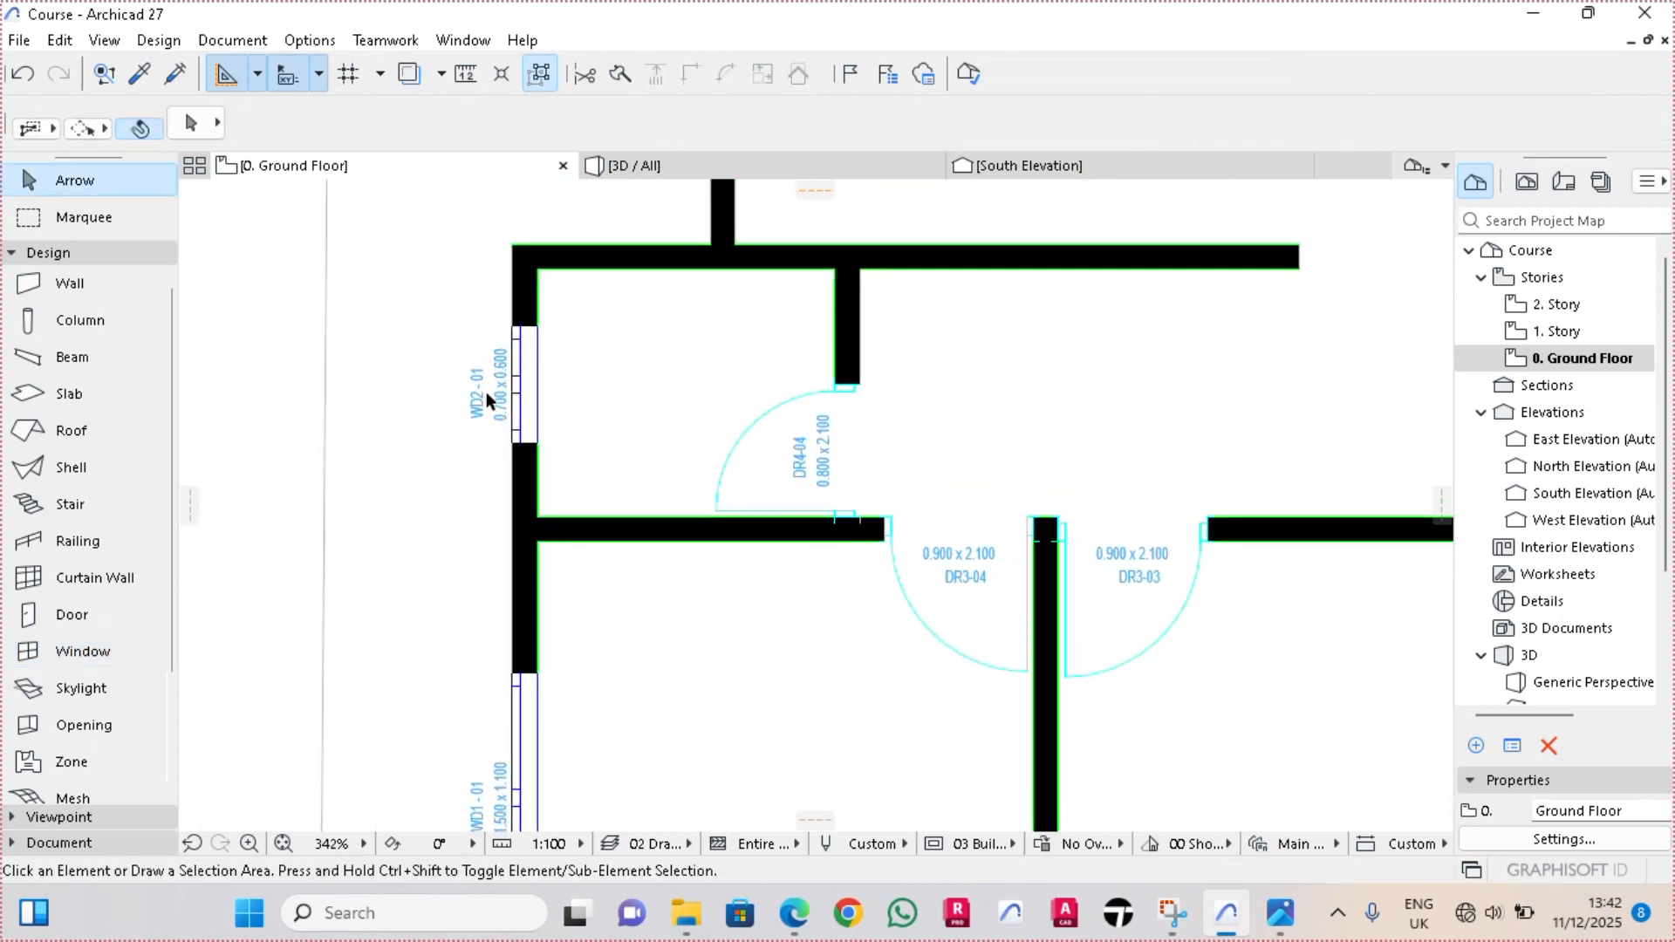
scroll(487, 398, up, 2)
scroll(473, 379, down, 5)
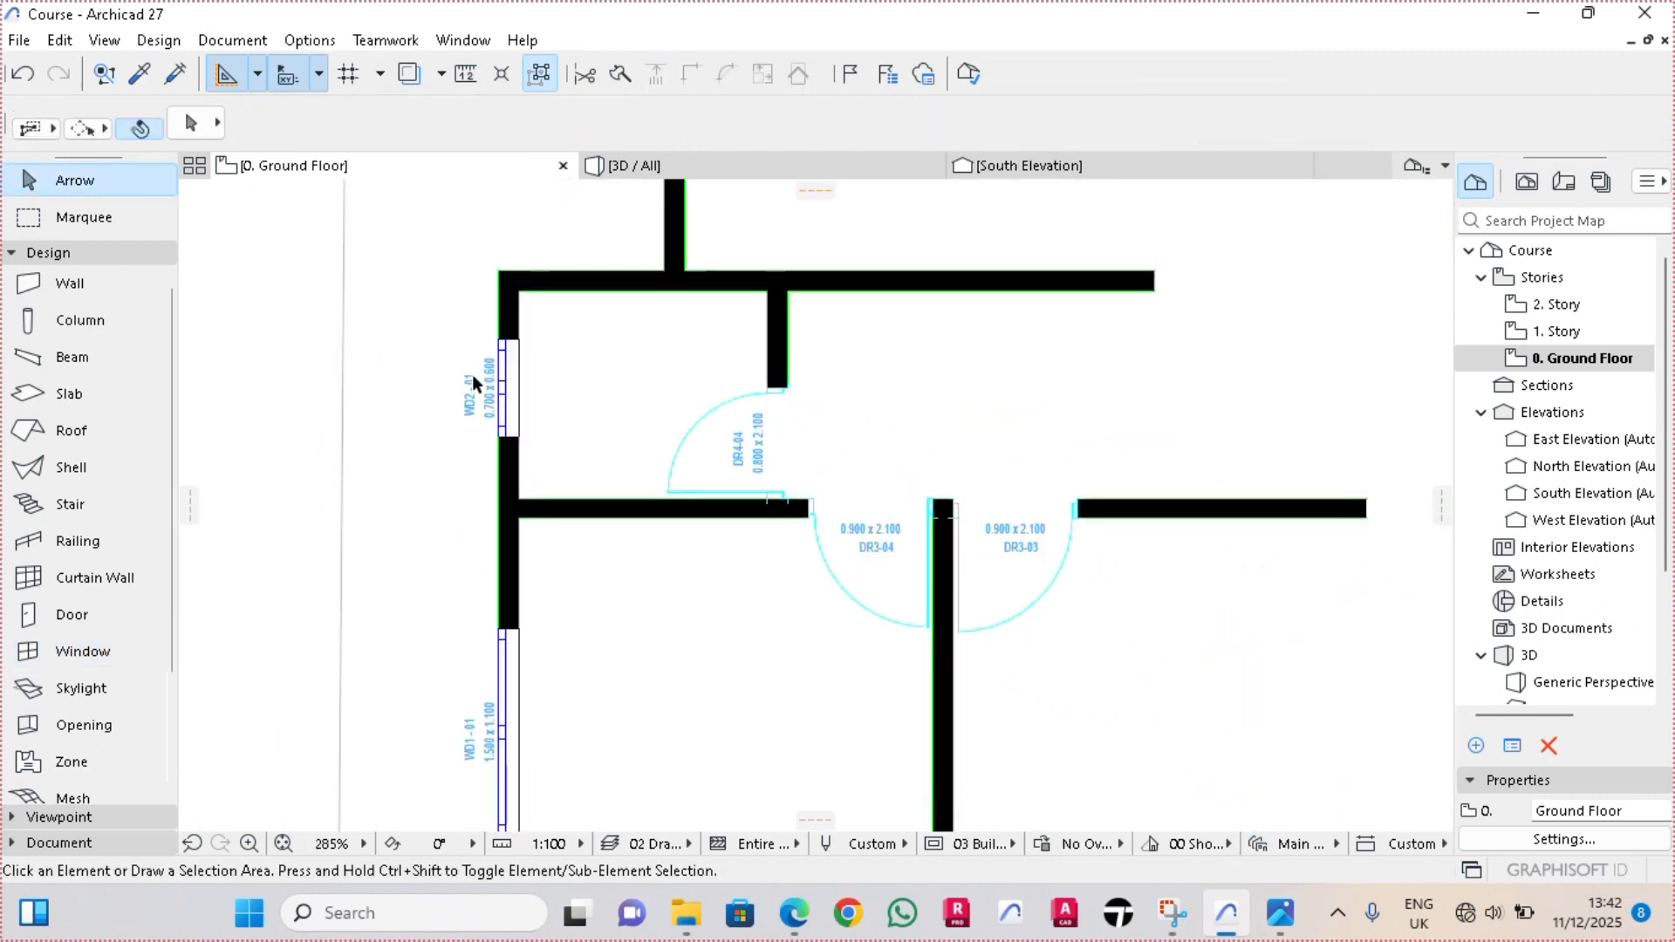
scroll(956, 719, up, 7)
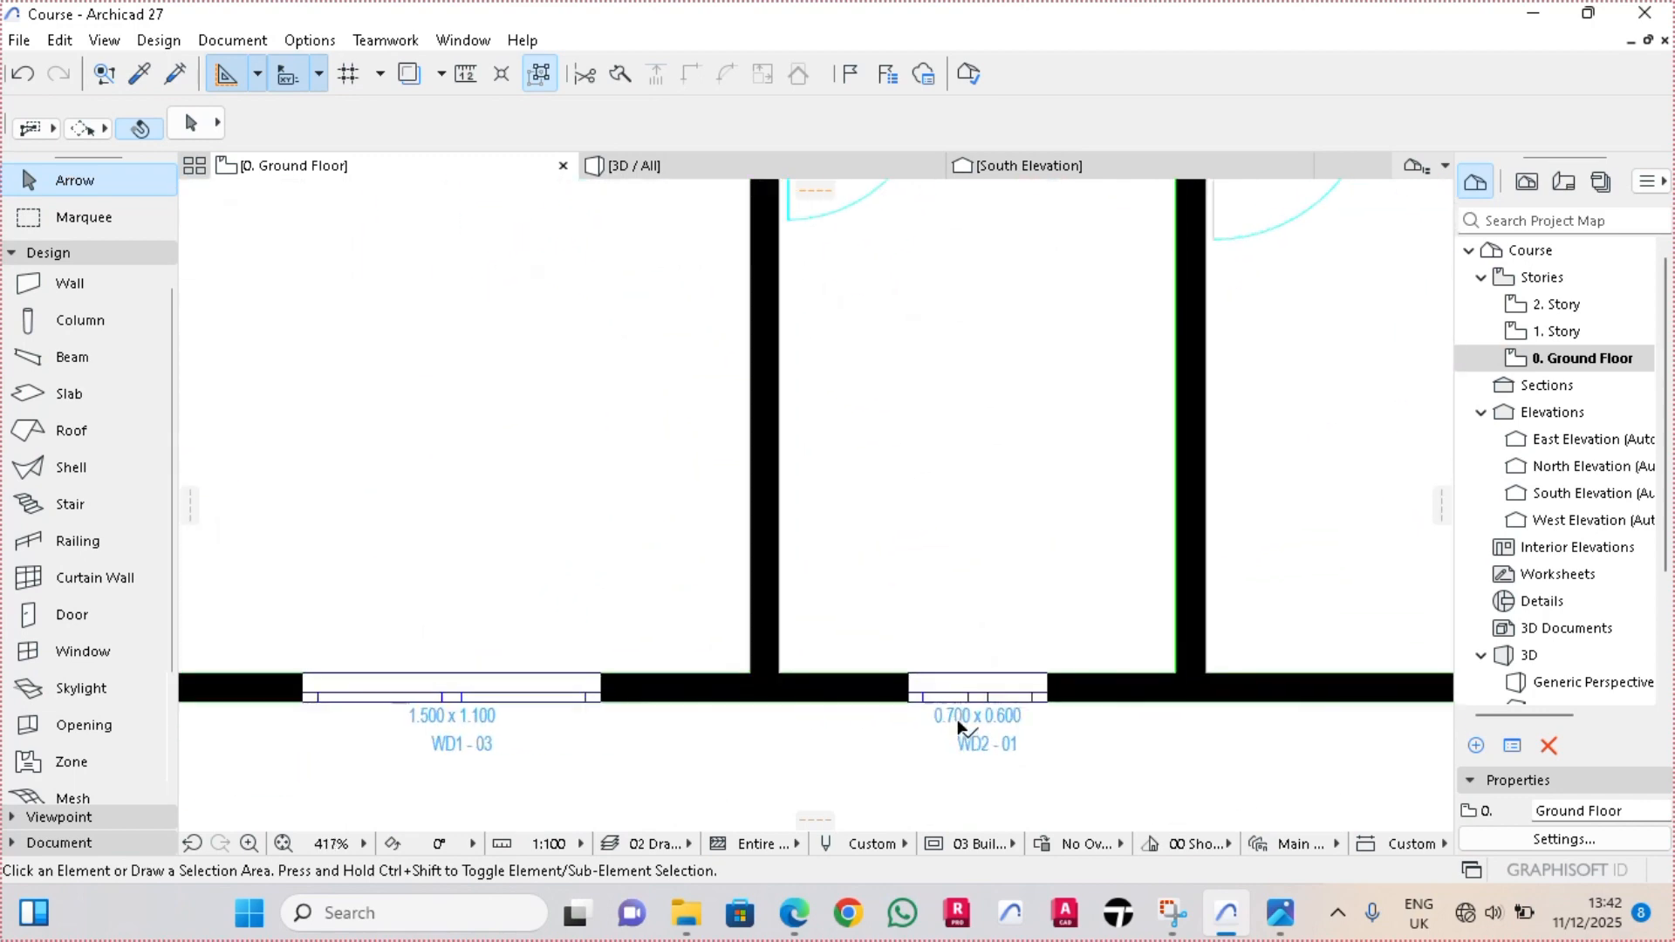
click(995, 679)
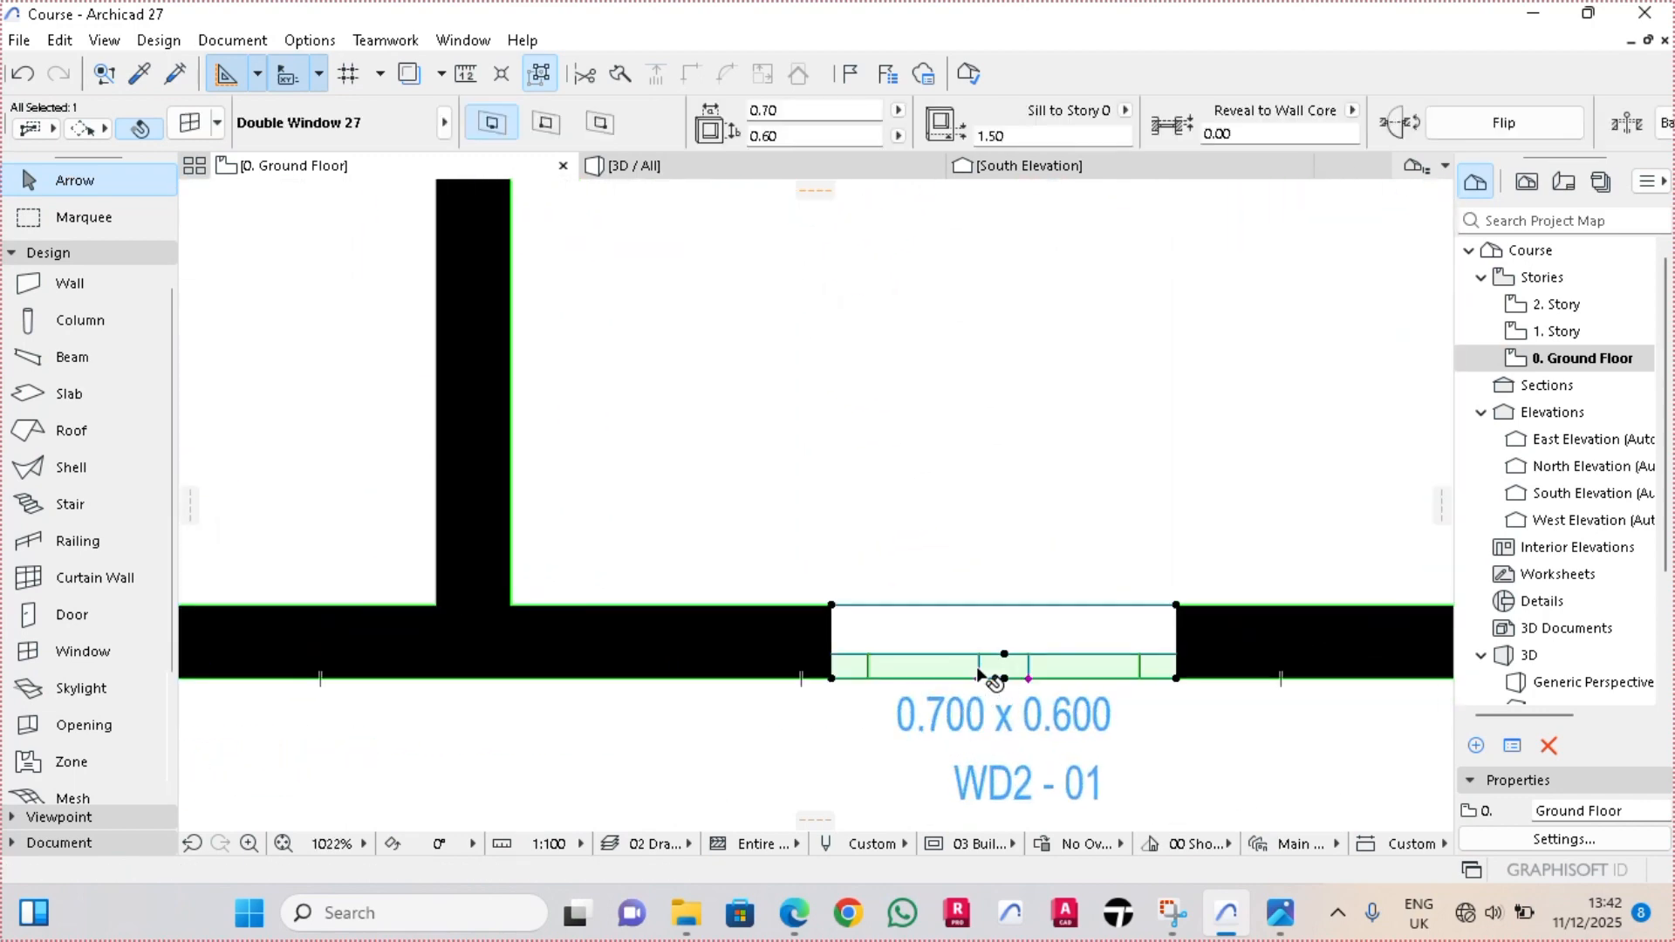
double_click(87, 664)
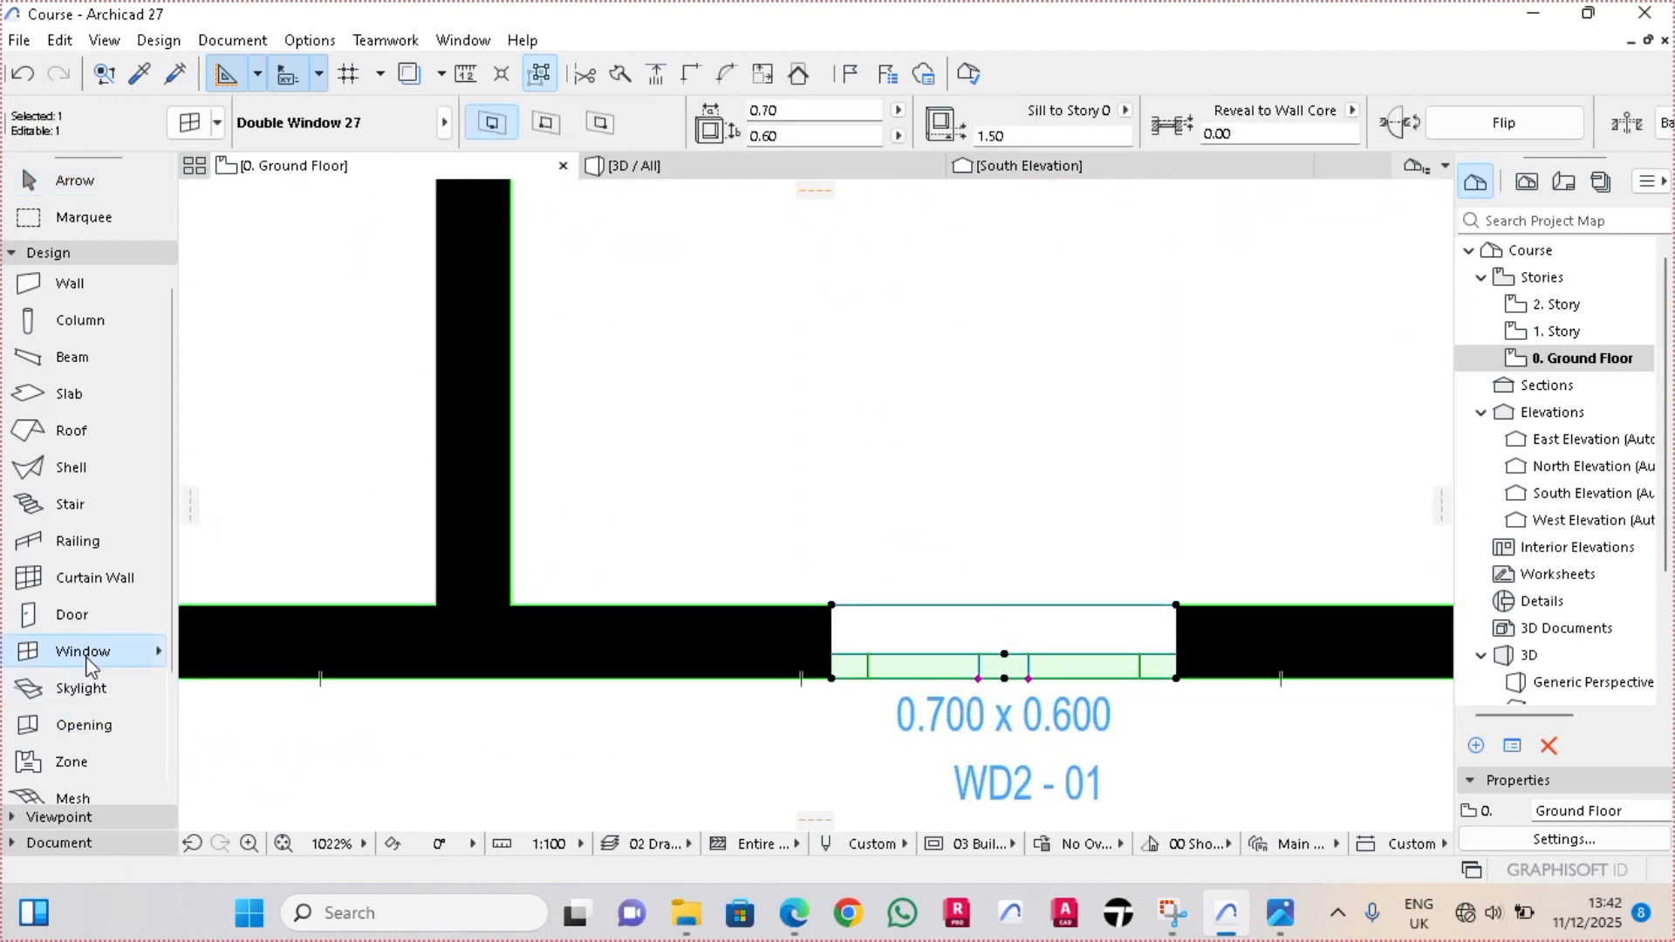
click(1012, 462)
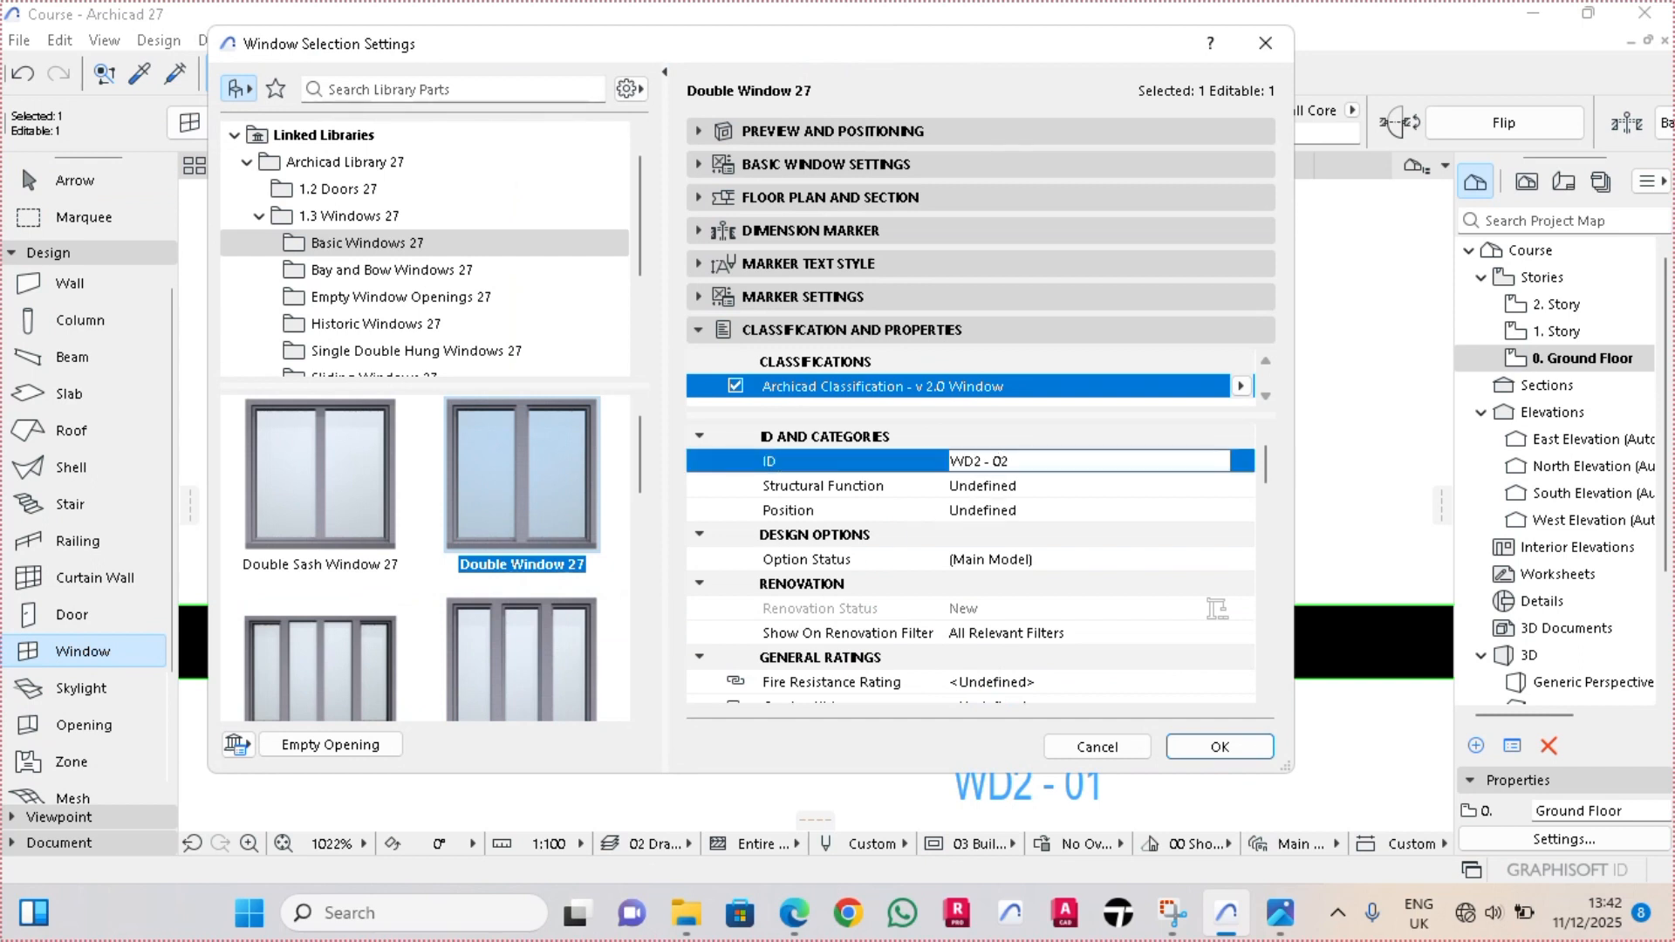
key(Return)
scroll(611, 737, down, 8)
scroll(1081, 407, up, 6)
key(Escape)
Change the ID of the small east-wall window on the ground floor to WD2 - 03
click(960, 379)
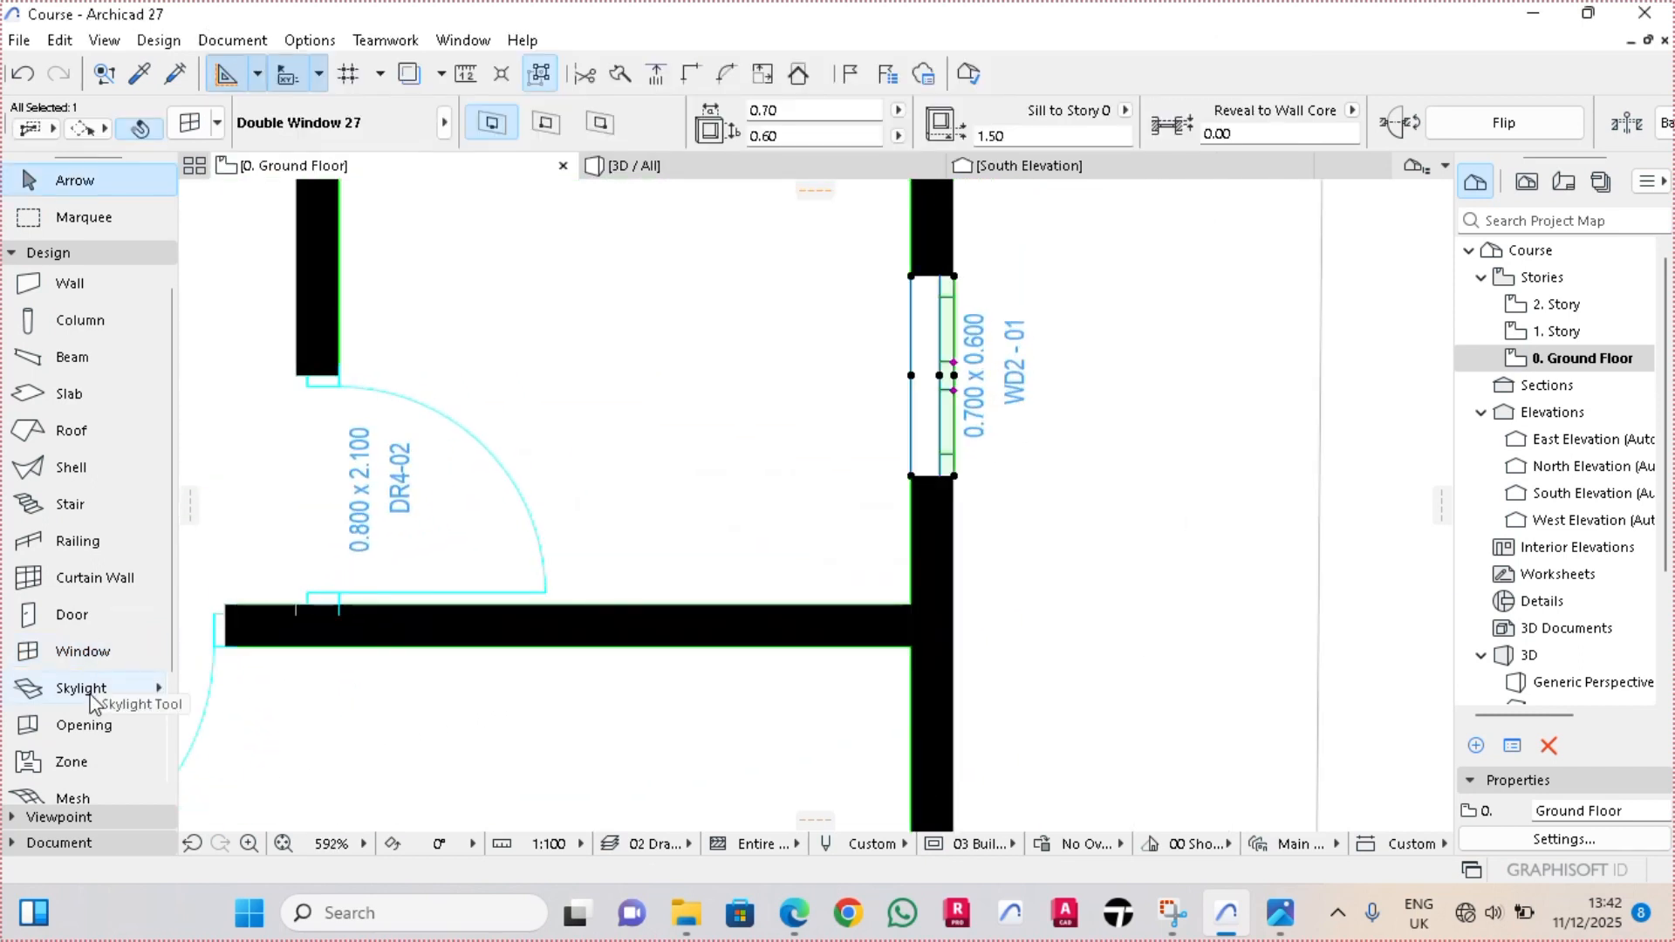
double_click(83, 652)
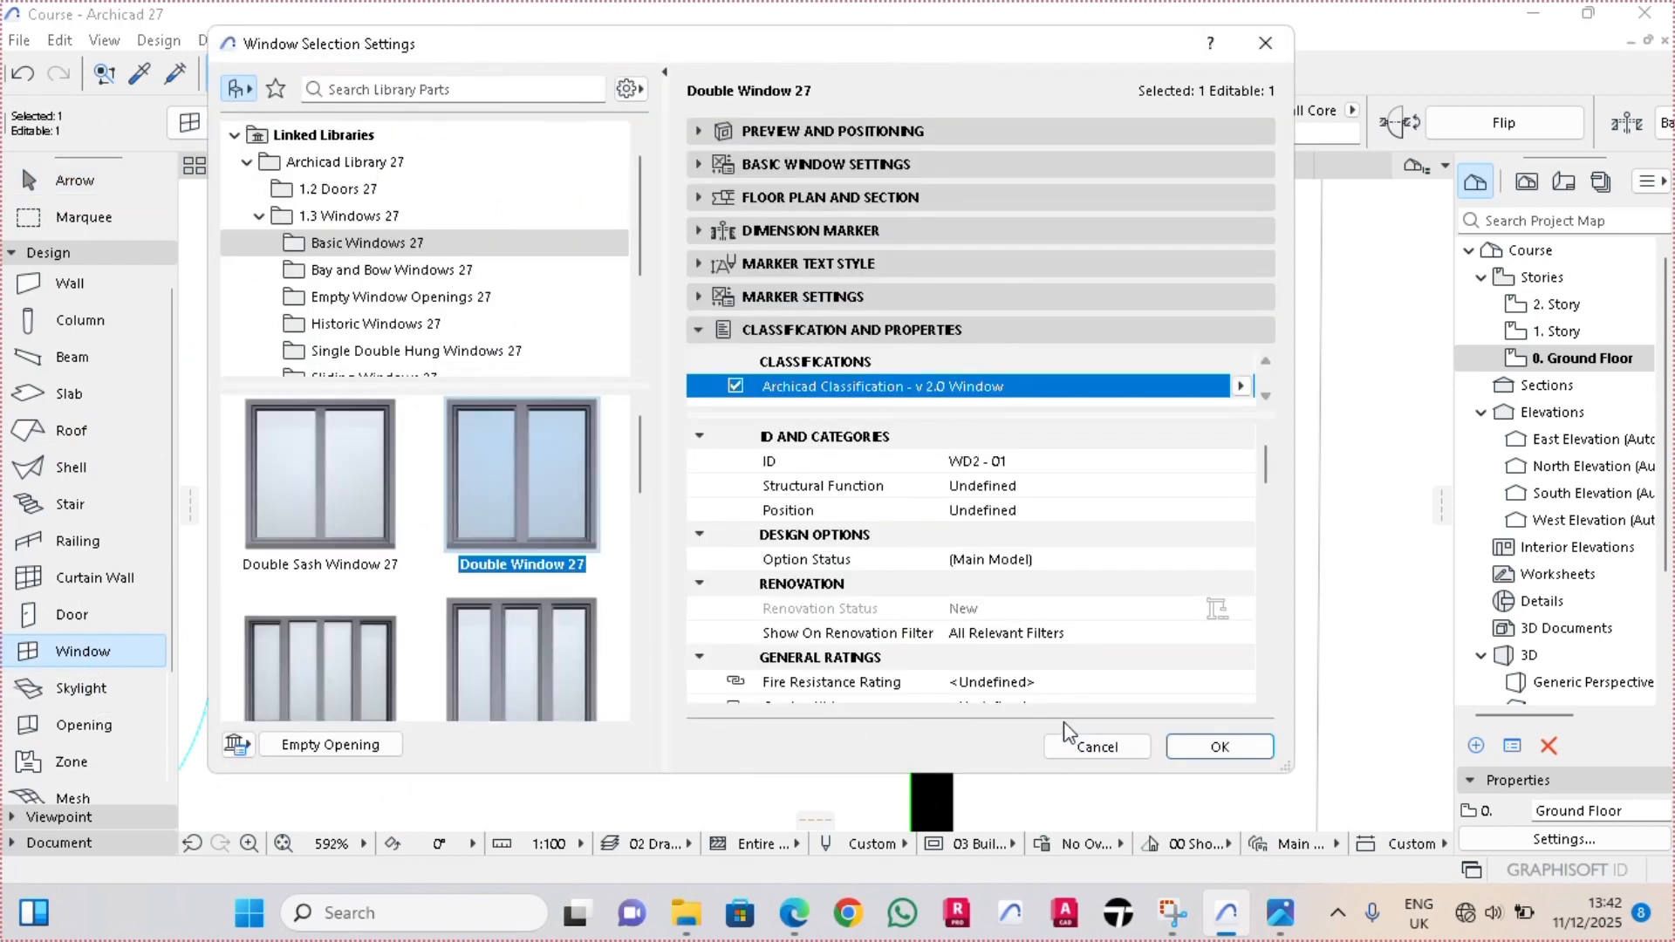
click(1014, 462)
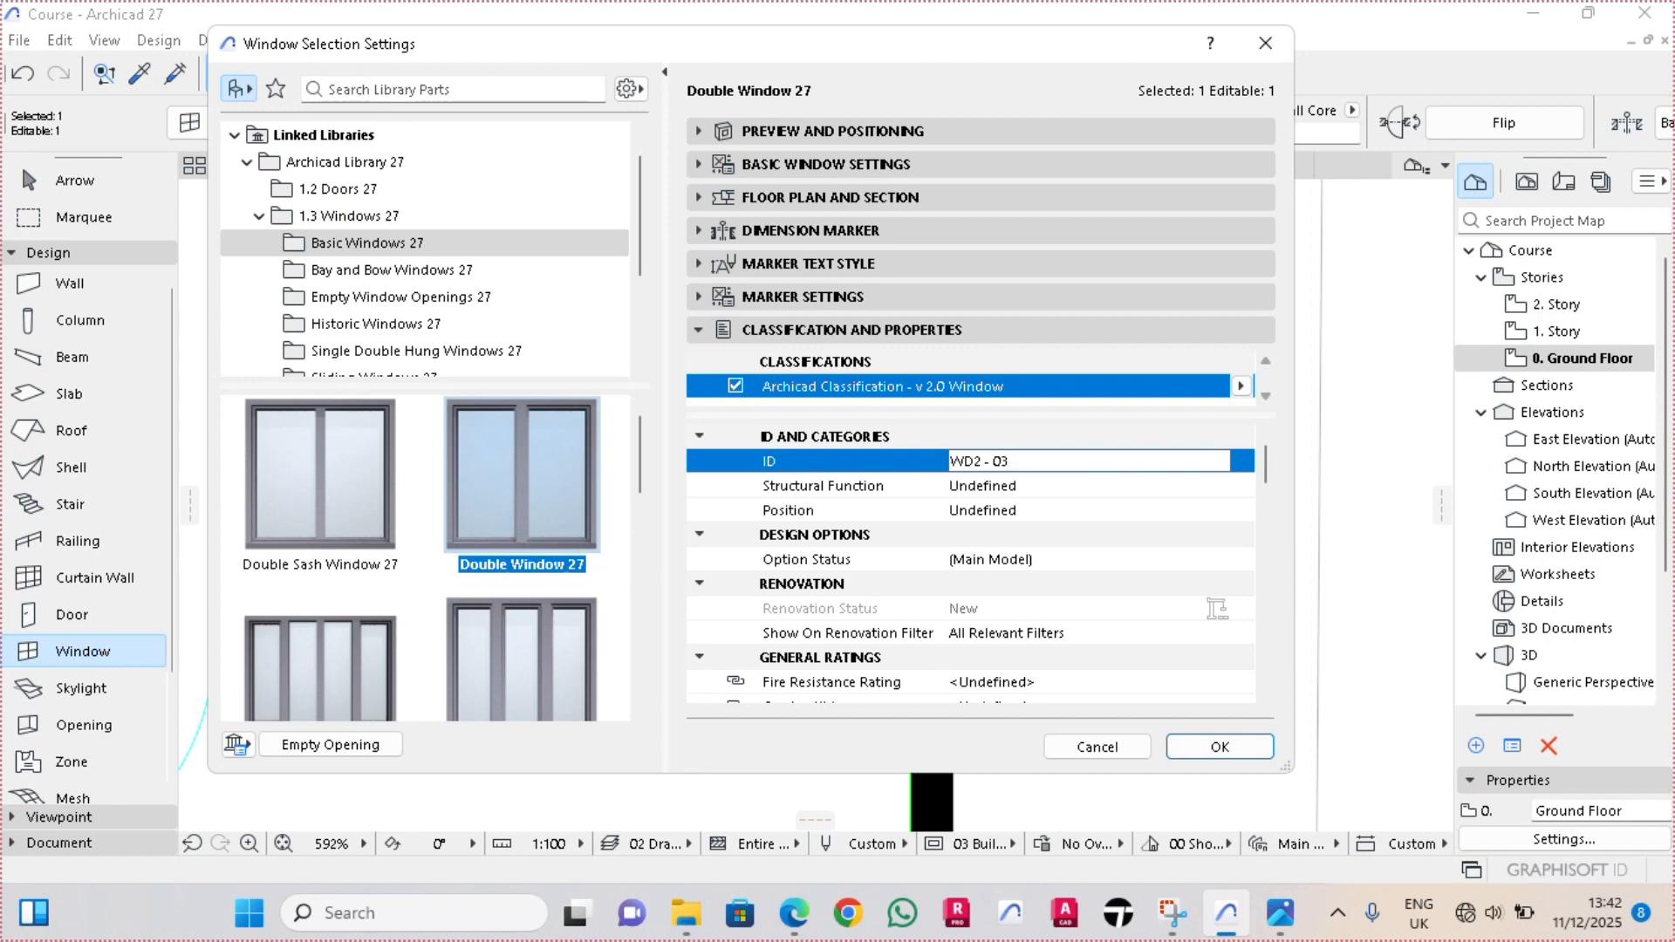
click(1220, 747)
In the 3D view, copy the two small ground-floor windows on the south and east walls 3 m straight up to the upper story
key(F3)
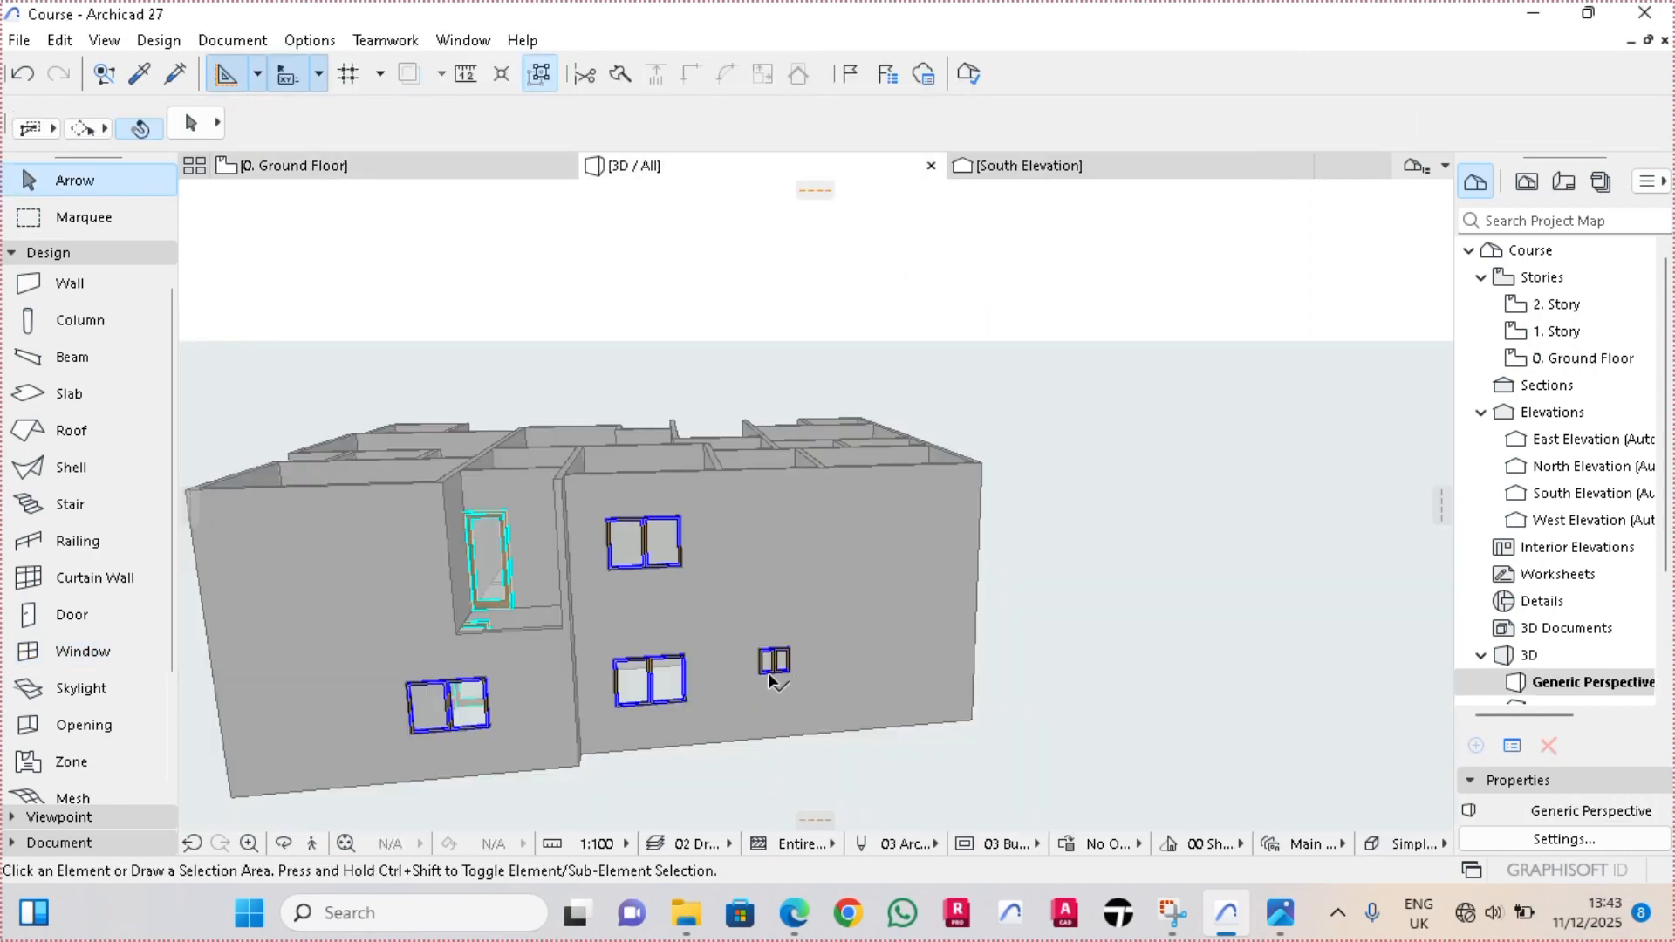
click(773, 667)
shift+middle_drag(932, 678, 528, 677)
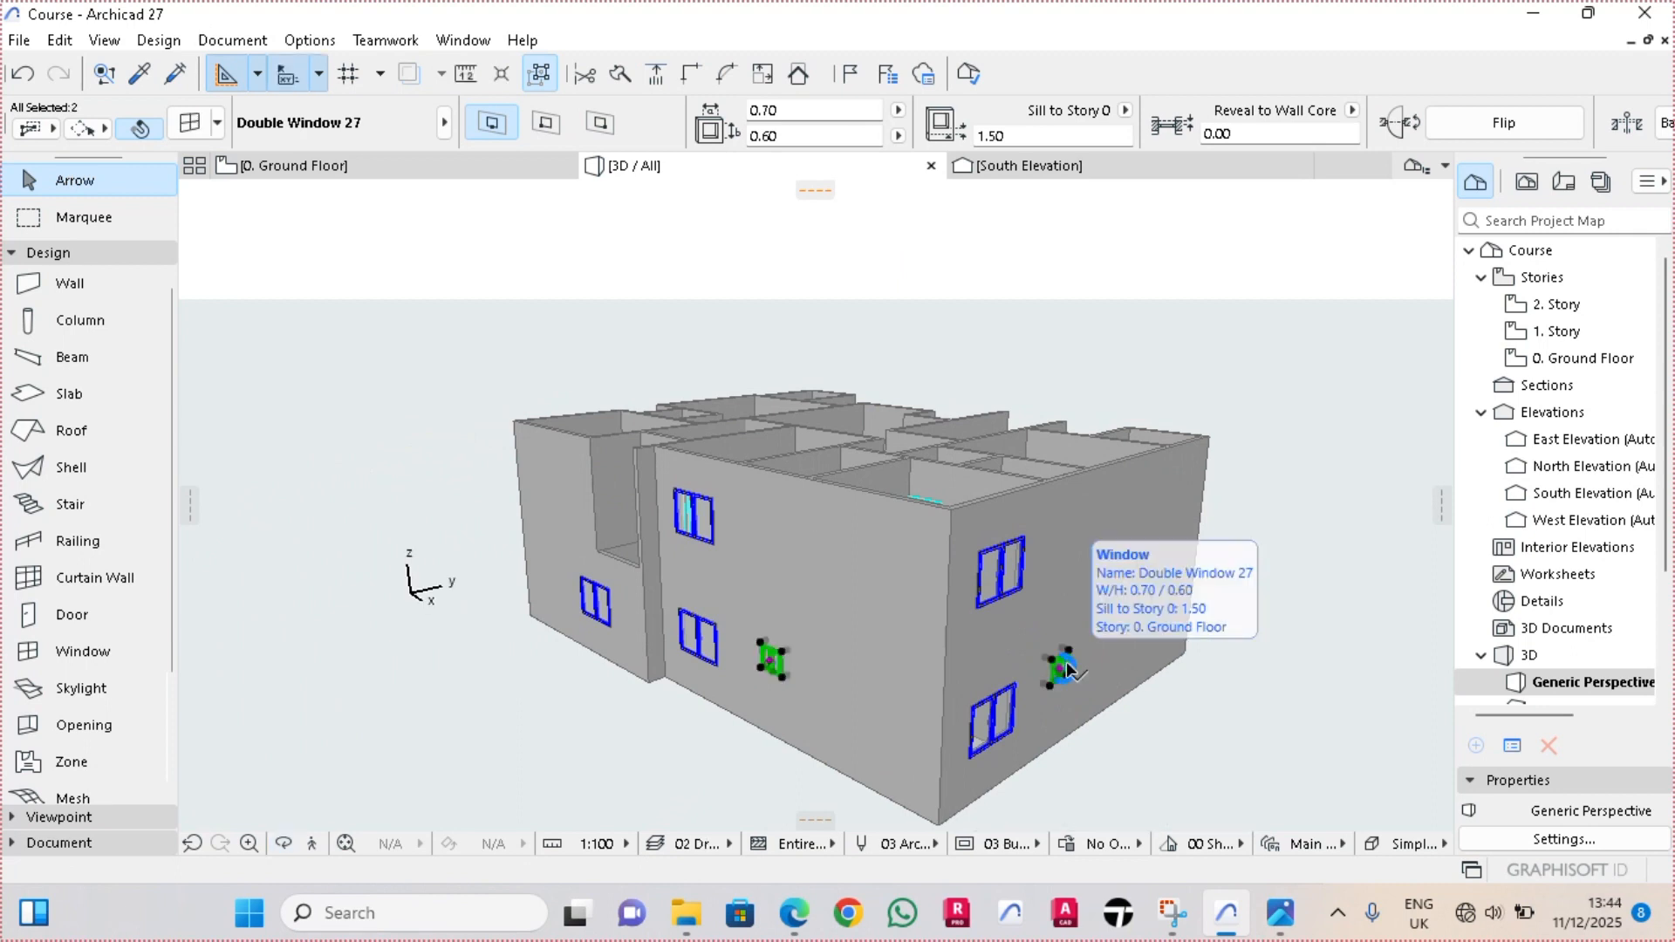
scroll(1066, 661, up, 1)
key(ctrl+shift+d)
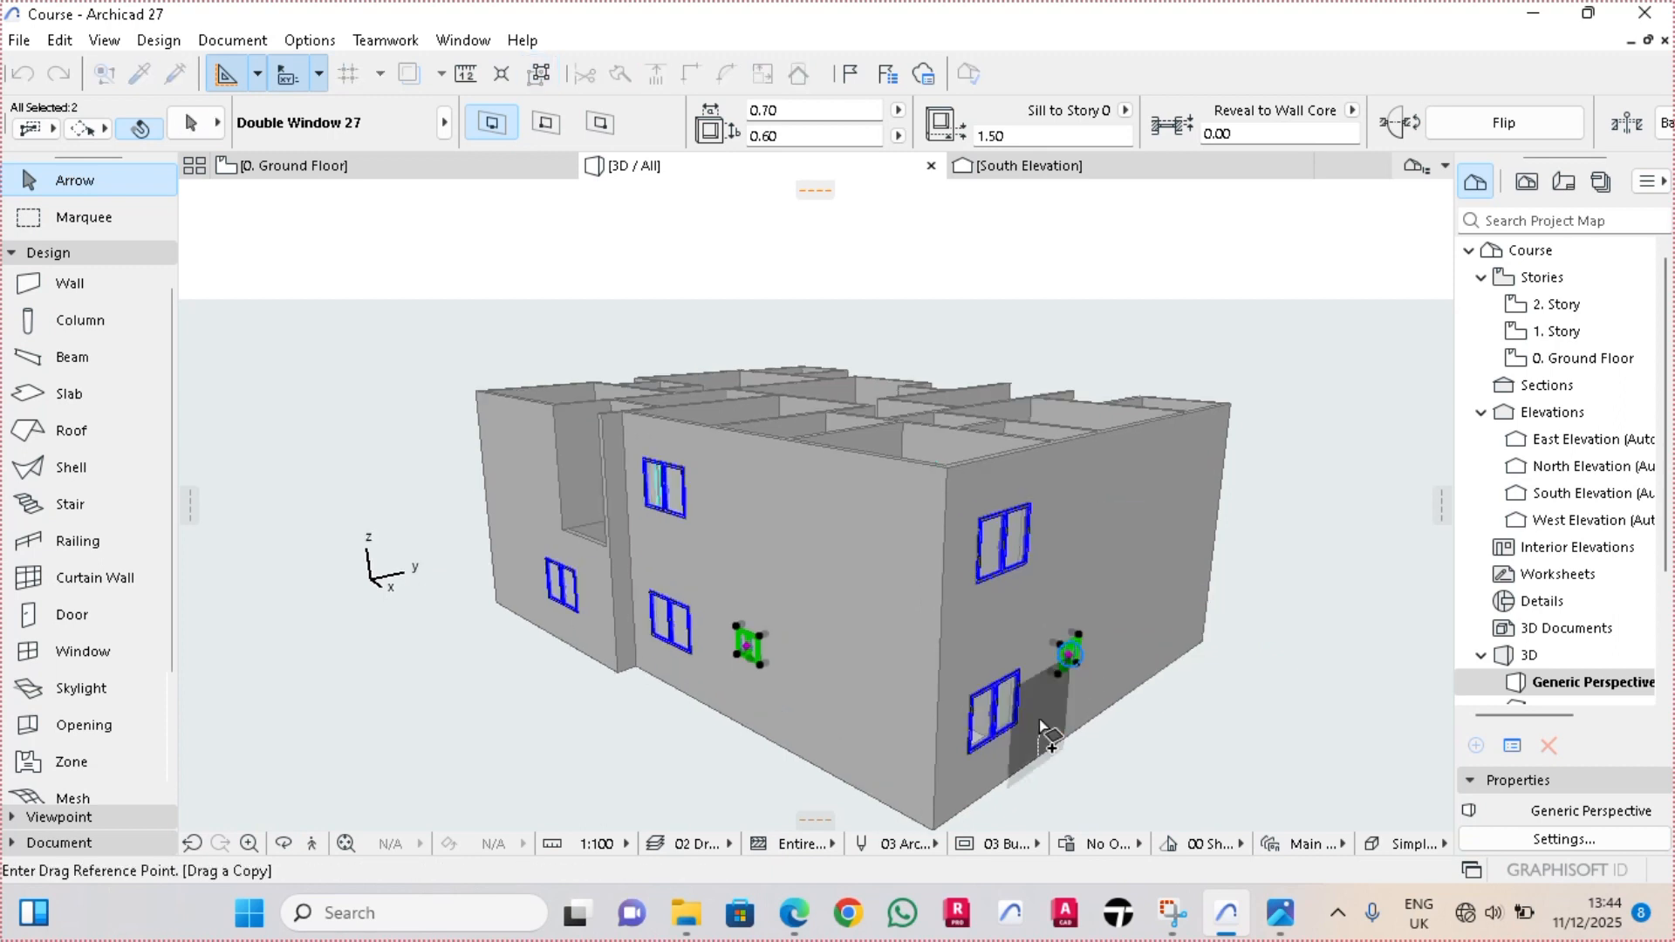
scroll(965, 786, down, 1)
middle_drag(965, 785, 991, 696)
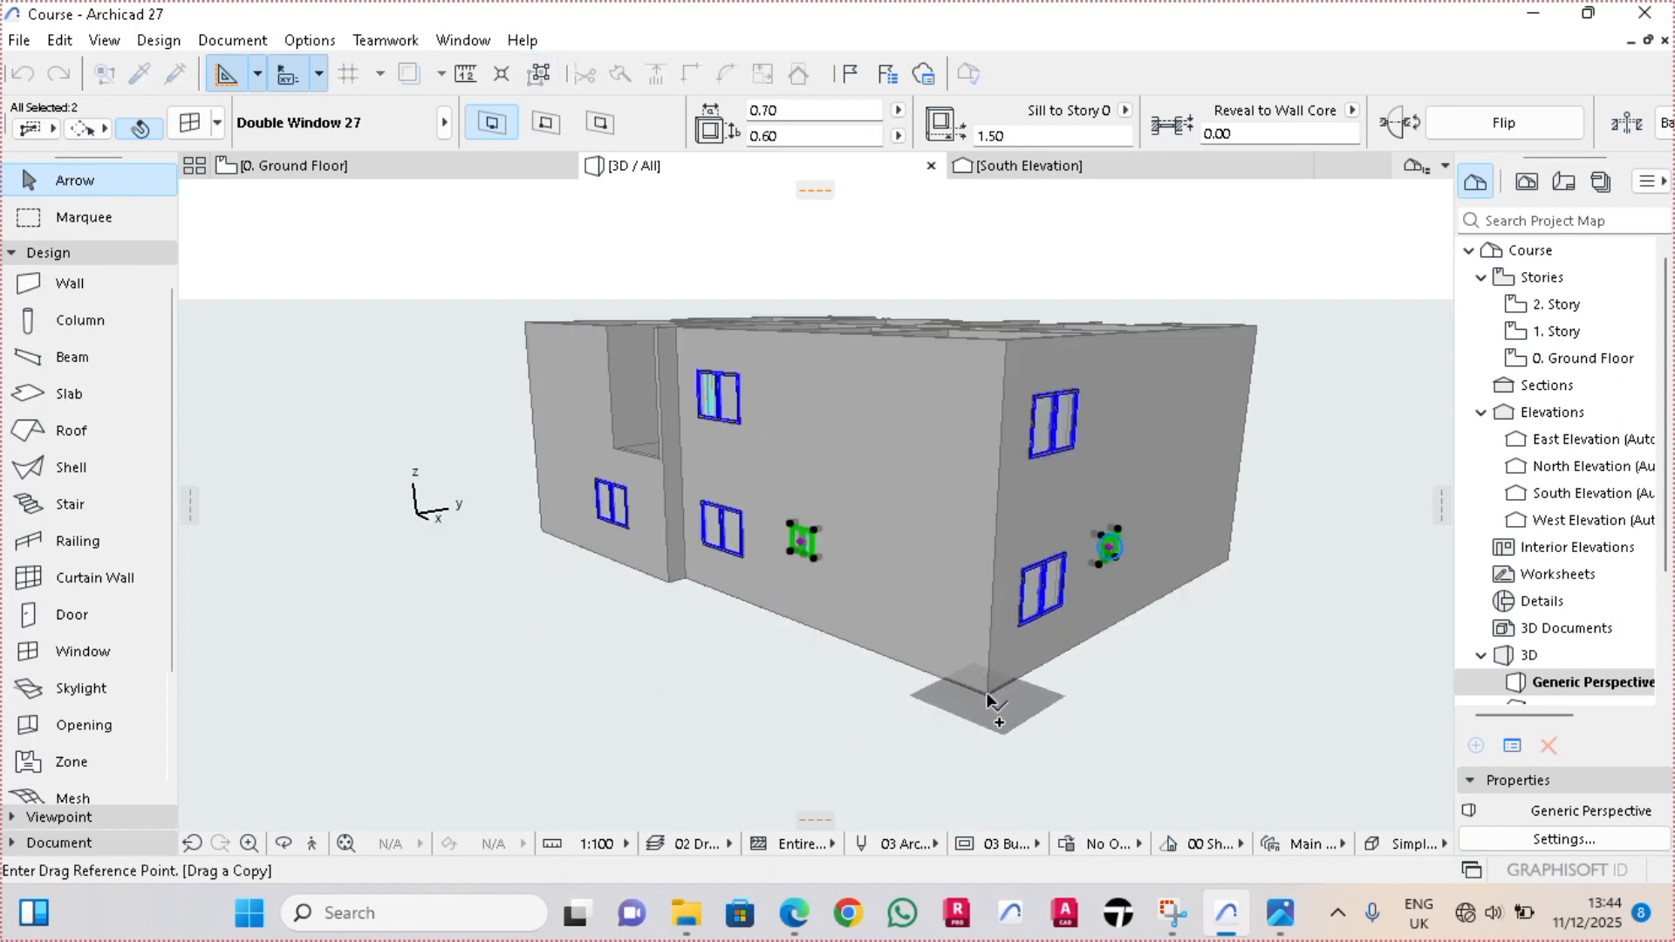
click(988, 692)
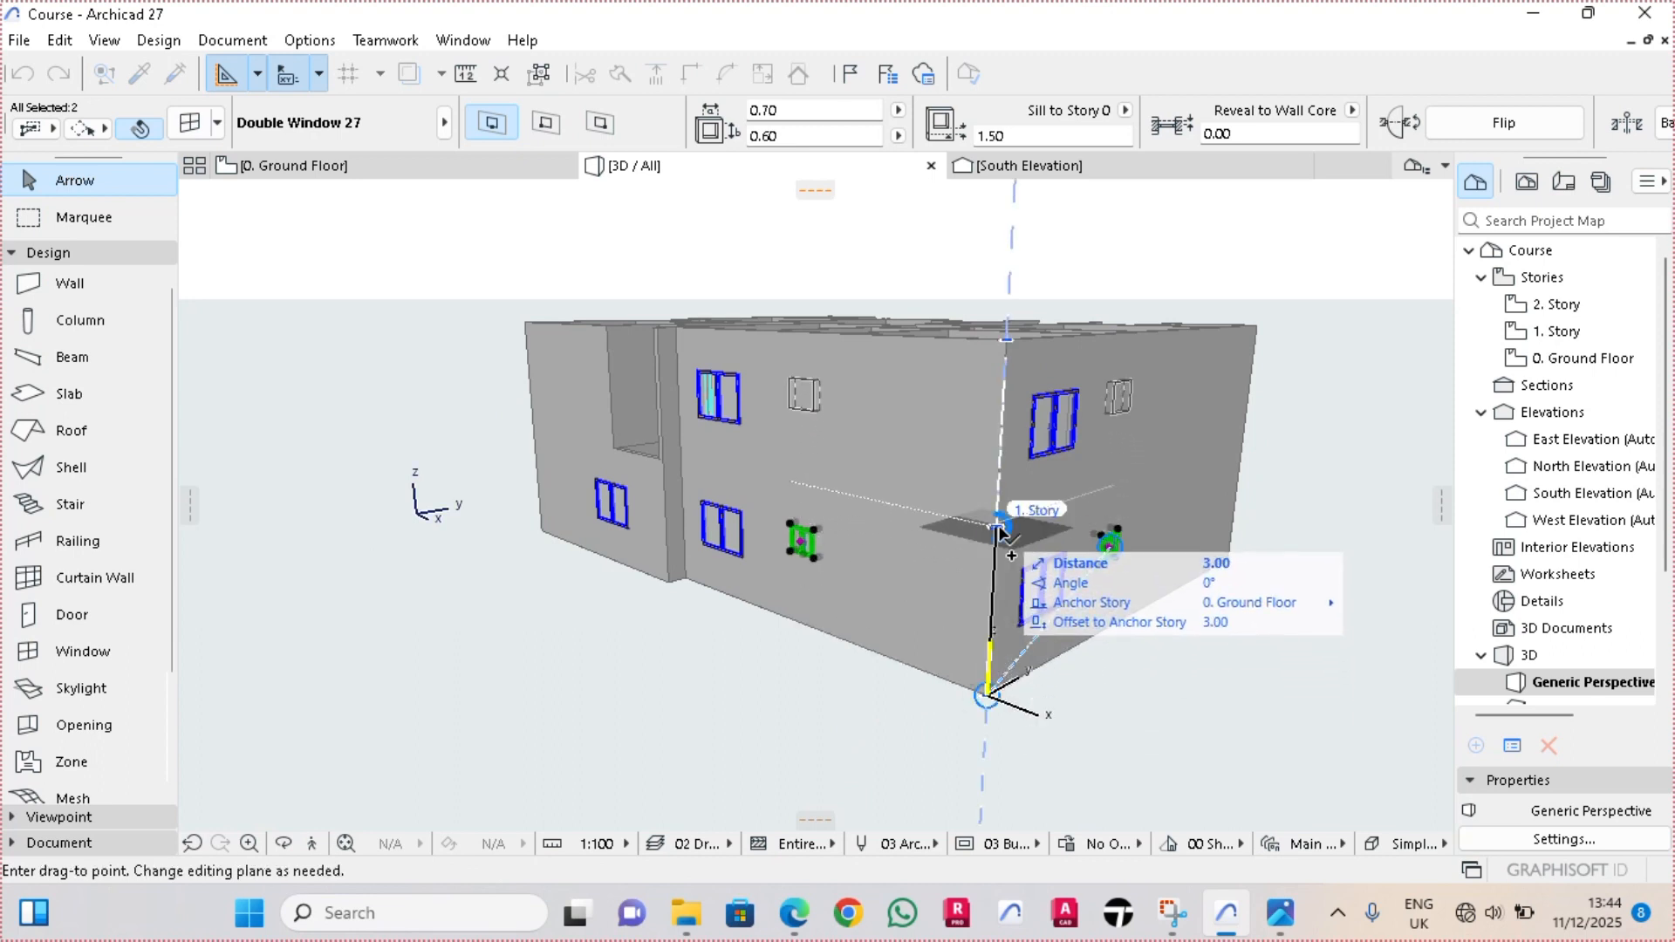
text(3)
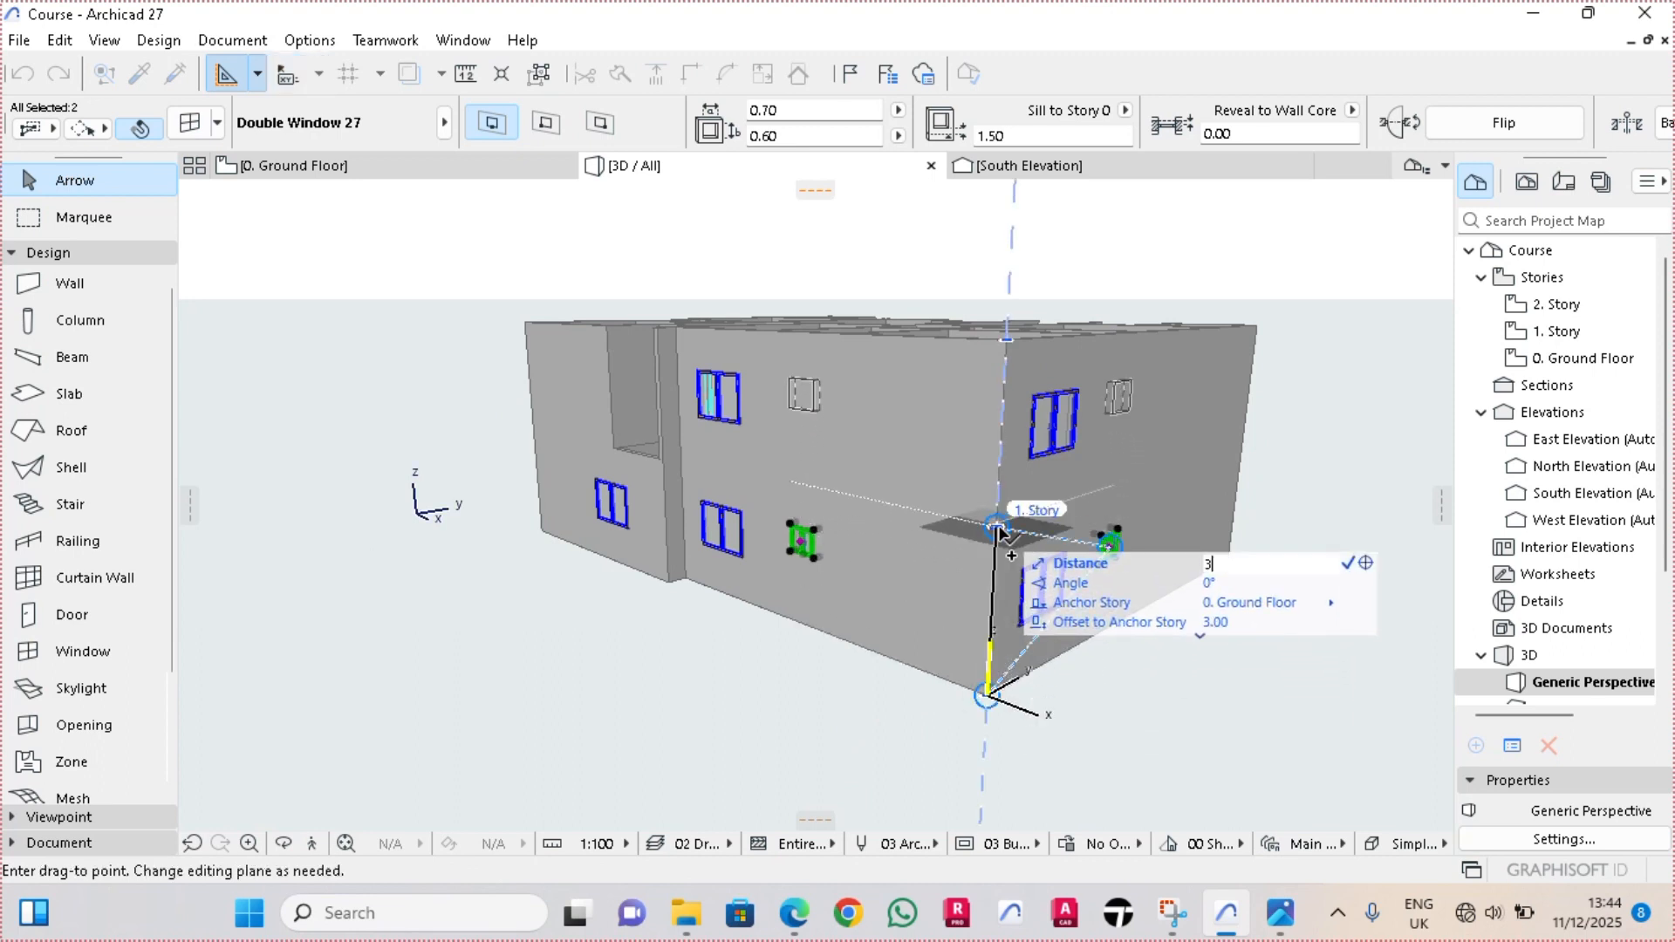
key(Return)
key(Escape)
middle_drag(867, 496, 963, 527)
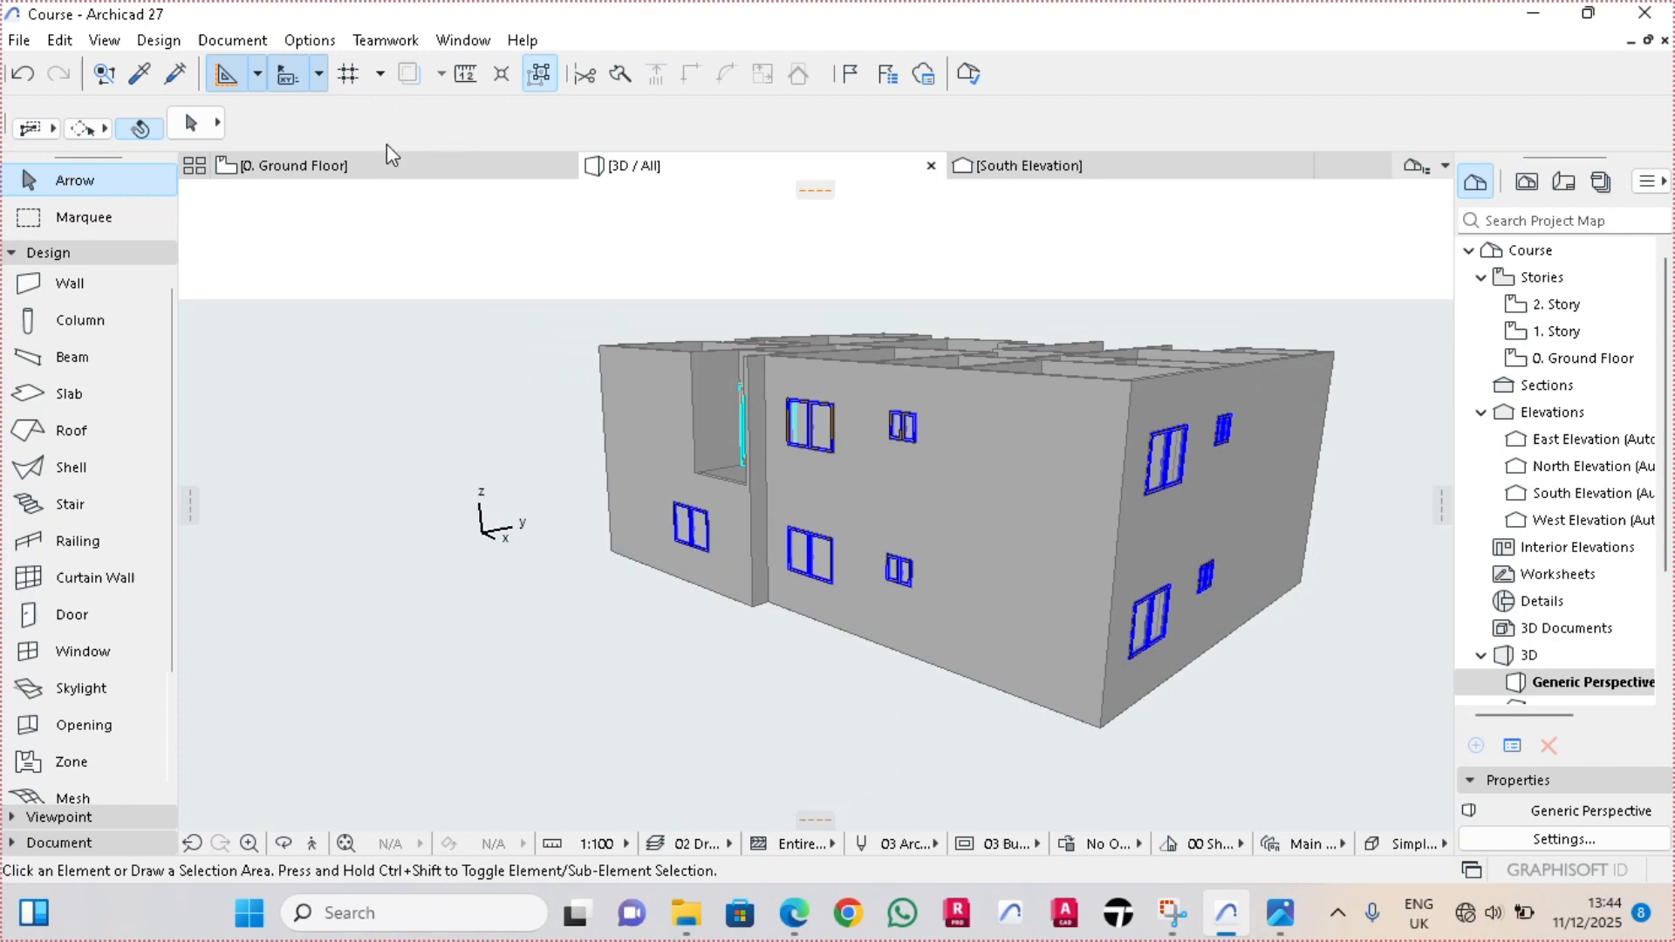
Open the 1. Story floor plan and examine the copied small windows and their IDs
click(386, 169)
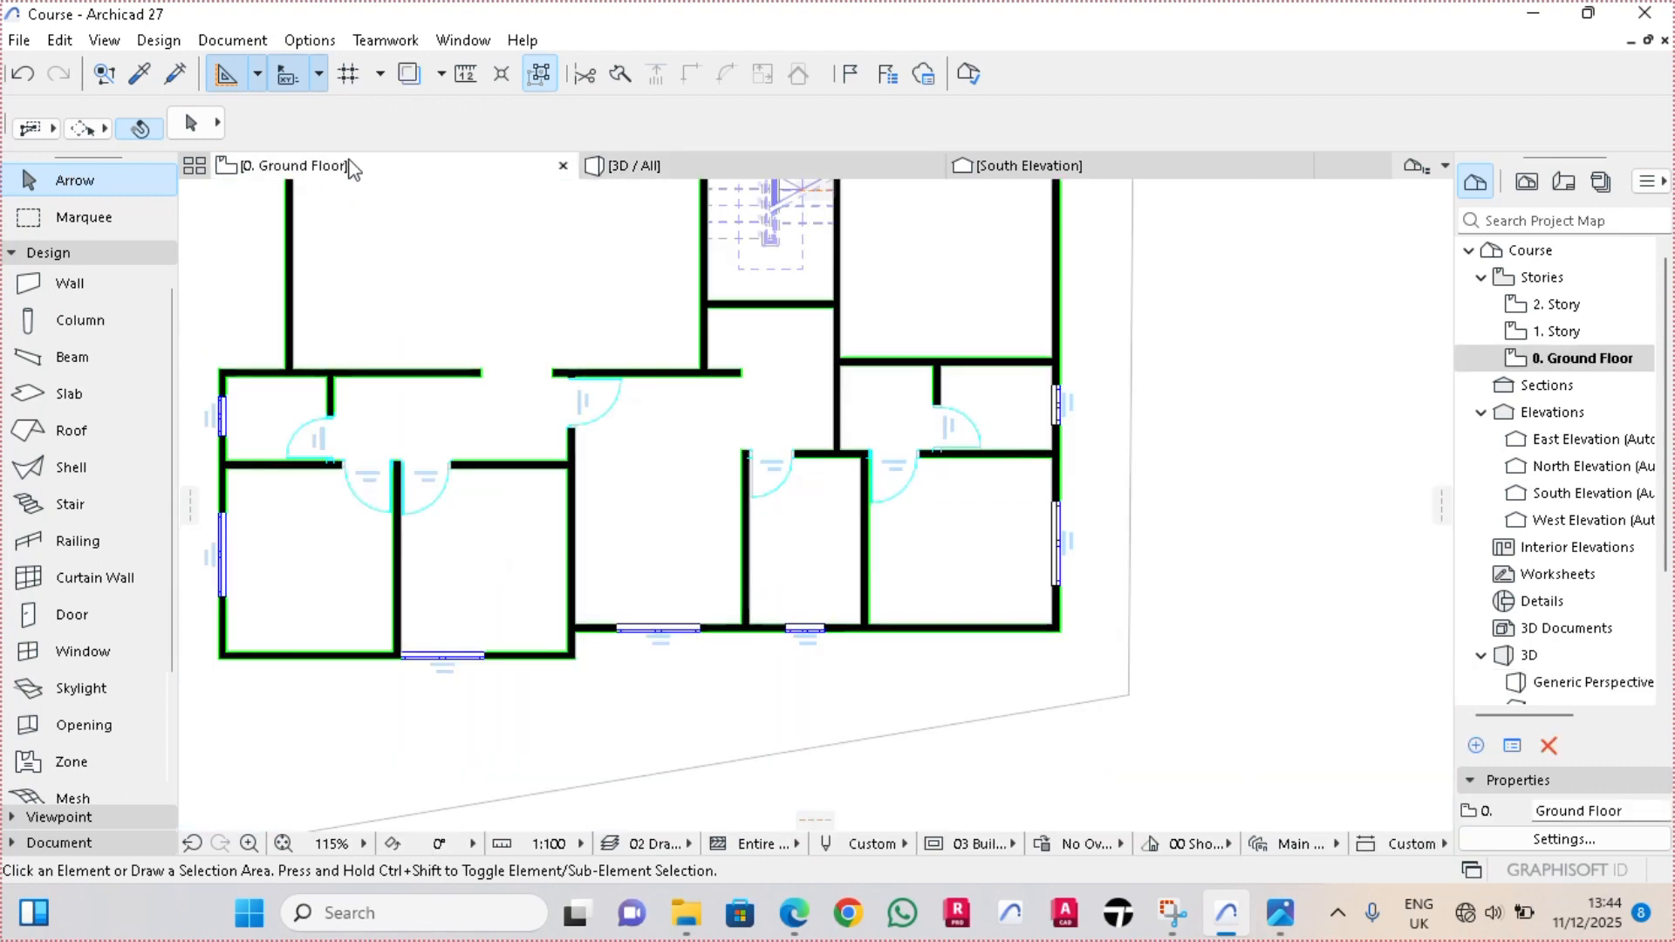
right_click(354, 169)
click(397, 368)
middle_drag(320, 454, 424, 443)
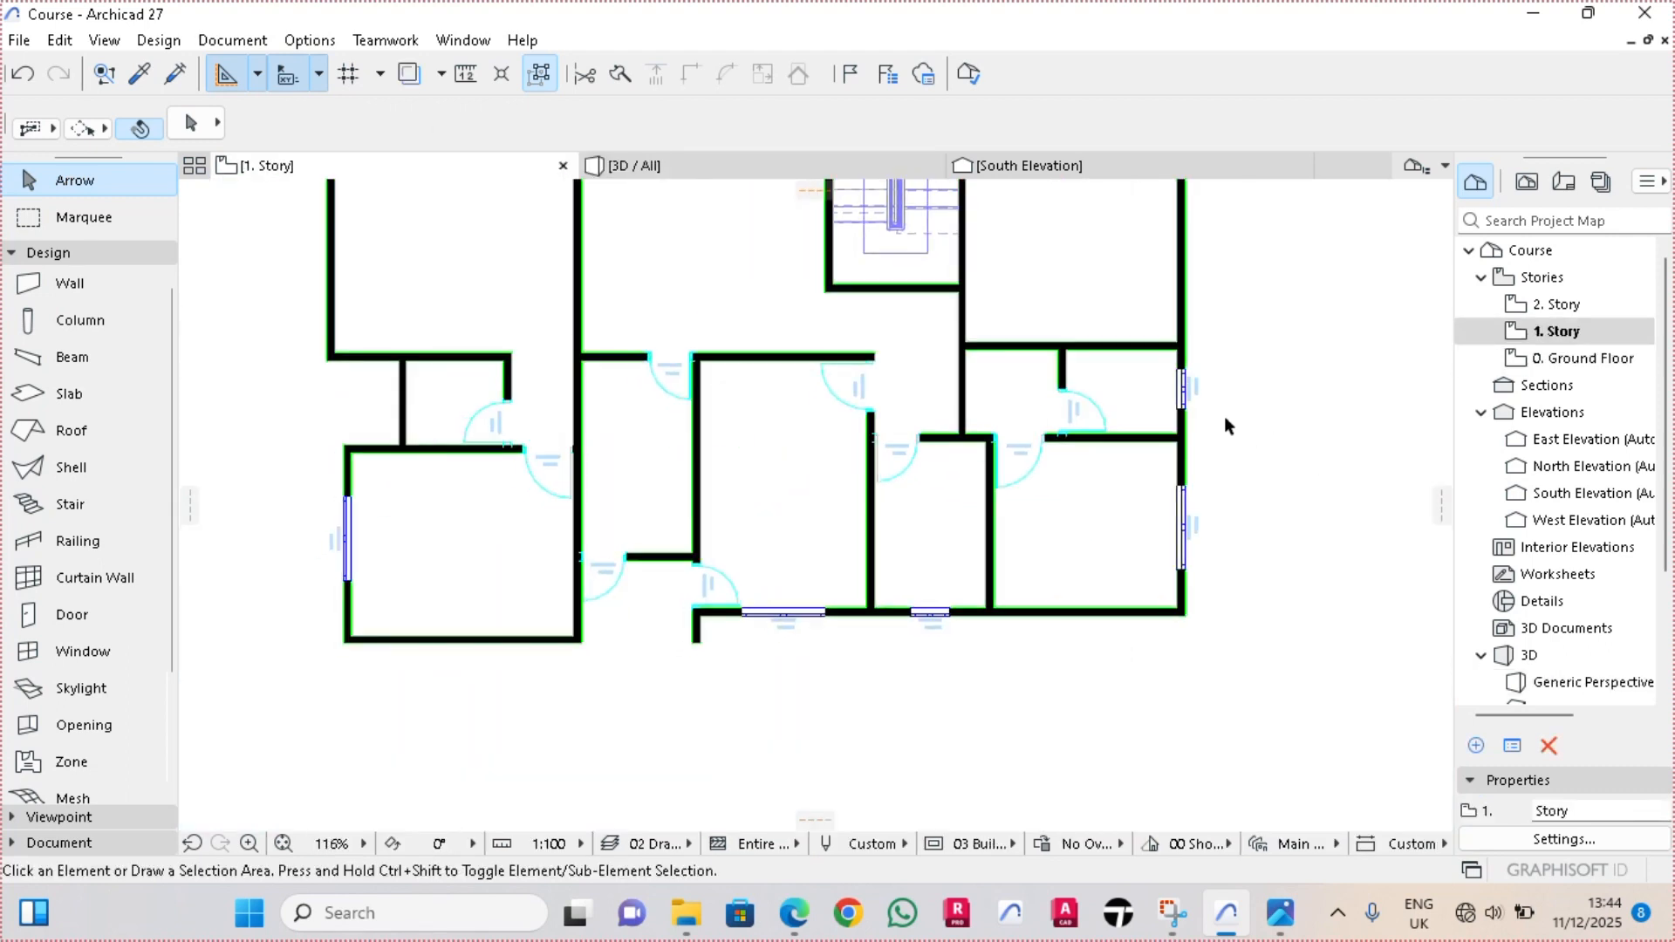
scroll(1225, 419, up, 5)
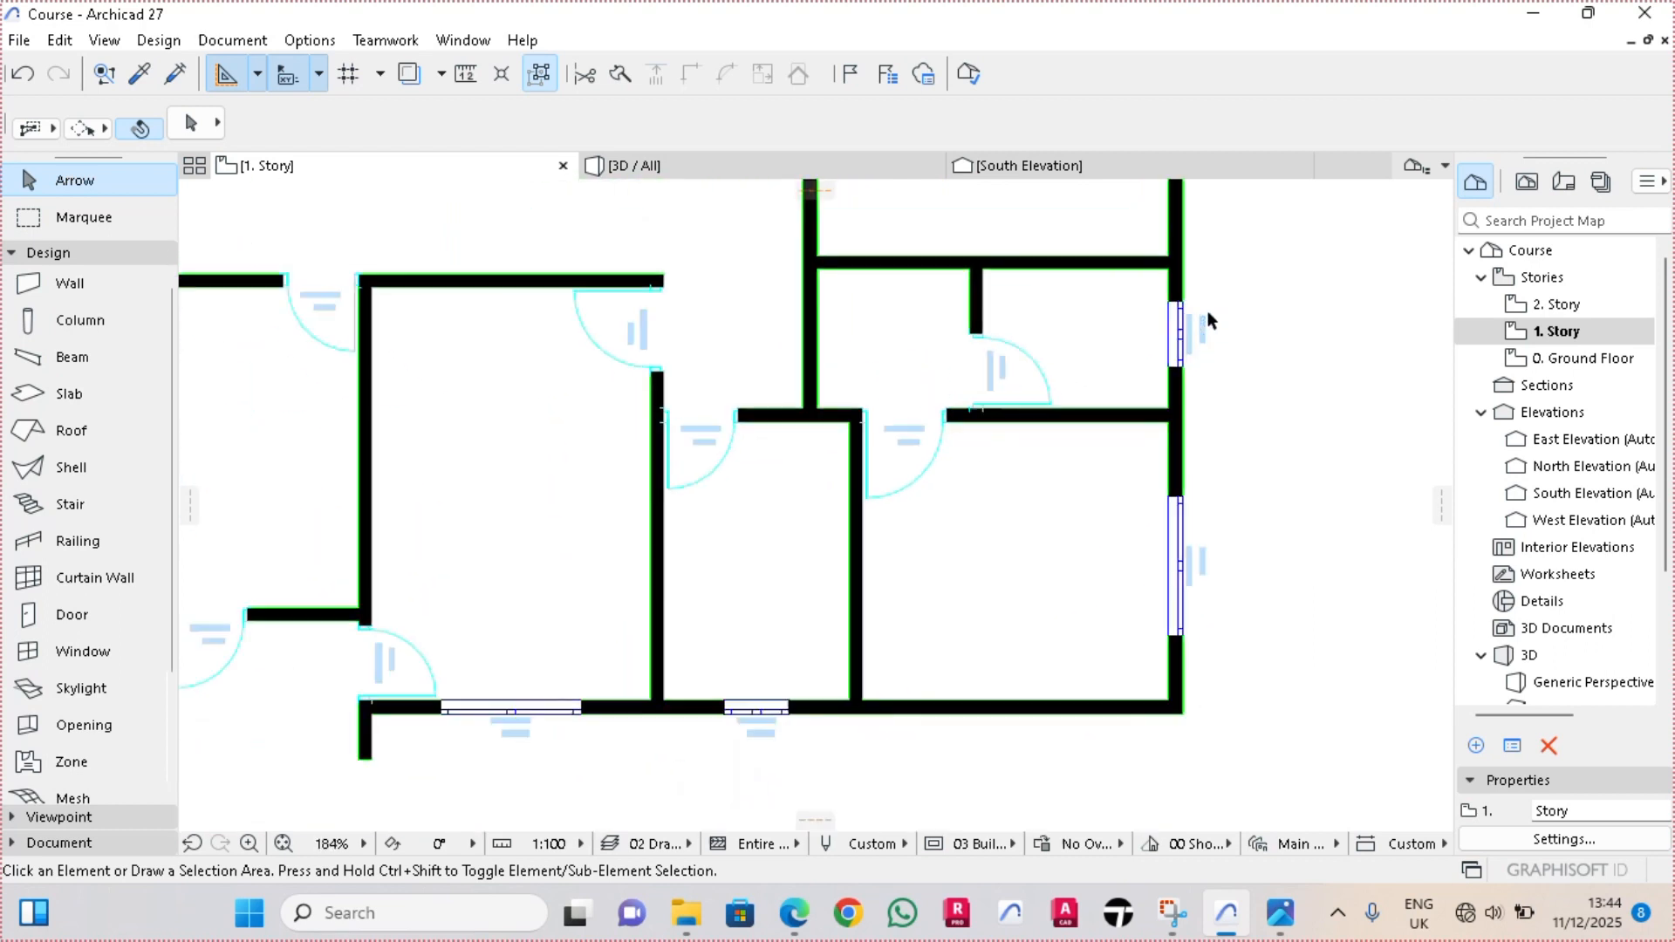
scroll(762, 703, up, 8)
middle_drag(852, 684, 882, 482)
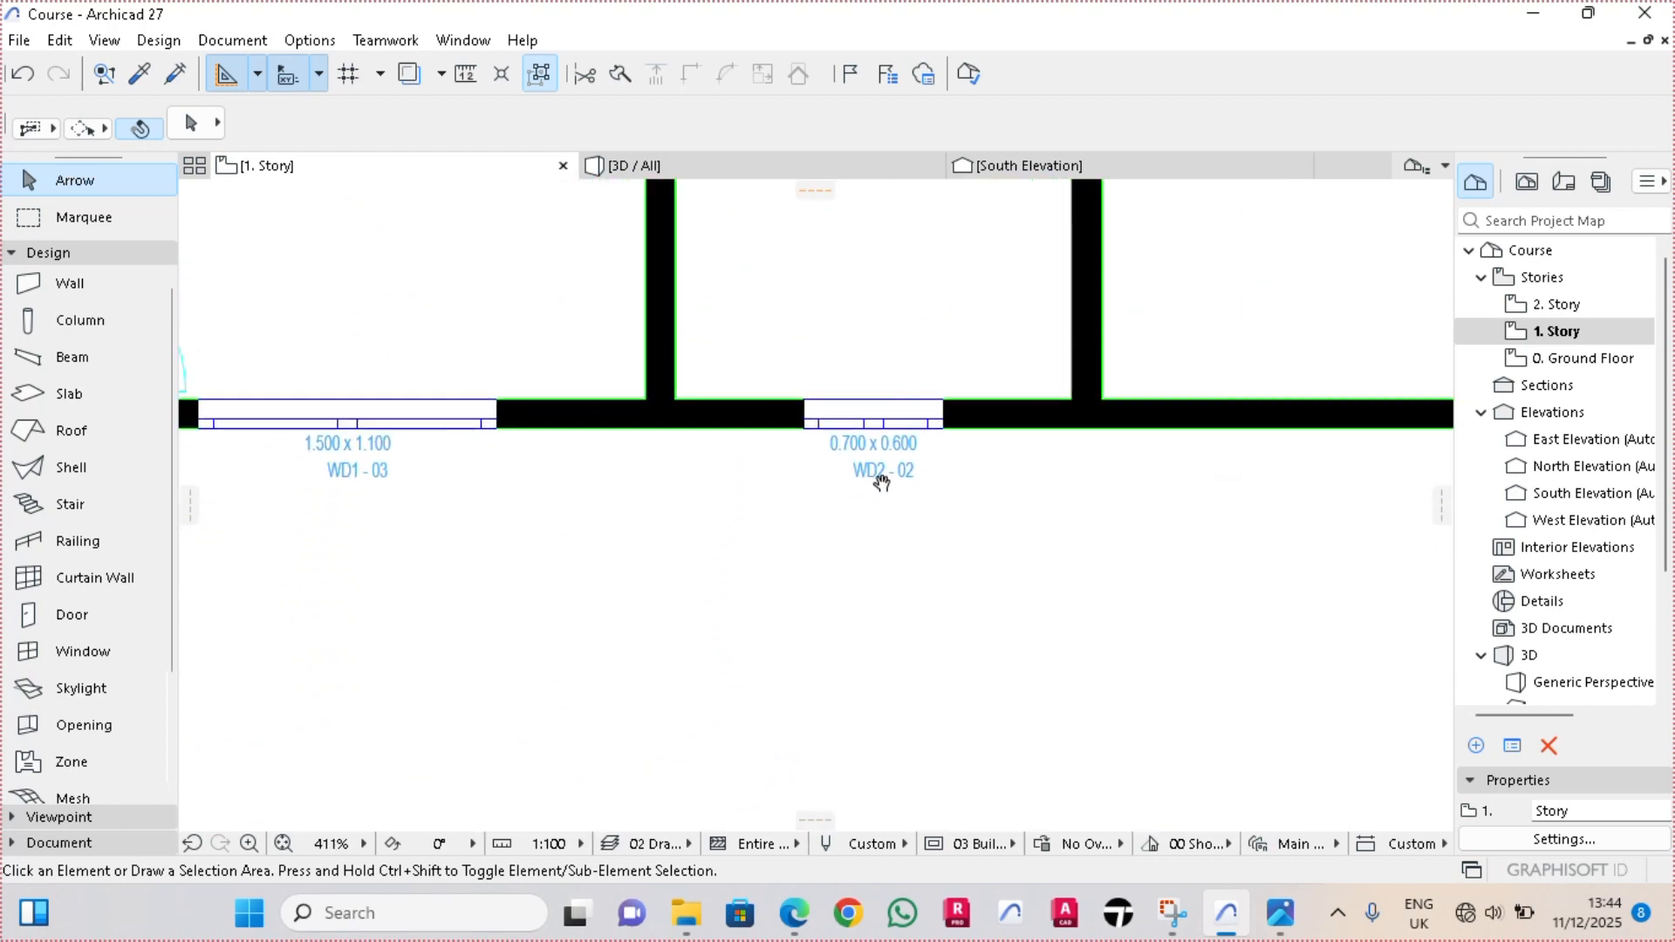
scroll(881, 483, down, 10)
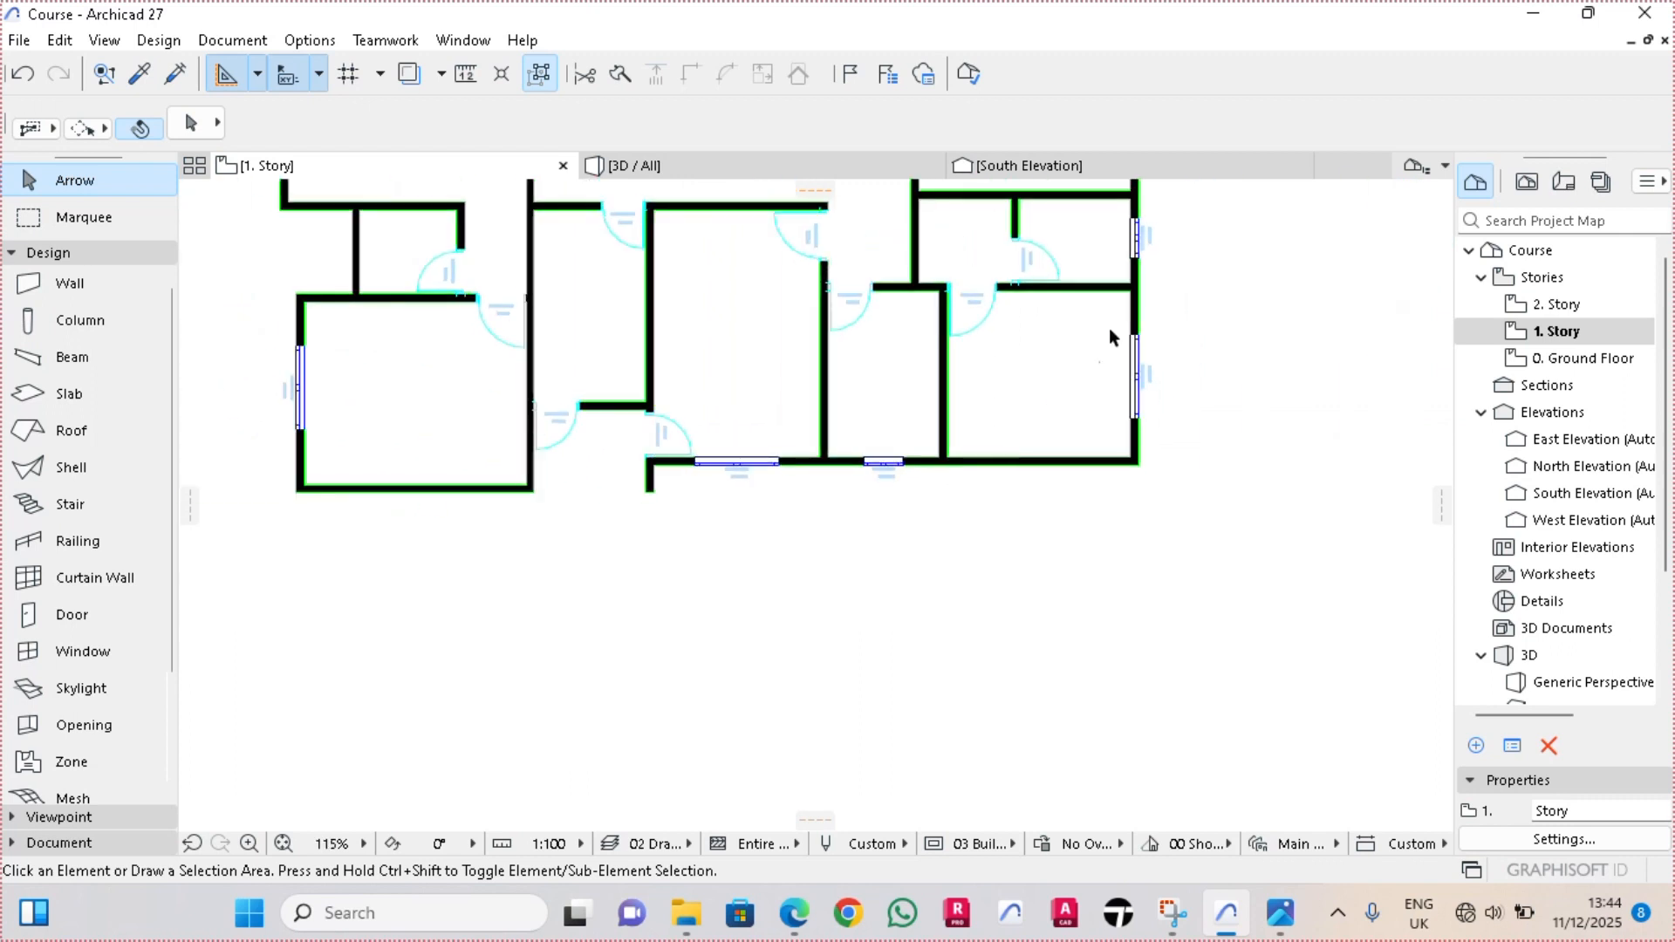
scroll(1013, 490, up, 3)
scroll(872, 577, up, 3)
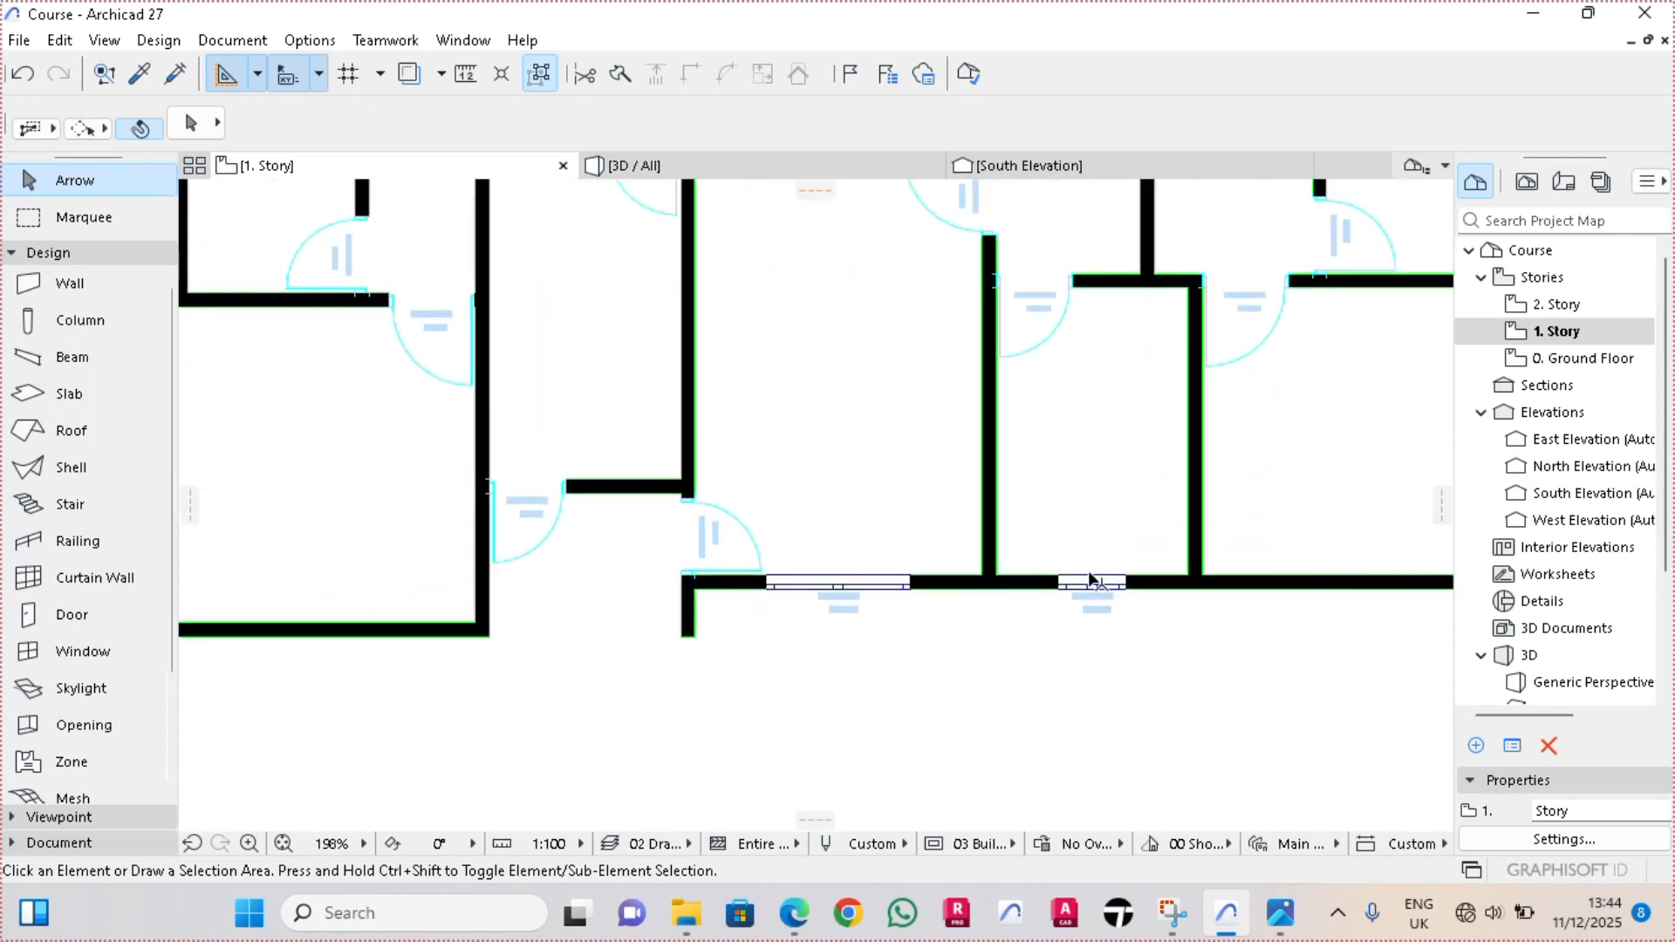
Place a 0.70 × 0.60 m double window on the west wall of the small western room, near its north end, facing outward
click(88, 652)
scroll(687, 493, down, 3)
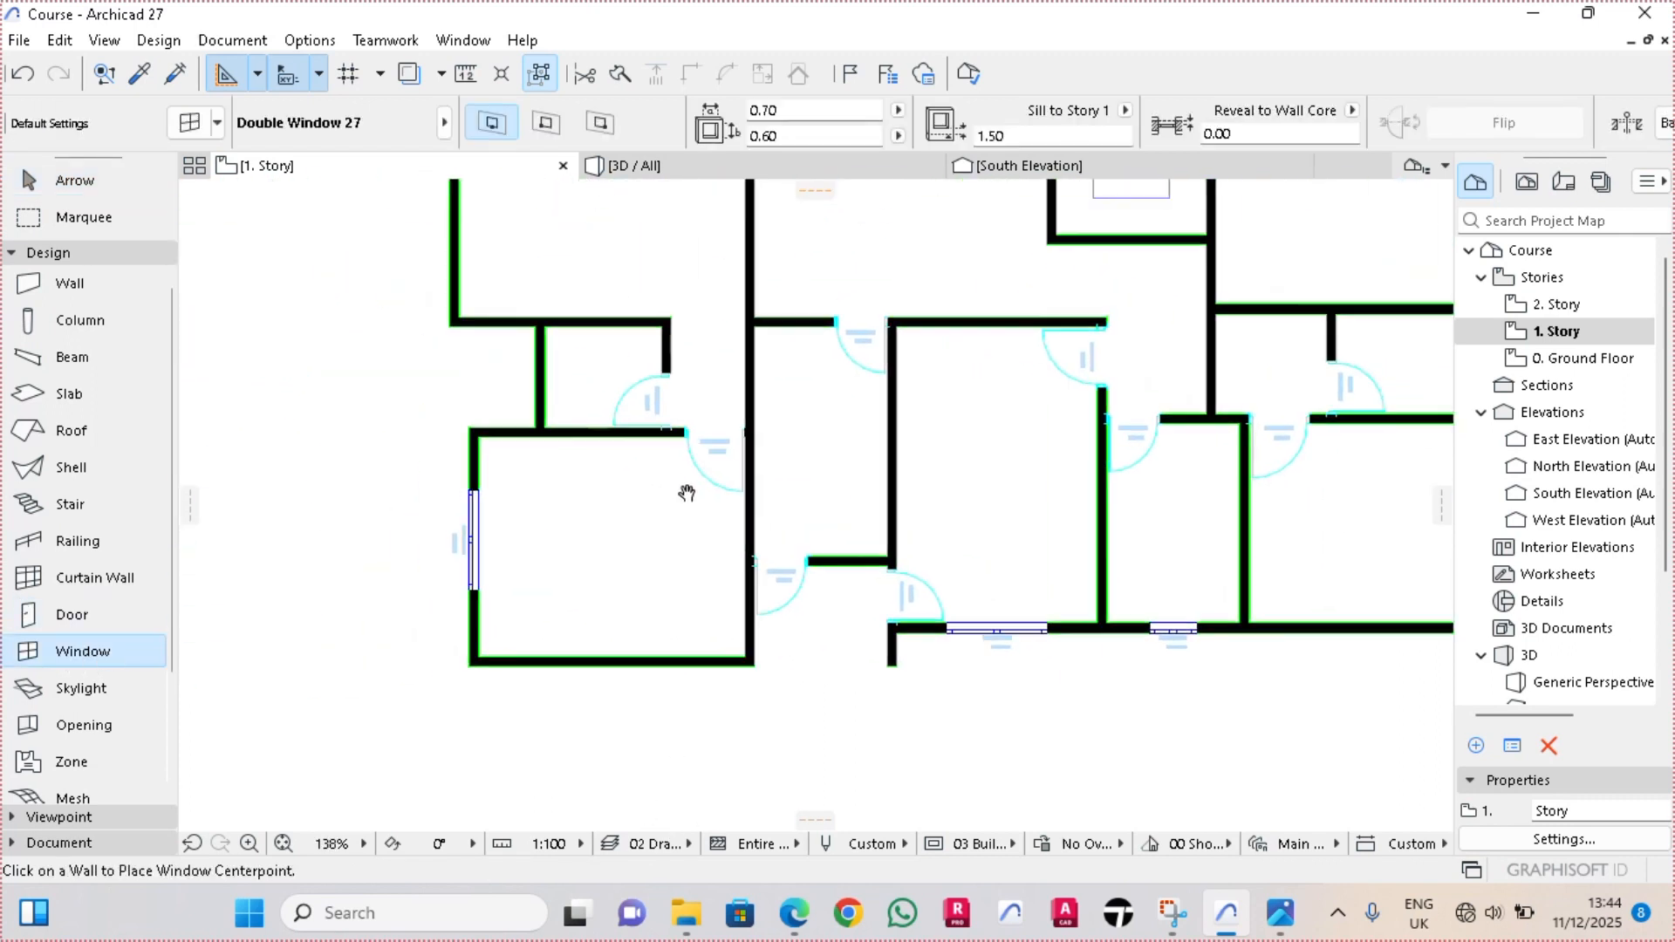
scroll(543, 355, up, 8)
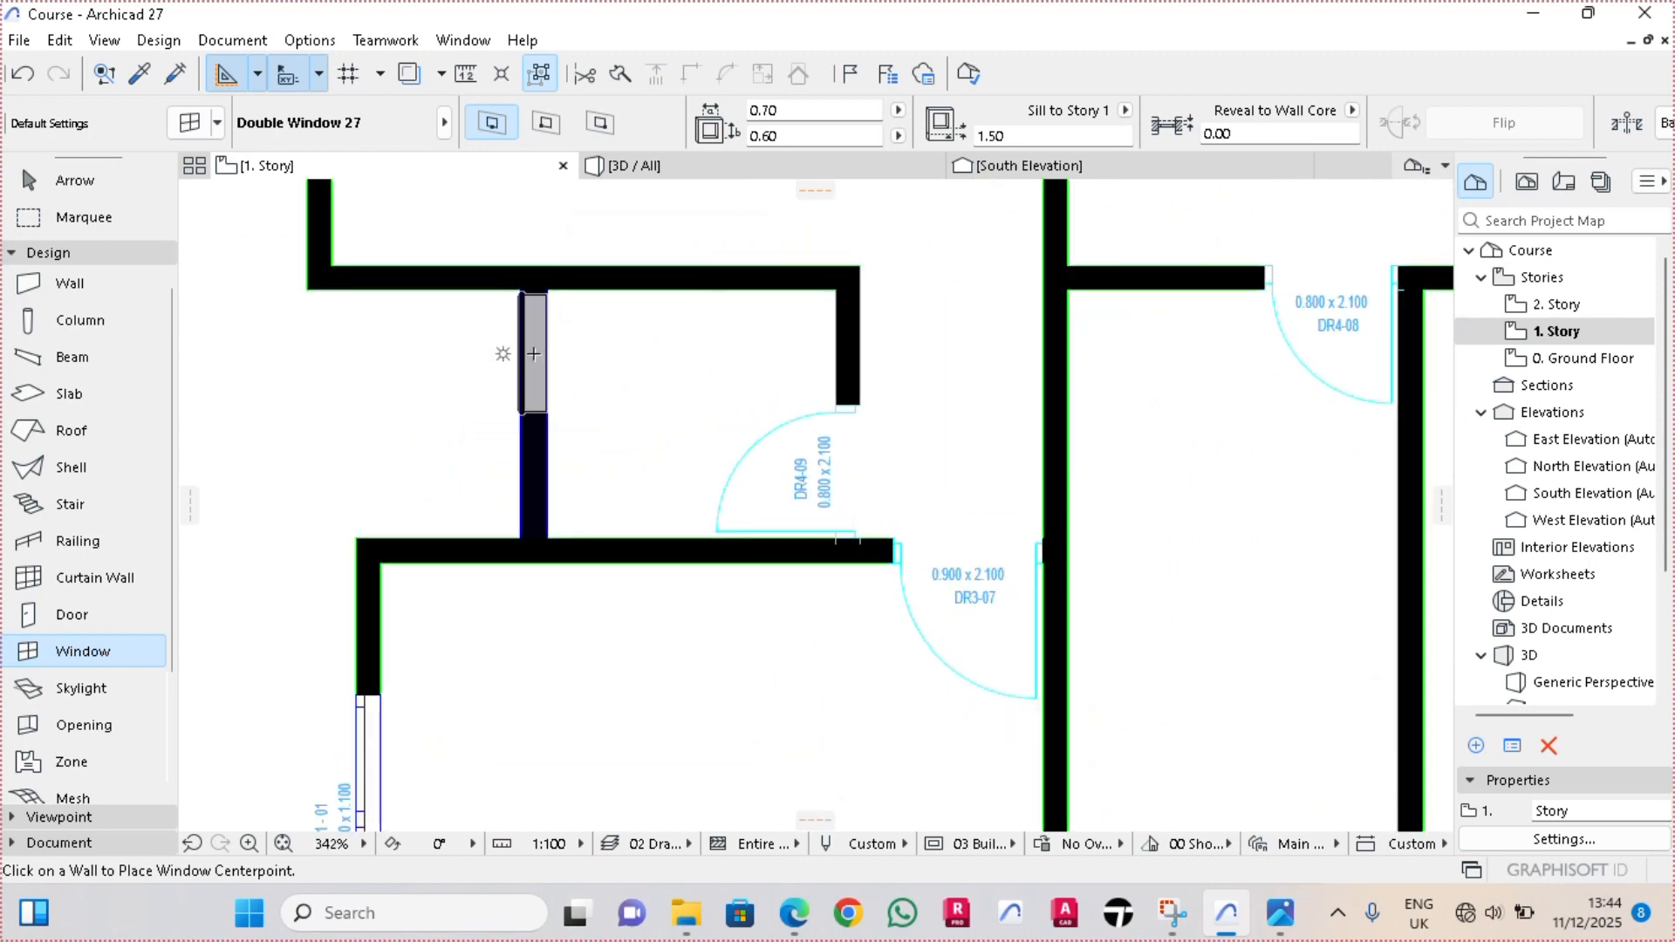
click(533, 353)
click(497, 244)
scroll(508, 267, up, 6)
key(Escape)
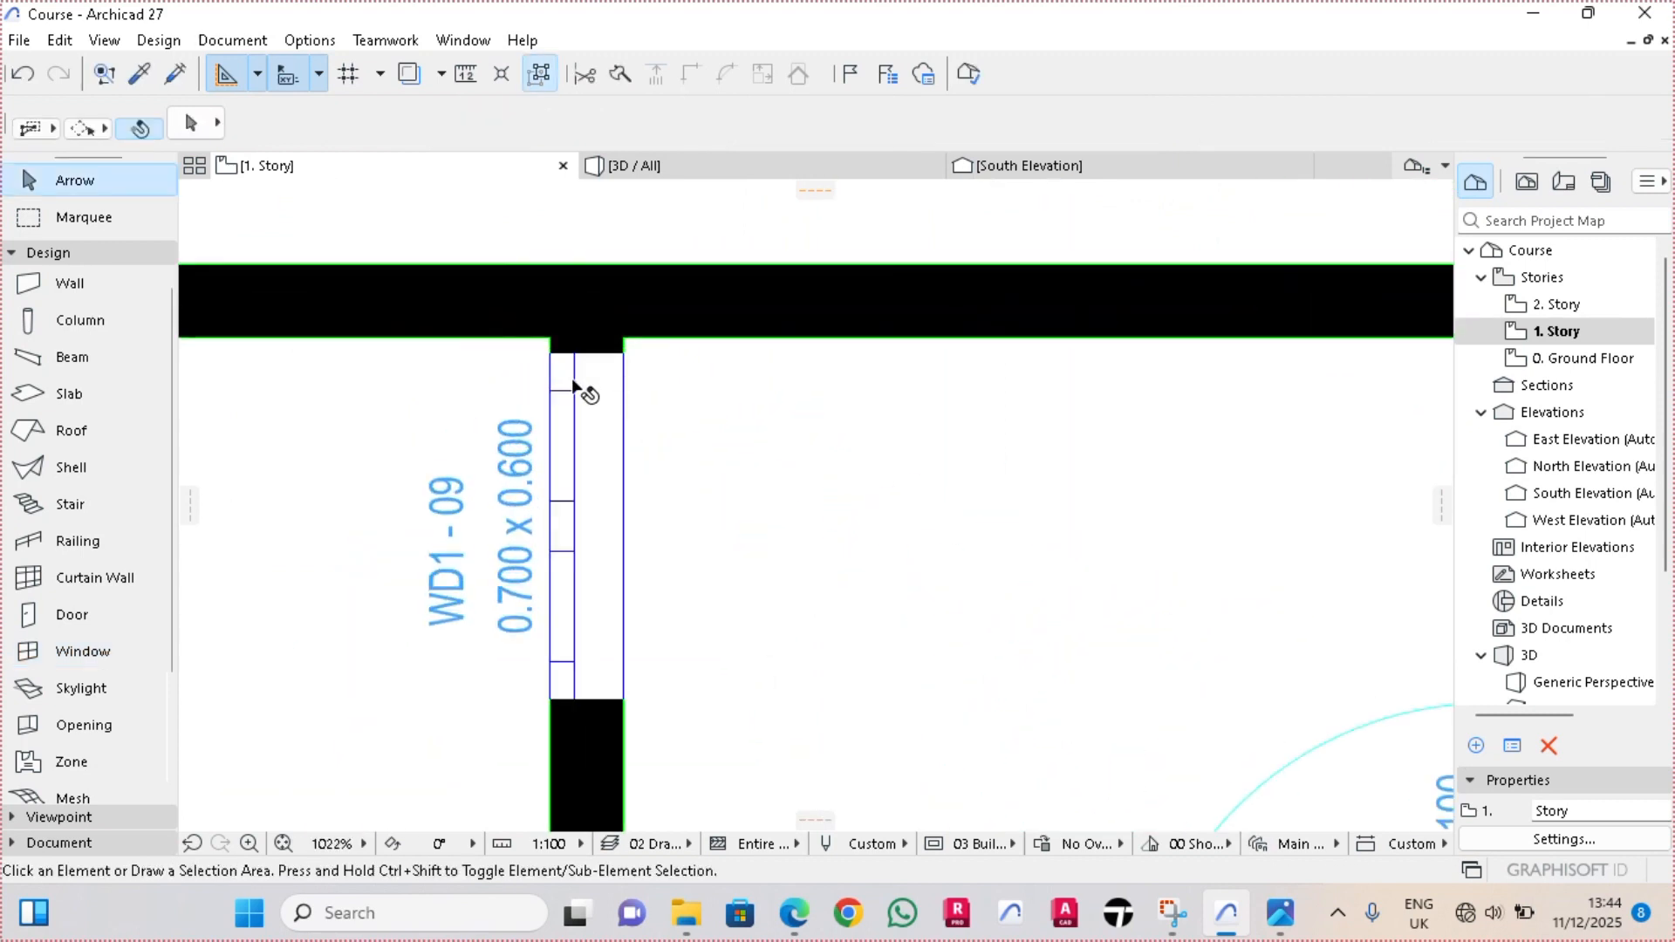
Align the new west window with the room's north wall face and move it about 0.35 m south along its wall
click(576, 389)
scroll(611, 375, up, 4)
click(660, 361)
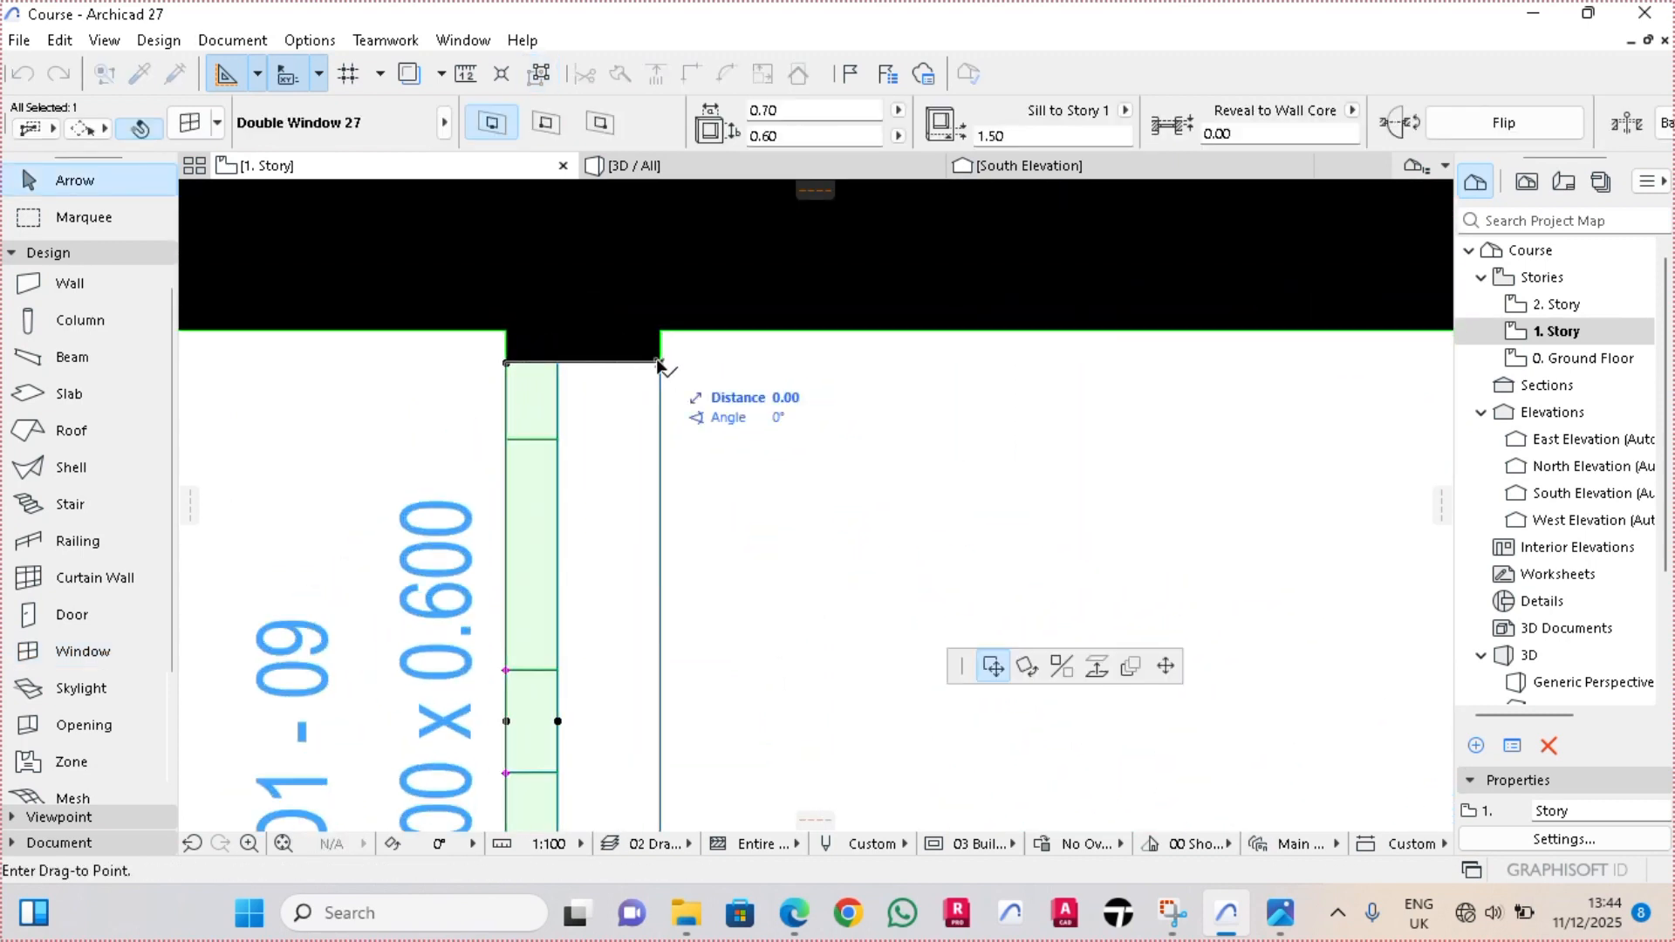
click(659, 331)
click(660, 331)
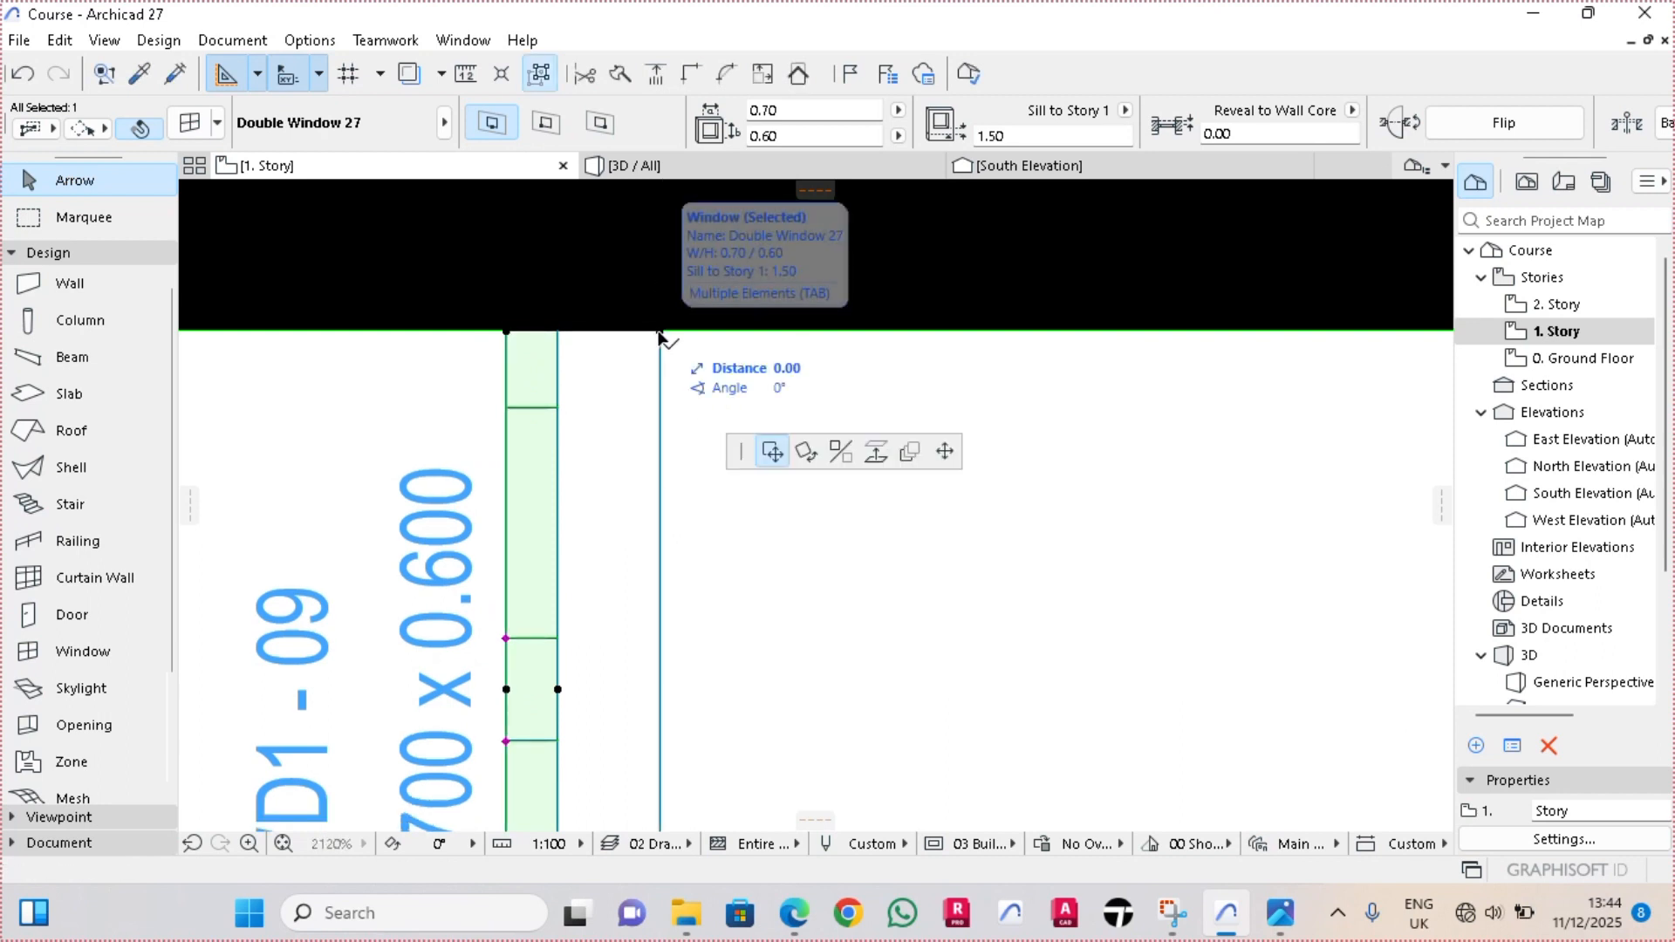
text(0.35)
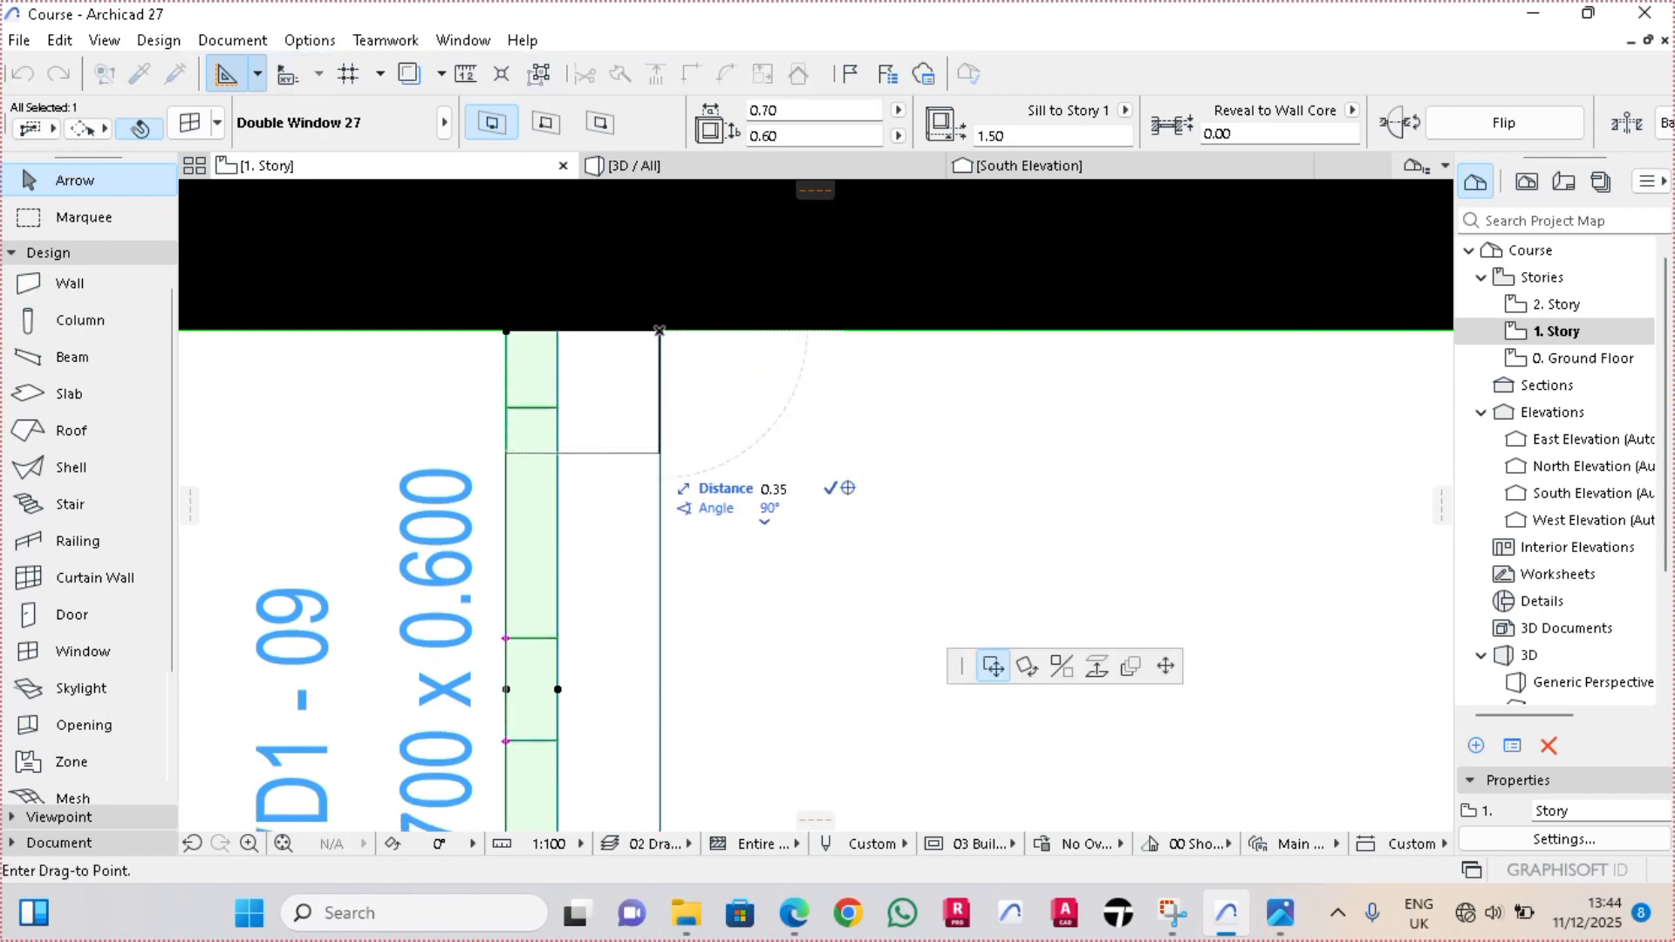
key(Return)
scroll(610, 441, down, 5)
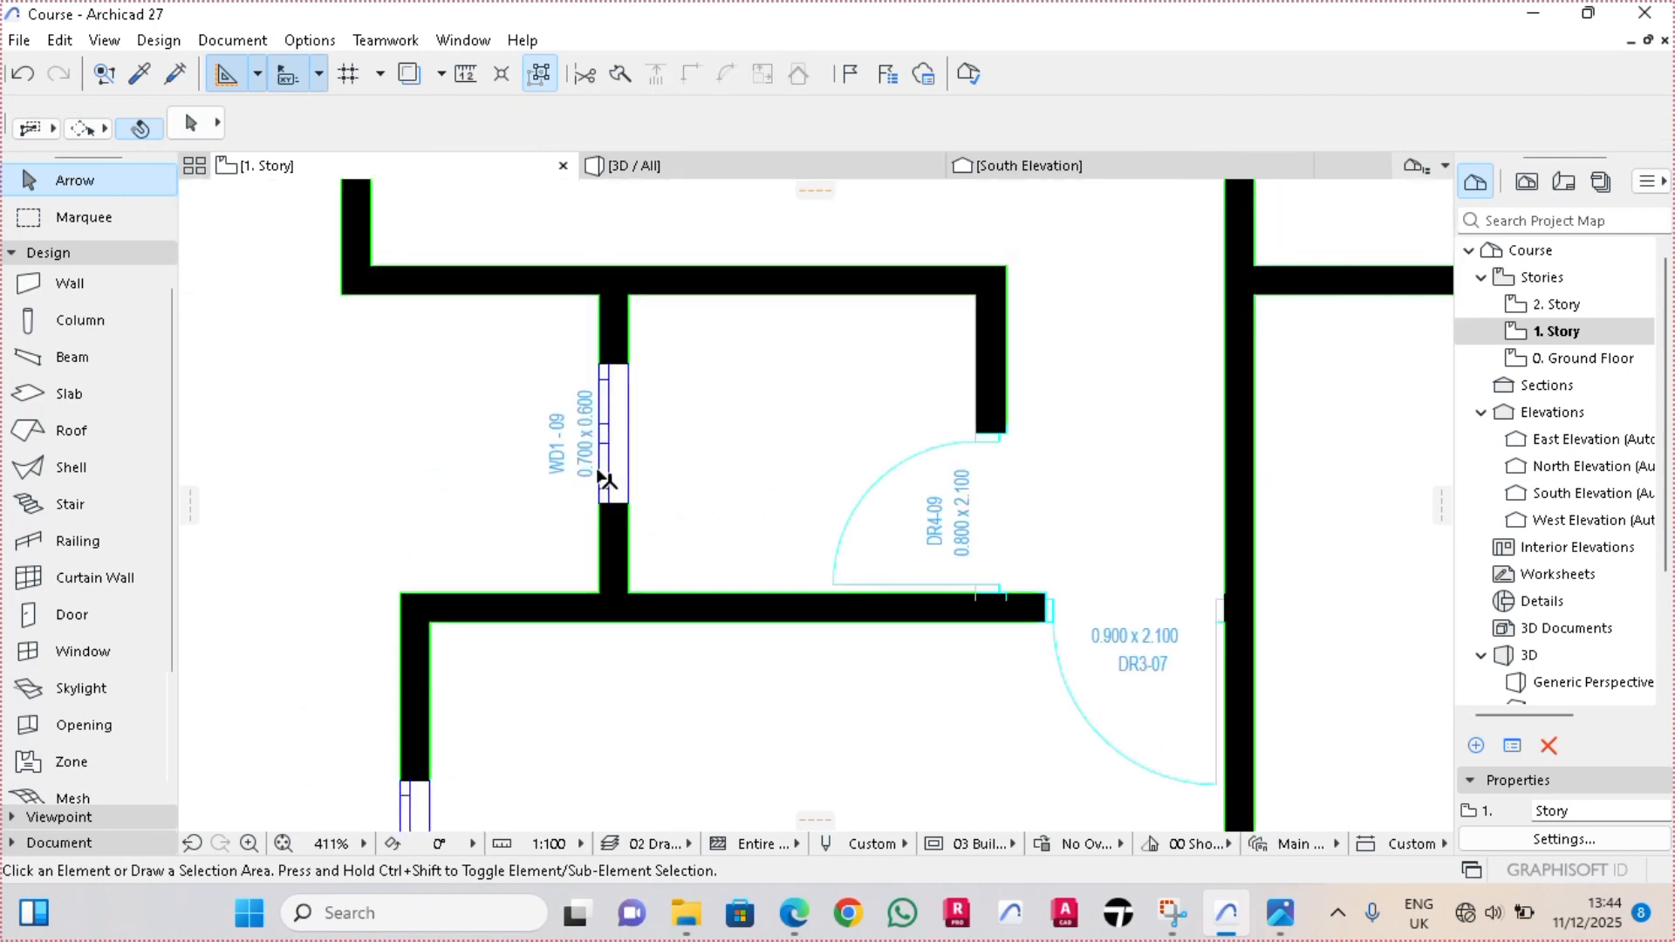
Change the ID prefix of the small western room's window from WD1 to WD2 and renumber it
scroll(606, 442, up, 2)
scroll(602, 444, up, 2)
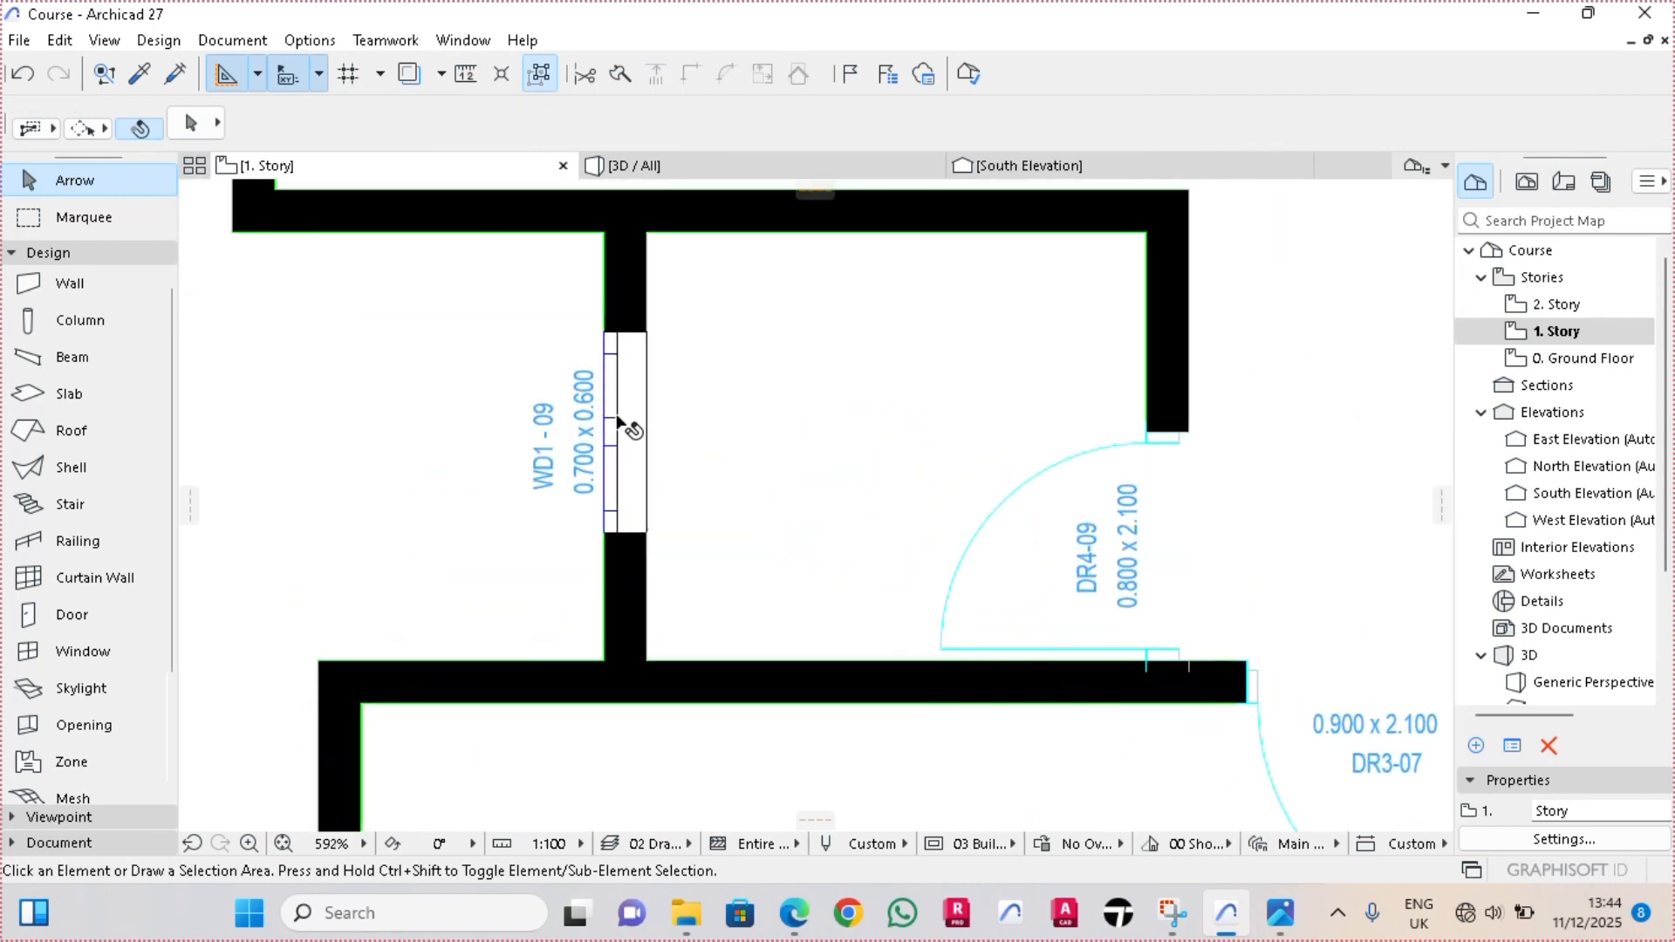
click(618, 424)
scroll(617, 424, down, 2)
click(58, 842)
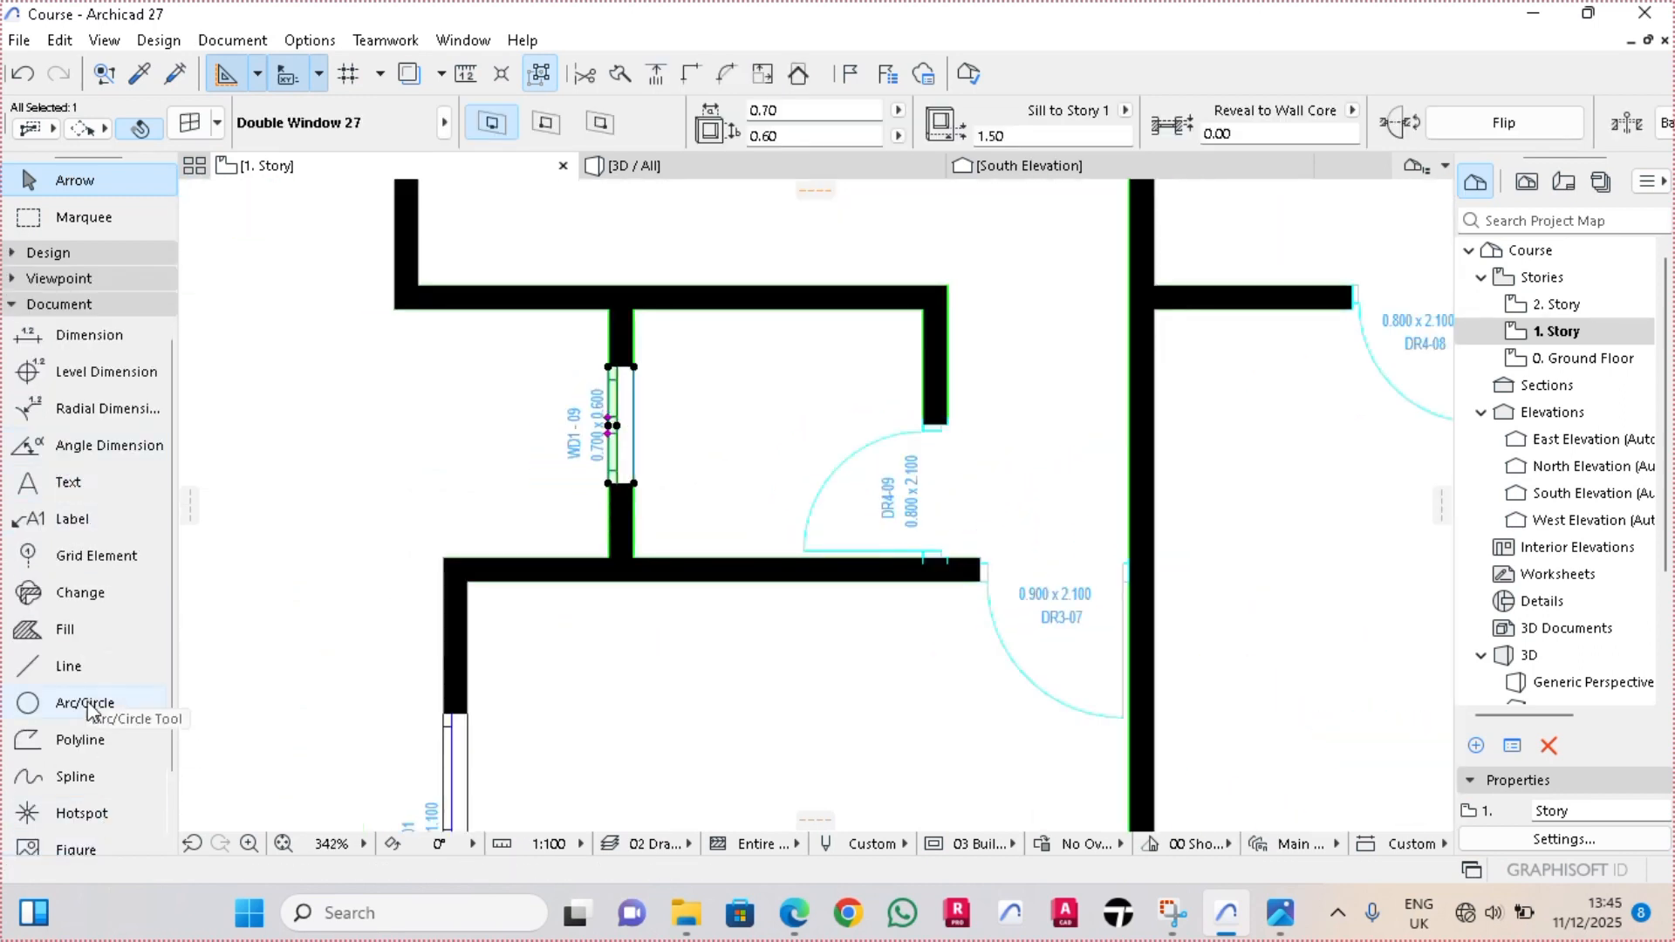
click(59, 303)
scroll(568, 437, up, 1)
click(157, 253)
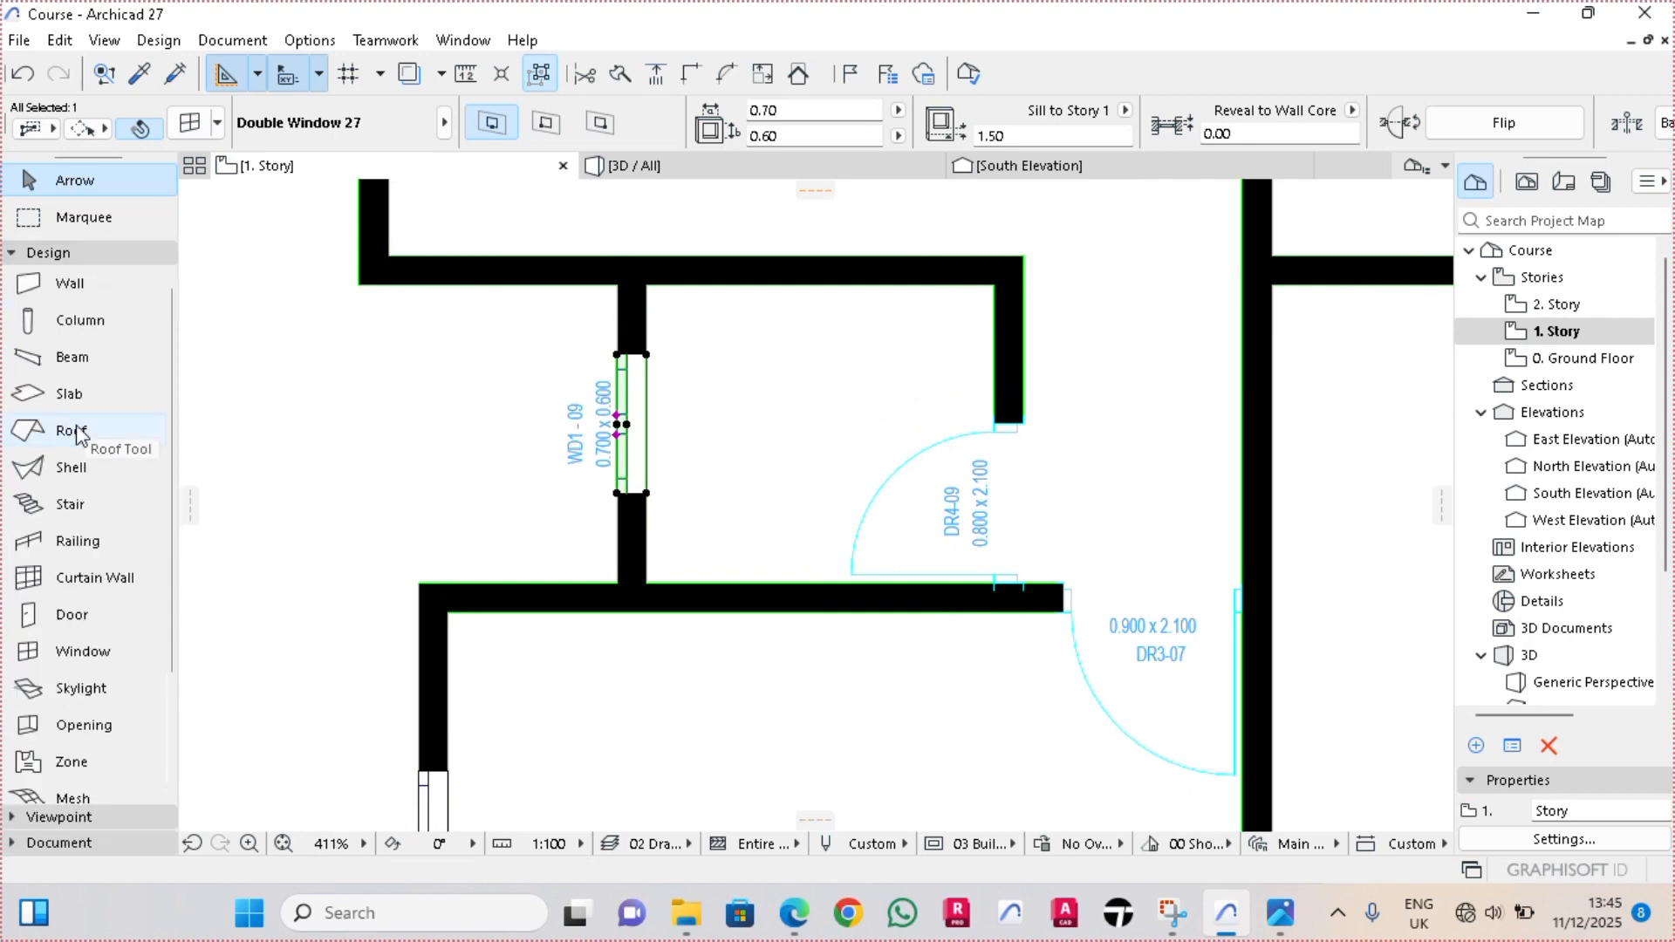
double_click(106, 652)
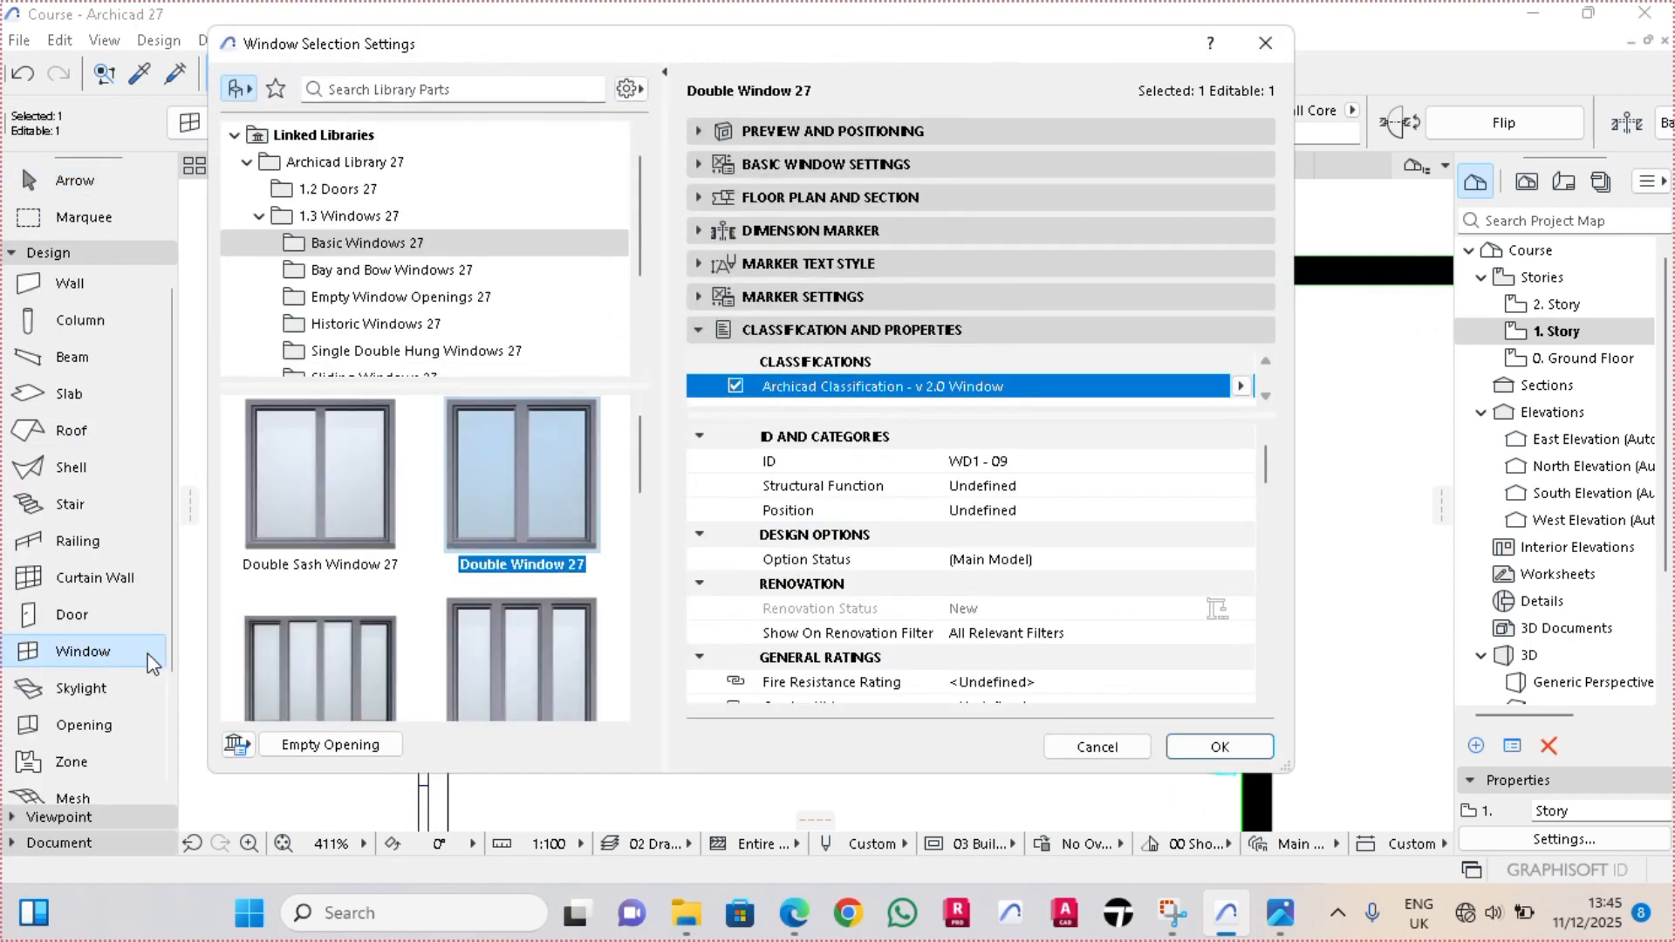
click(984, 465)
key(BackSpace)
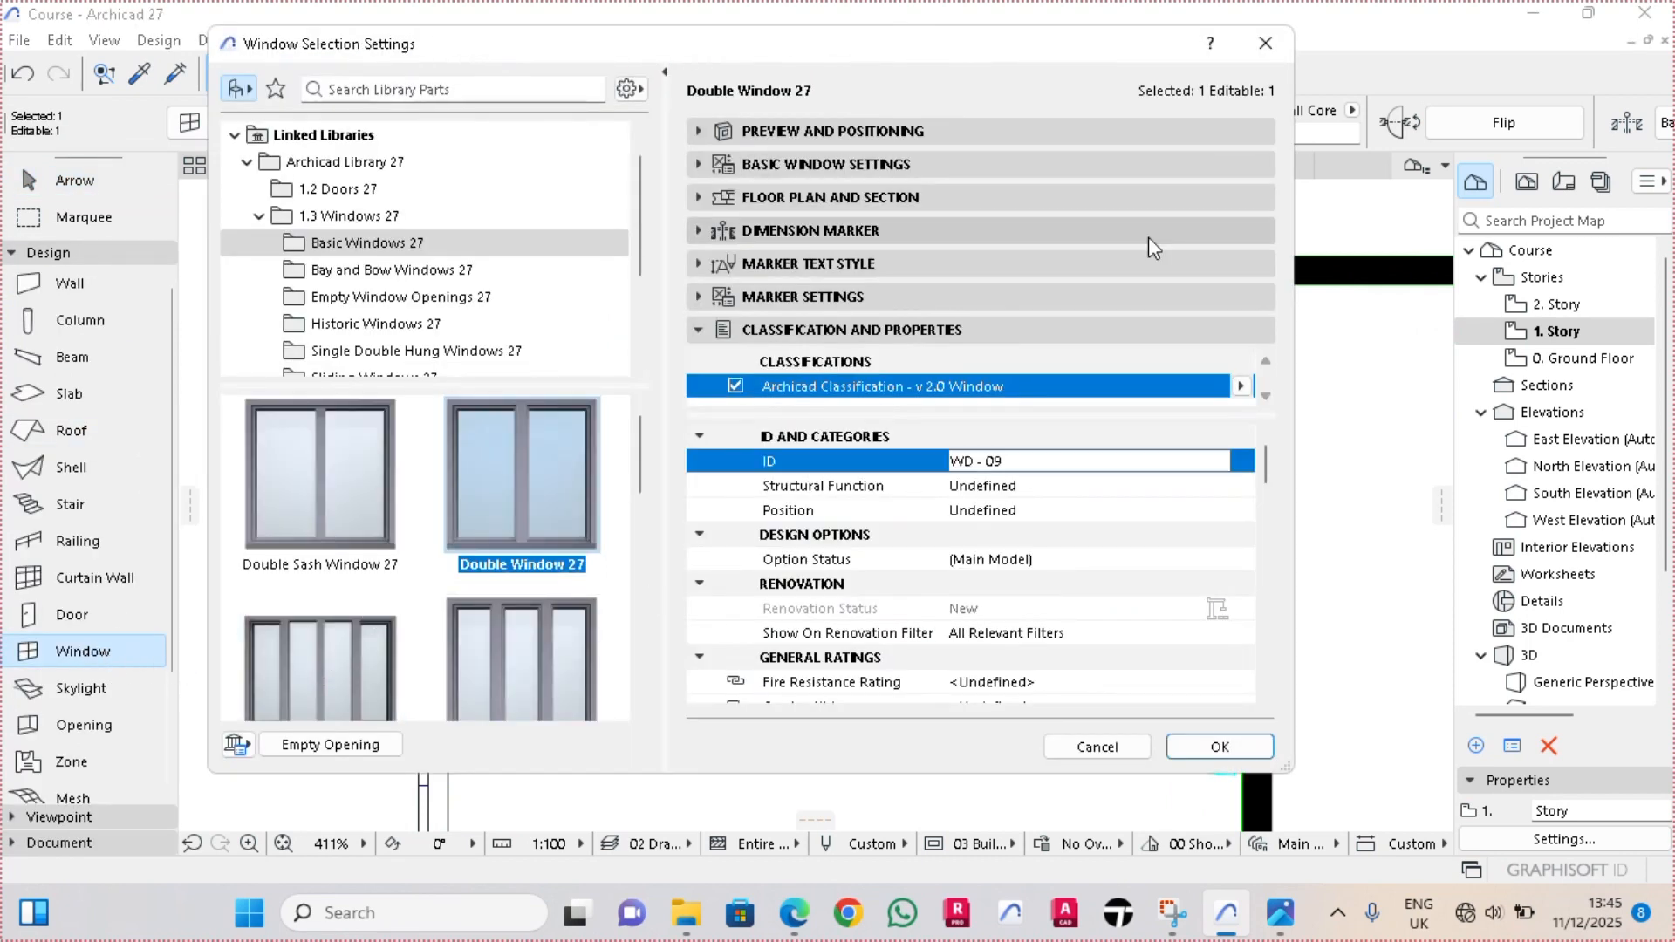
text(2)
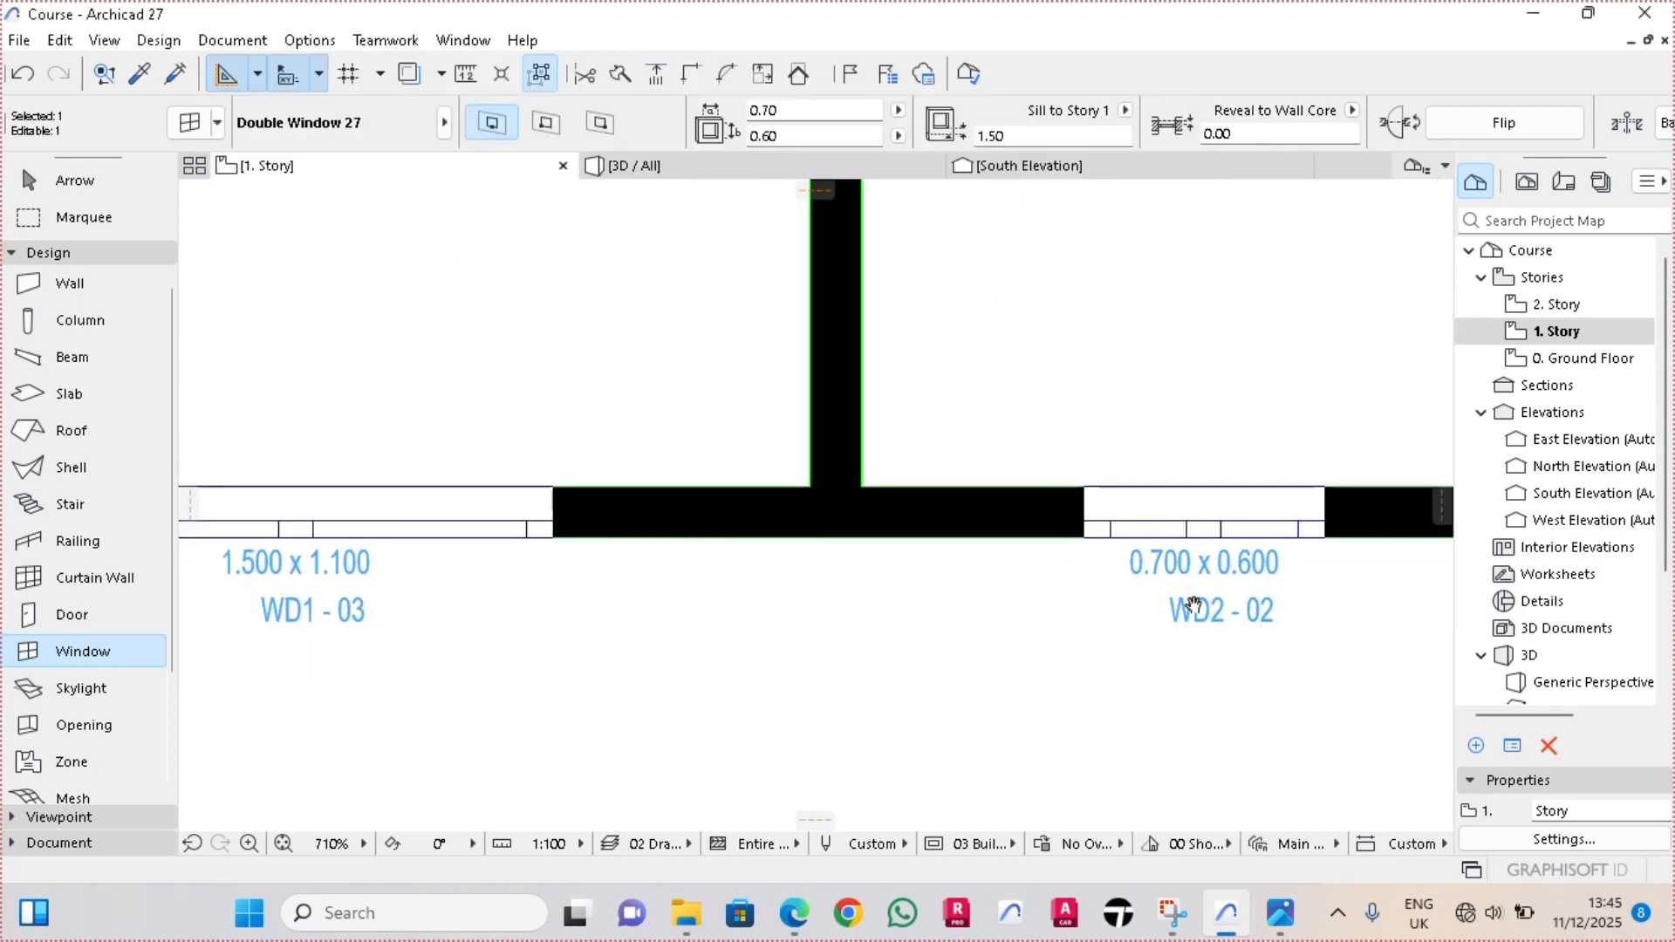
middle_drag(1191, 605, 1112, 639)
key(Escape)
key(Escape)
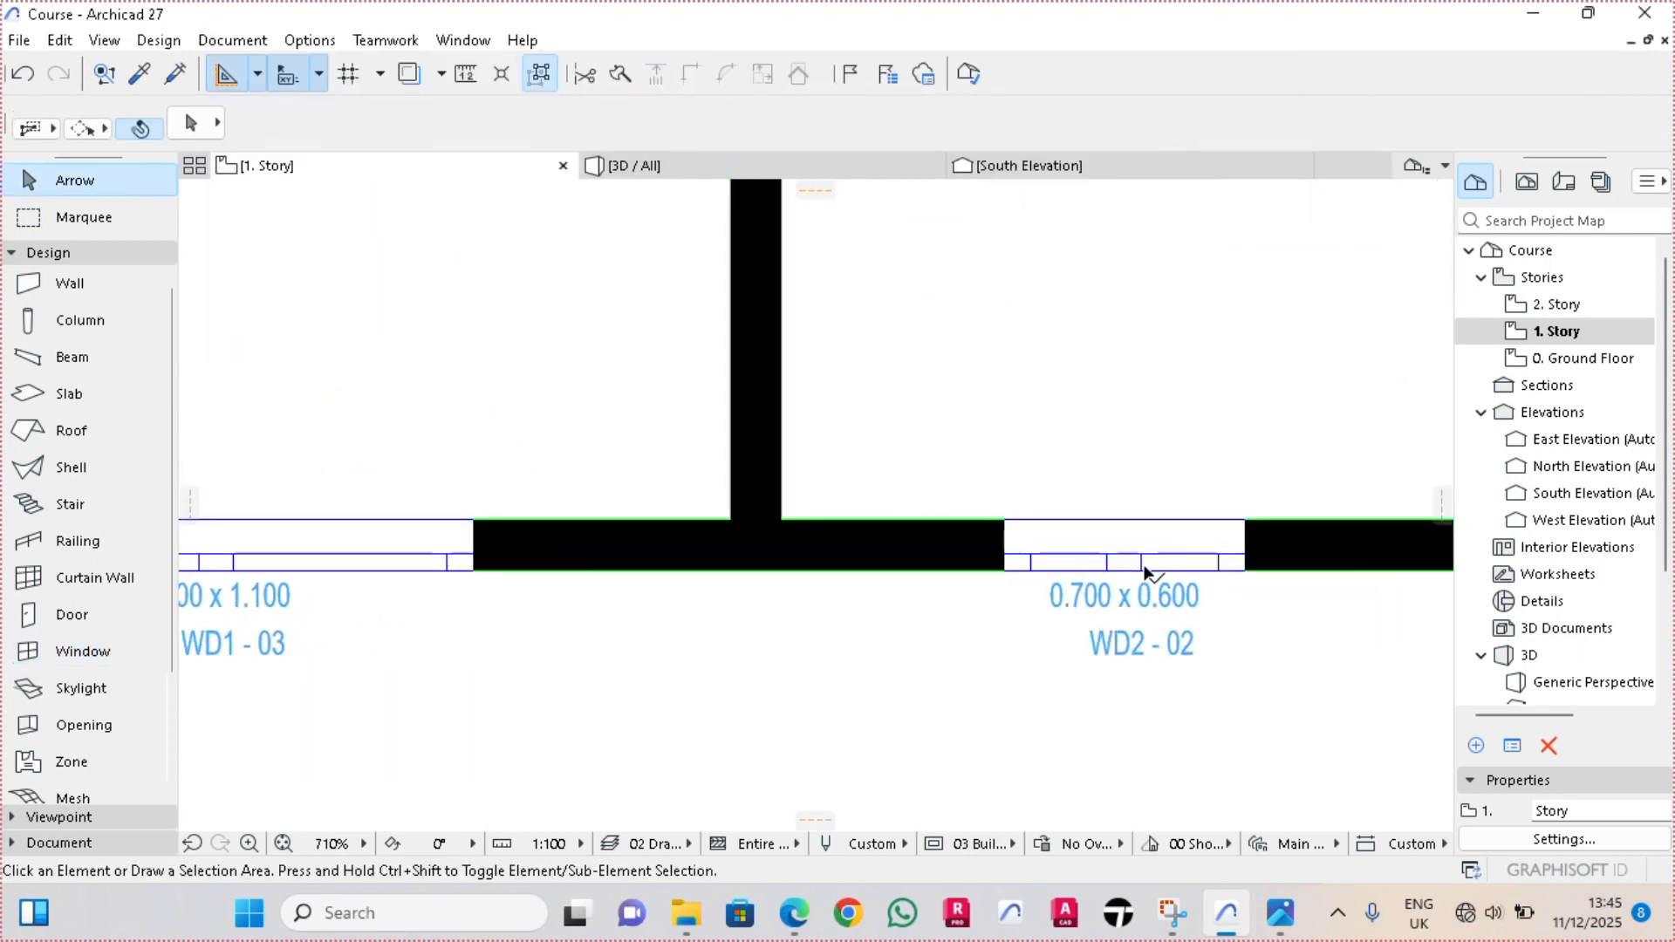
Change the ID of the small south window in the upper story's narrow room to WD2 - 03
click(1147, 571)
click(56, 843)
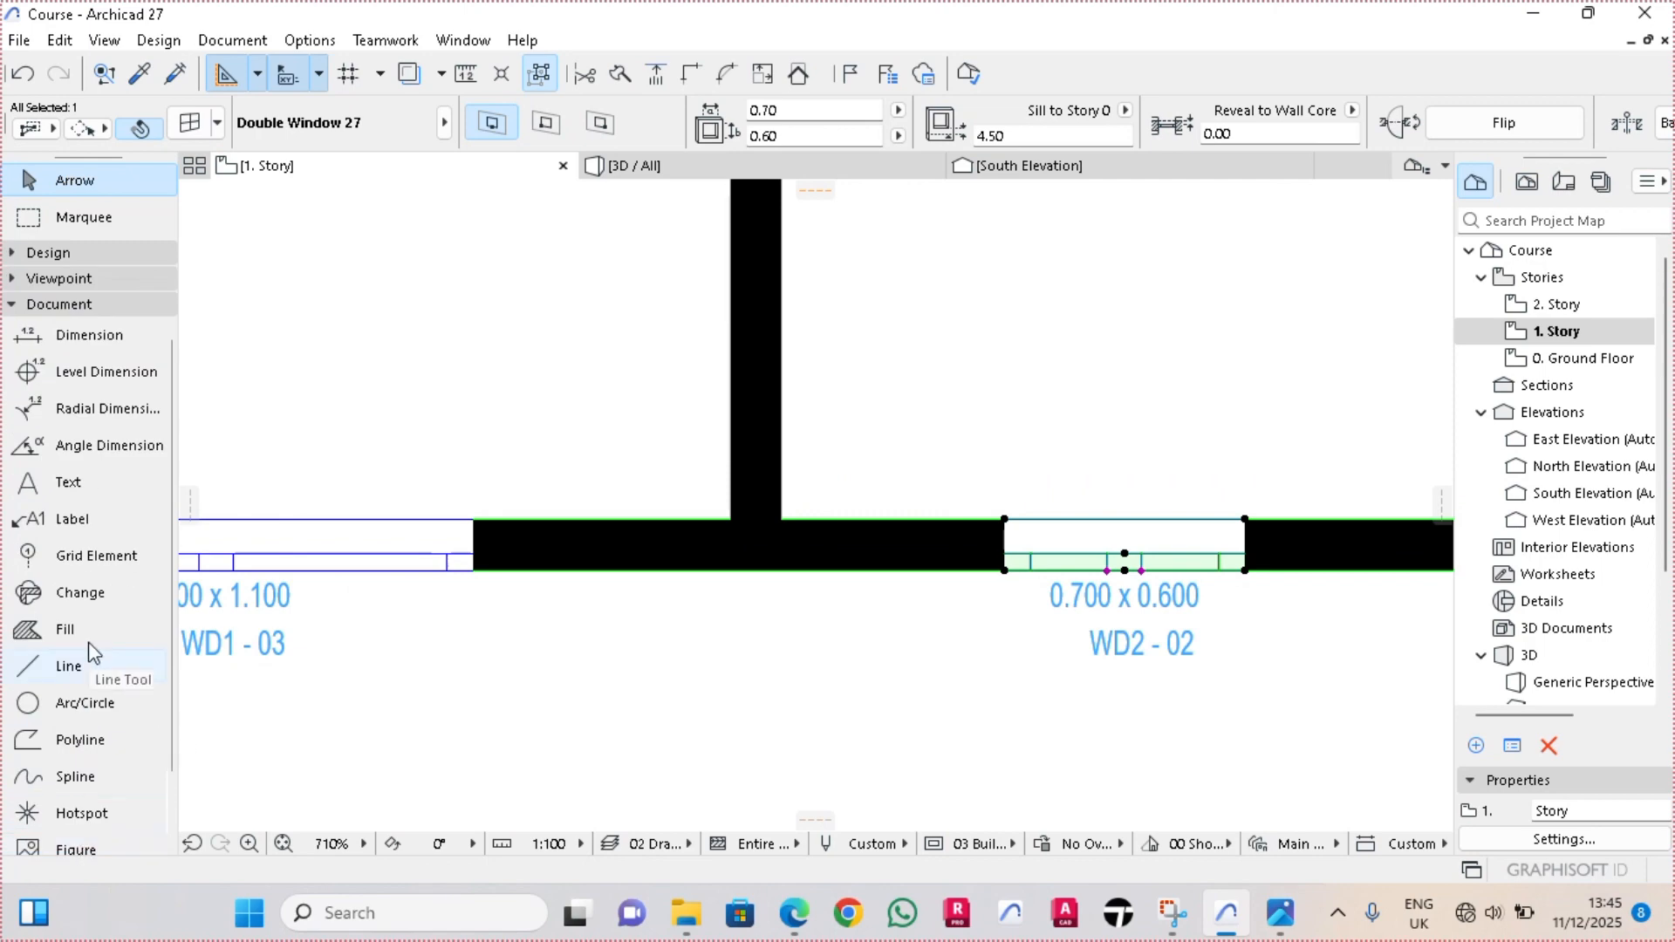
click(49, 252)
double_click(82, 651)
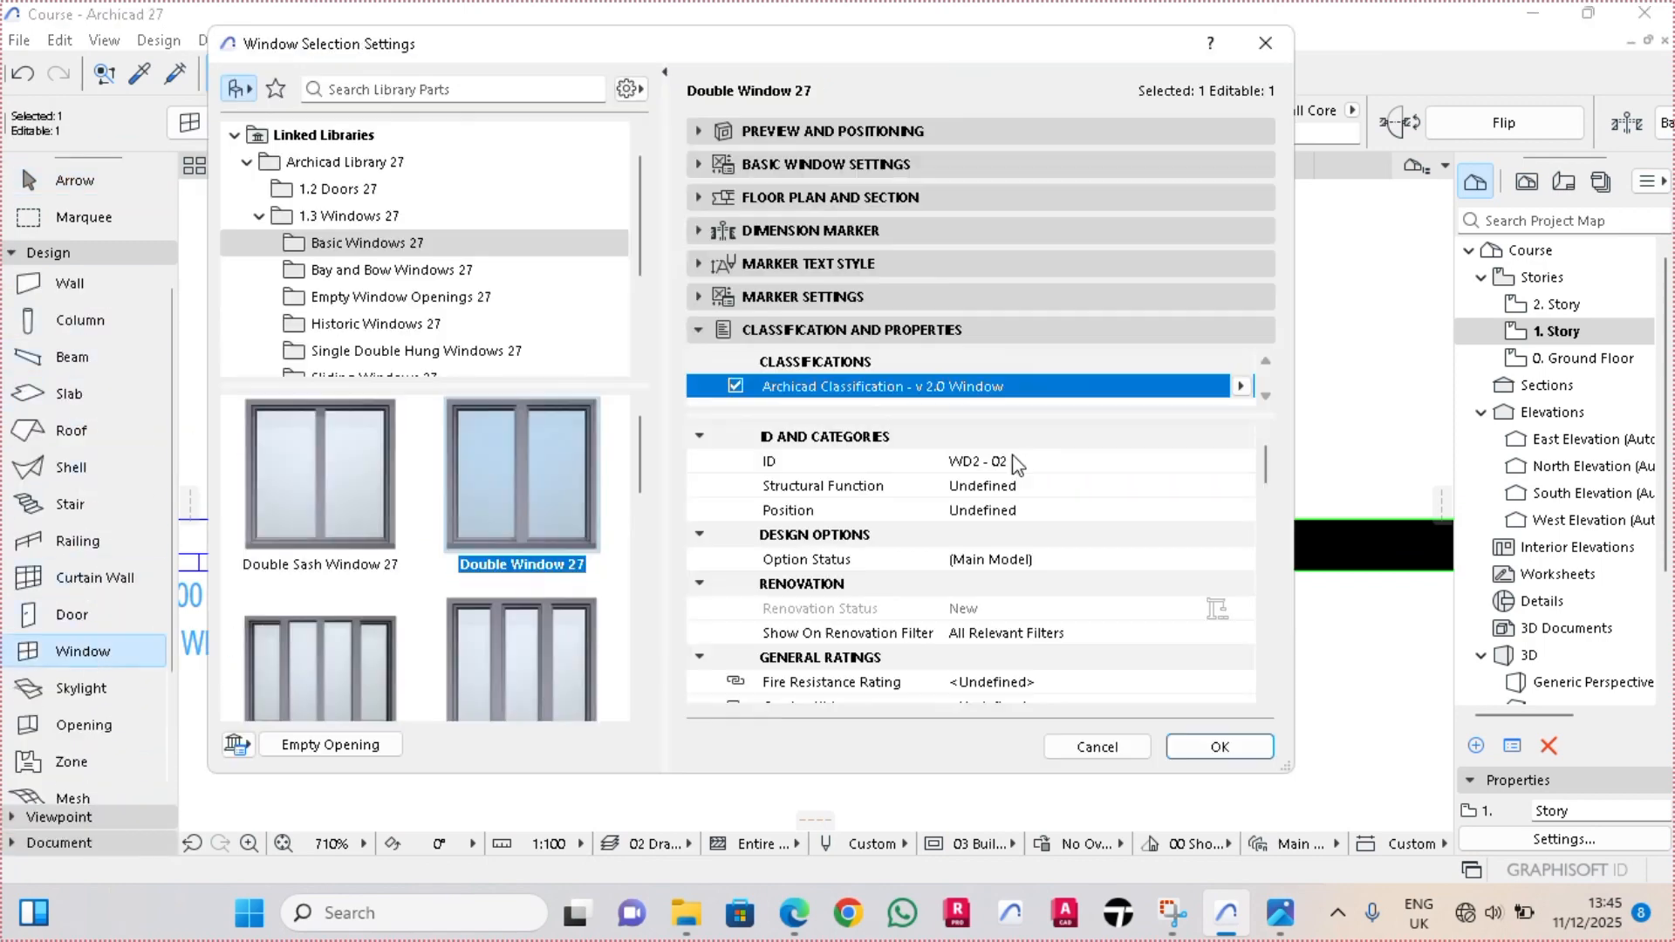
click(1017, 462)
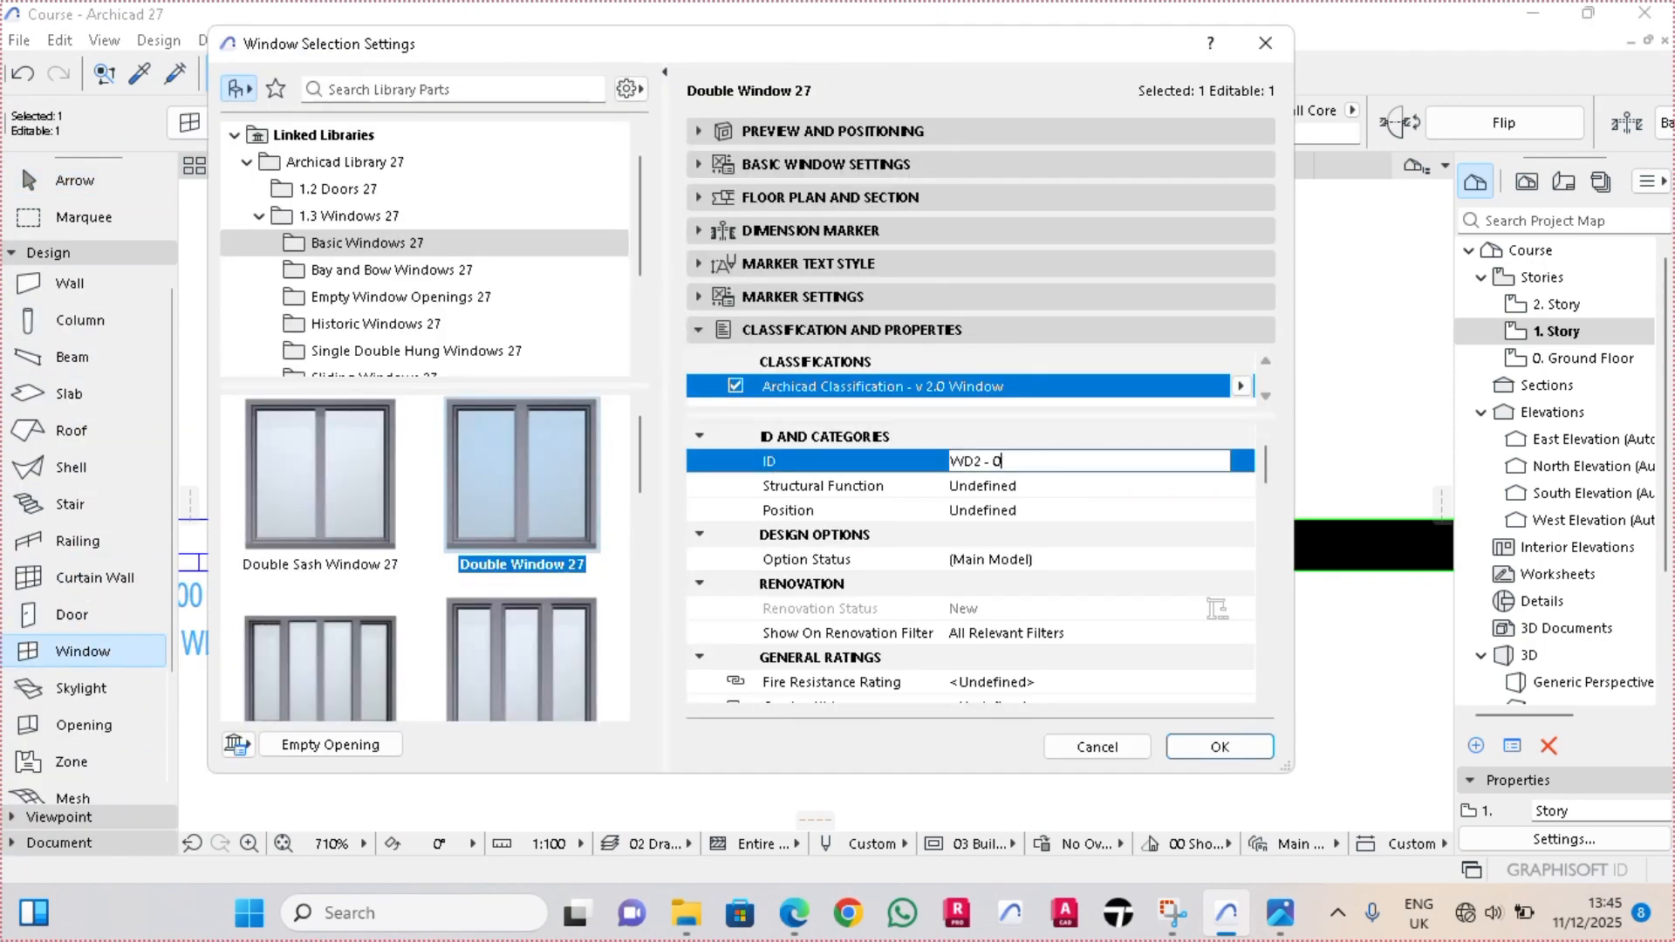
text(3)
key(Return)
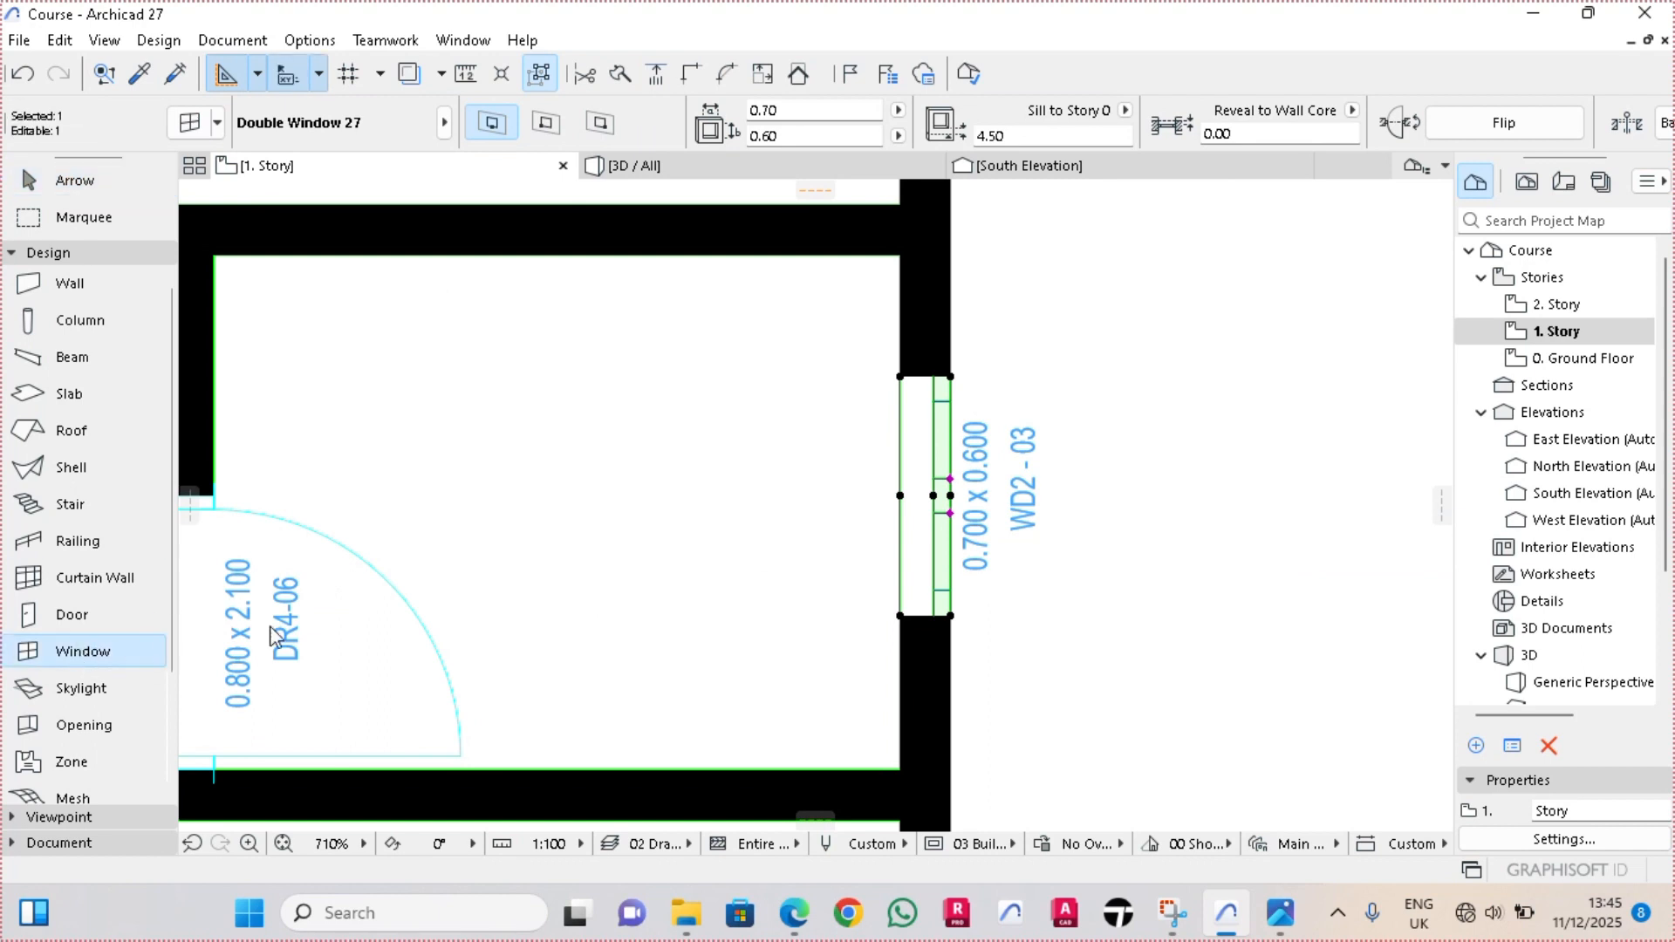
Change the ID of the small eastern room's east-wall window on the upper story to WD2 - 06
key(ctrl+t)
click(1018, 461)
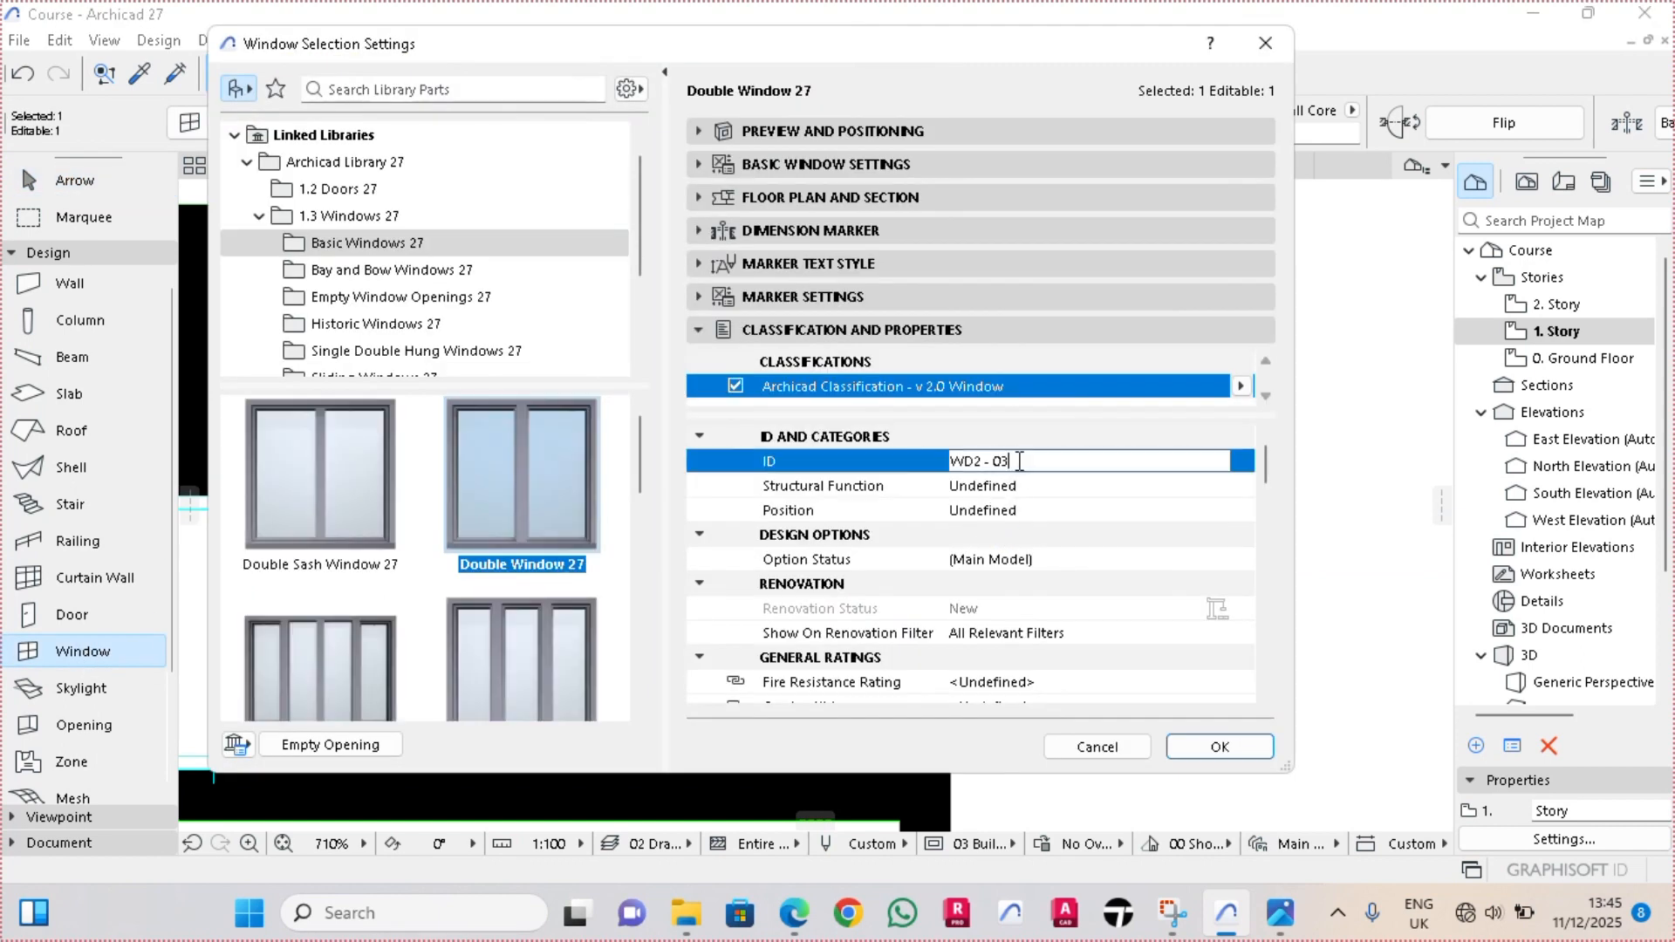
text(6)
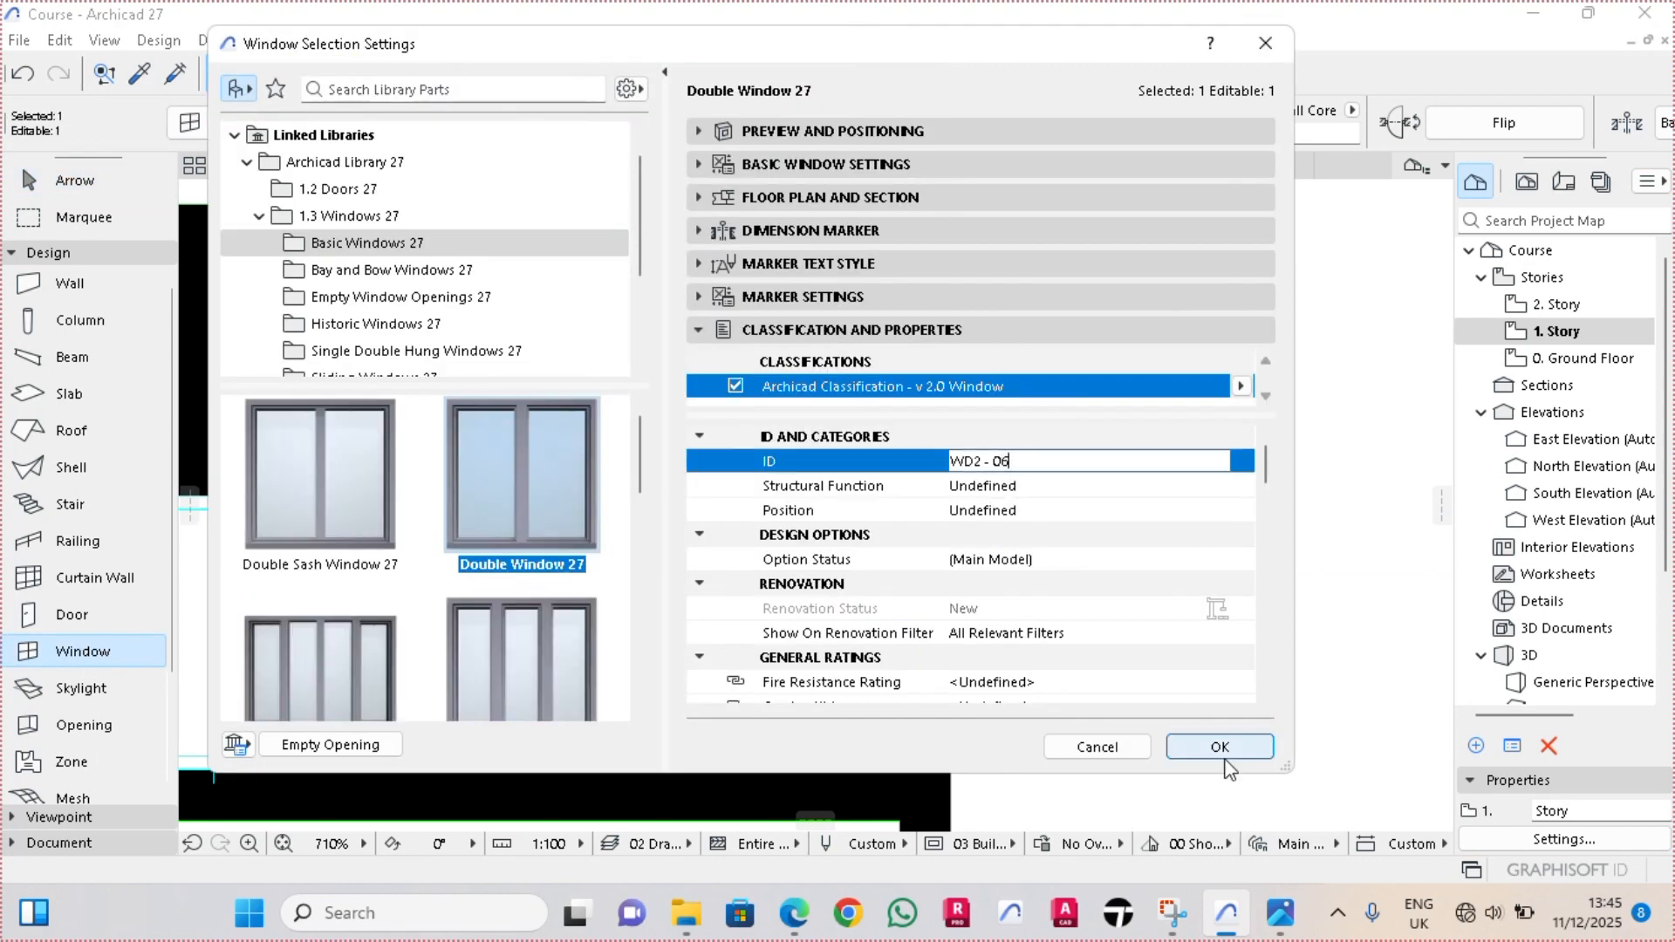
click(1238, 748)
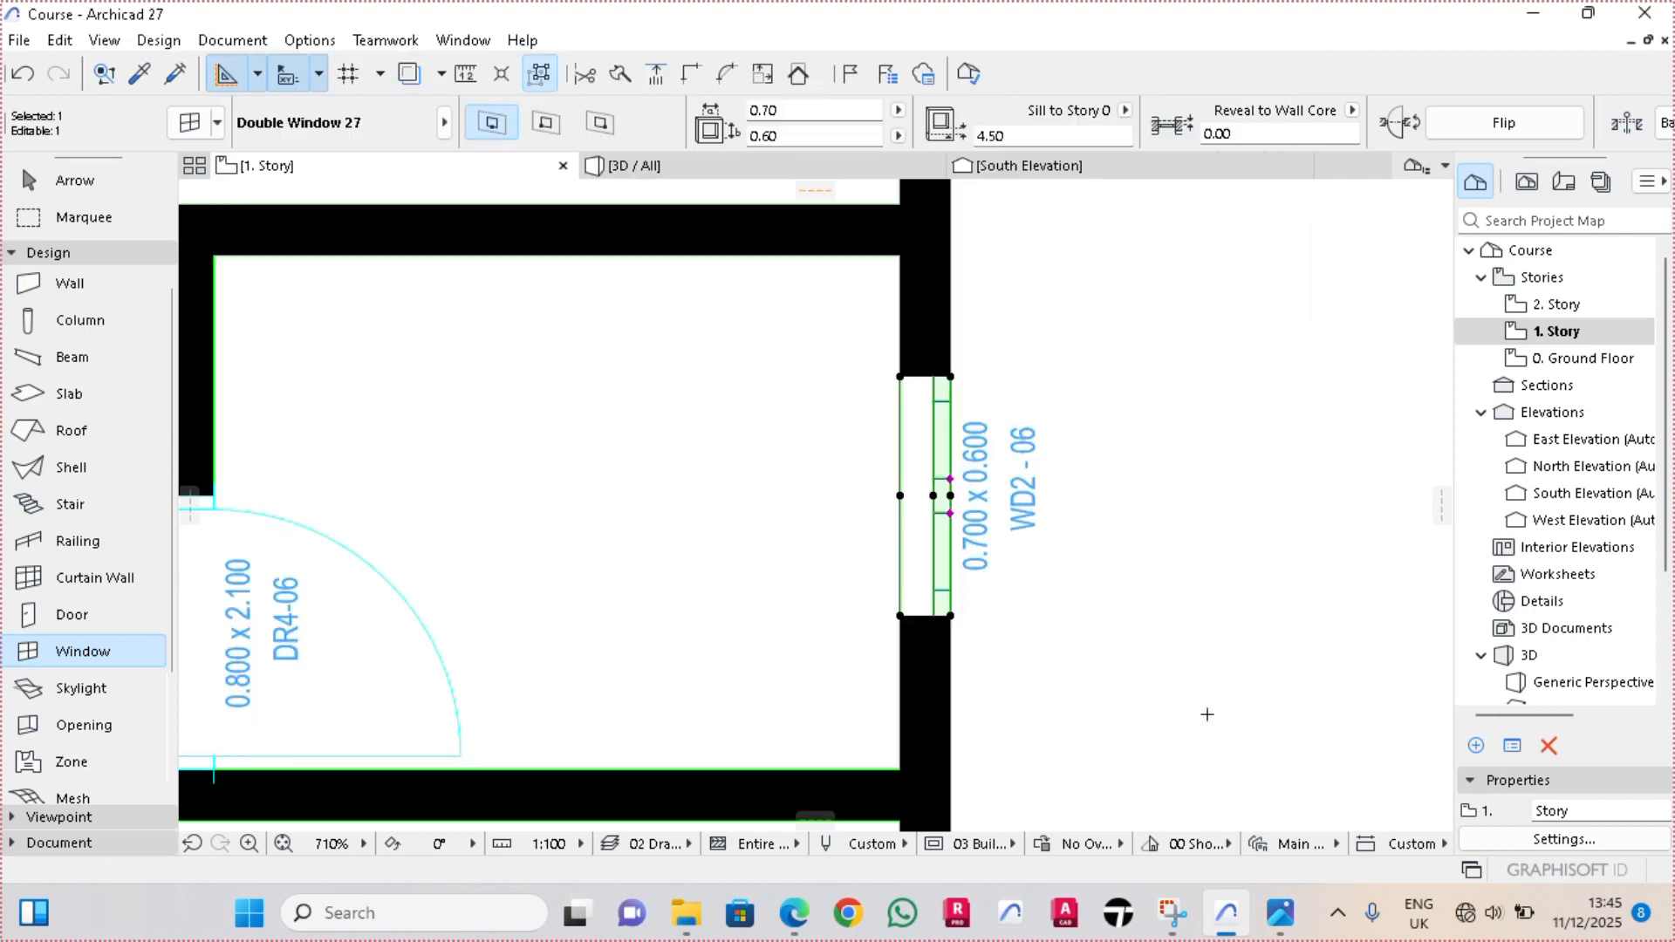
scroll(1160, 498, down, 8)
key(Escape)
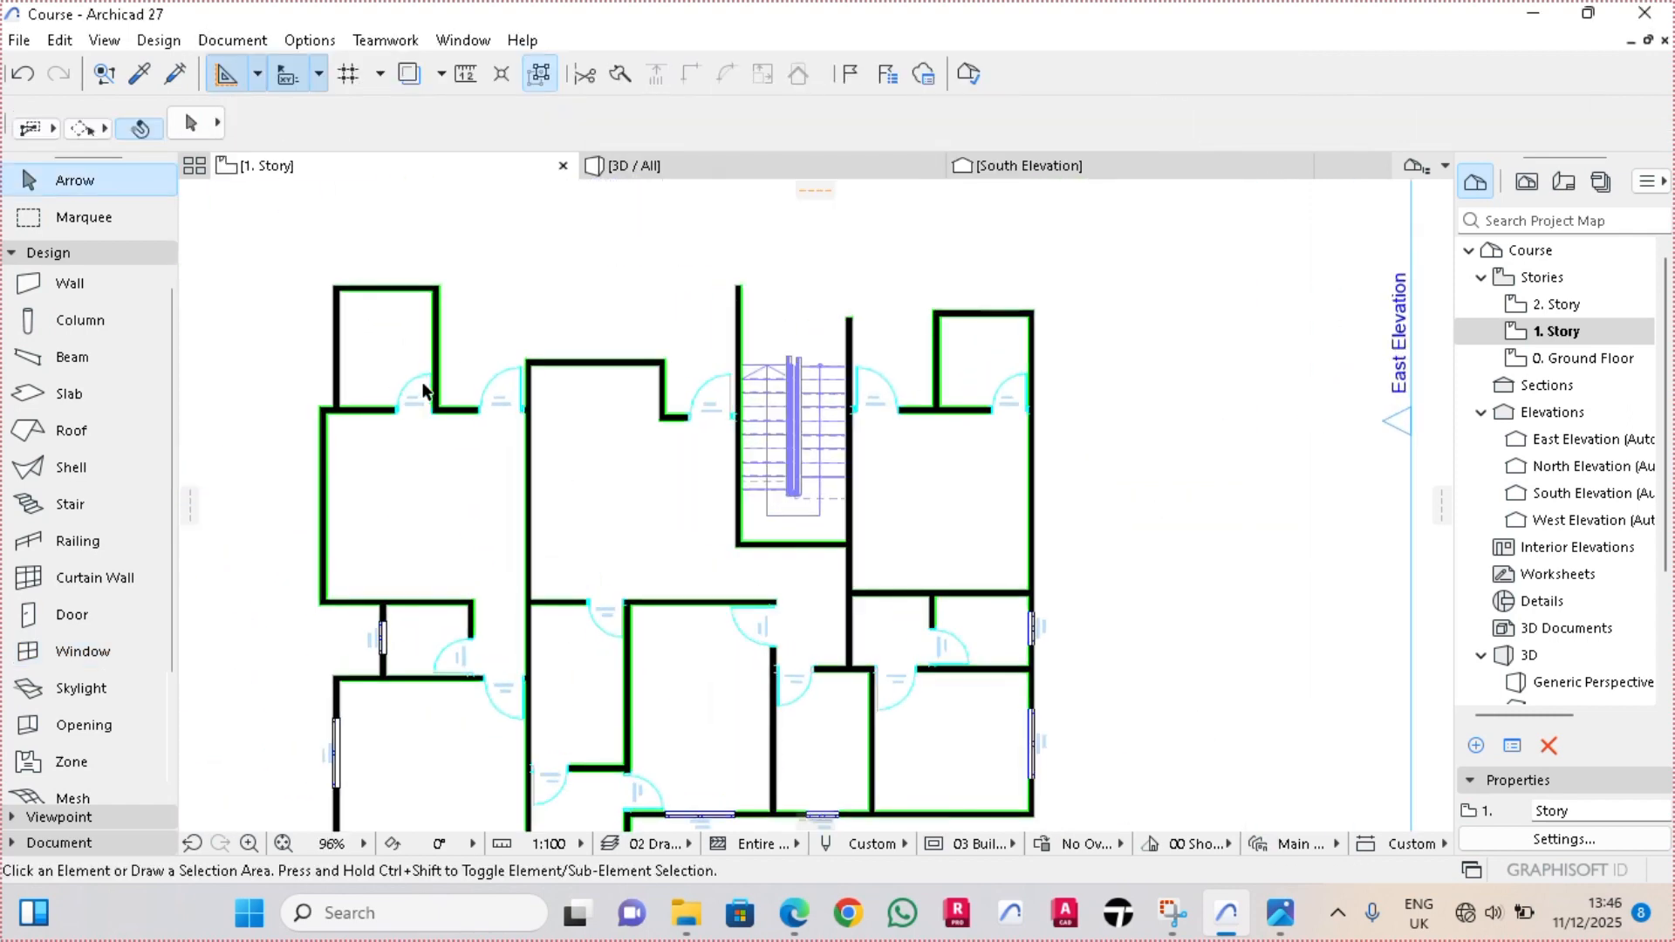
Set the default double window to 1.00 m wide and 1.10 m high with a 1.00 m sill height
middle_drag(425, 390, 453, 338)
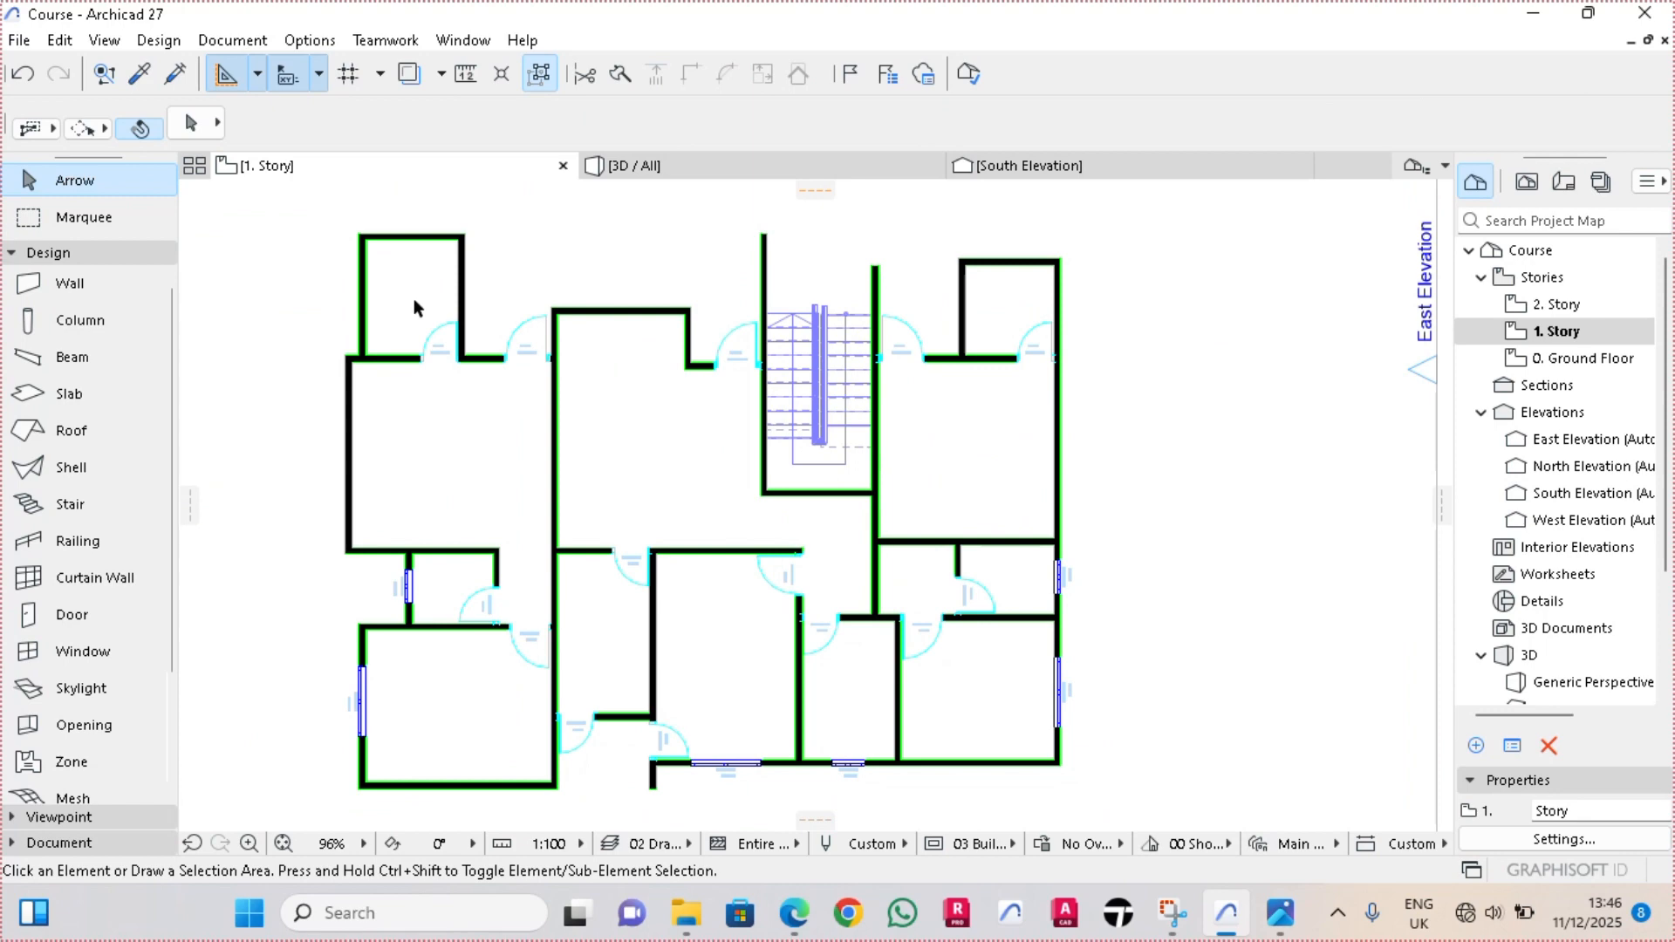
scroll(310, 441, up, 1)
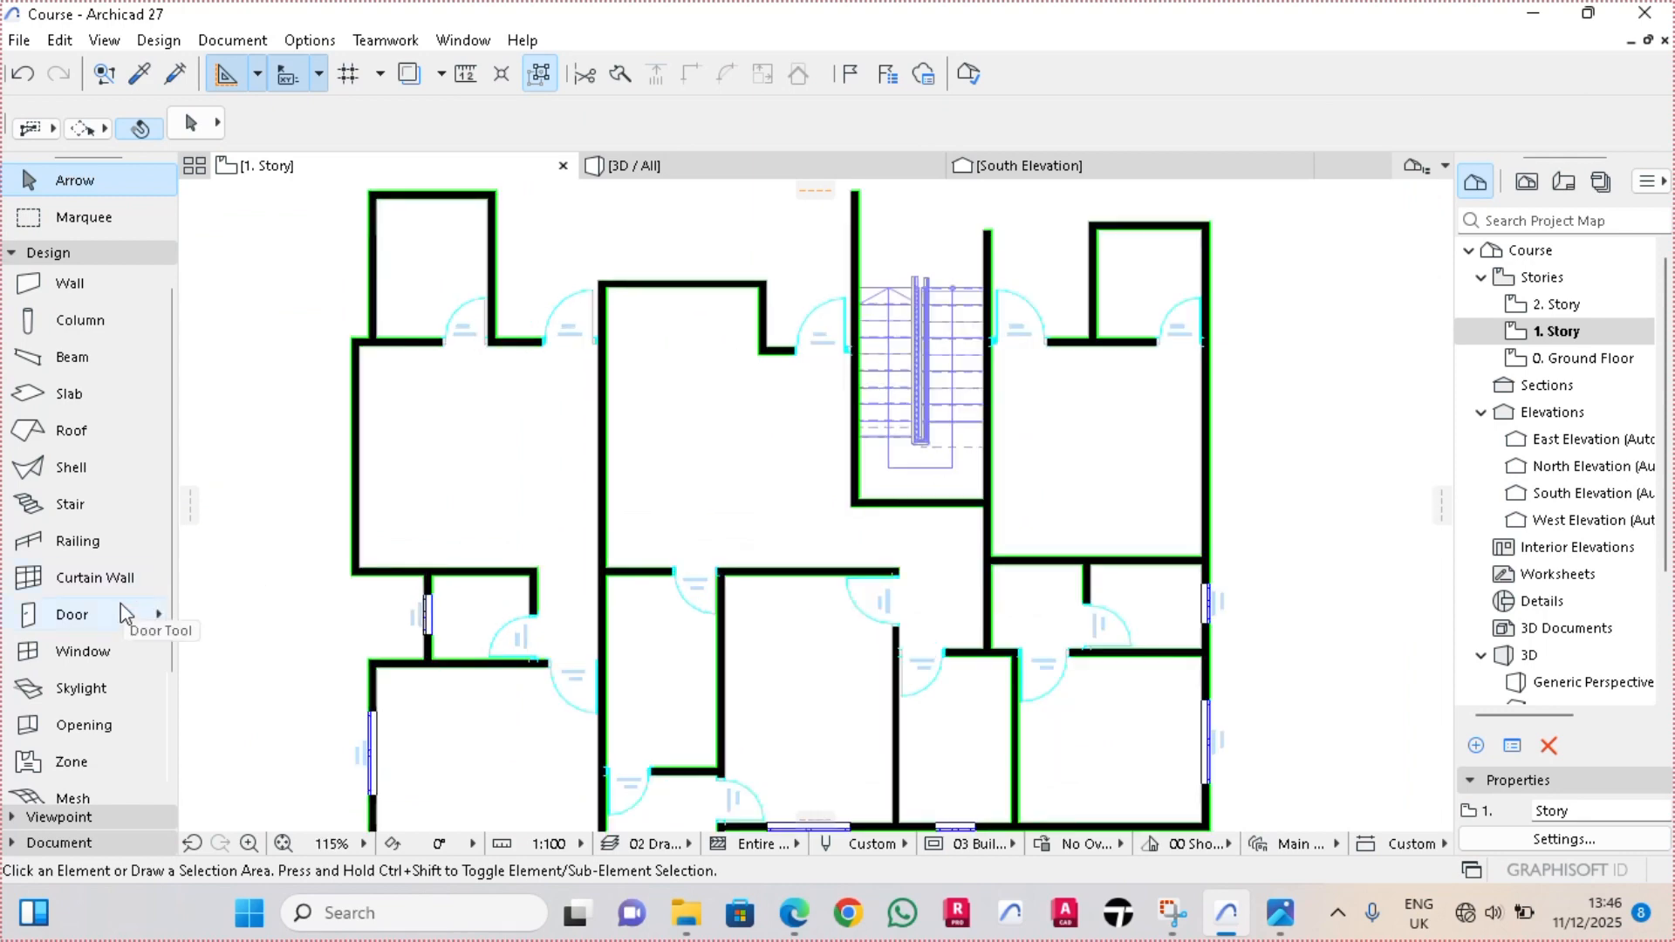
click(63, 654)
double_click(61, 647)
click(851, 136)
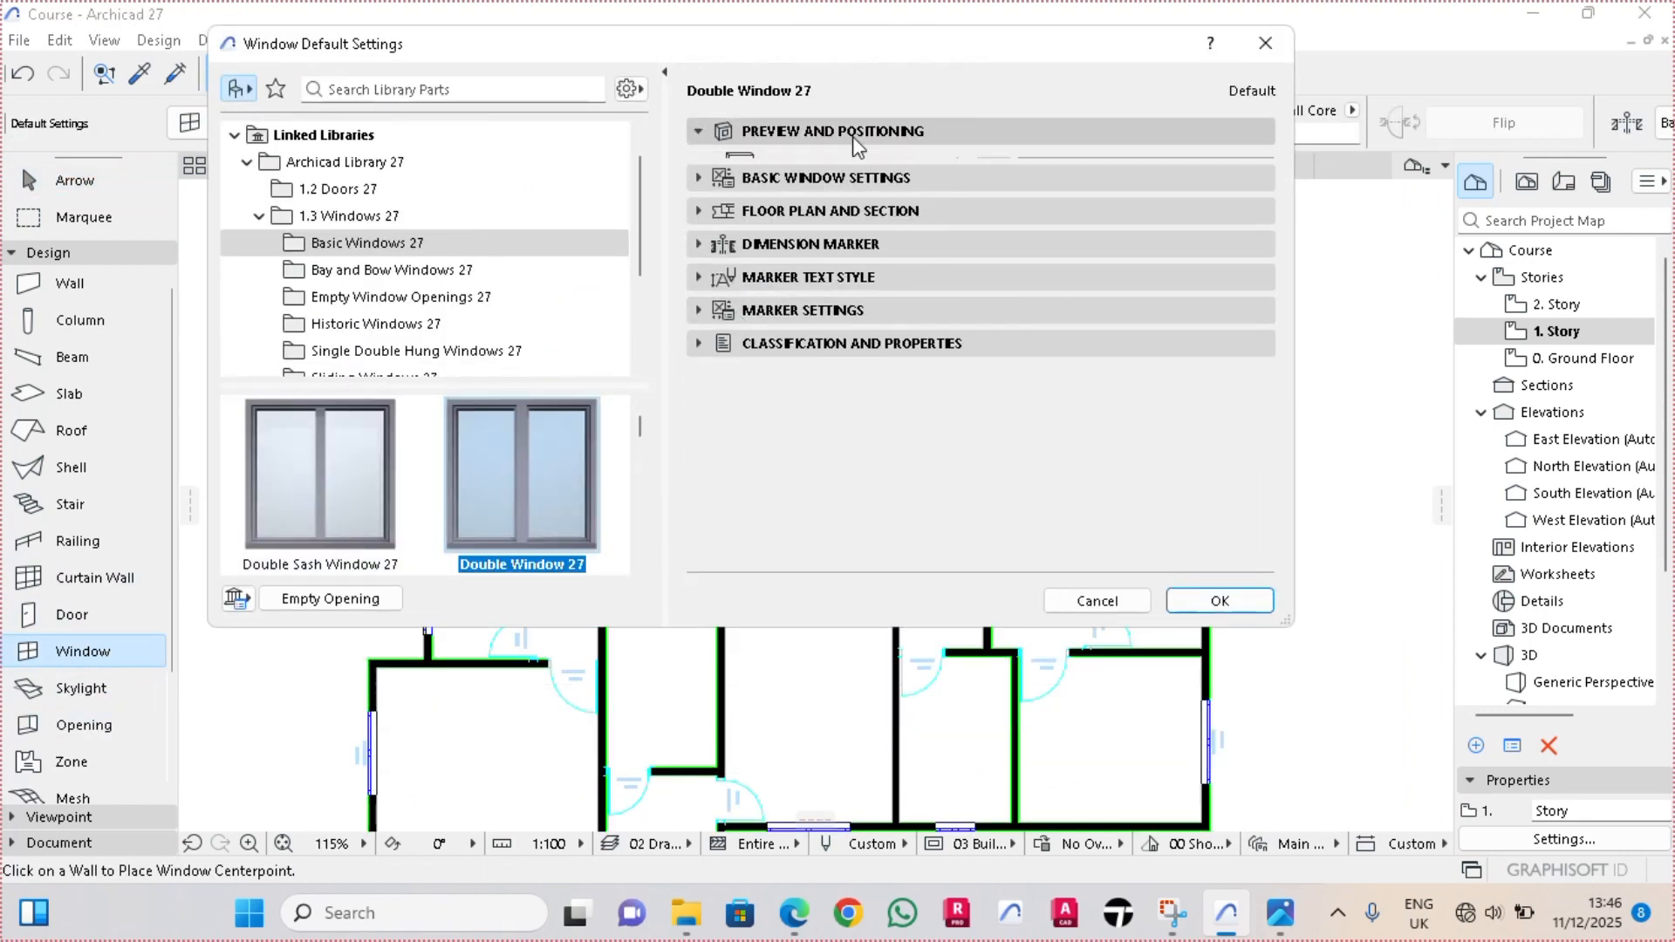
drag(825, 173, 573, 134)
text(1.20)
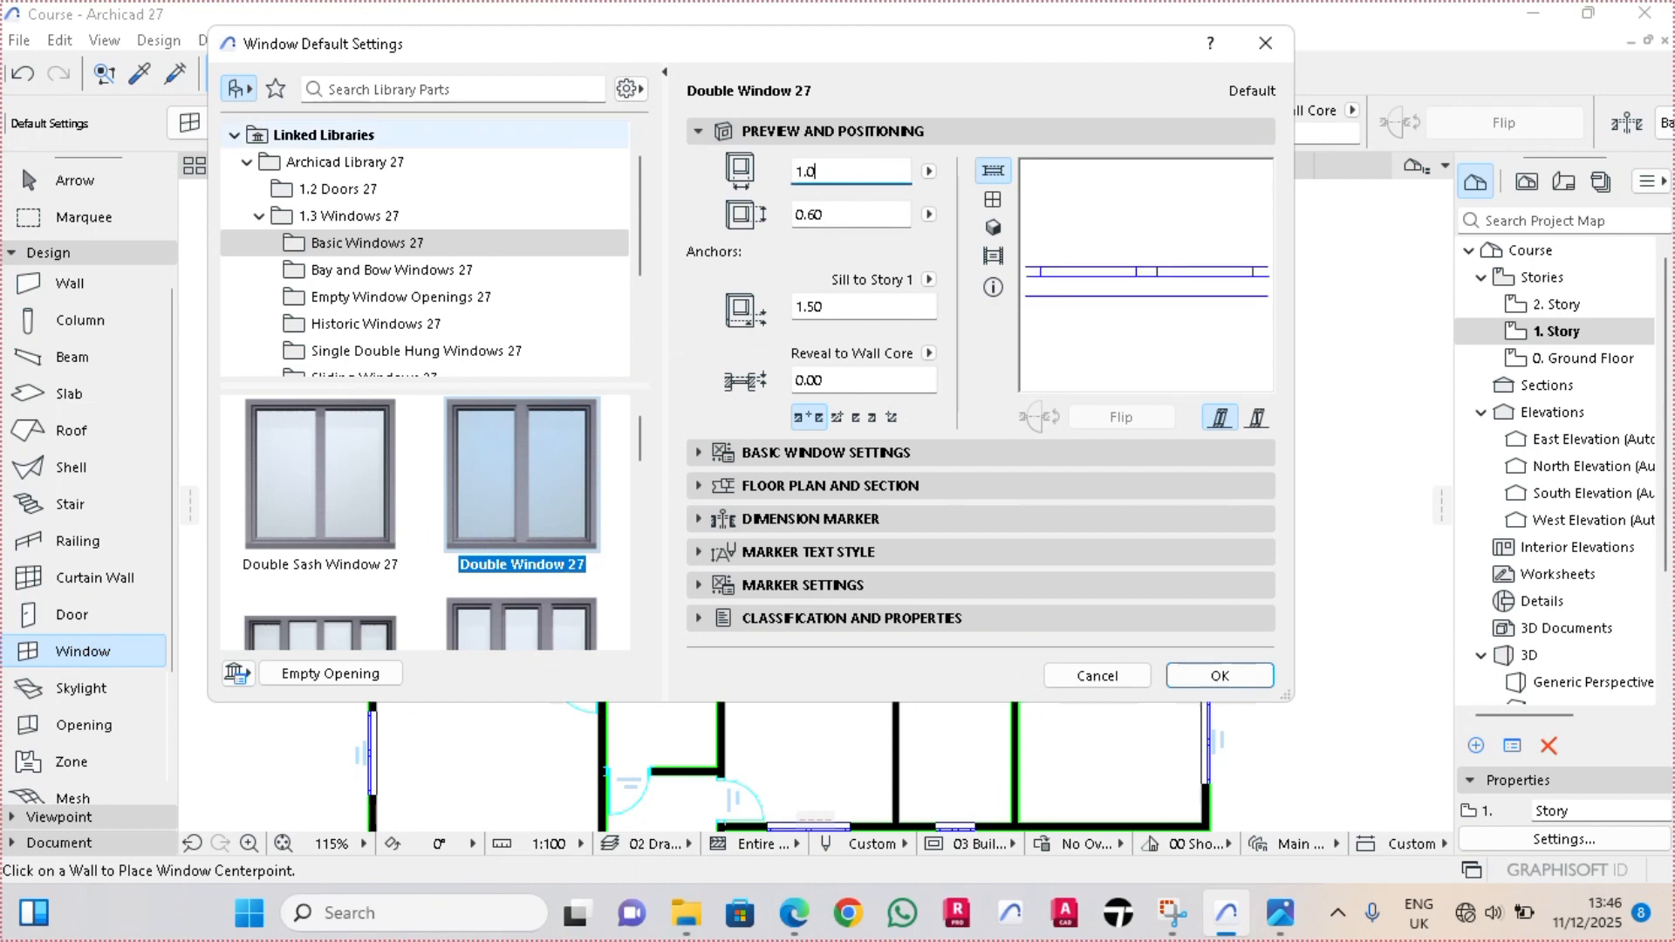
key(Tab)
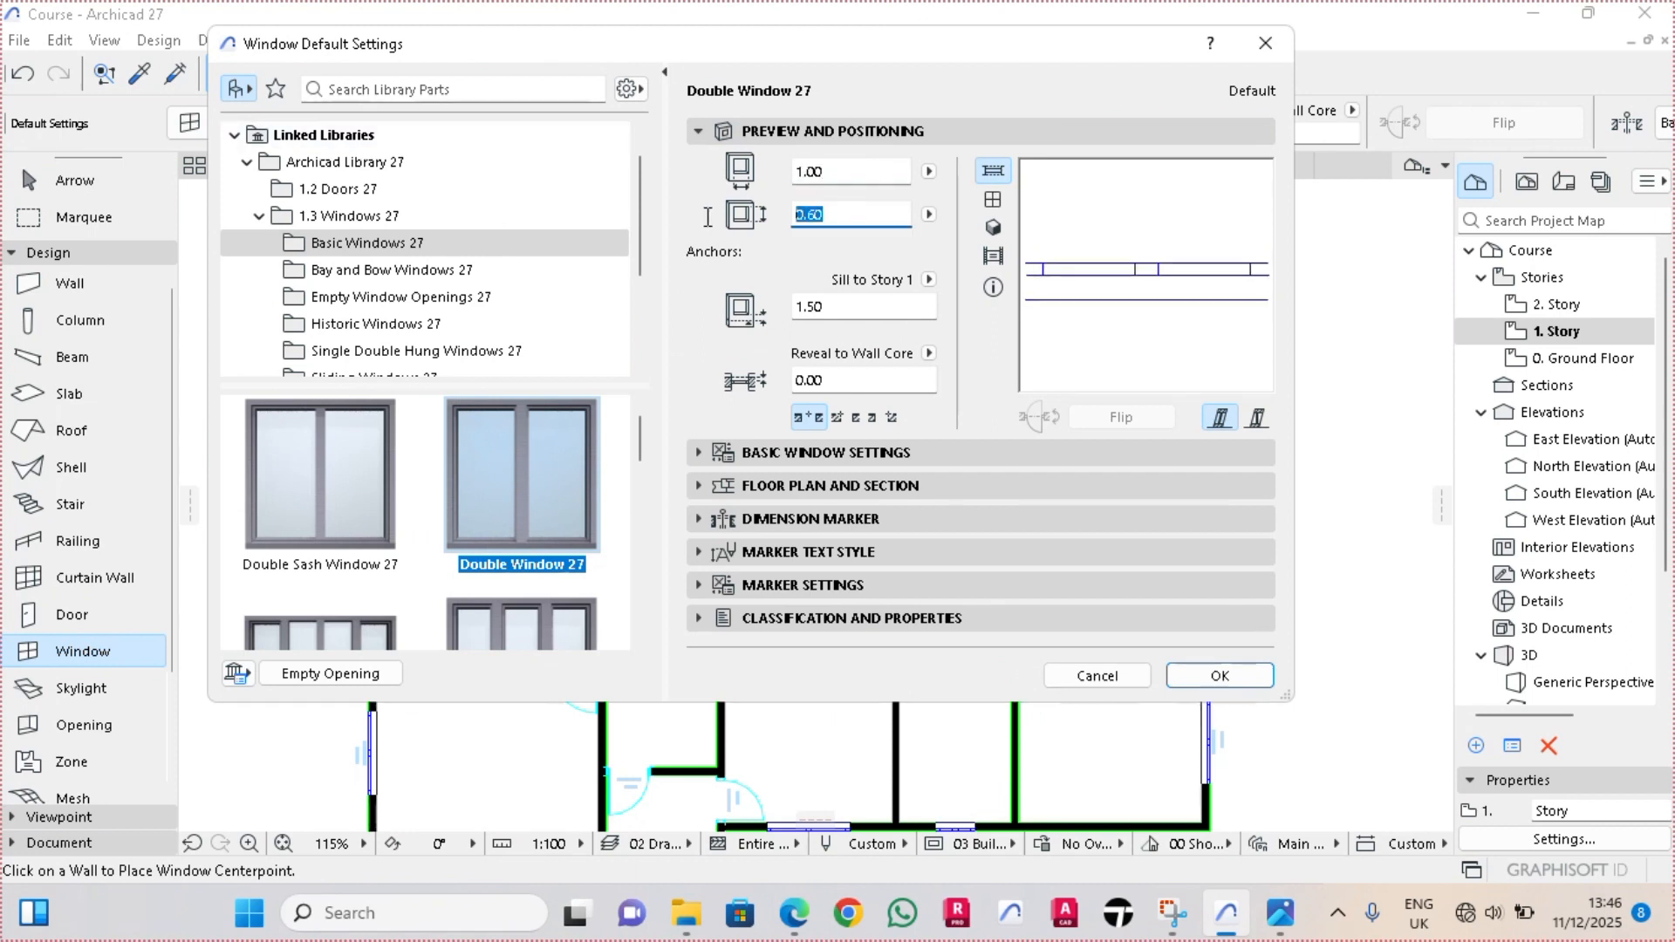
text(1.10)
key(Tab)
text(1)
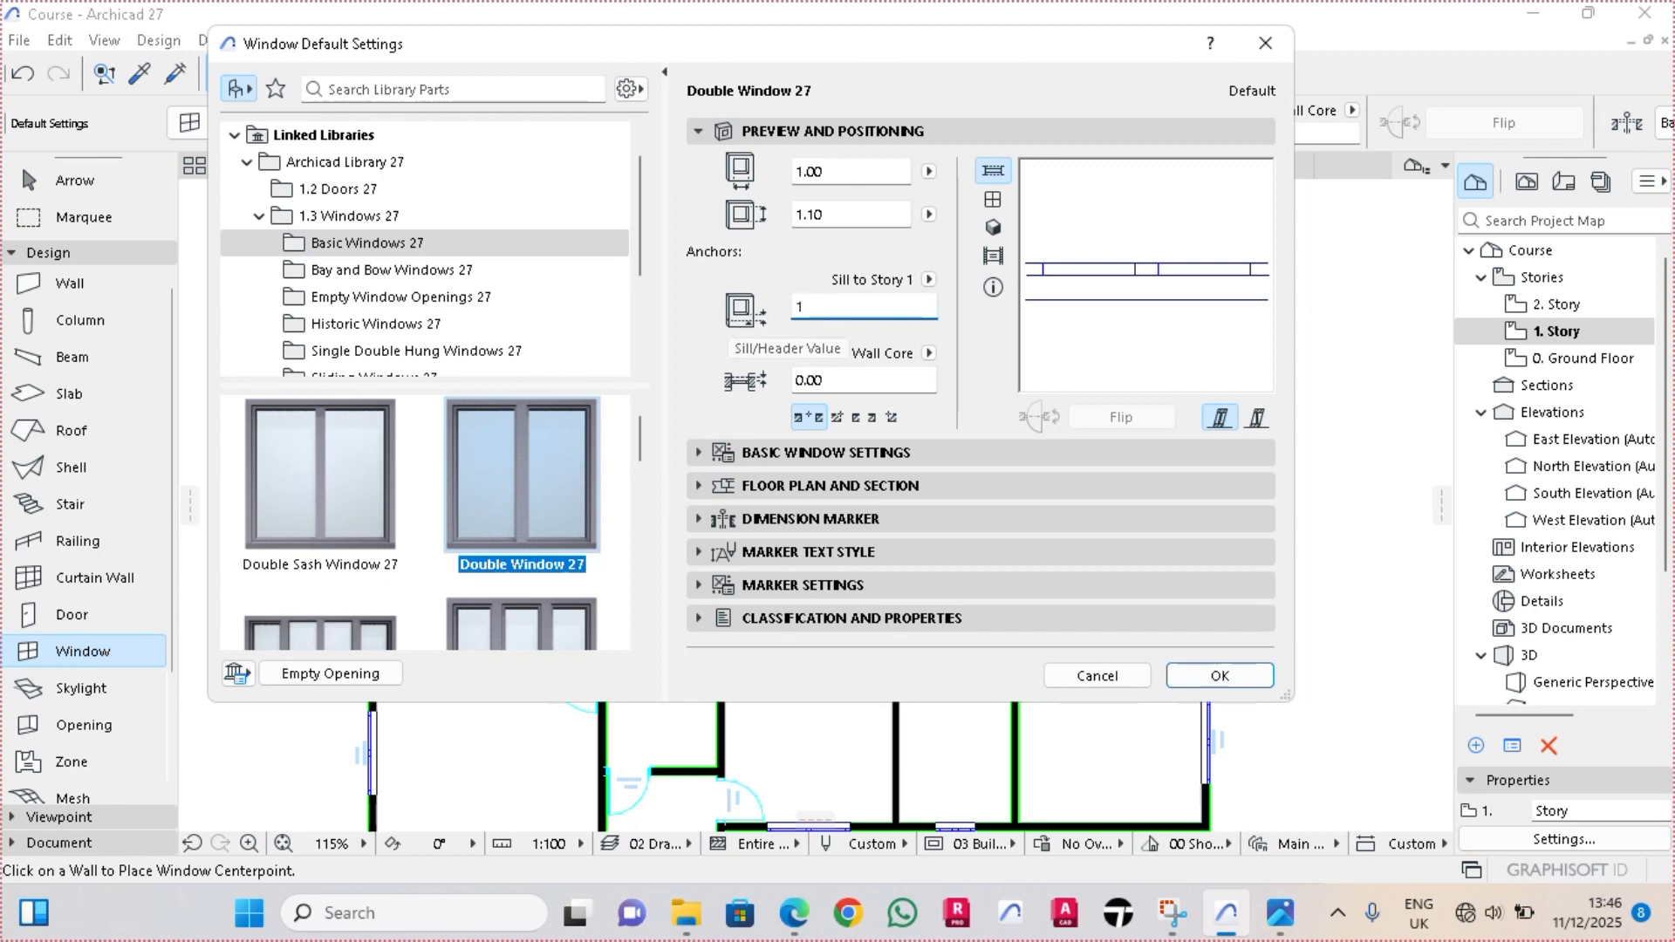
text(.00)
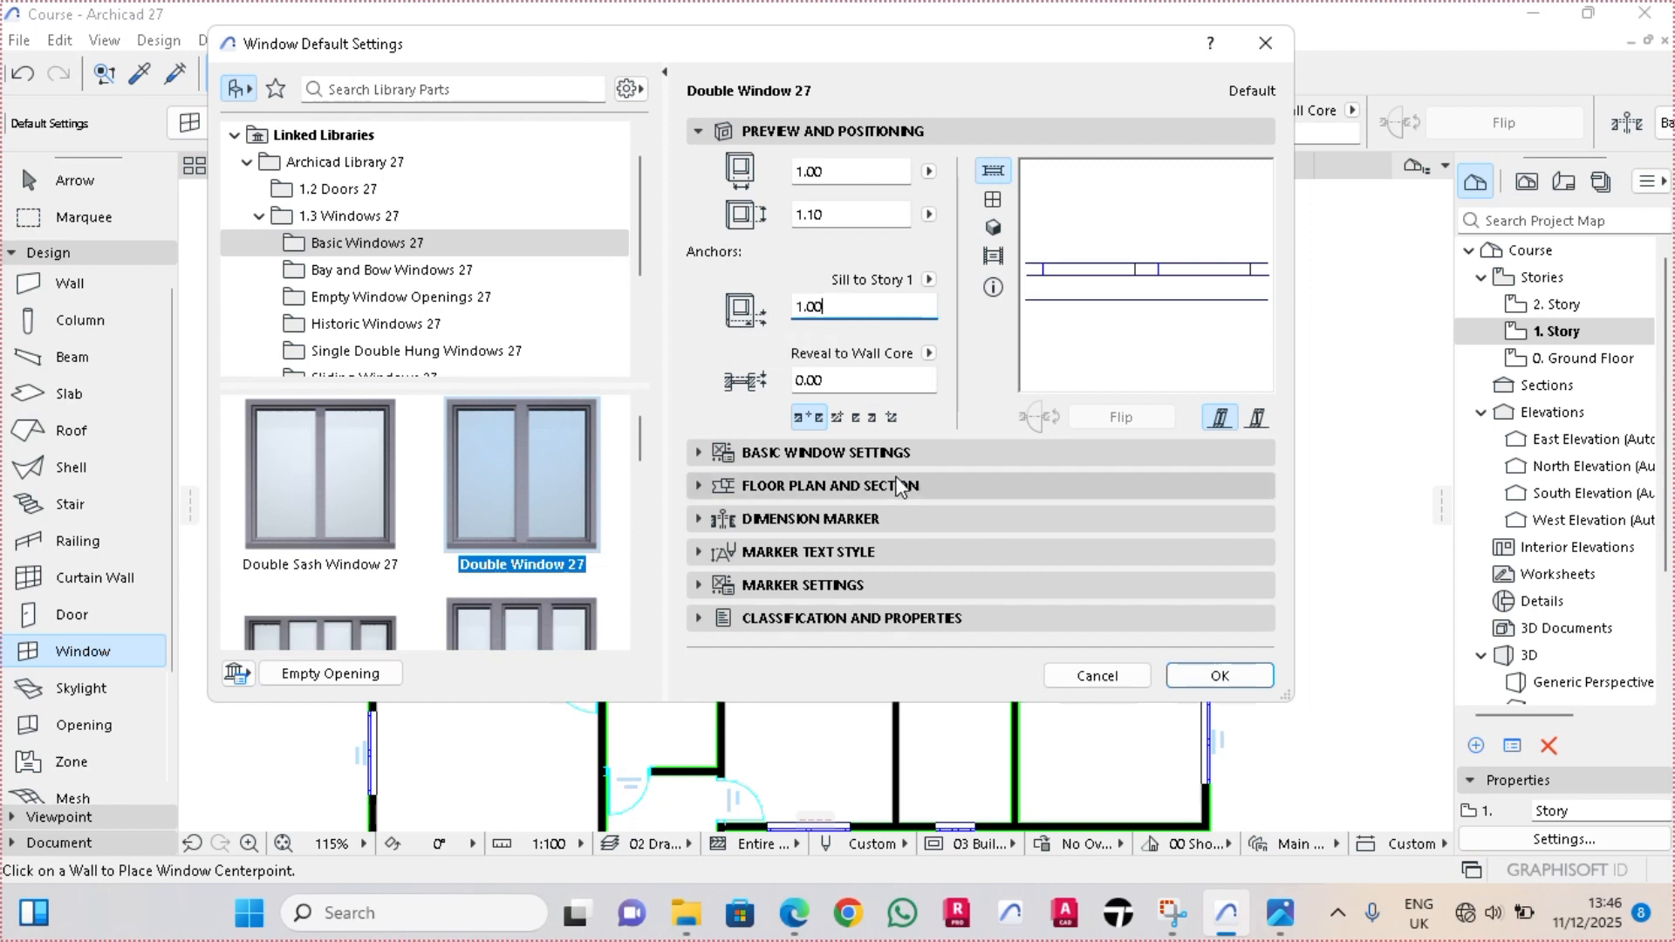
Set the default window ID to WD3 - 01 and accept the window settings
click(860, 619)
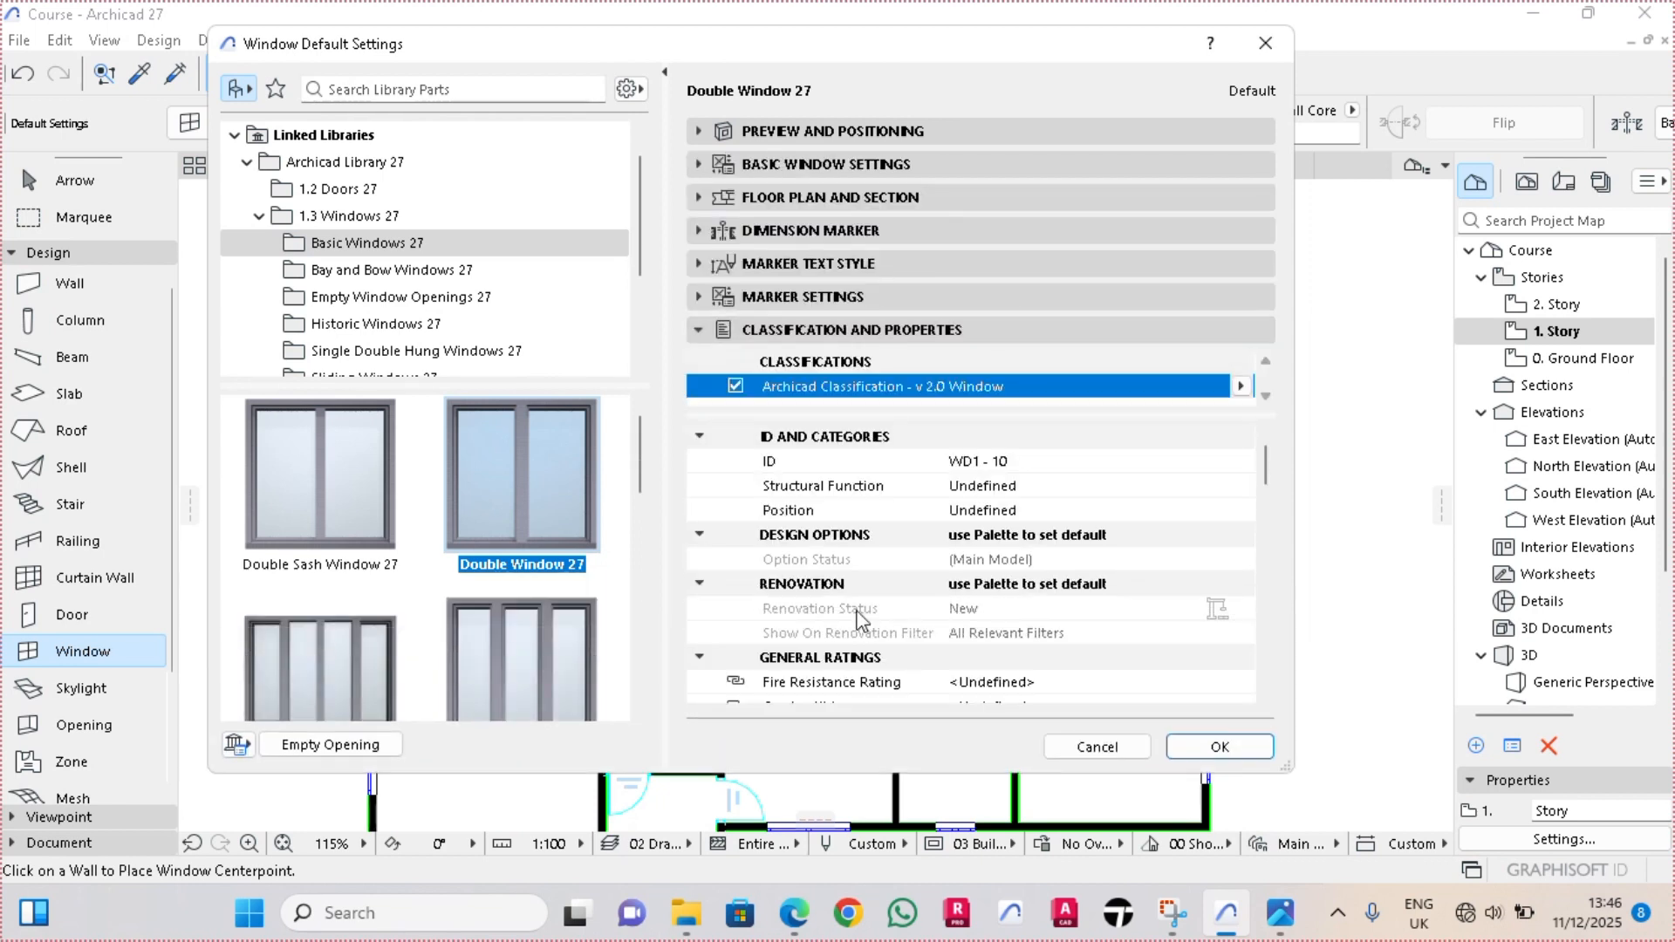
click(983, 461)
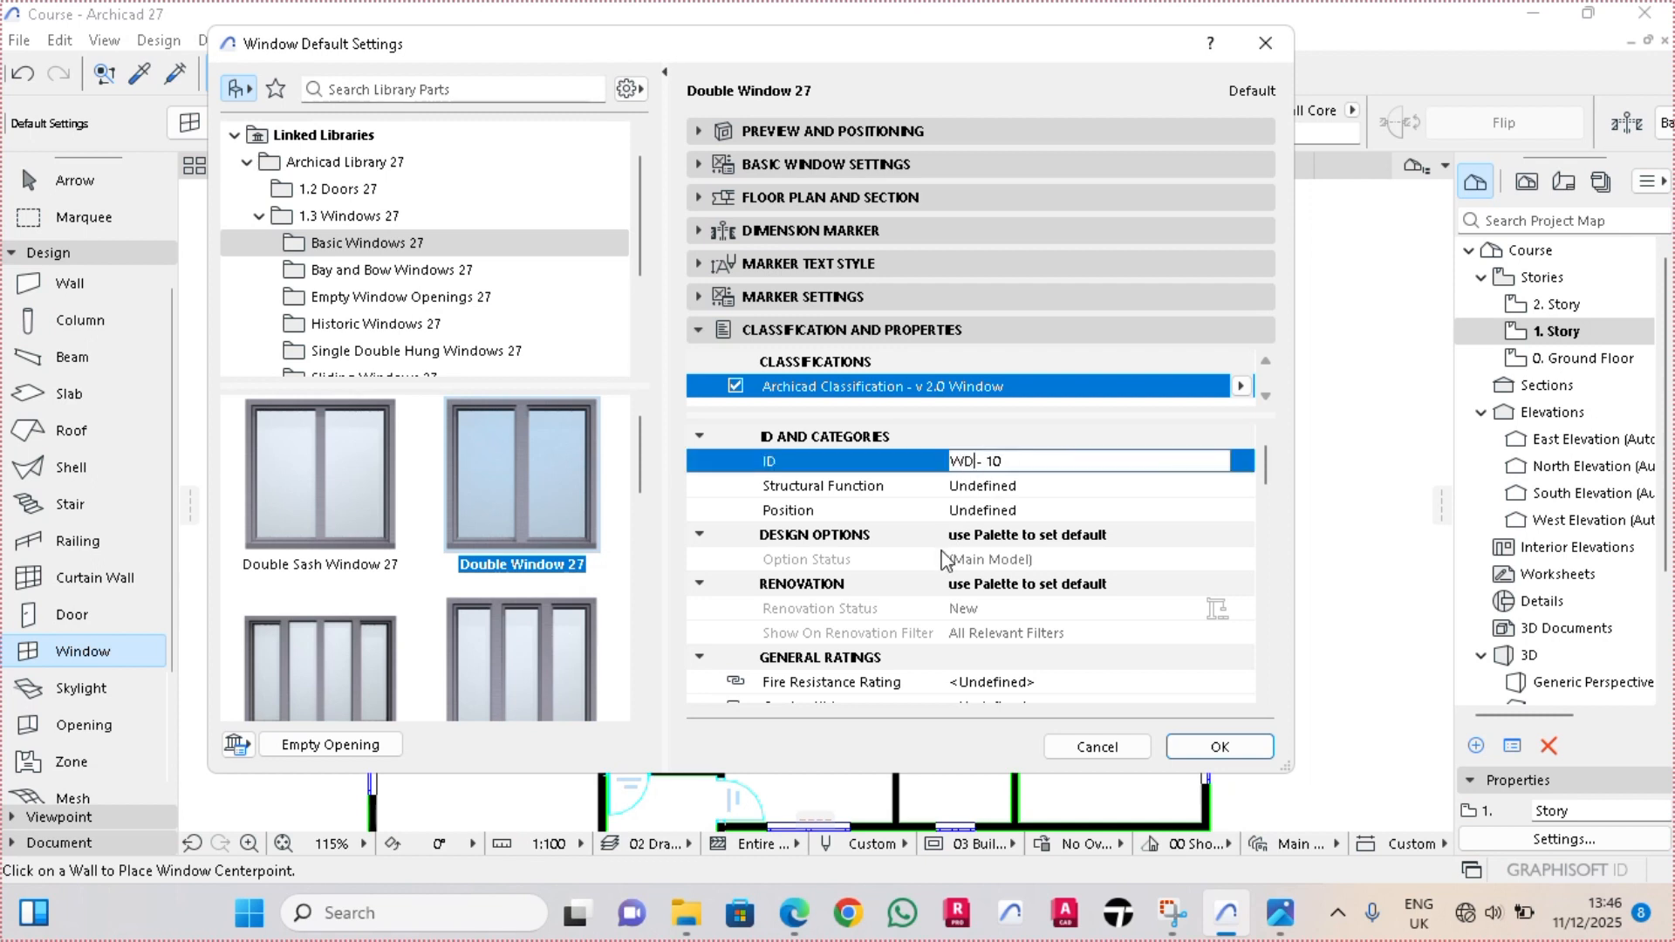
text(3)
click(1220, 747)
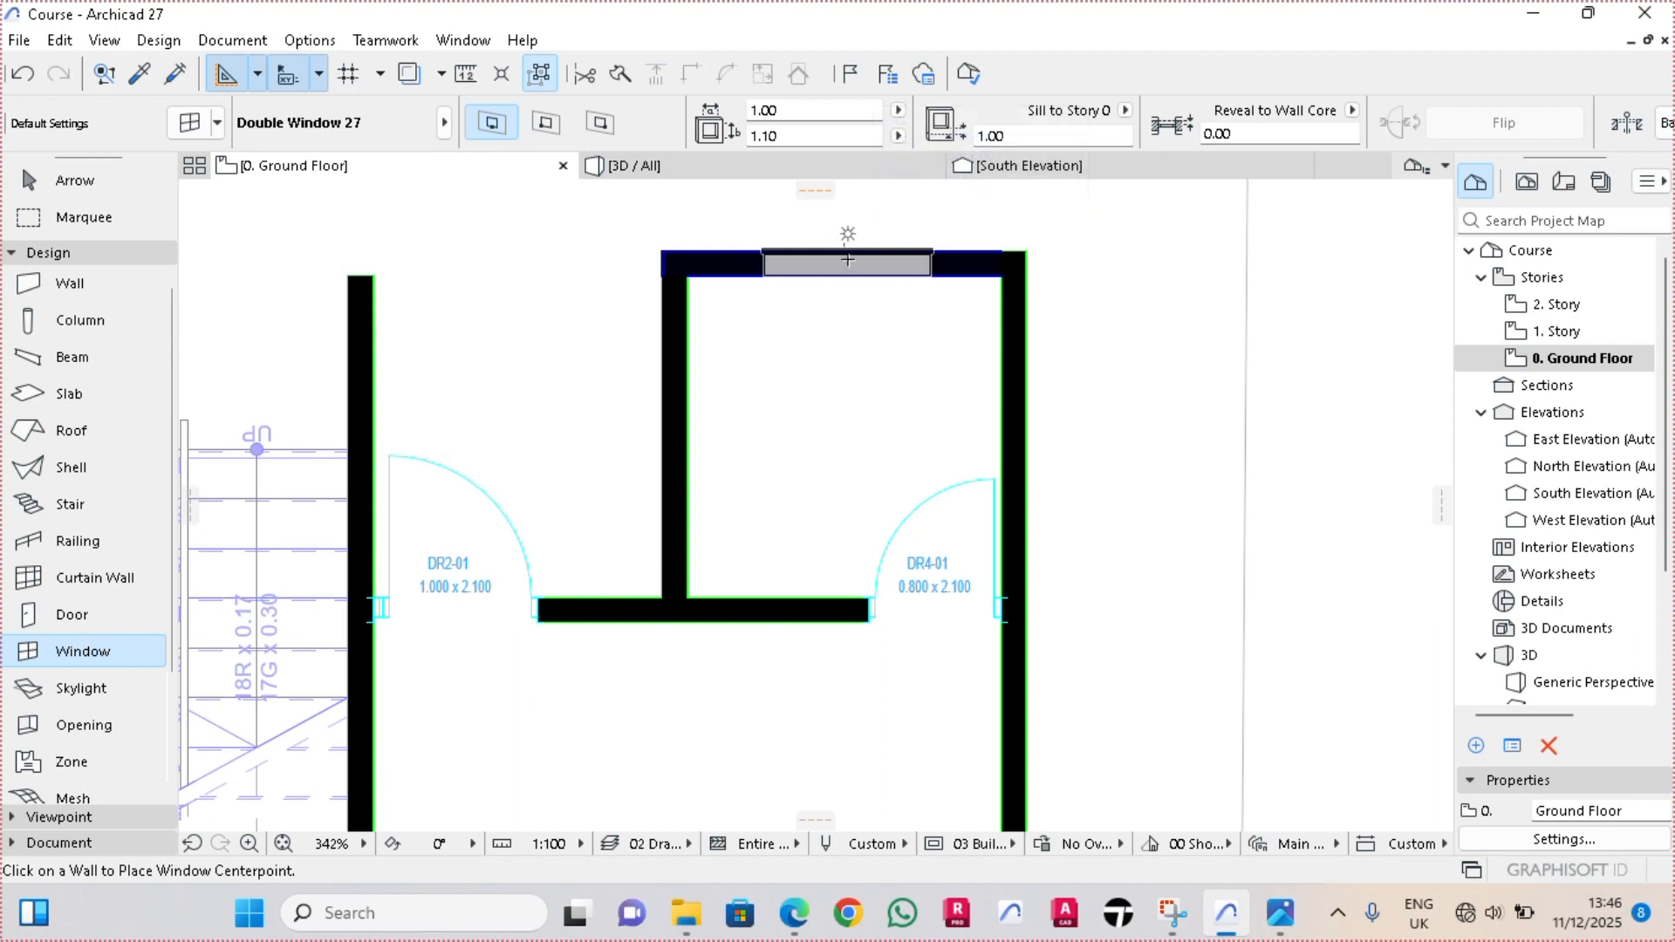
Place a 1.00 × 1.10 m double window midway along the ground-floor northeastern room's north wall, facing outward
click(844, 234)
scroll(843, 289, up, 2)
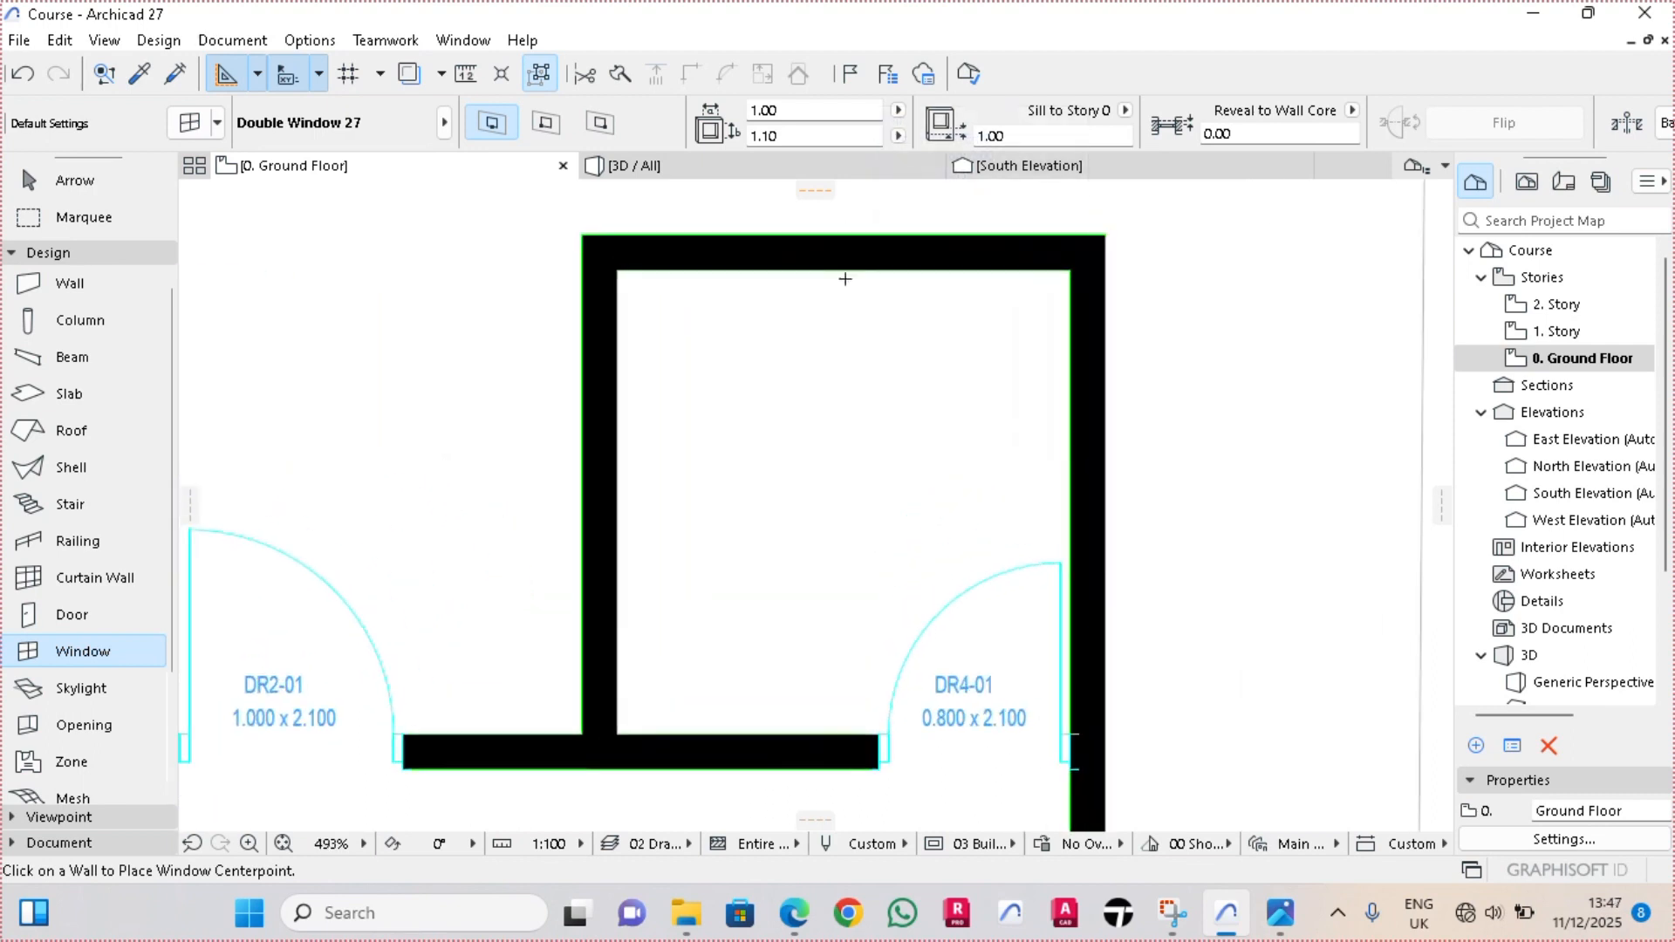
click(844, 234)
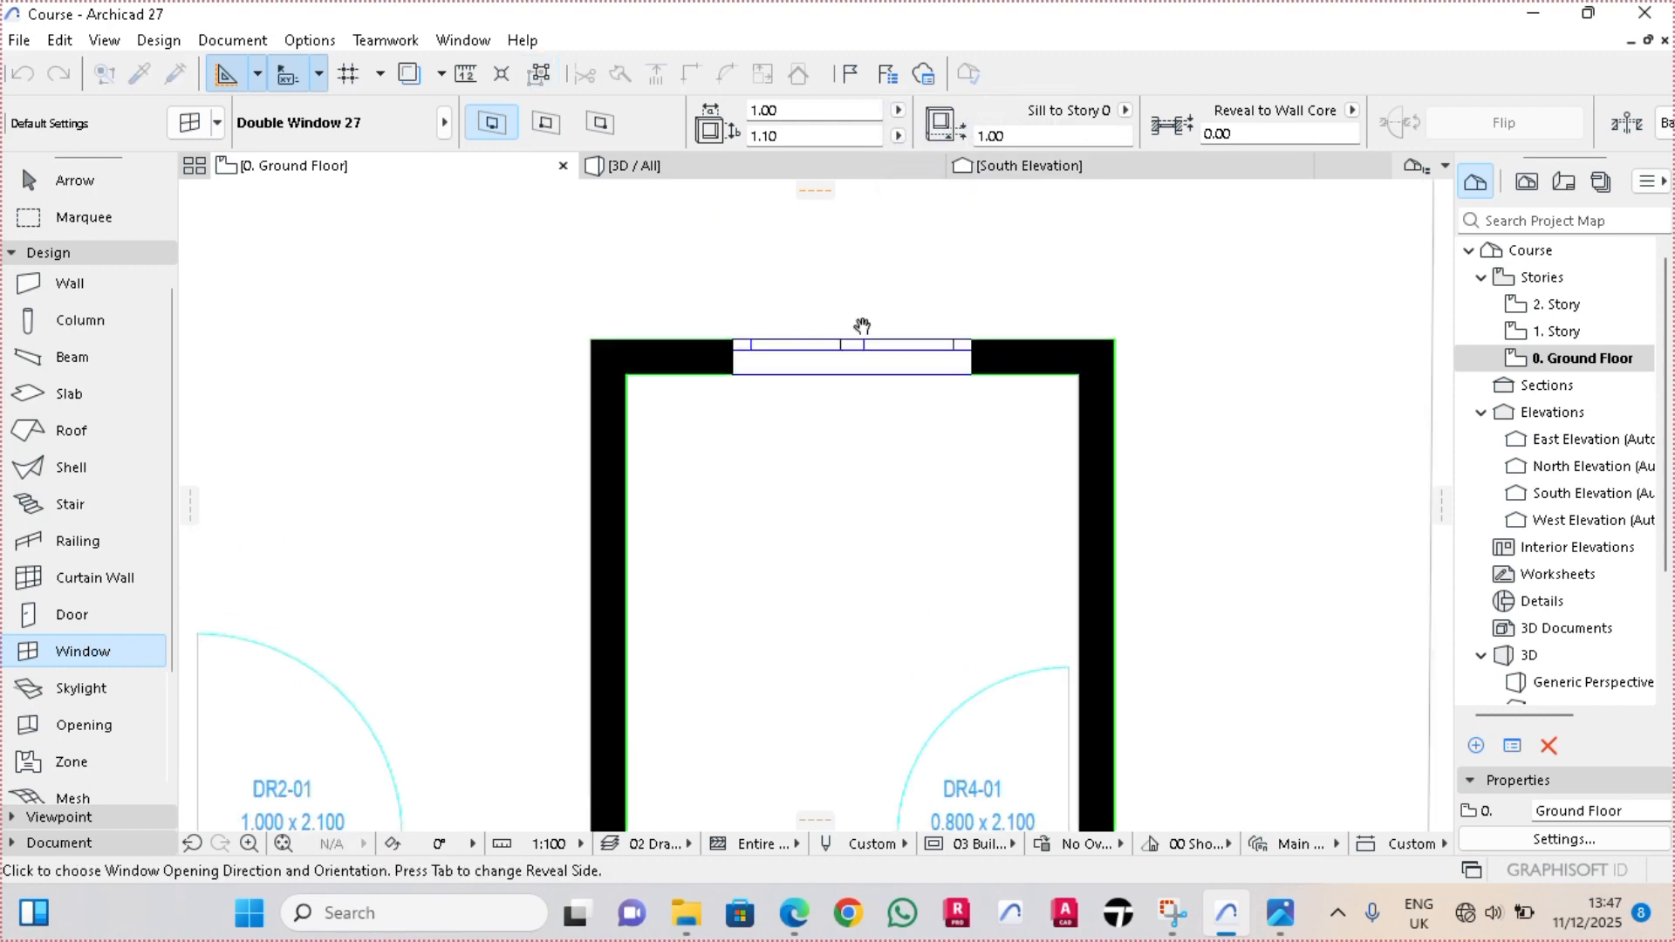
click(856, 254)
scroll(856, 262, down, 8)
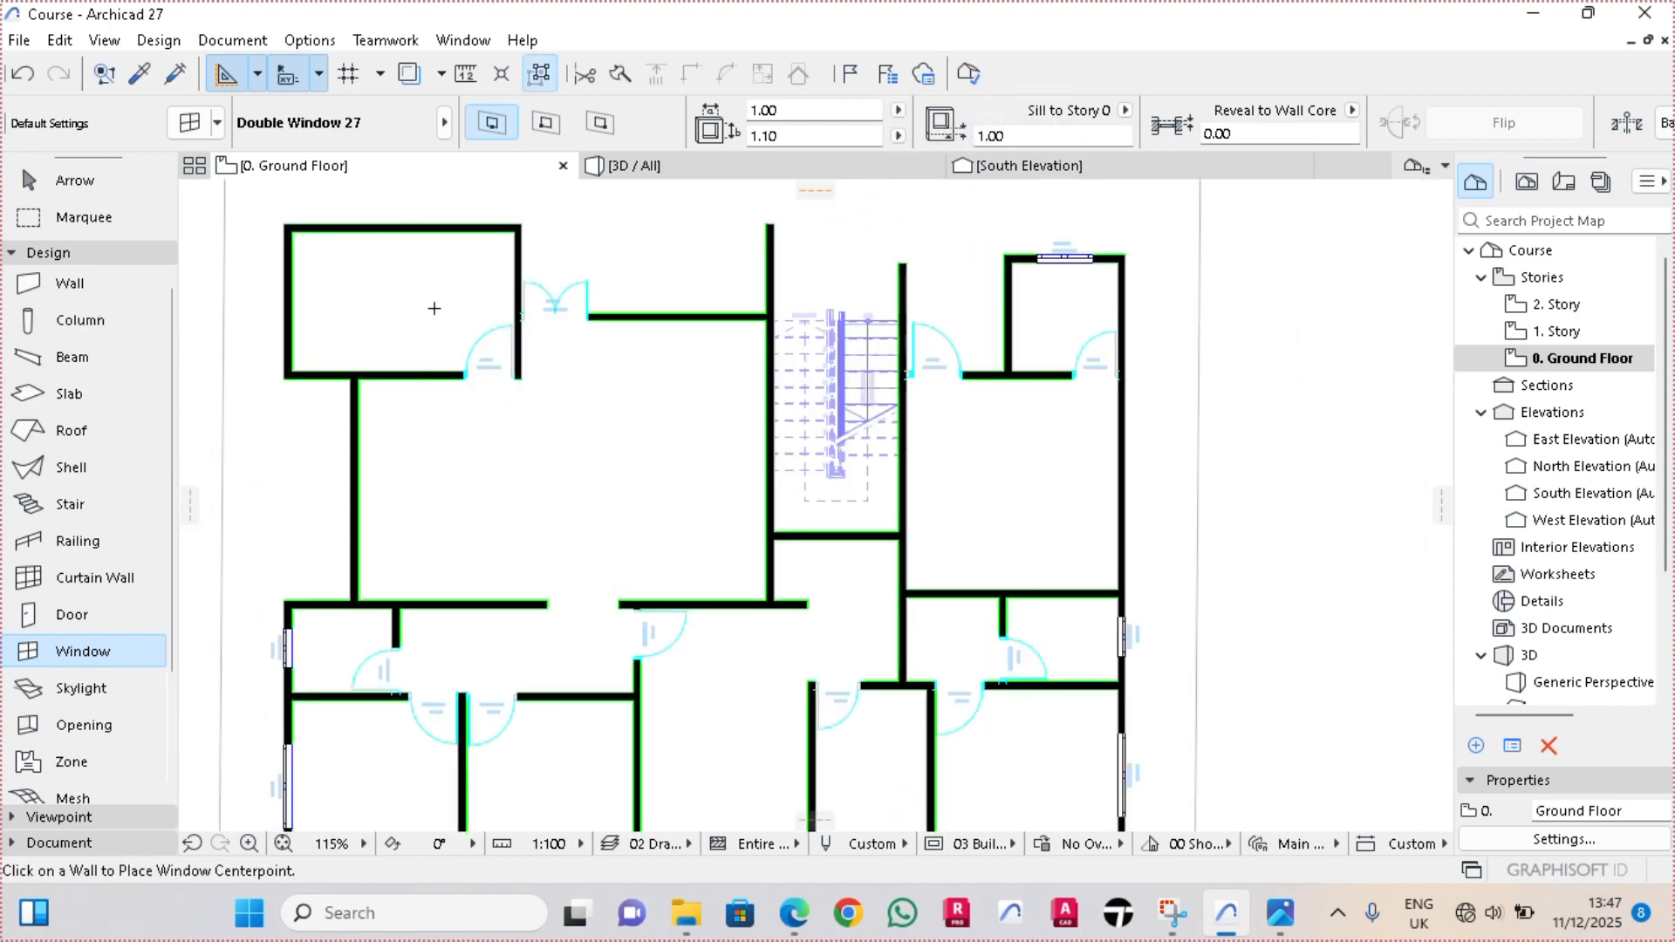
On the 1. Story plan, place a 1.00 × 1.10 m double window midway along the northeastern room's north wall, facing outward
right_click(303, 175)
click(342, 374)
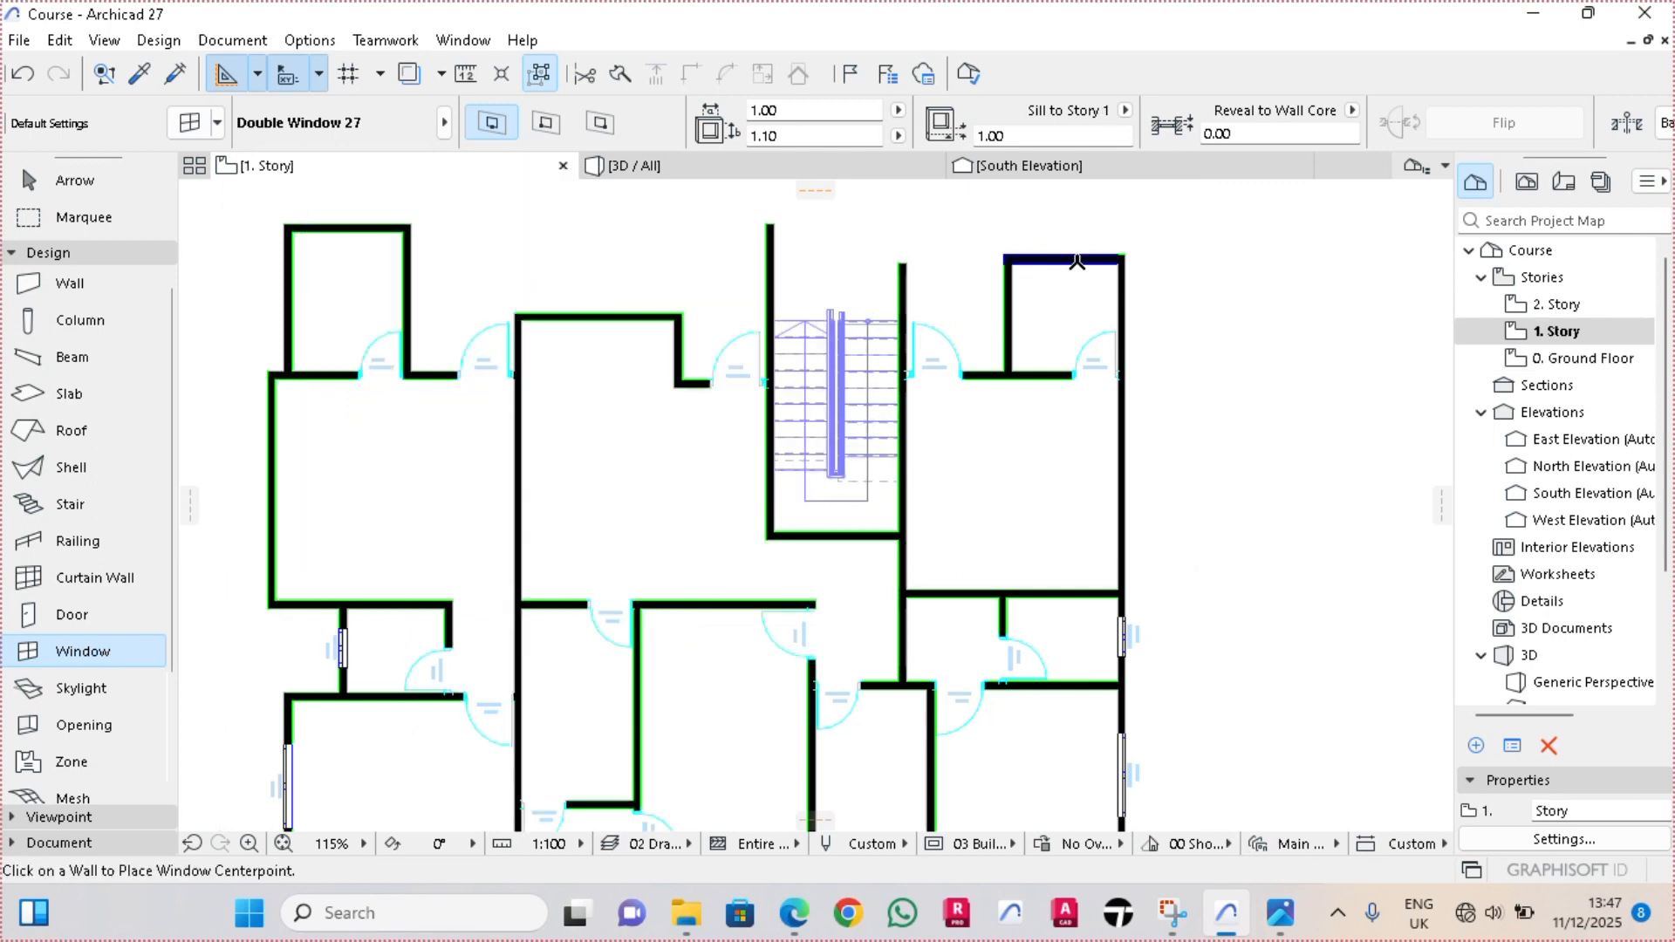
scroll(1077, 262, up, 12)
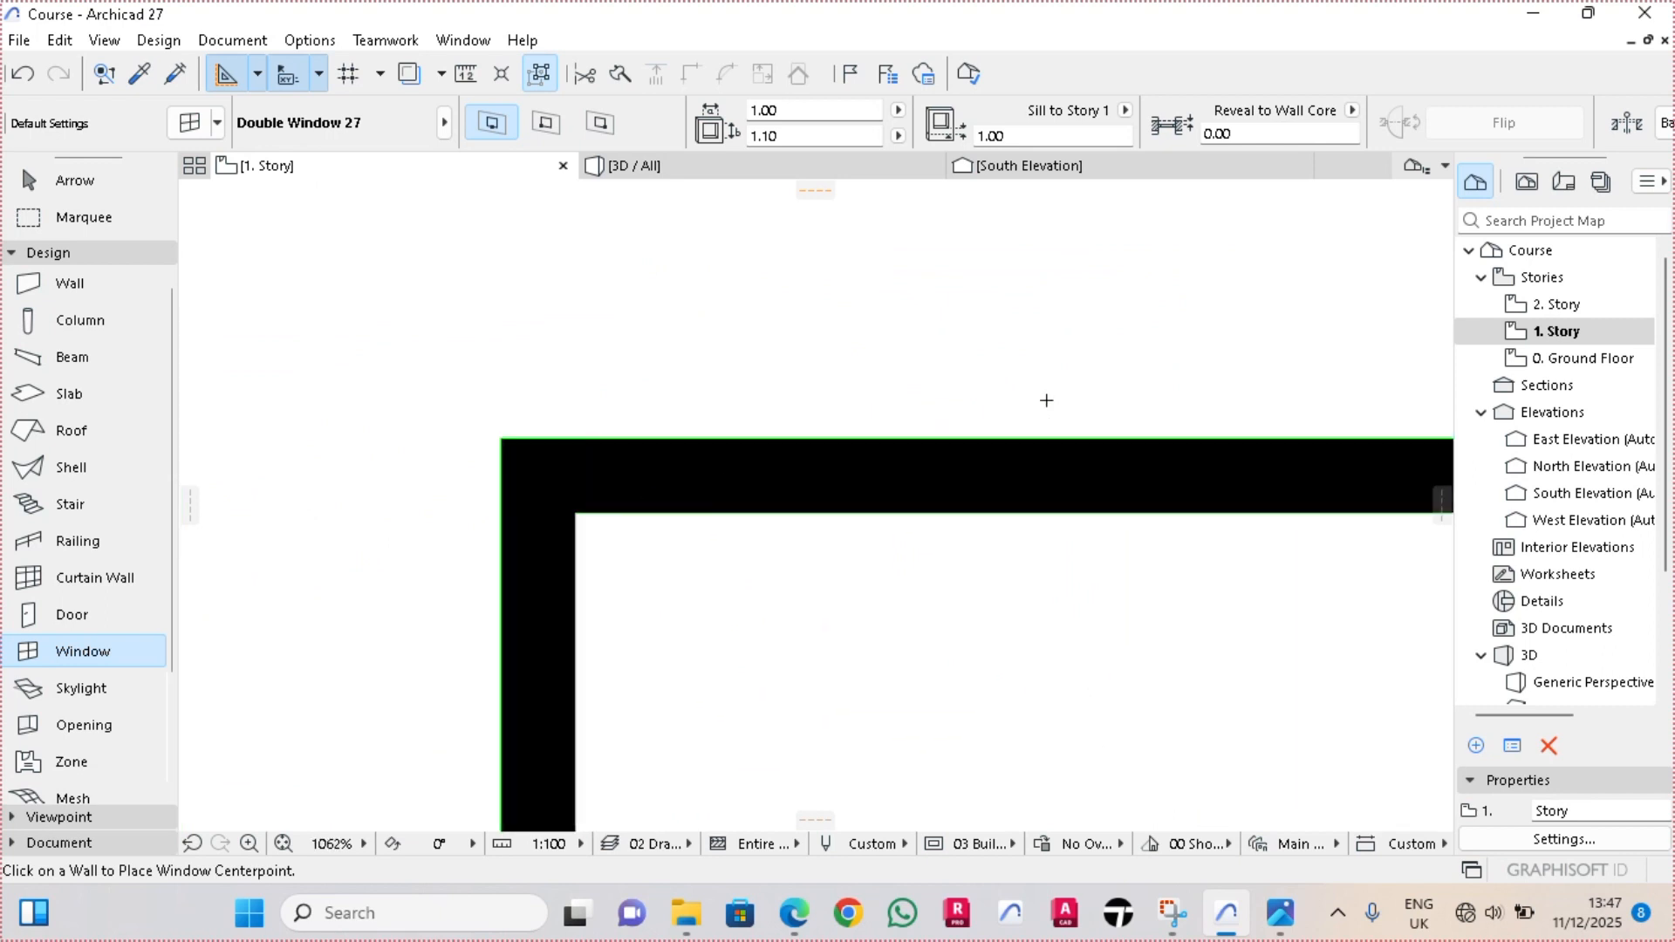
scroll(1052, 410, up, 5)
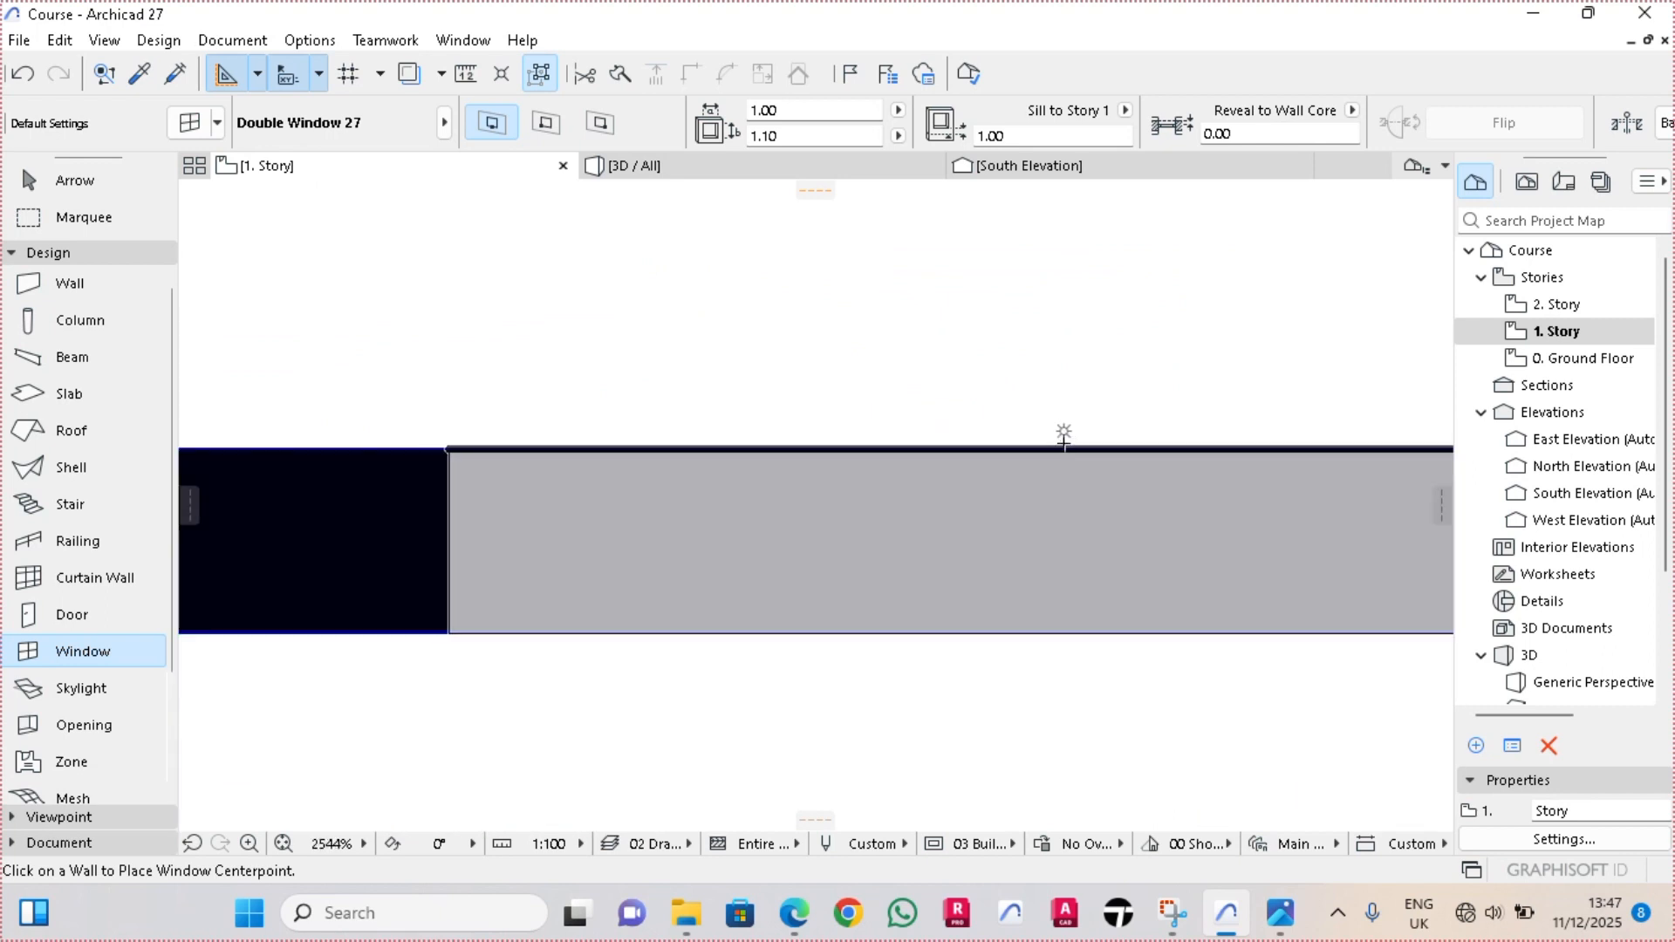
click(1064, 433)
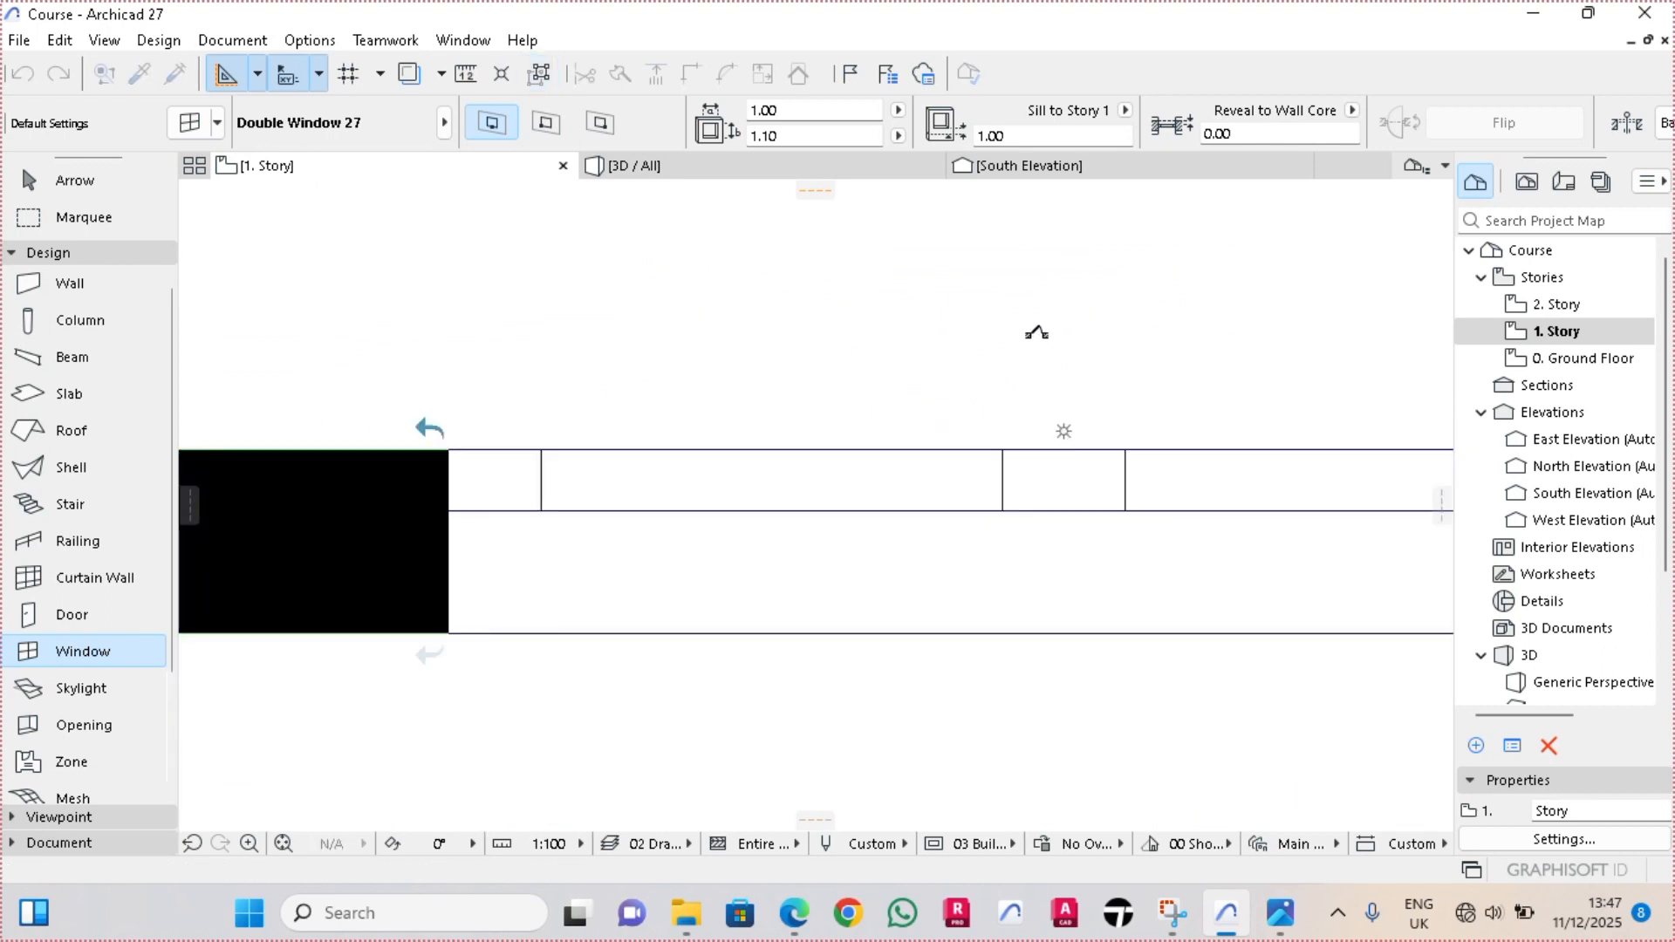
scroll(1035, 336, down, 15)
Place a 1.00 × 1.10 m double window midway along the northwestern room's north wall on the upper story, facing outward
scroll(625, 412, up, 7)
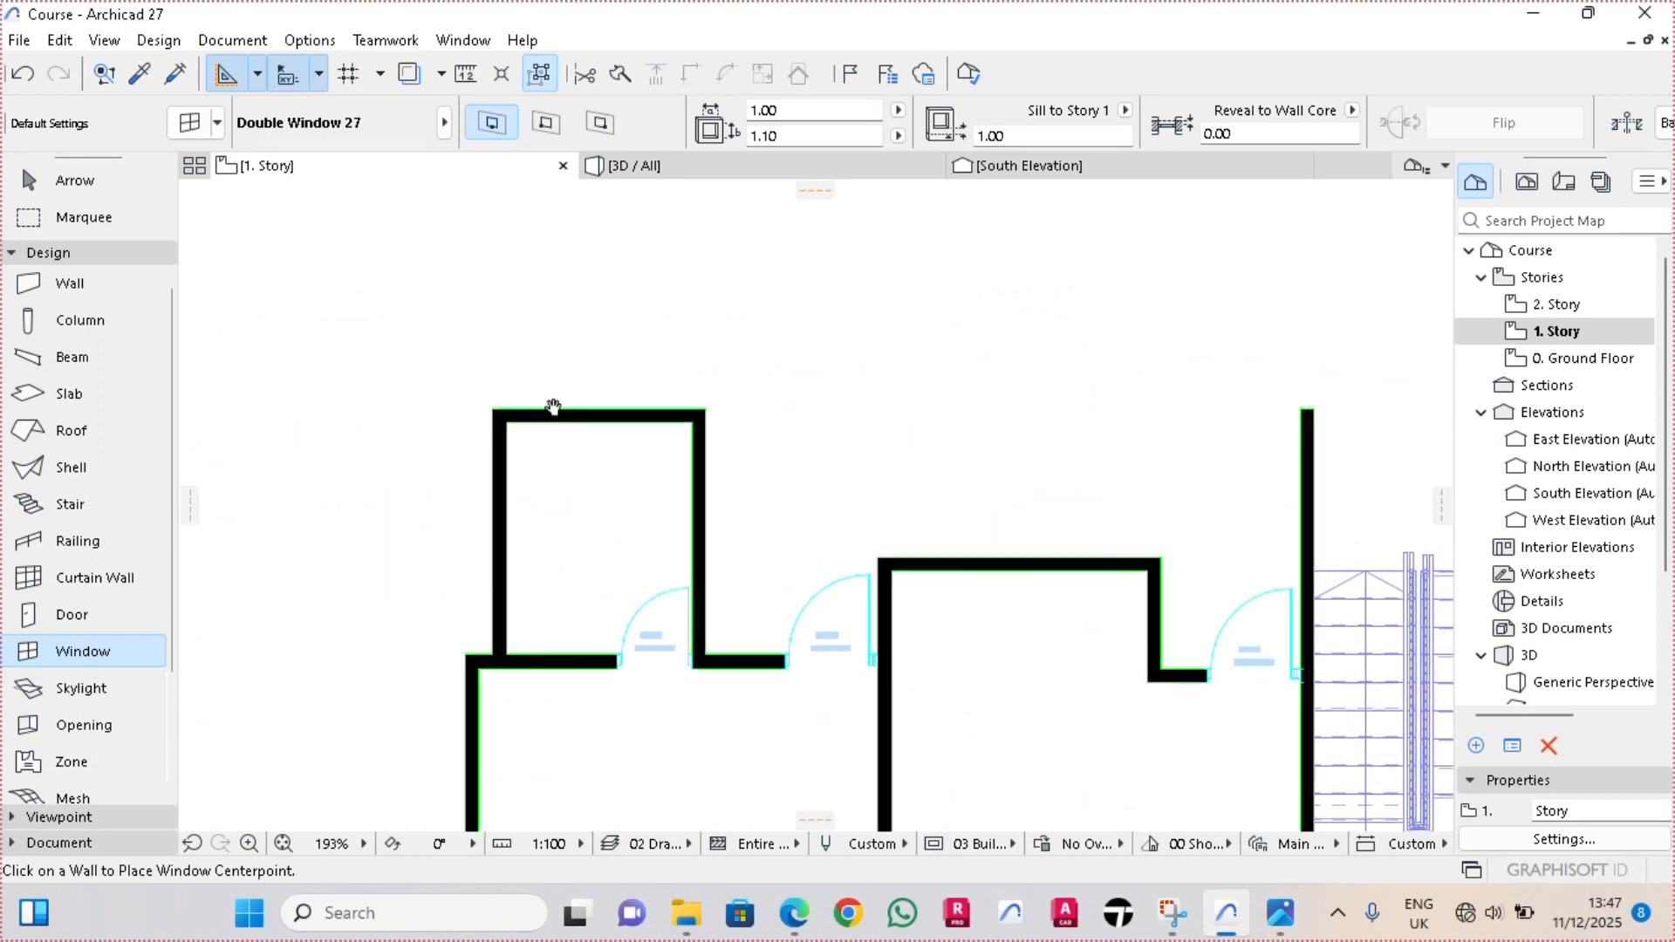
click(625, 408)
click(626, 283)
scroll(624, 285, down, 4)
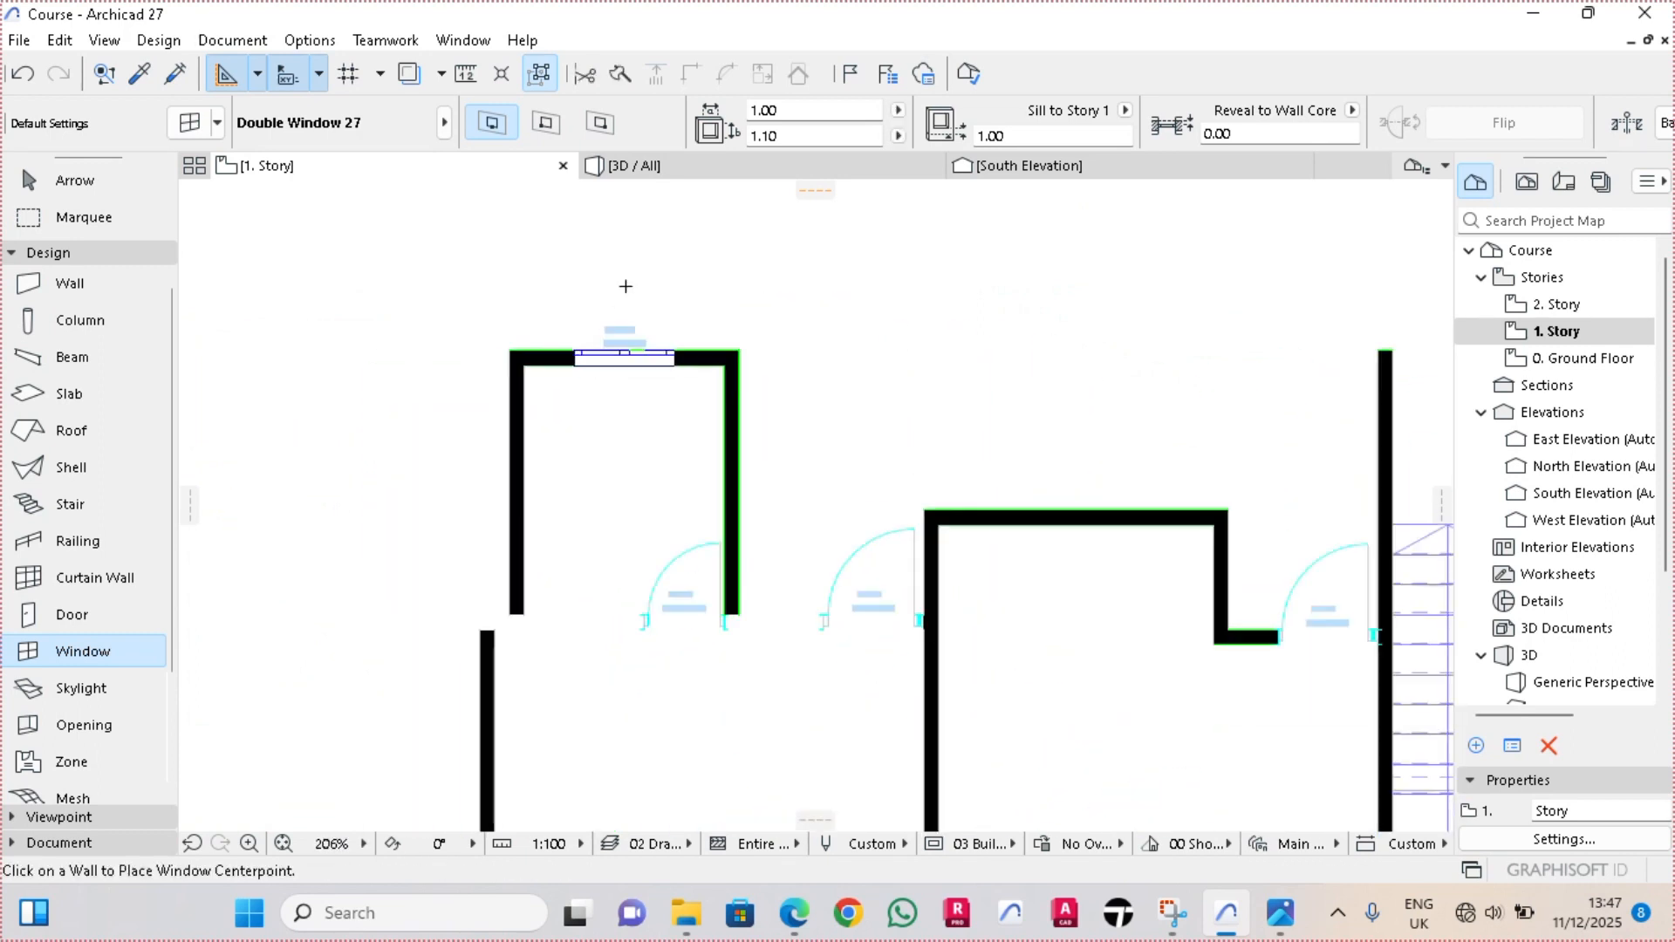
Place a 1.00 × 1.10 m double window in the upper story's short wall segment just east of door DR4-12, facing south
scroll(717, 594, up, 4)
scroll(717, 594, up, 2)
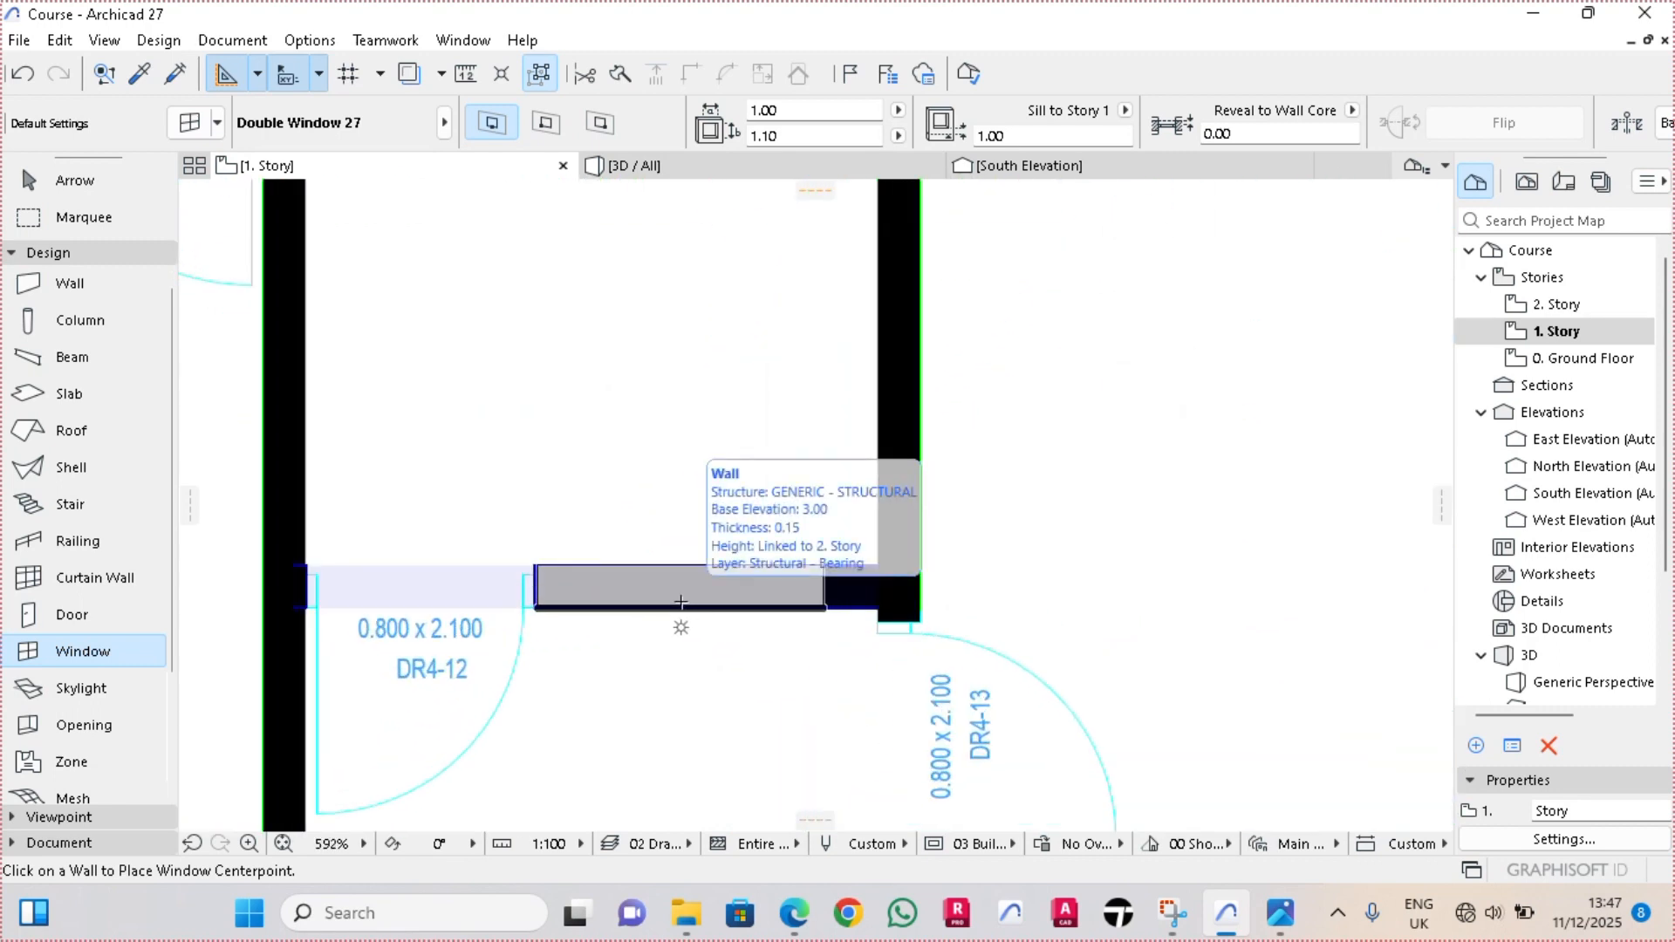
click(679, 602)
click(568, 626)
Move the window beside door DR4-12 west so that its corner meets the edge of the door opening
scroll(568, 625, up, 8)
key(Escape)
click(502, 448)
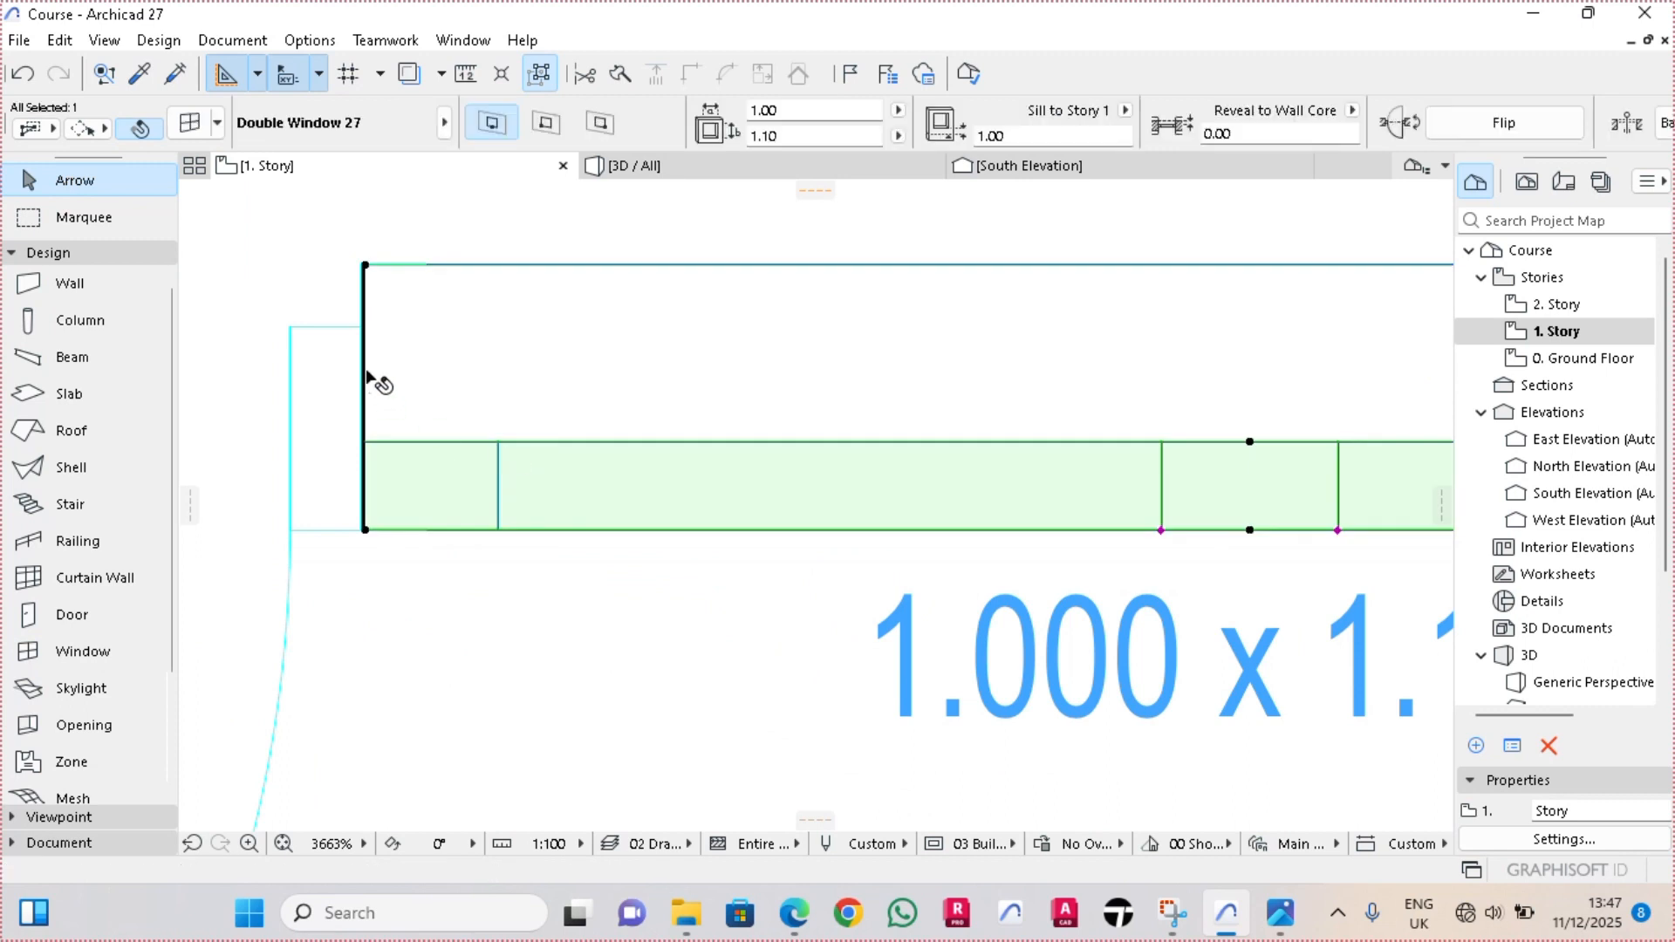
scroll(363, 464, up, 3)
scroll(366, 608, up, 3)
click(357, 581)
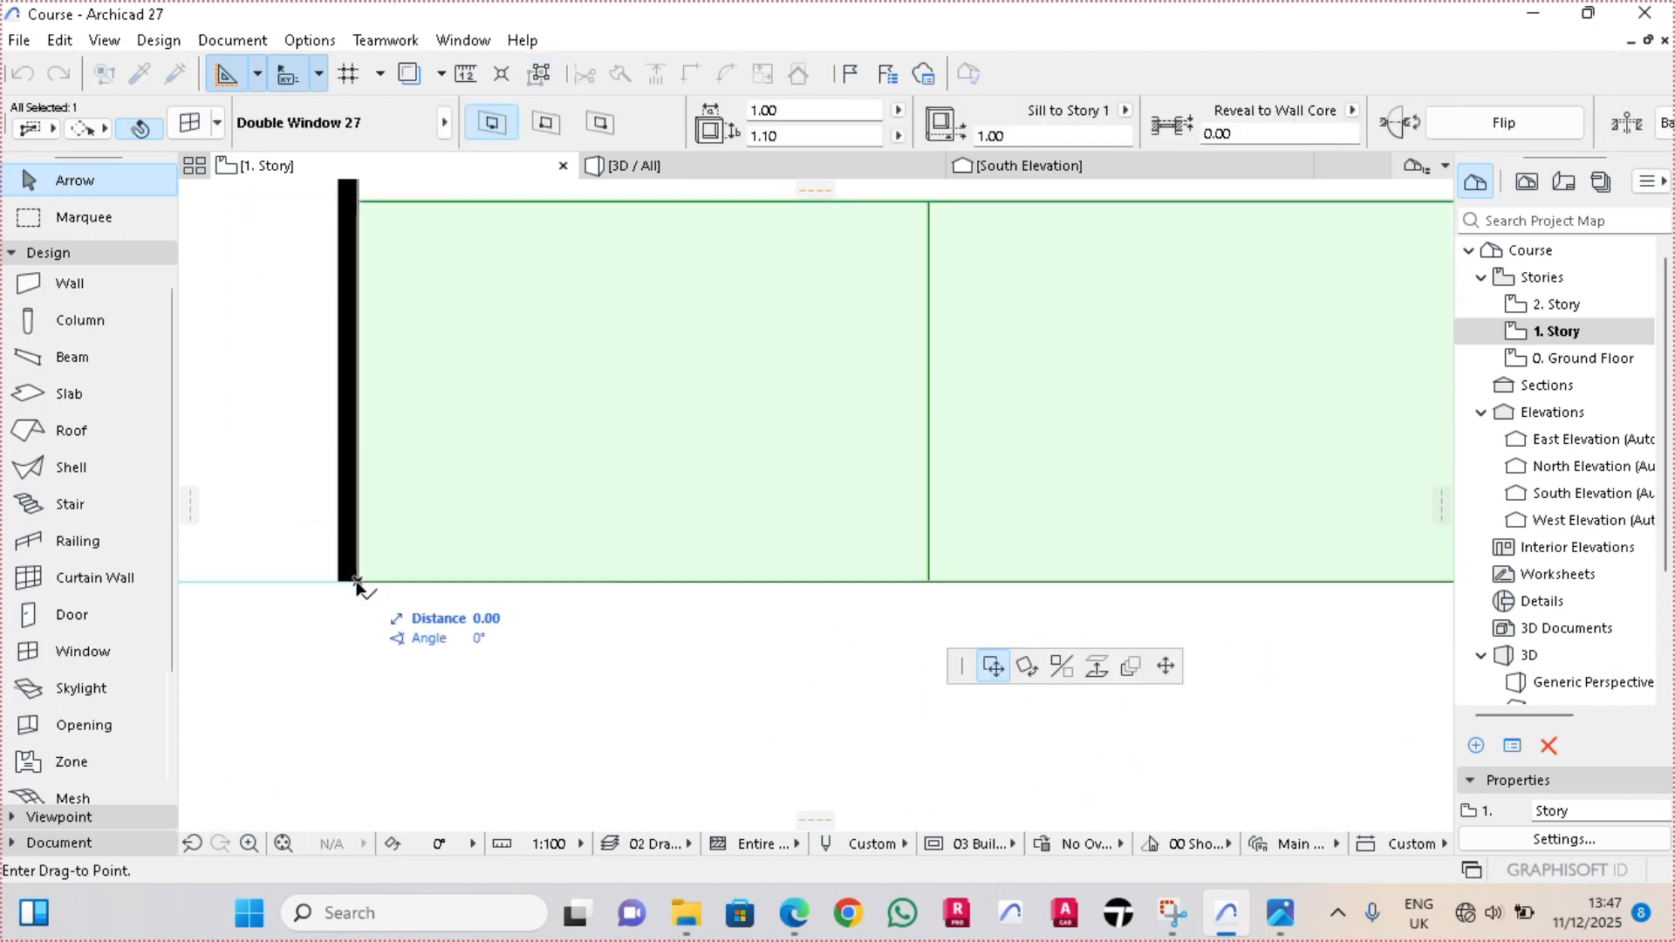
click(338, 582)
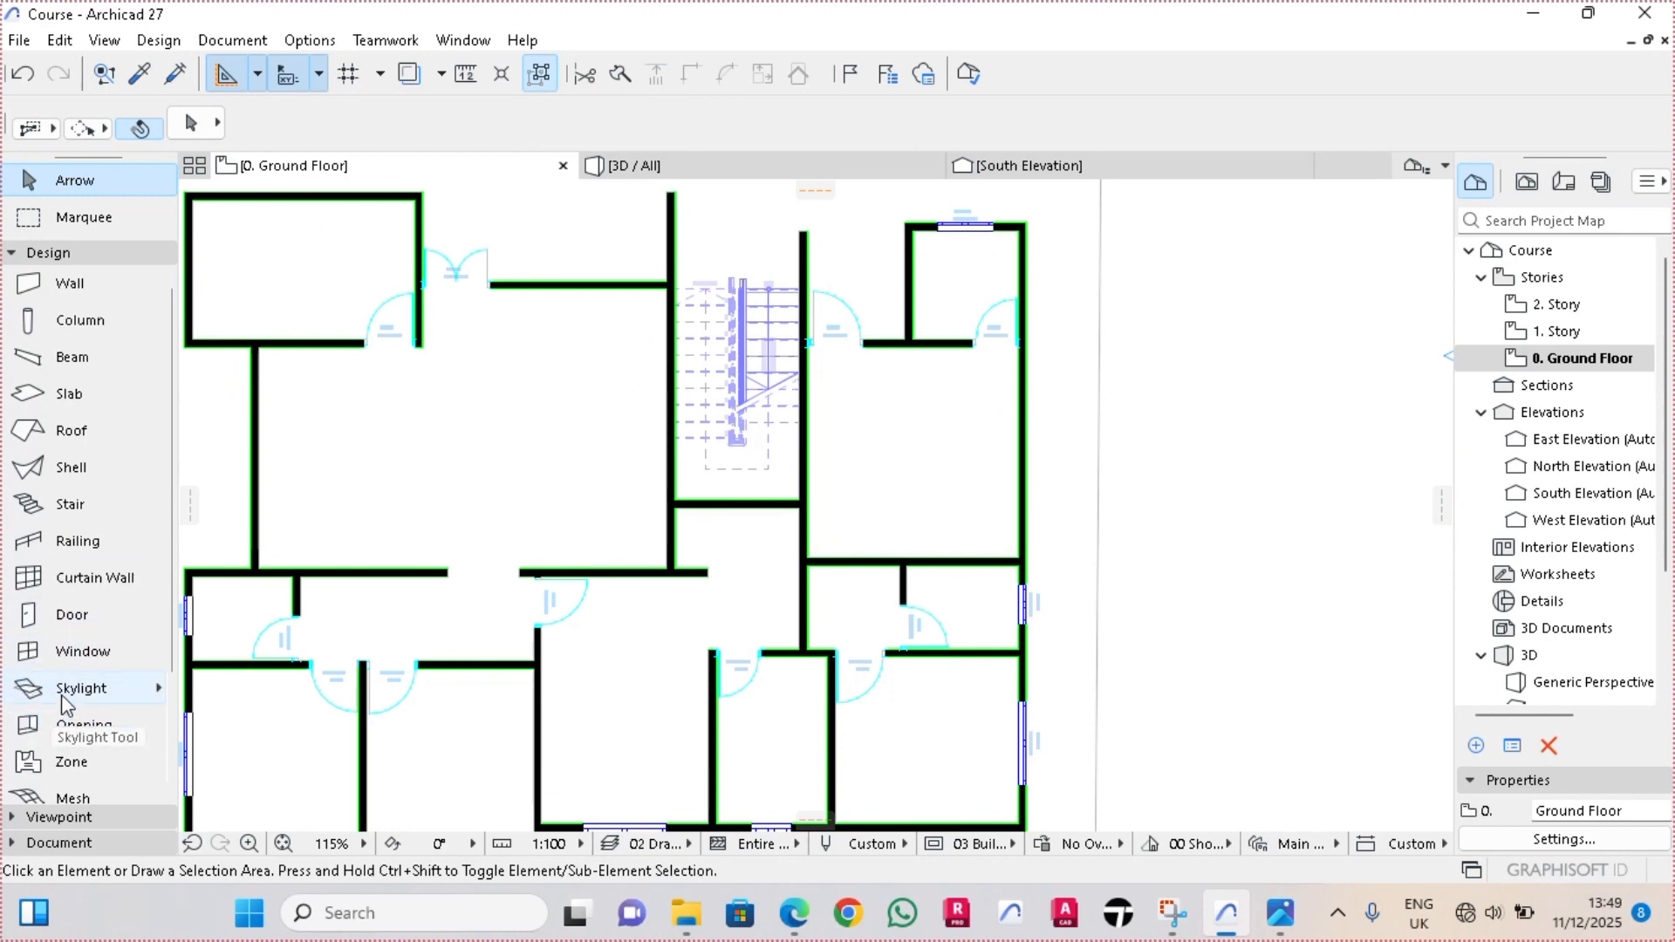
Open the default window settings from the ground-floor plan and change the ID prefix to WD4
click(81, 654)
double_click(81, 653)
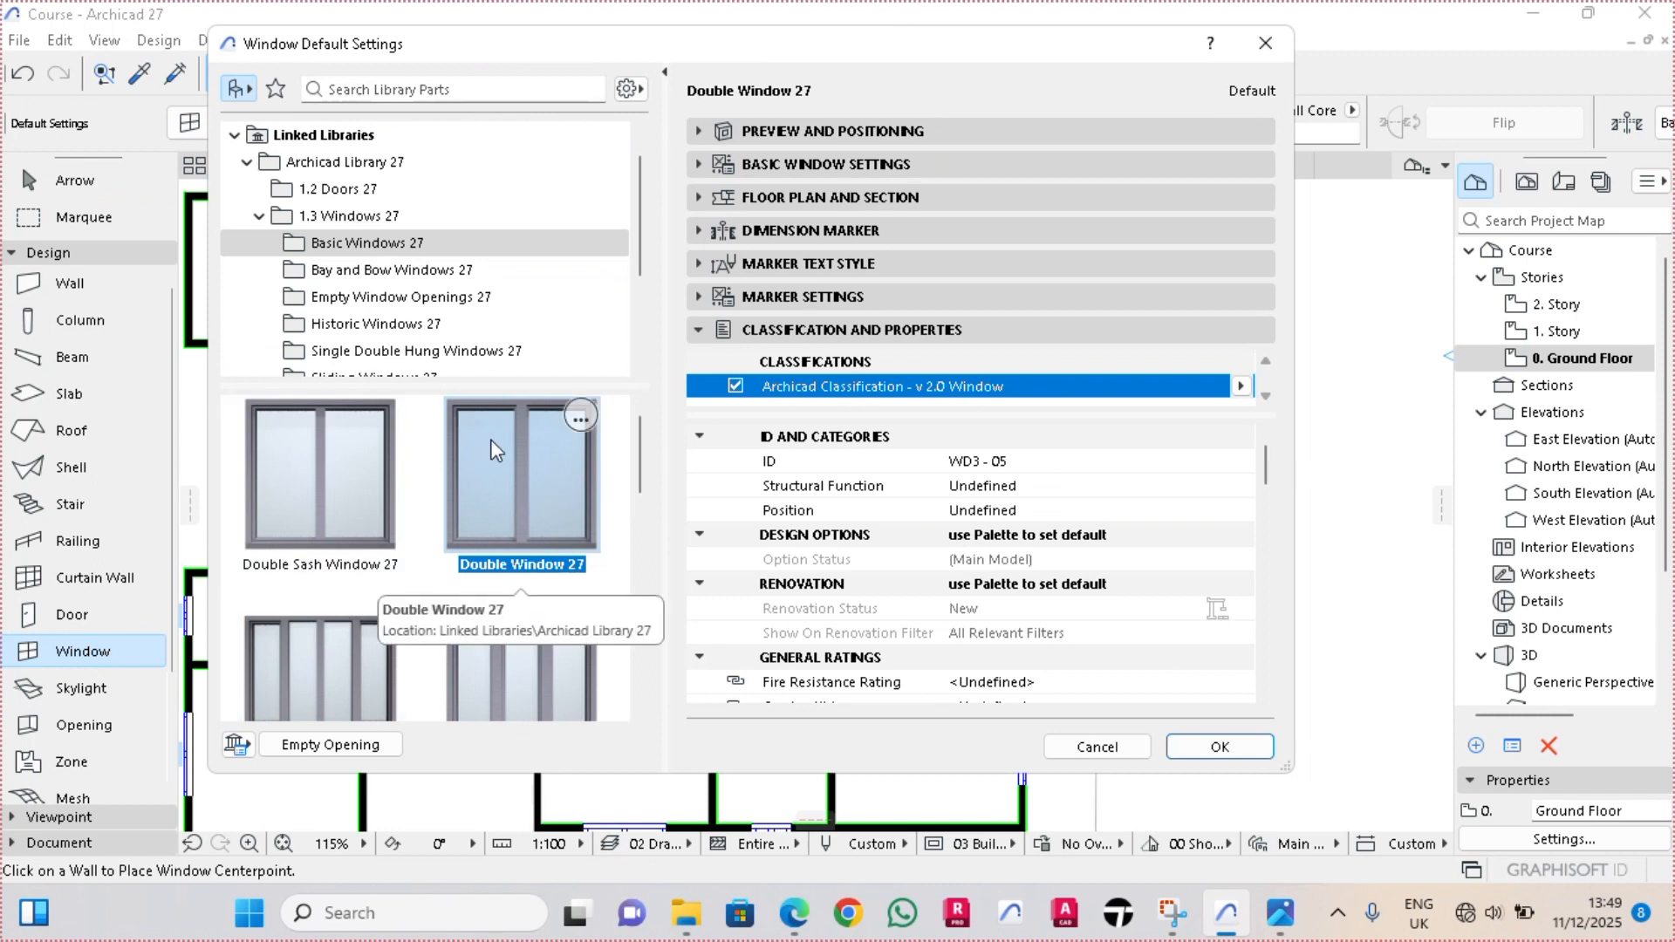
click(972, 467)
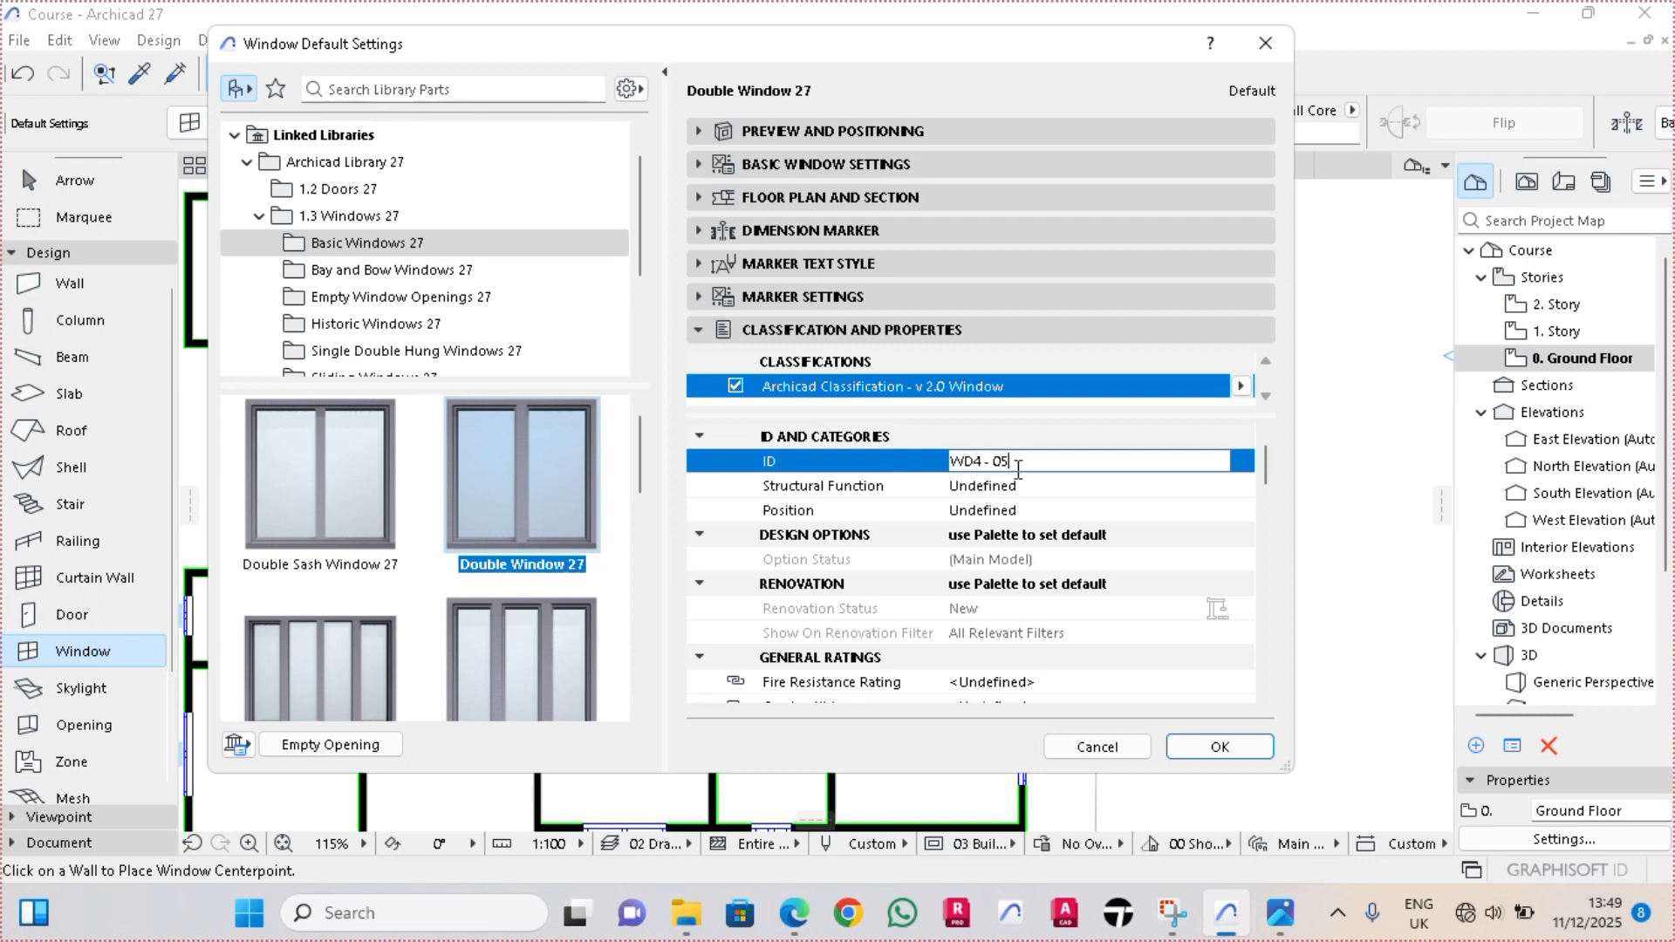
Set the default double window to 2.00 m wide and 1.60 m high with a 0.50 m sill, and apply the settings
click(888, 129)
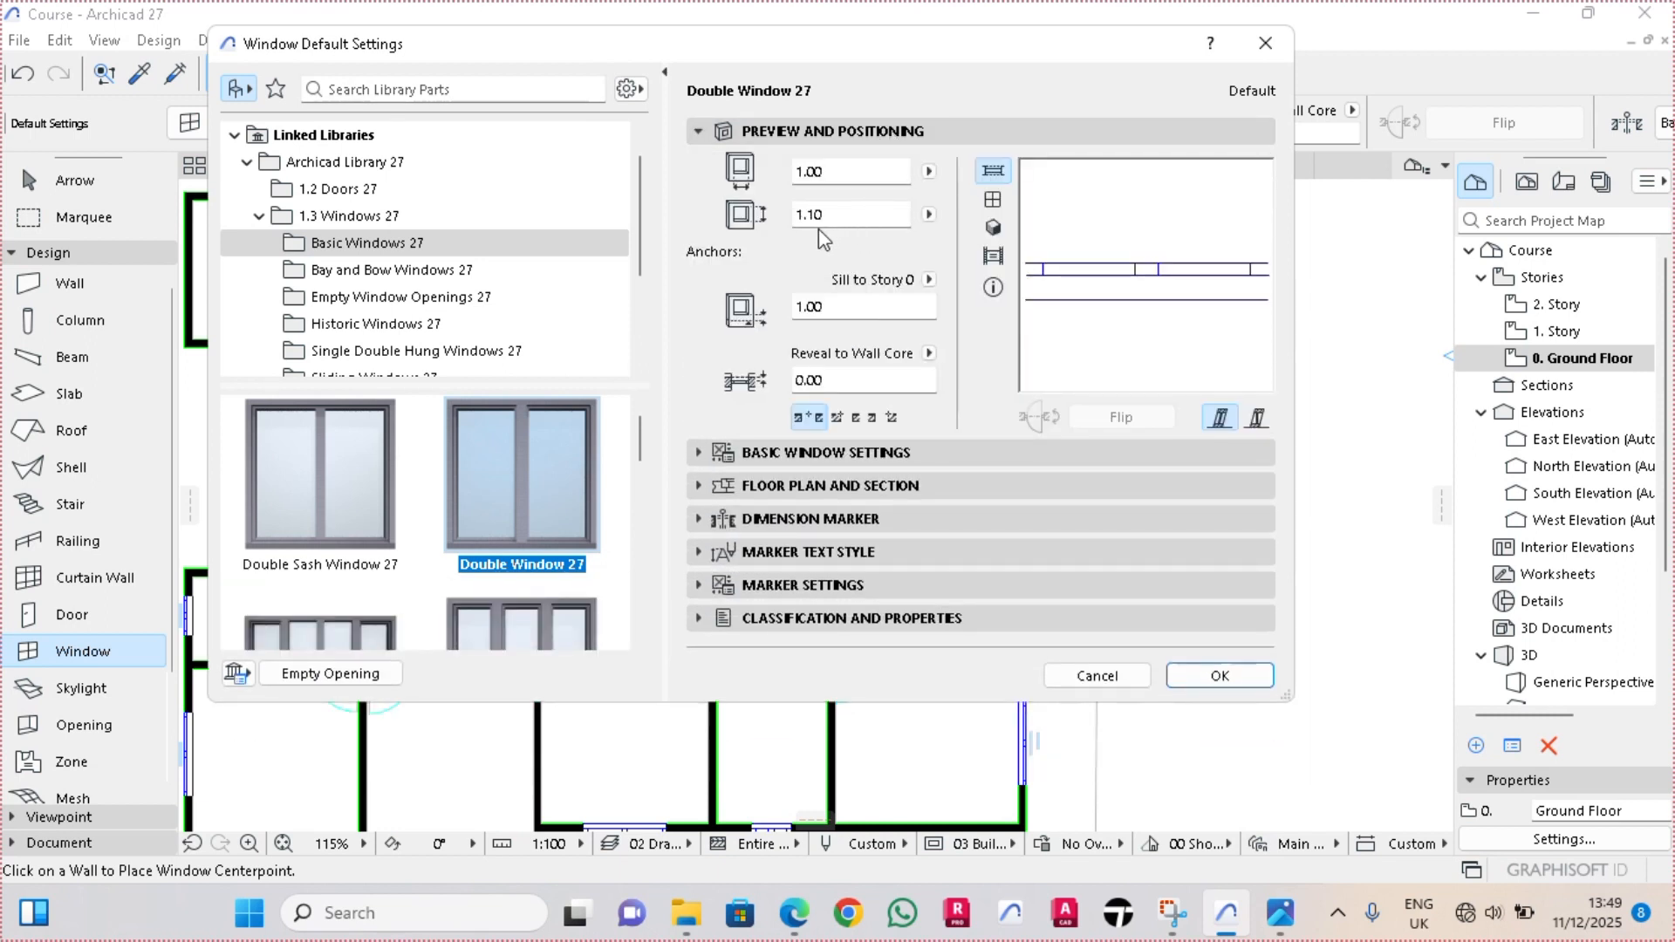
click(821, 311)
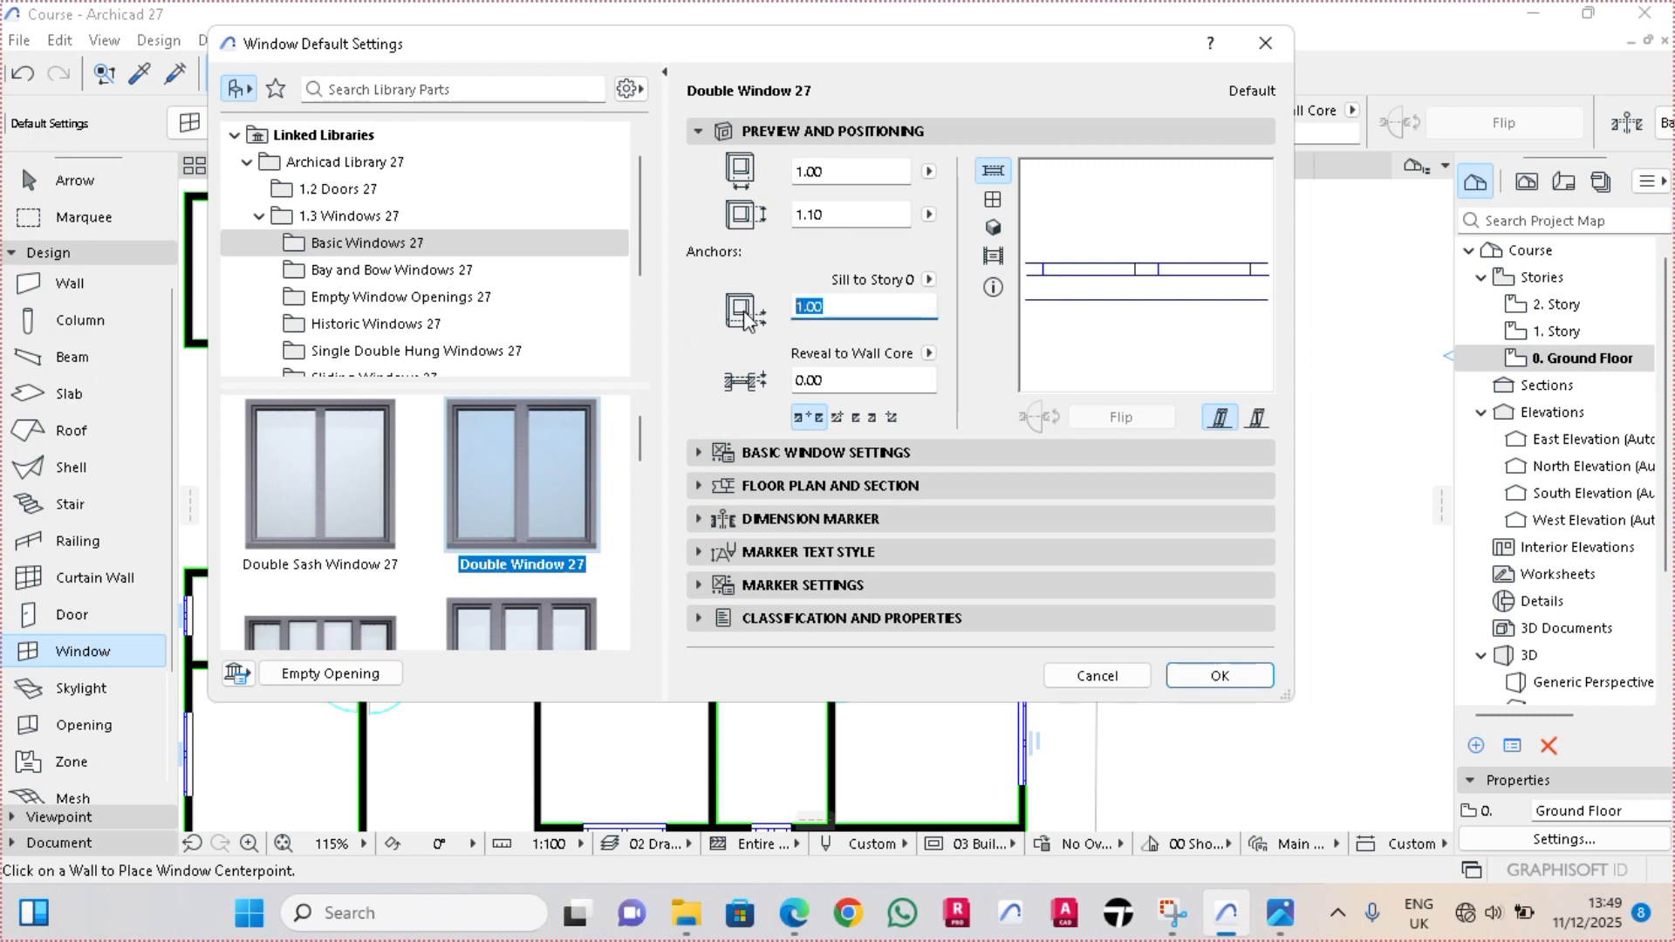
text(0.)
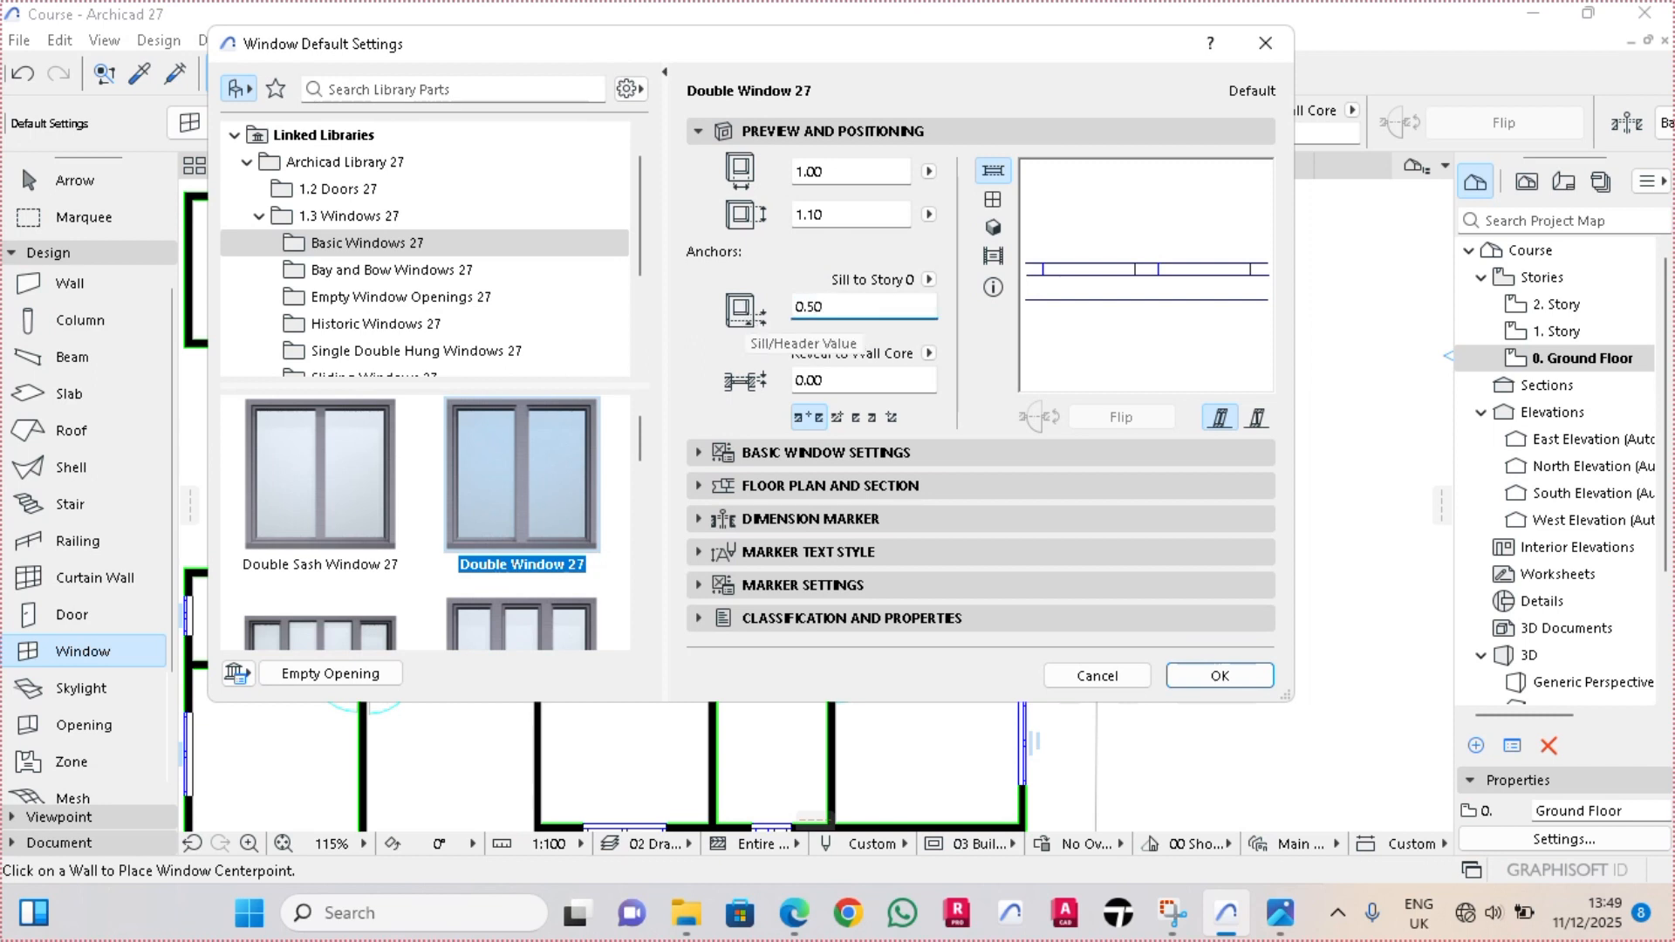
click(840, 215)
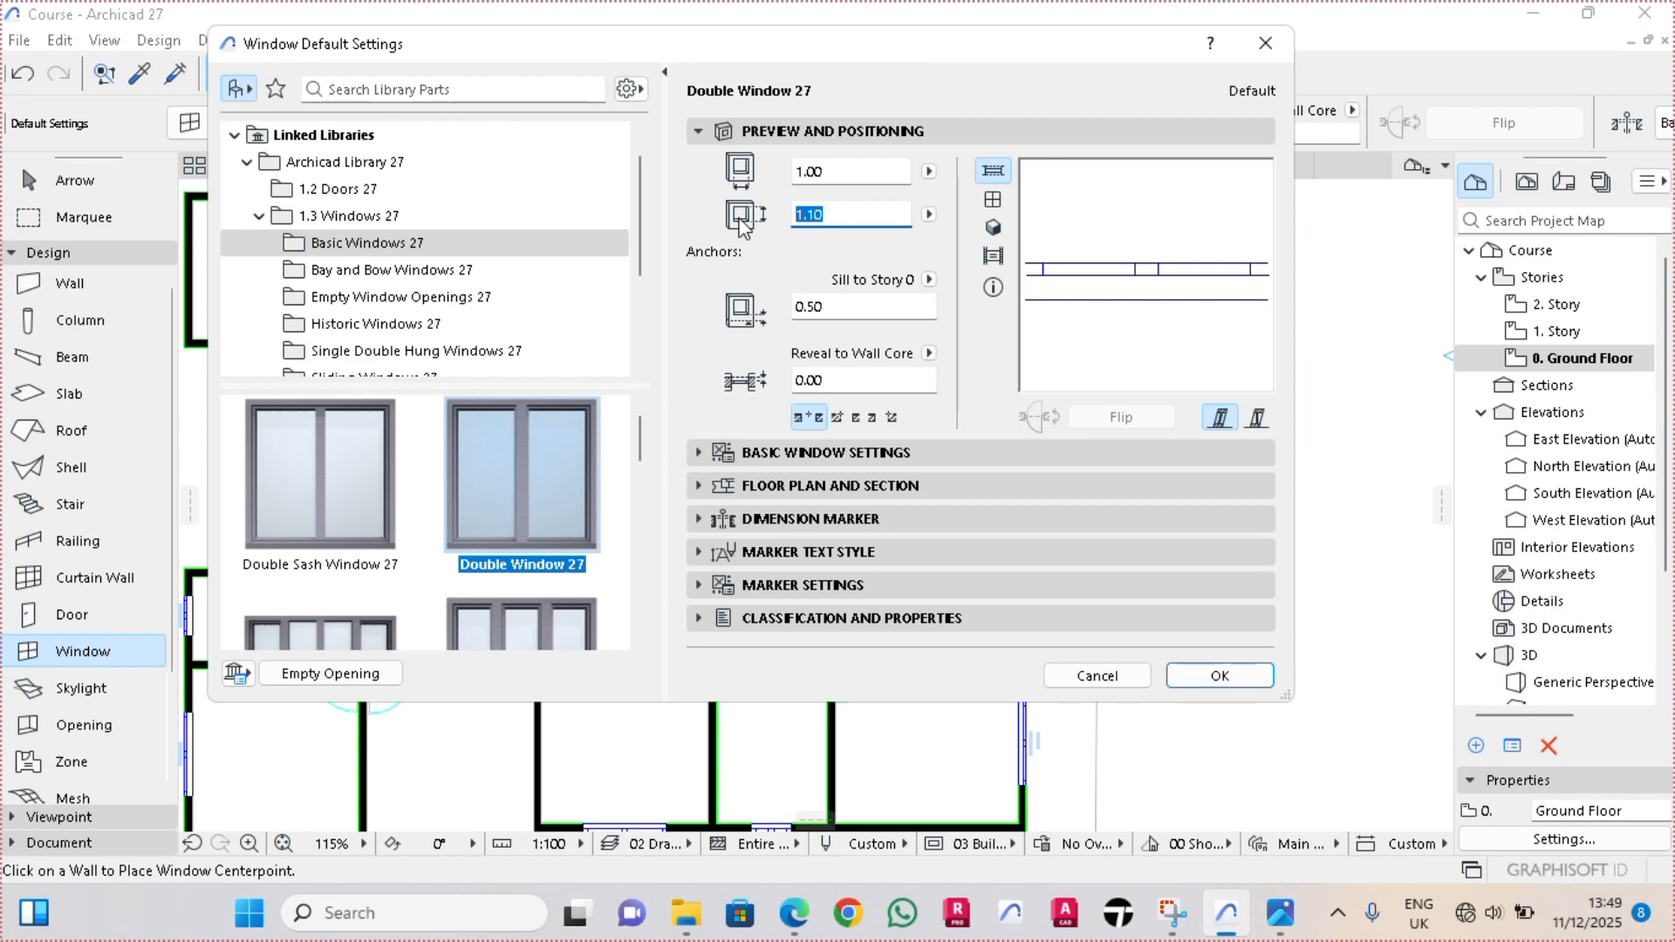
text(1.)
key(shift+Tab)
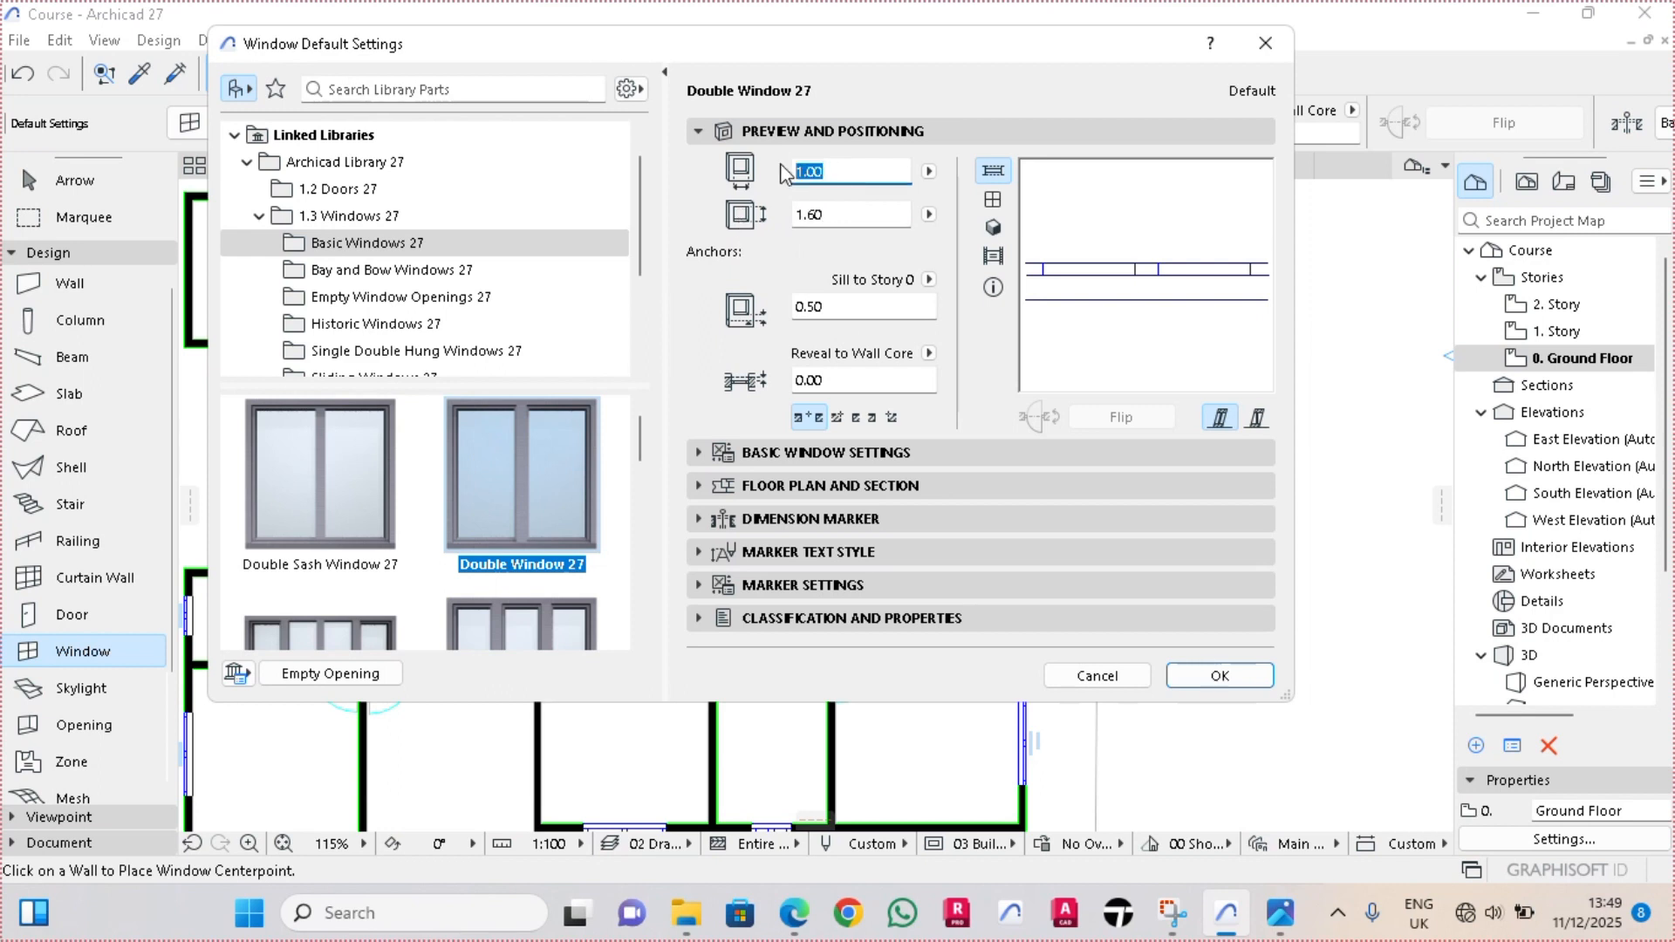
text(2.00)
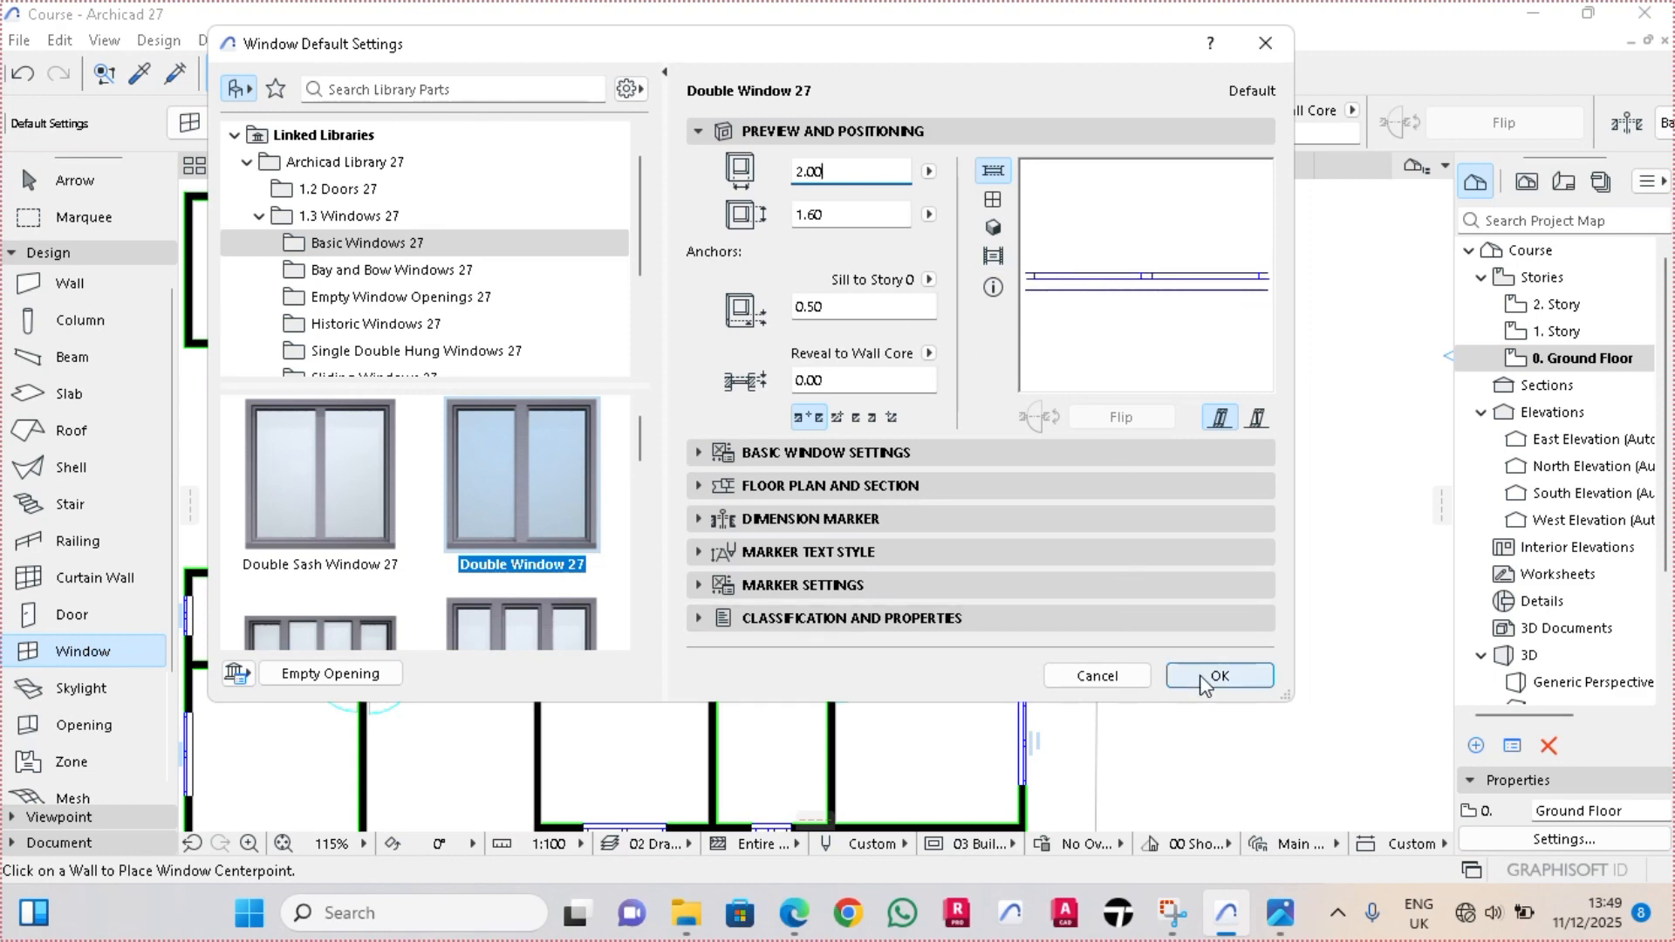
click(1219, 676)
Place a 2.00 × 1.60 m double window midway along the large eastern room's east wall on the ground floor, facing outward
scroll(1029, 558, up, 3)
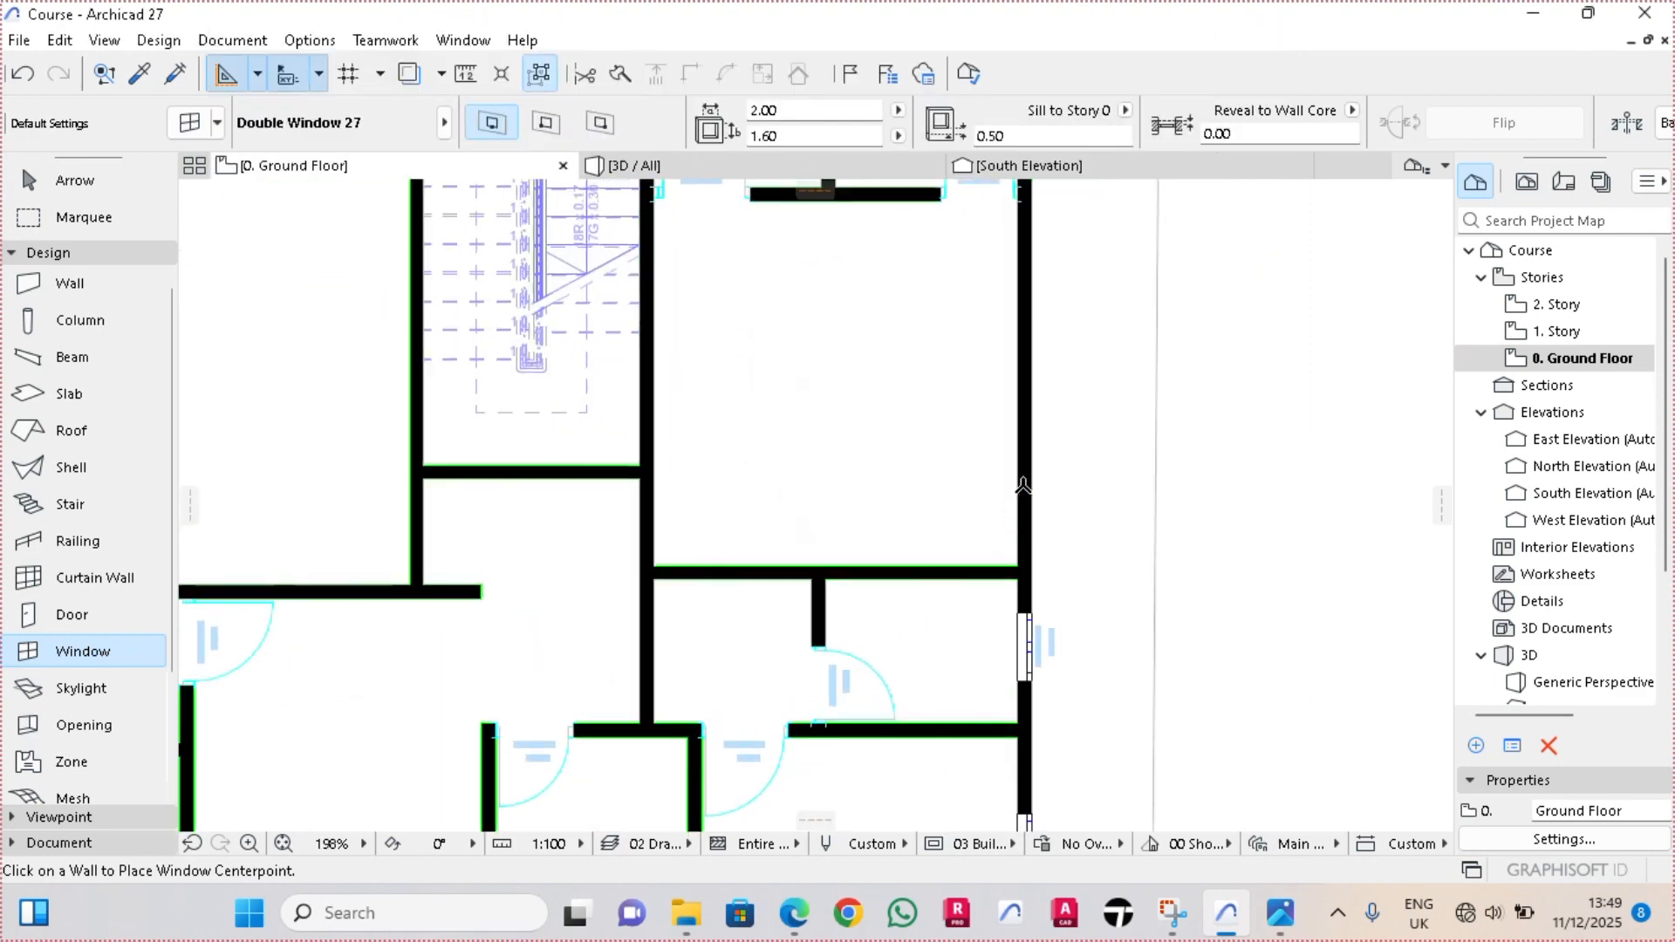
click(1039, 370)
click(1353, 365)
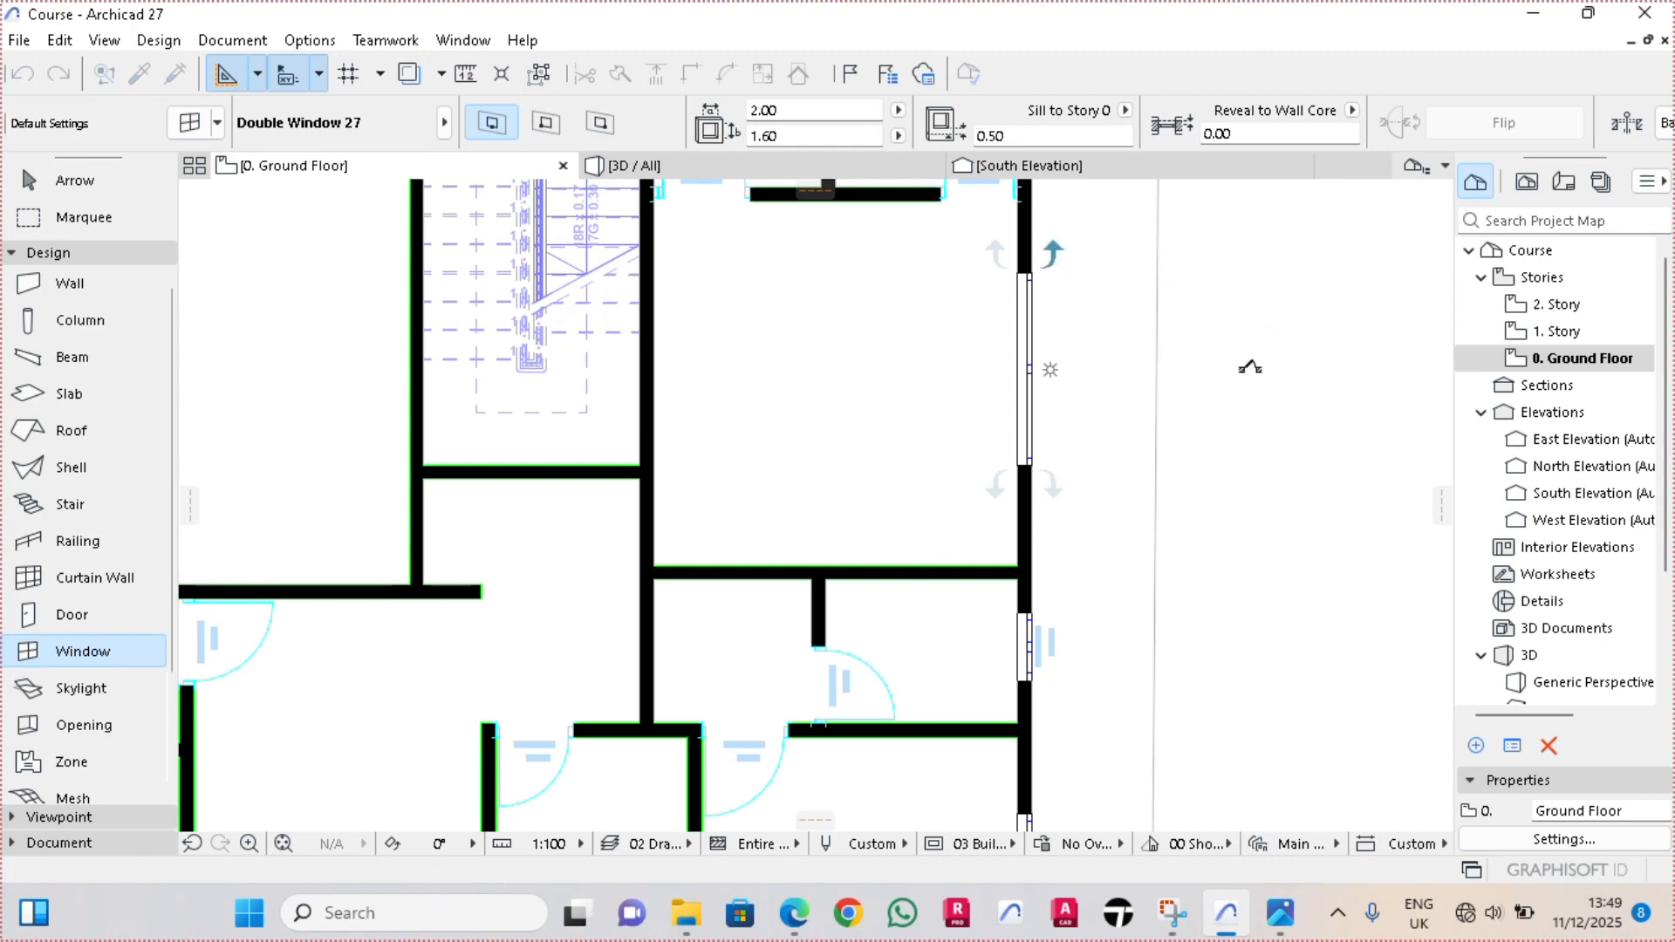
Place a 2.00 × 1.60 m double window midway along the large western hall's west wall on the ground floor, facing outward
scroll(1250, 370, down, 1)
scroll(1250, 369, down, 3)
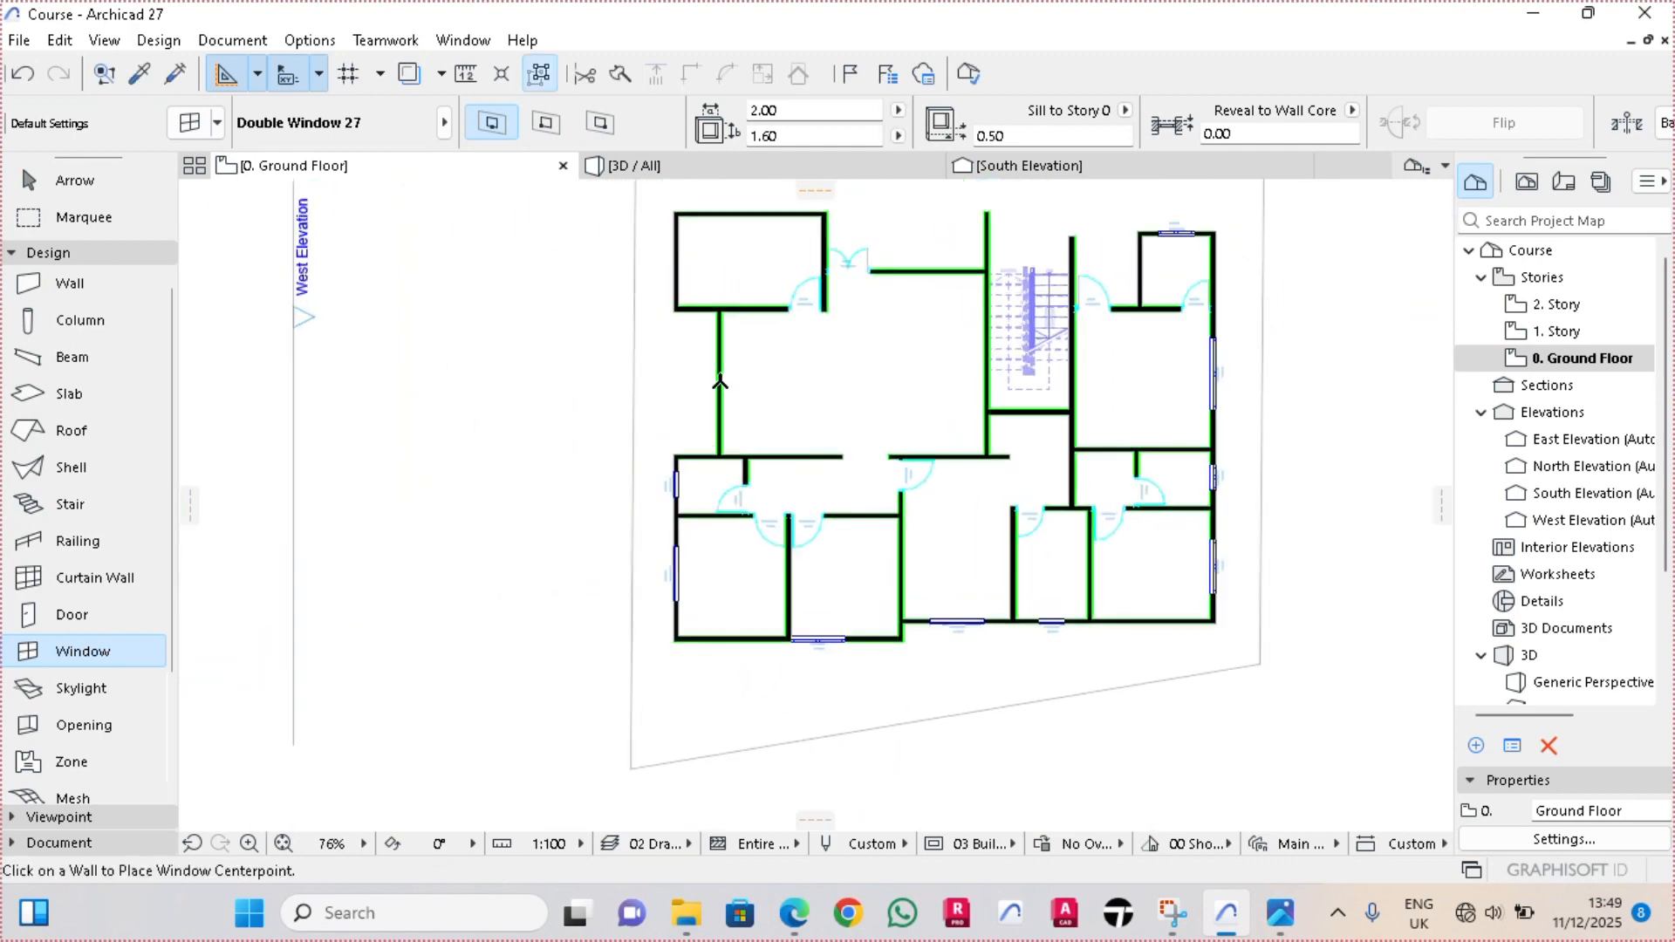
scroll(720, 381, up, 5)
scroll(720, 381, down, 4)
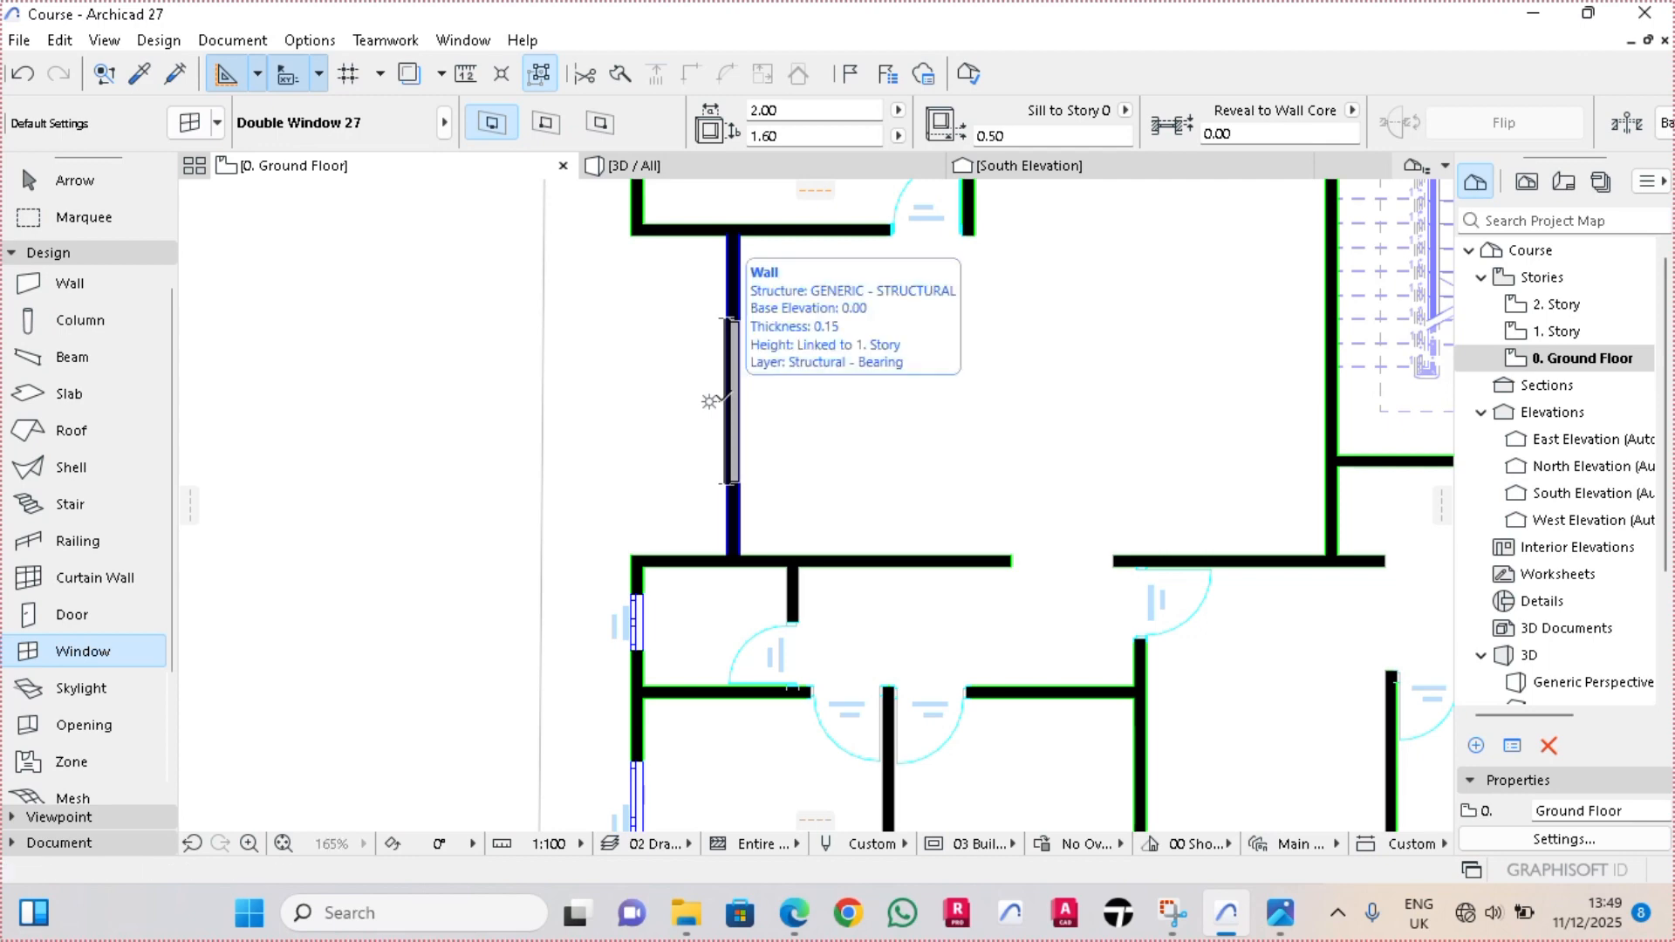
click(715, 399)
click(515, 381)
Place a 2.00 × 1.60 m double window in the ground floor's north wall segment directly beside double door DR1-01, facing north
scroll(532, 381, down, 3)
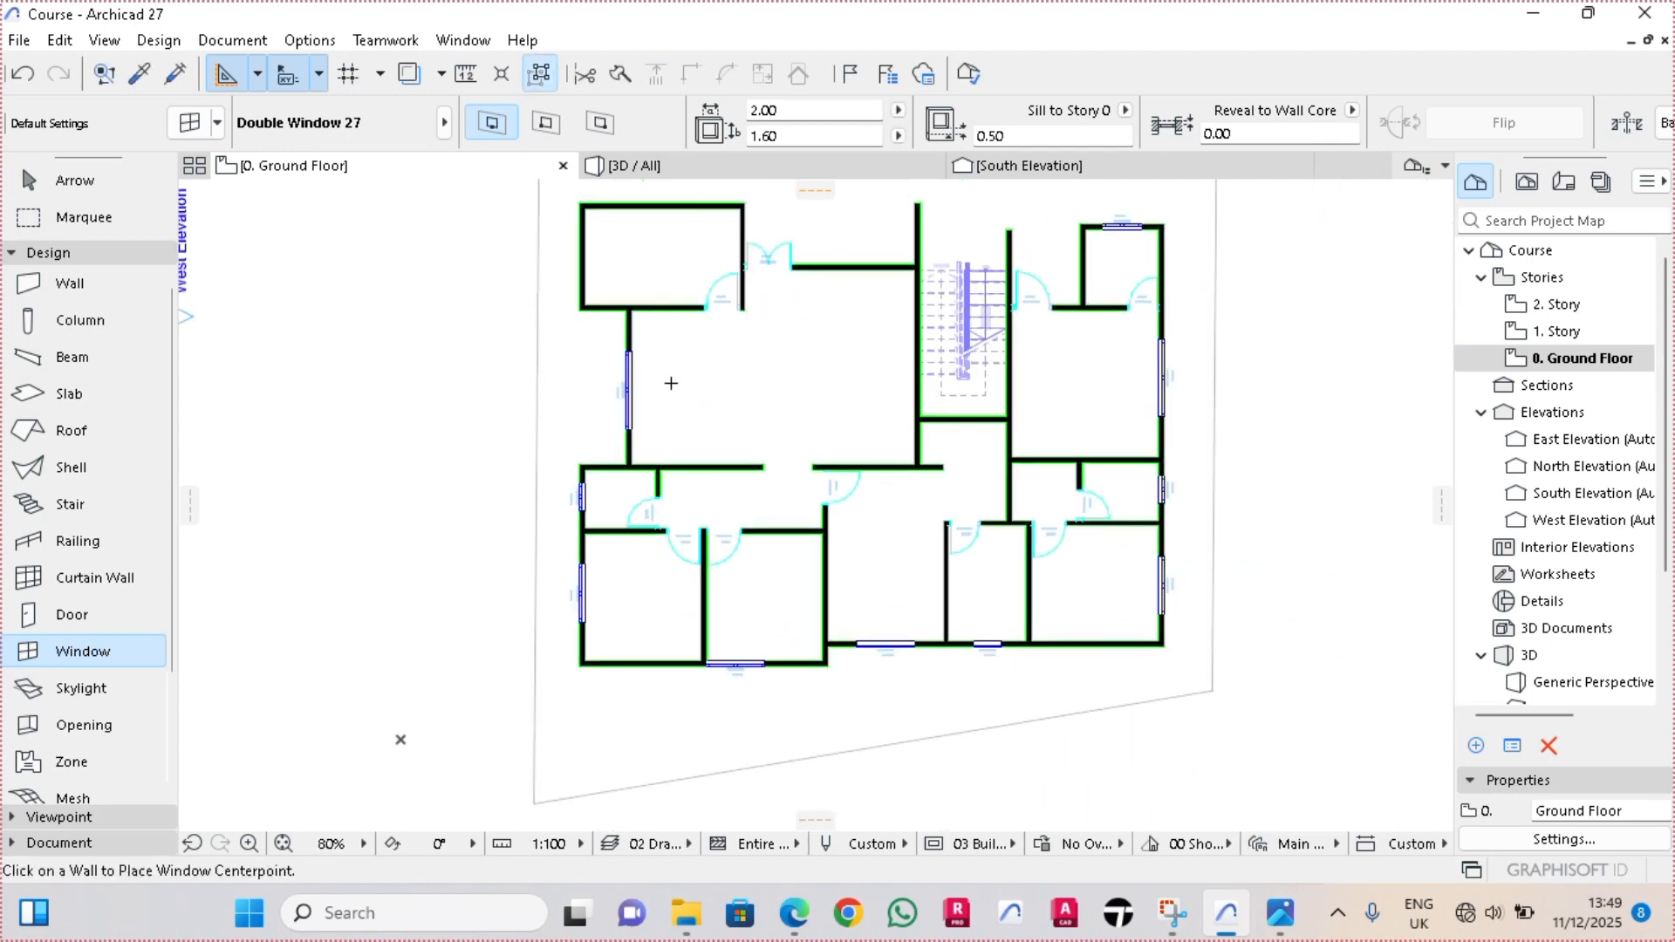
scroll(696, 352, up, 3)
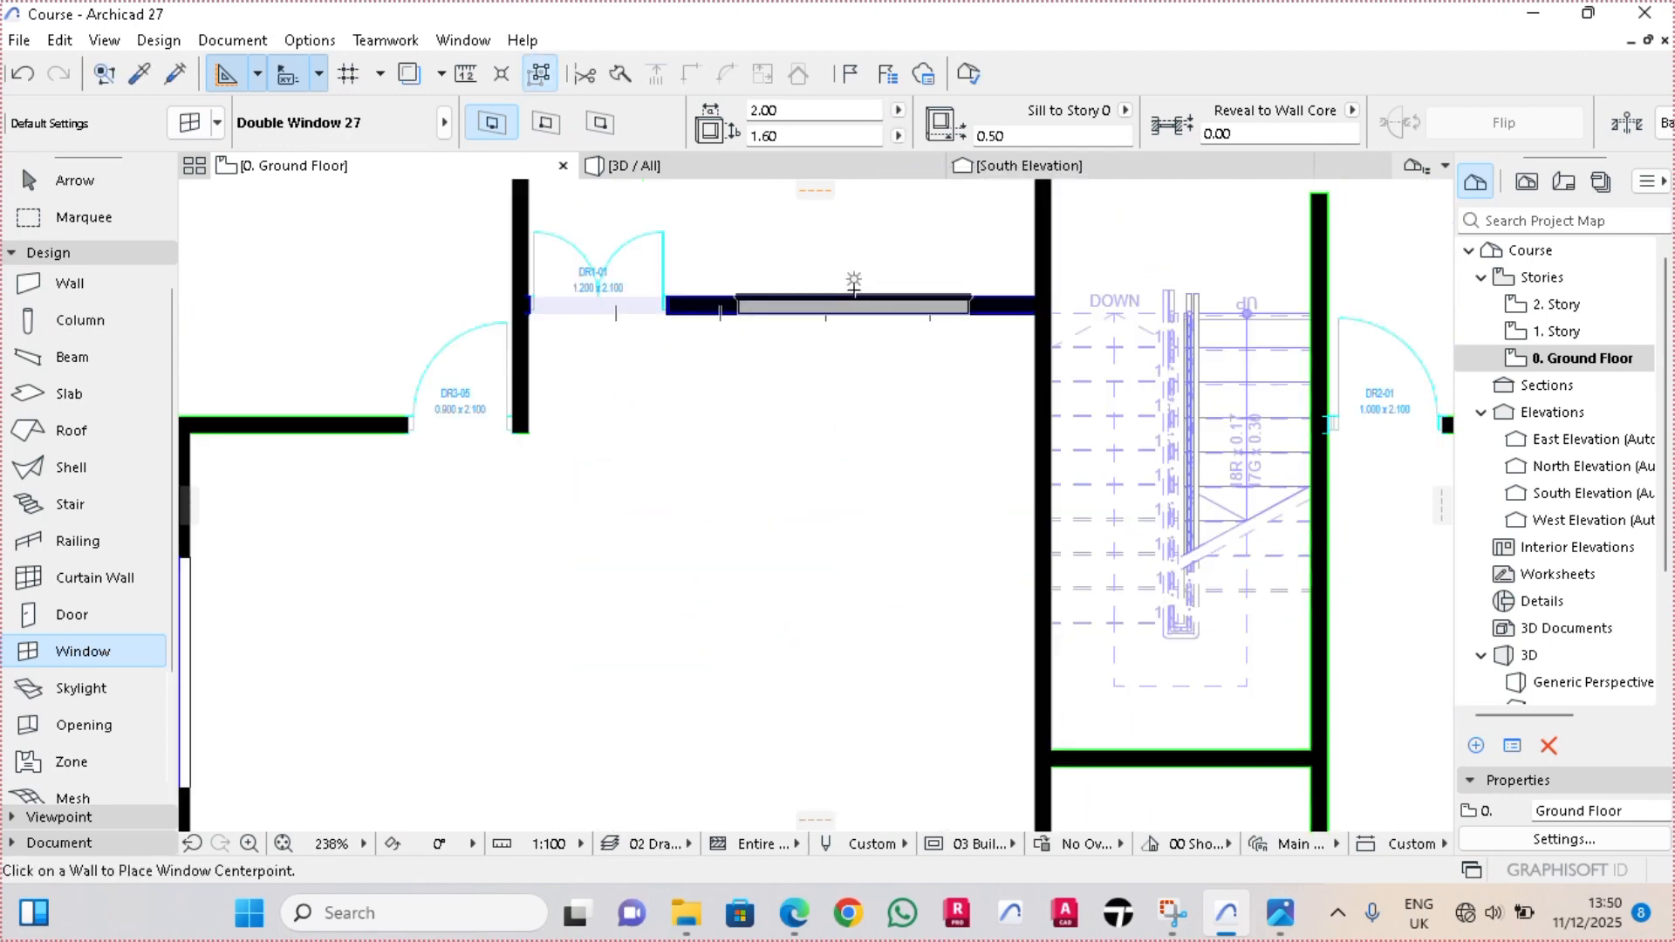
click(807, 285)
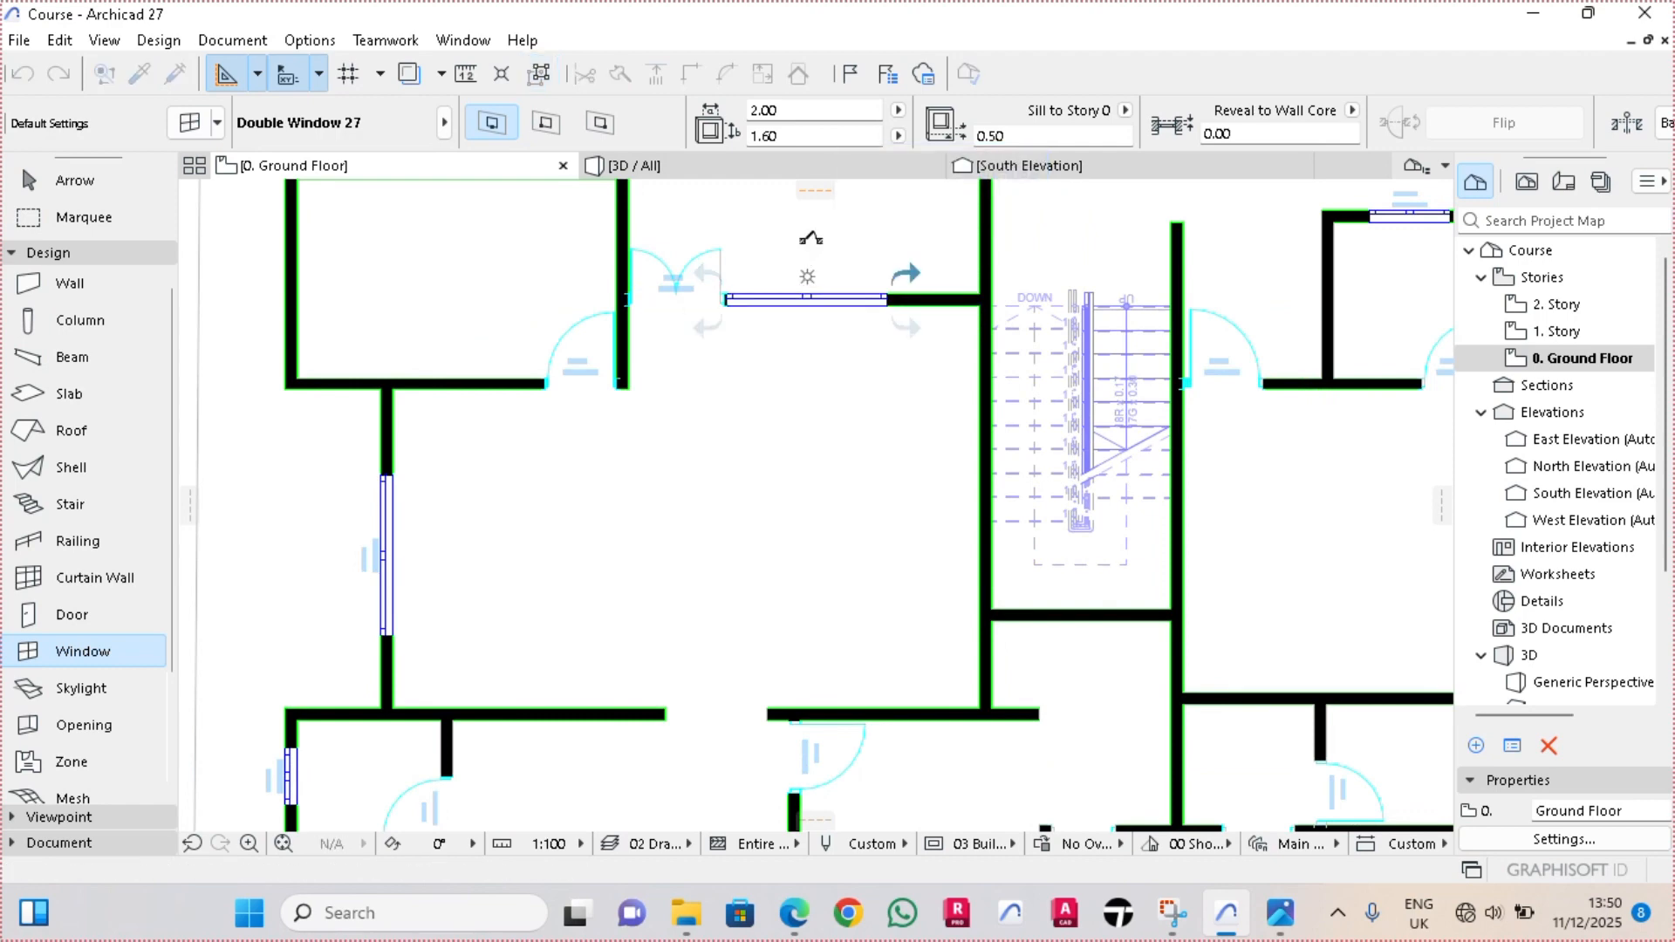
click(811, 239)
Place a 2.00 × 1.60 m double window at the west end of the ground floor's northwestern room's north wall
scroll(715, 398, down, 3)
key(Escape)
click(75, 660)
scroll(509, 261, up, 5)
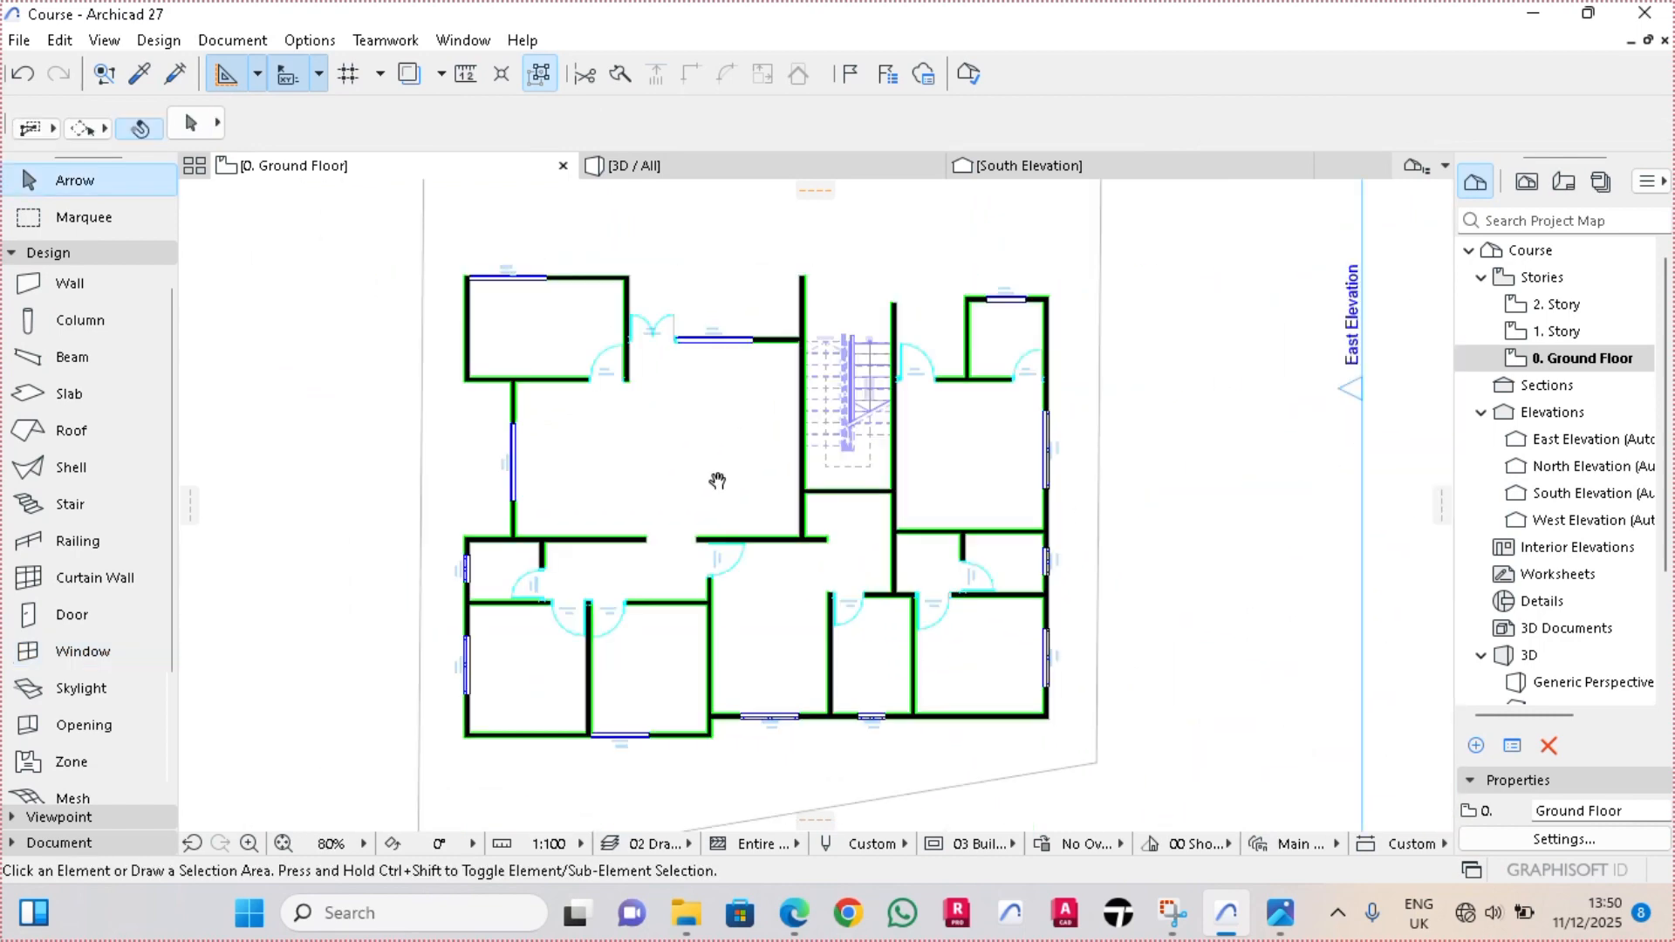
Switch to 1. Story and place a 2.00 × 1.60 m double window at the west end of the central room's north wall
right_click(277, 161)
click(350, 372)
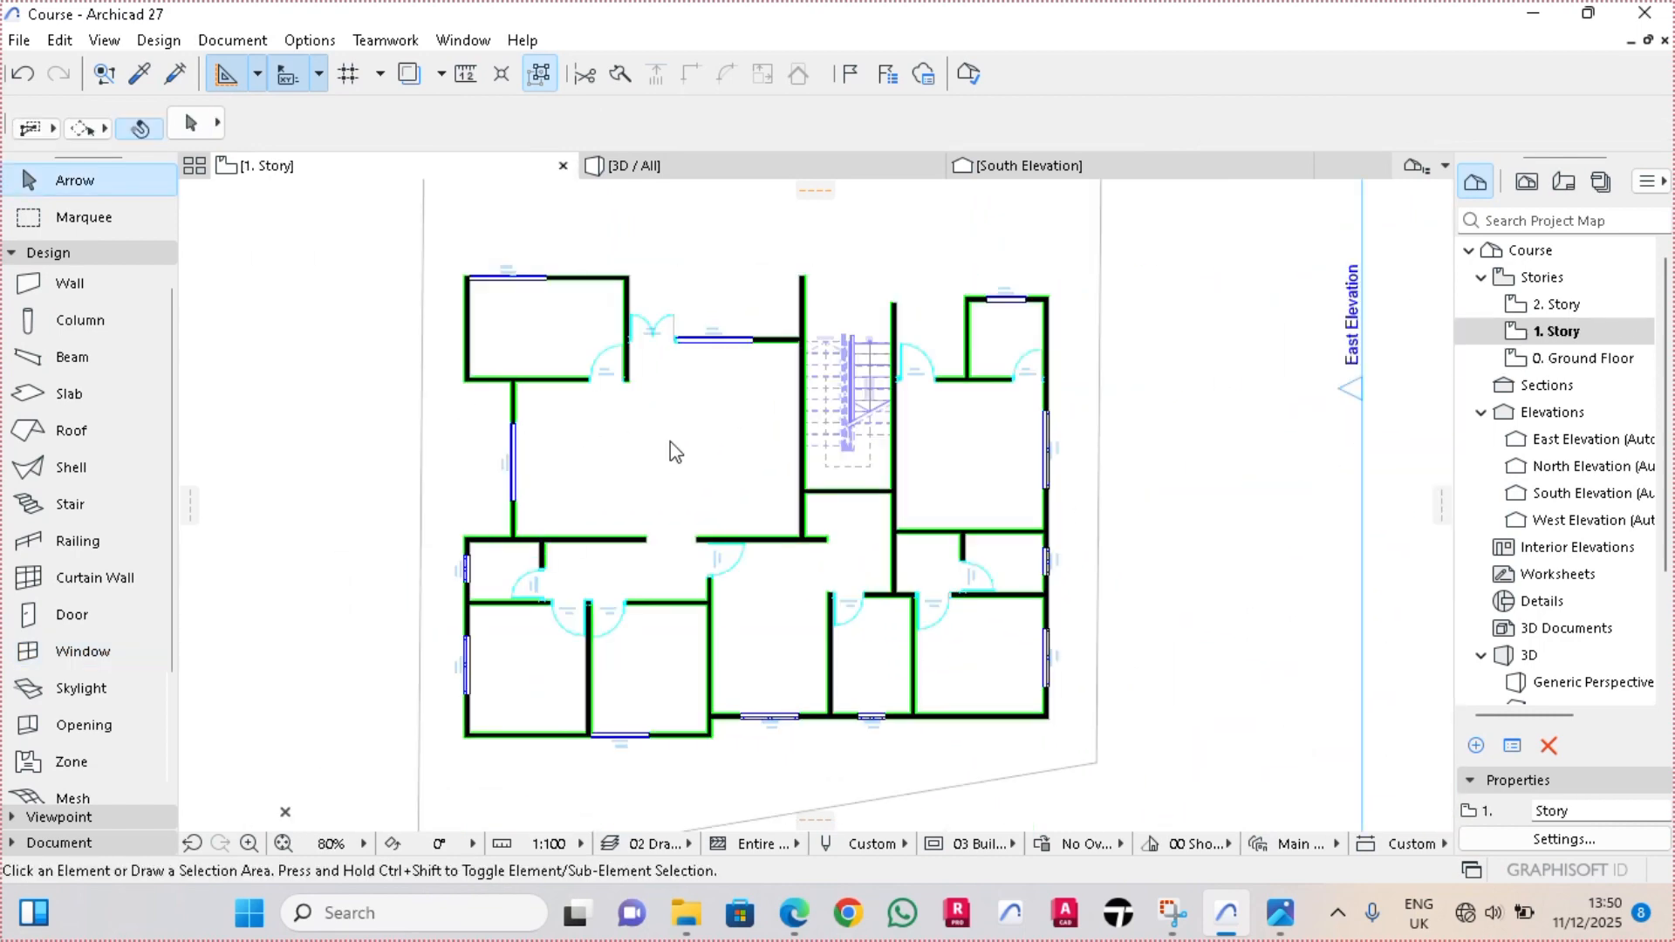
click(77, 651)
scroll(663, 349, up, 2)
scroll(665, 346, up, 4)
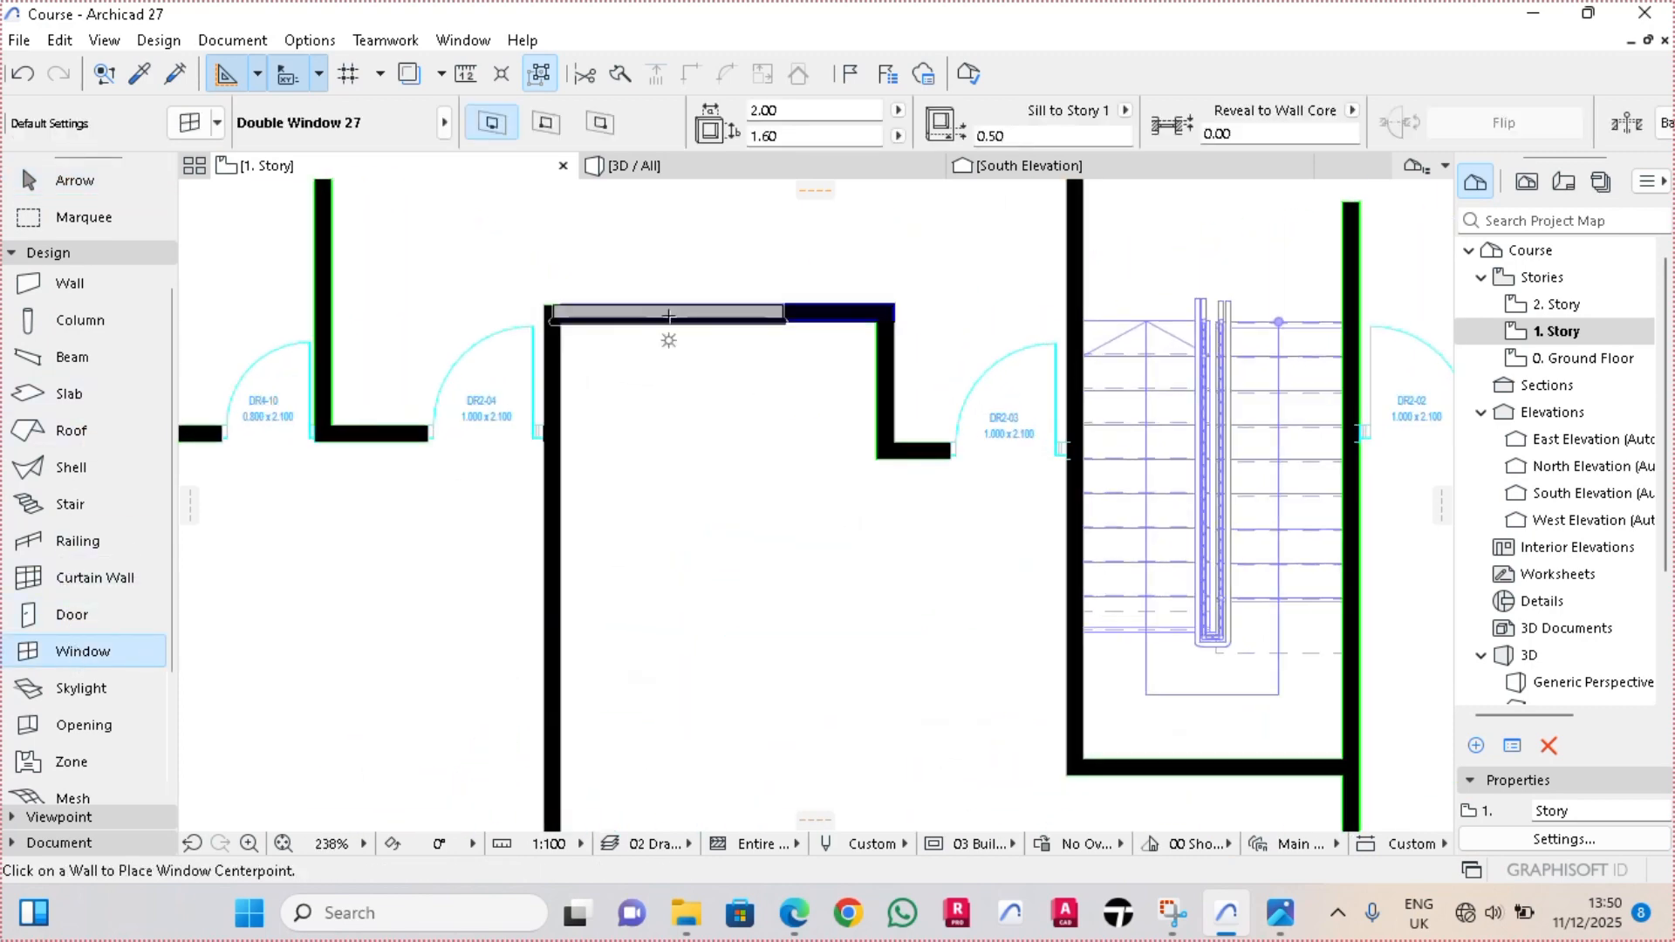
Place 2.00 × 1.60 m double windows on 1. Story, midway along the large eastern room's east wall and the large western room's west wall
scroll(1301, 448, down, 7)
scroll(1222, 436, up, 5)
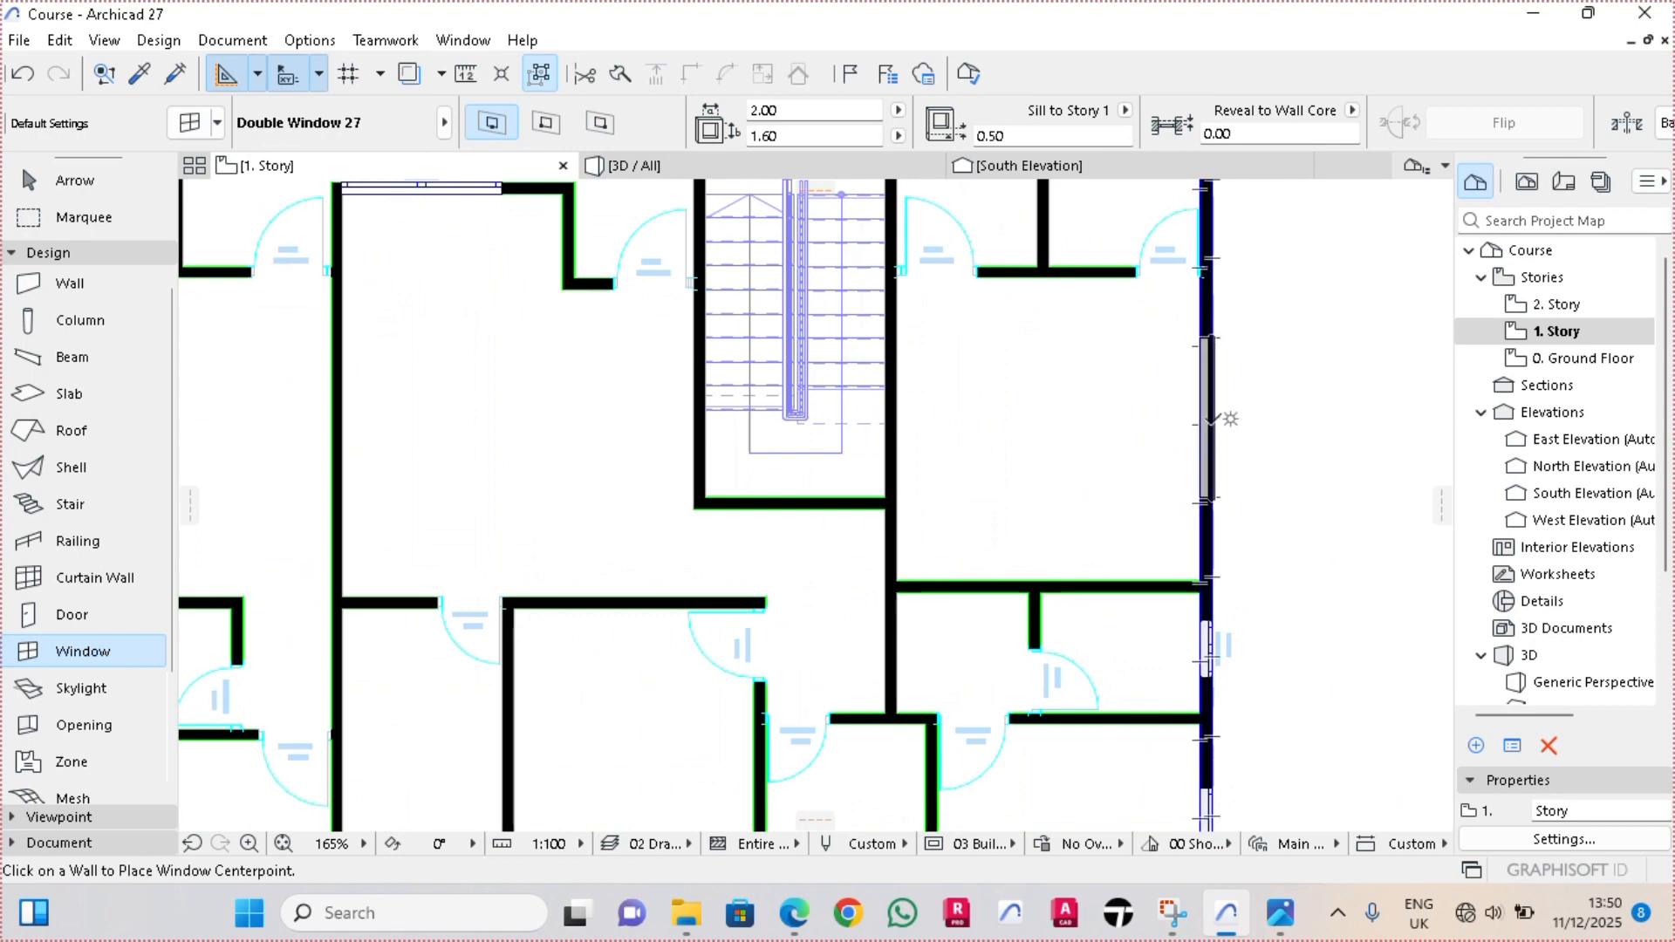
scroll(680, 430, down, 5)
scroll(663, 423, up, 6)
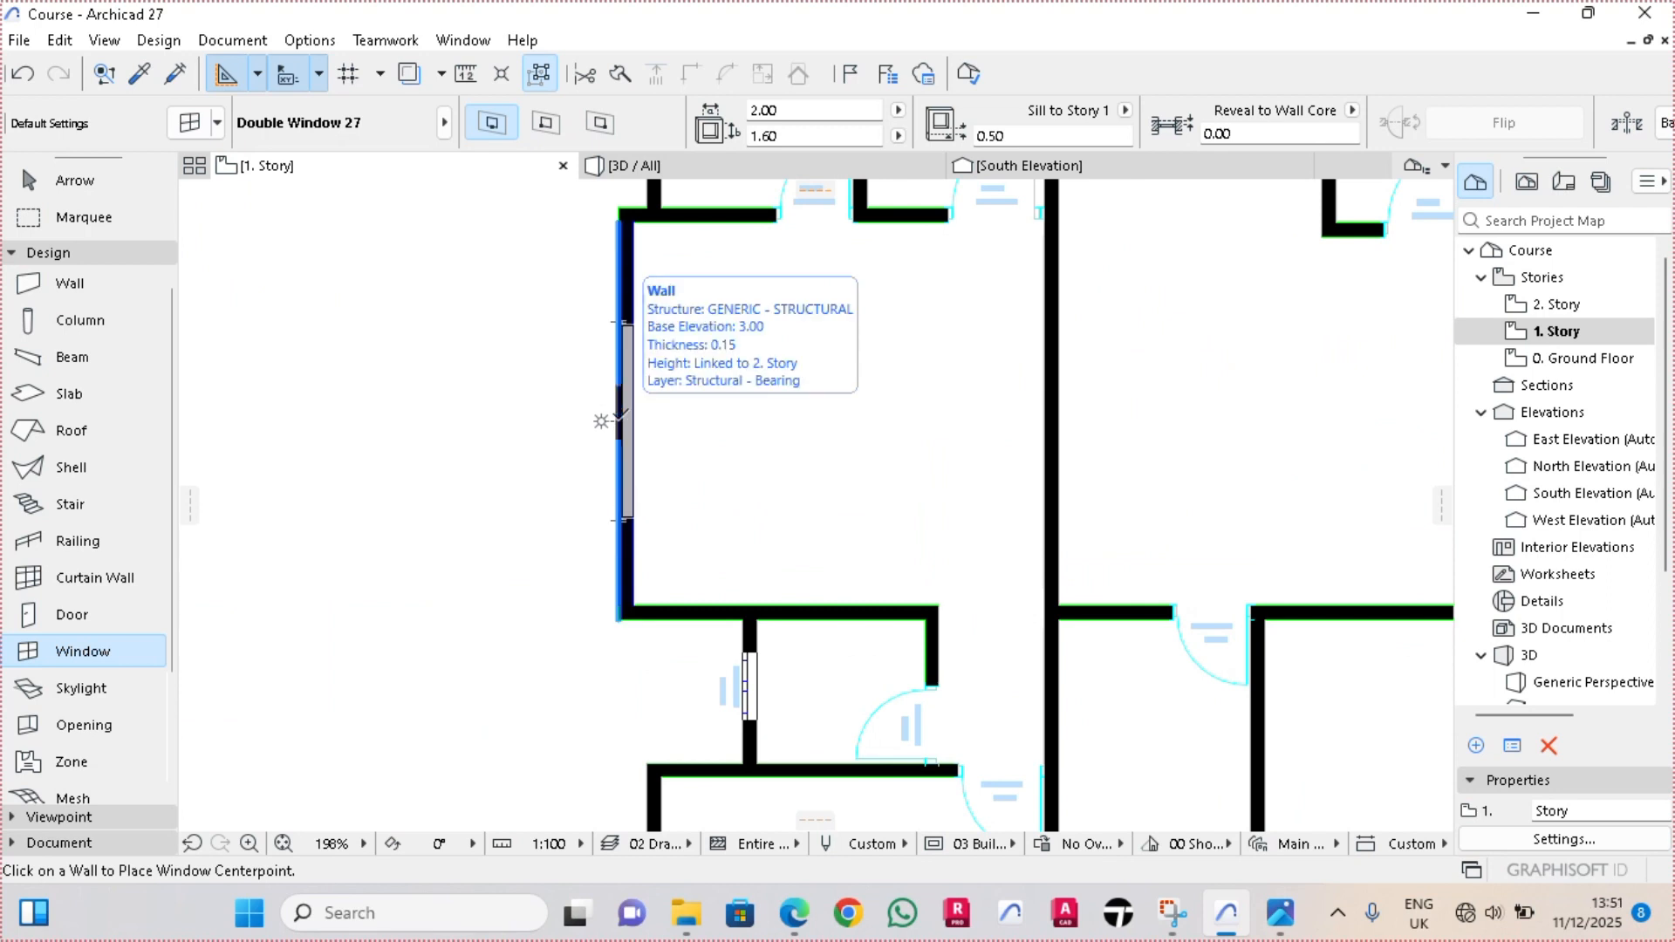
click(627, 418)
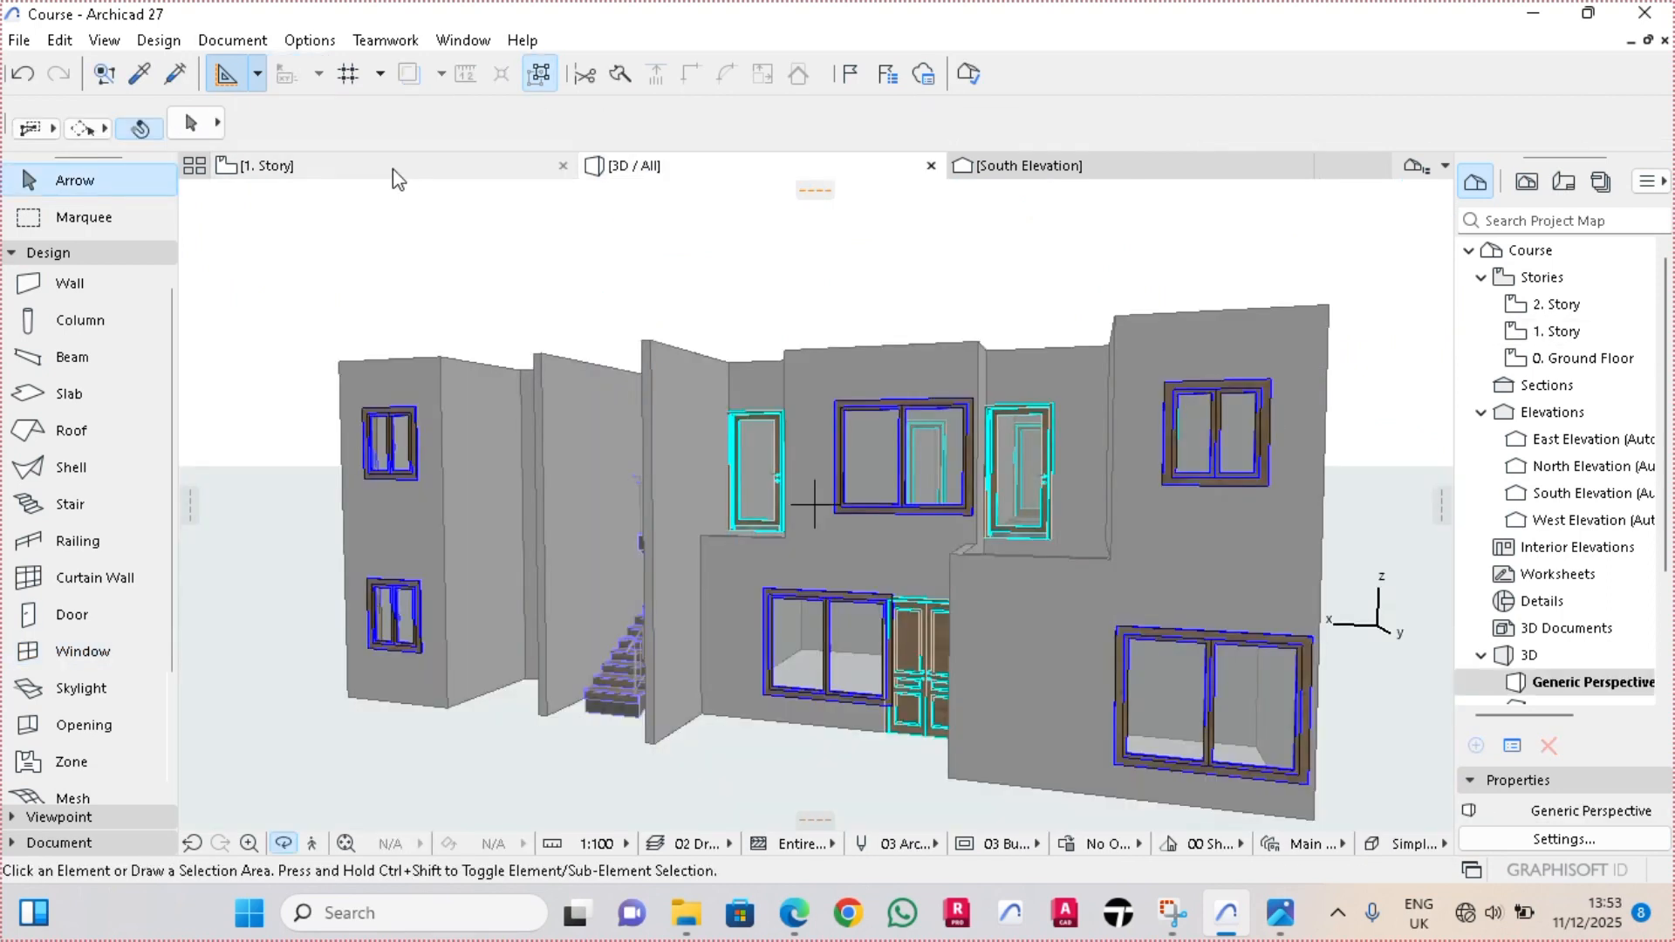
Return from the 3D view to the 1. Story floor plan
click(401, 173)
scroll(808, 542, down, 5)
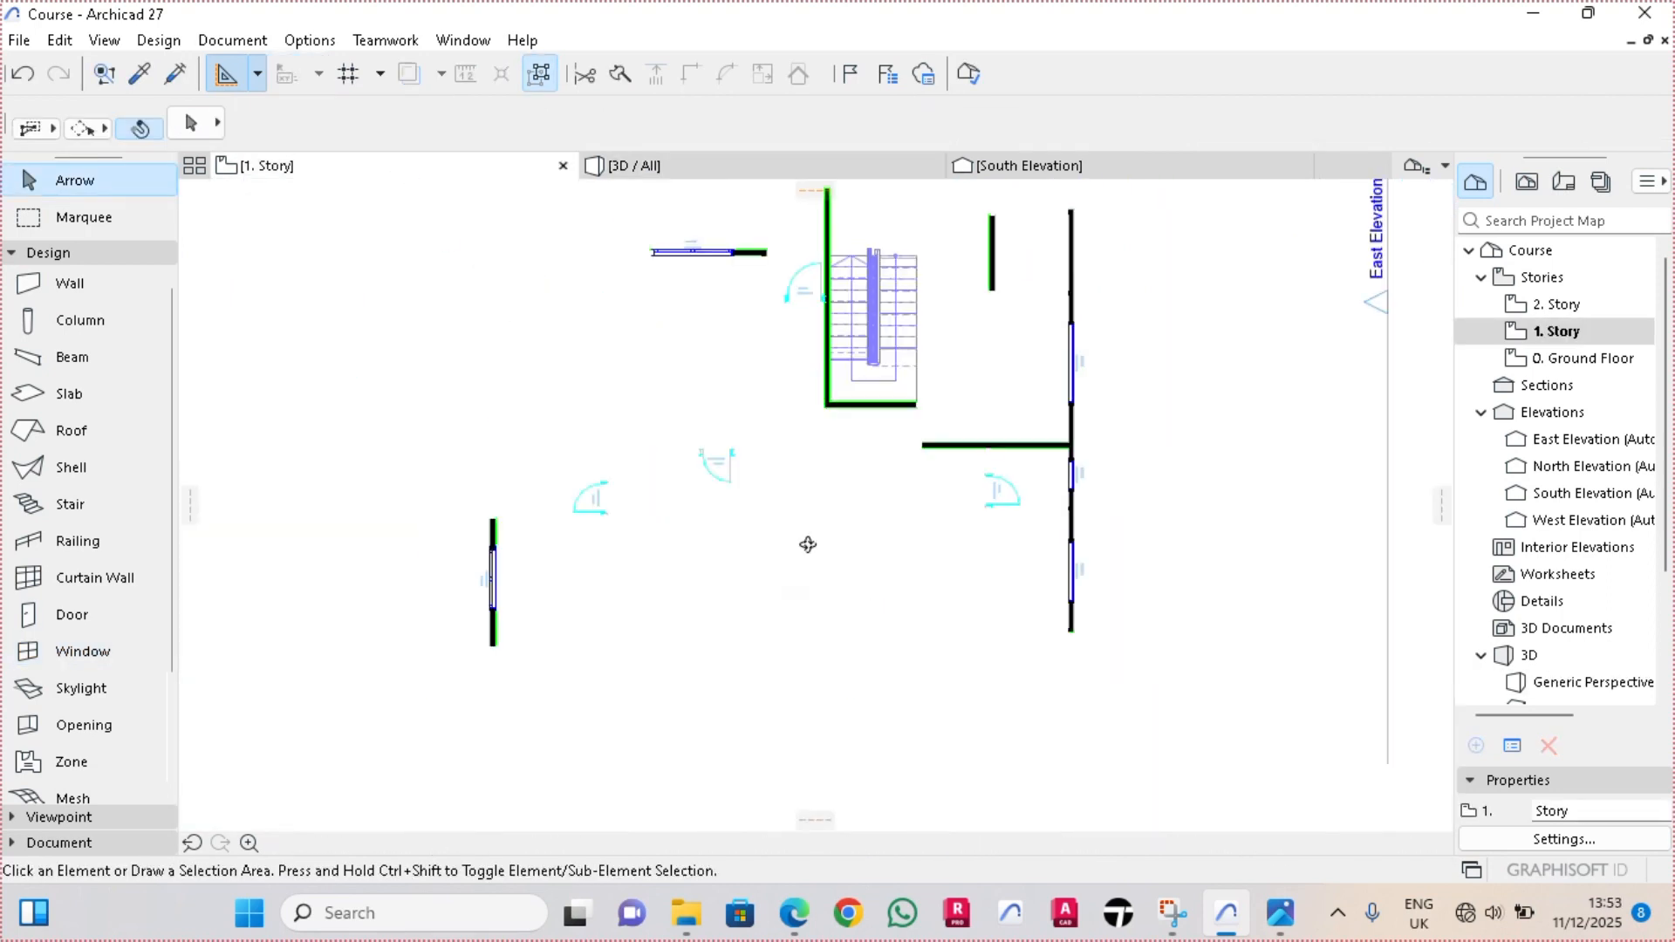